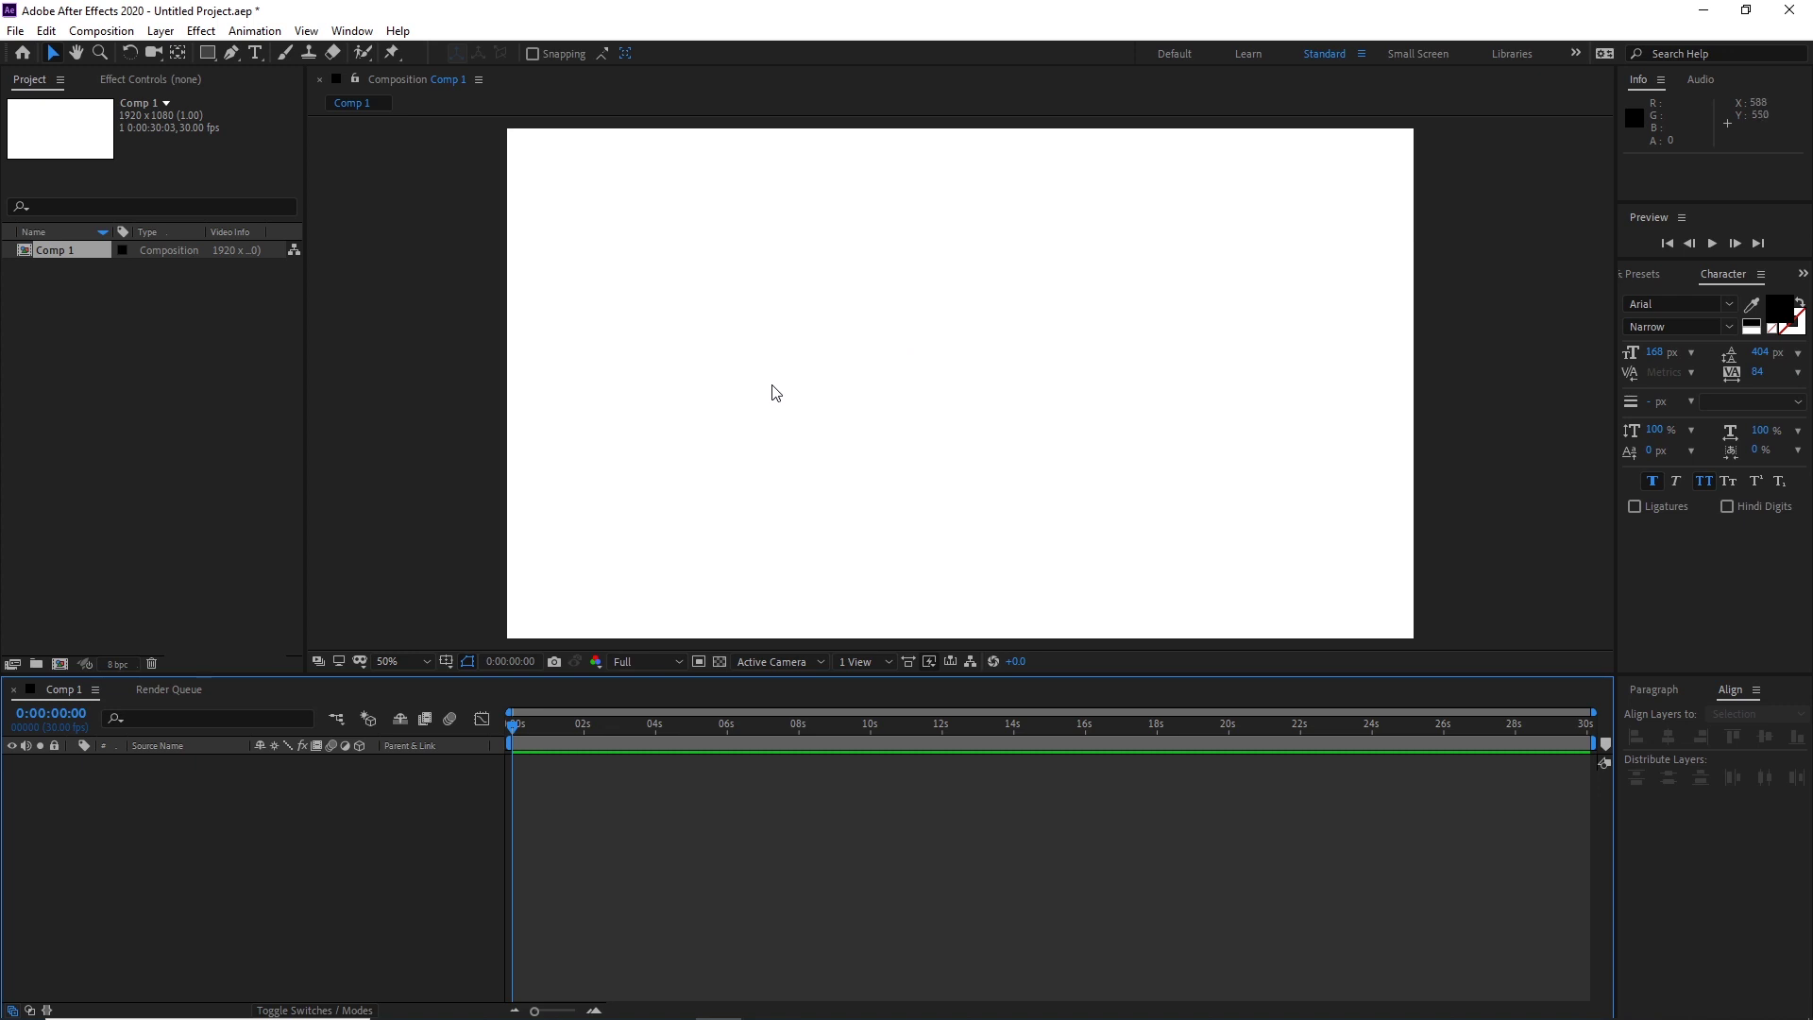
Set the shape fill to blue and draw a square about 496 px wide in the composition's upper-left area
left_click(209, 54)
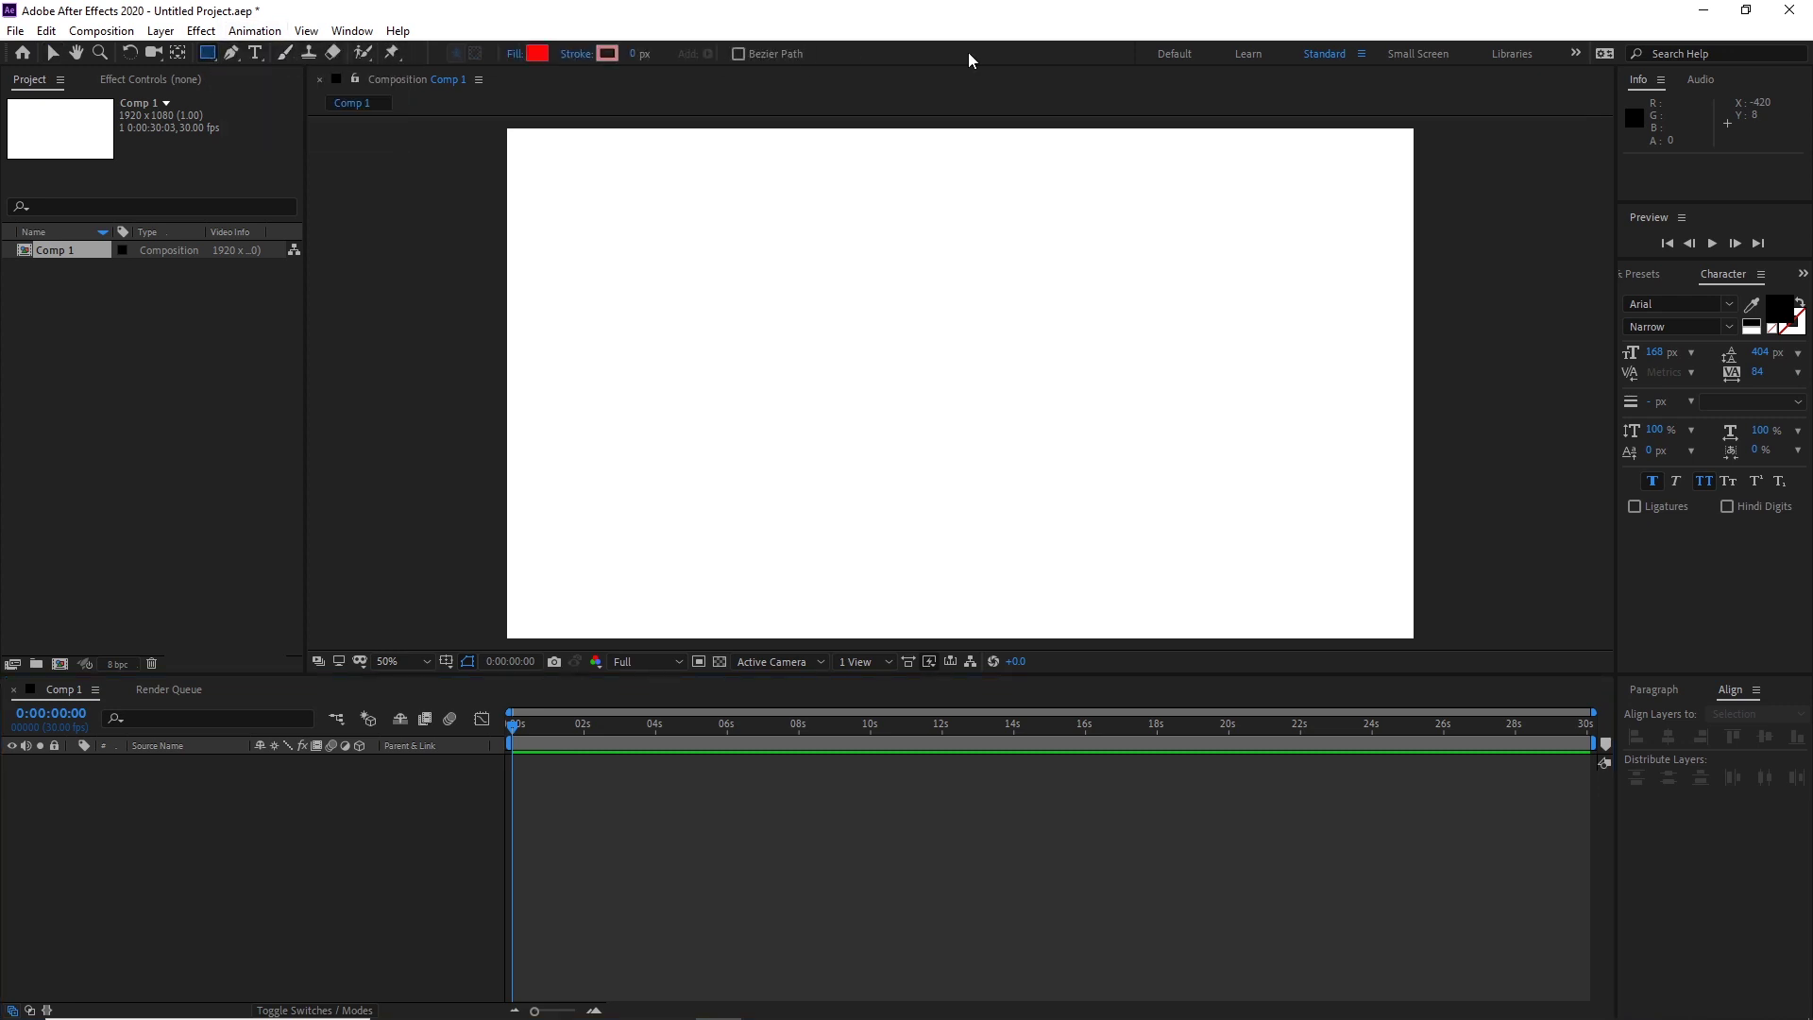
left_click(538, 54)
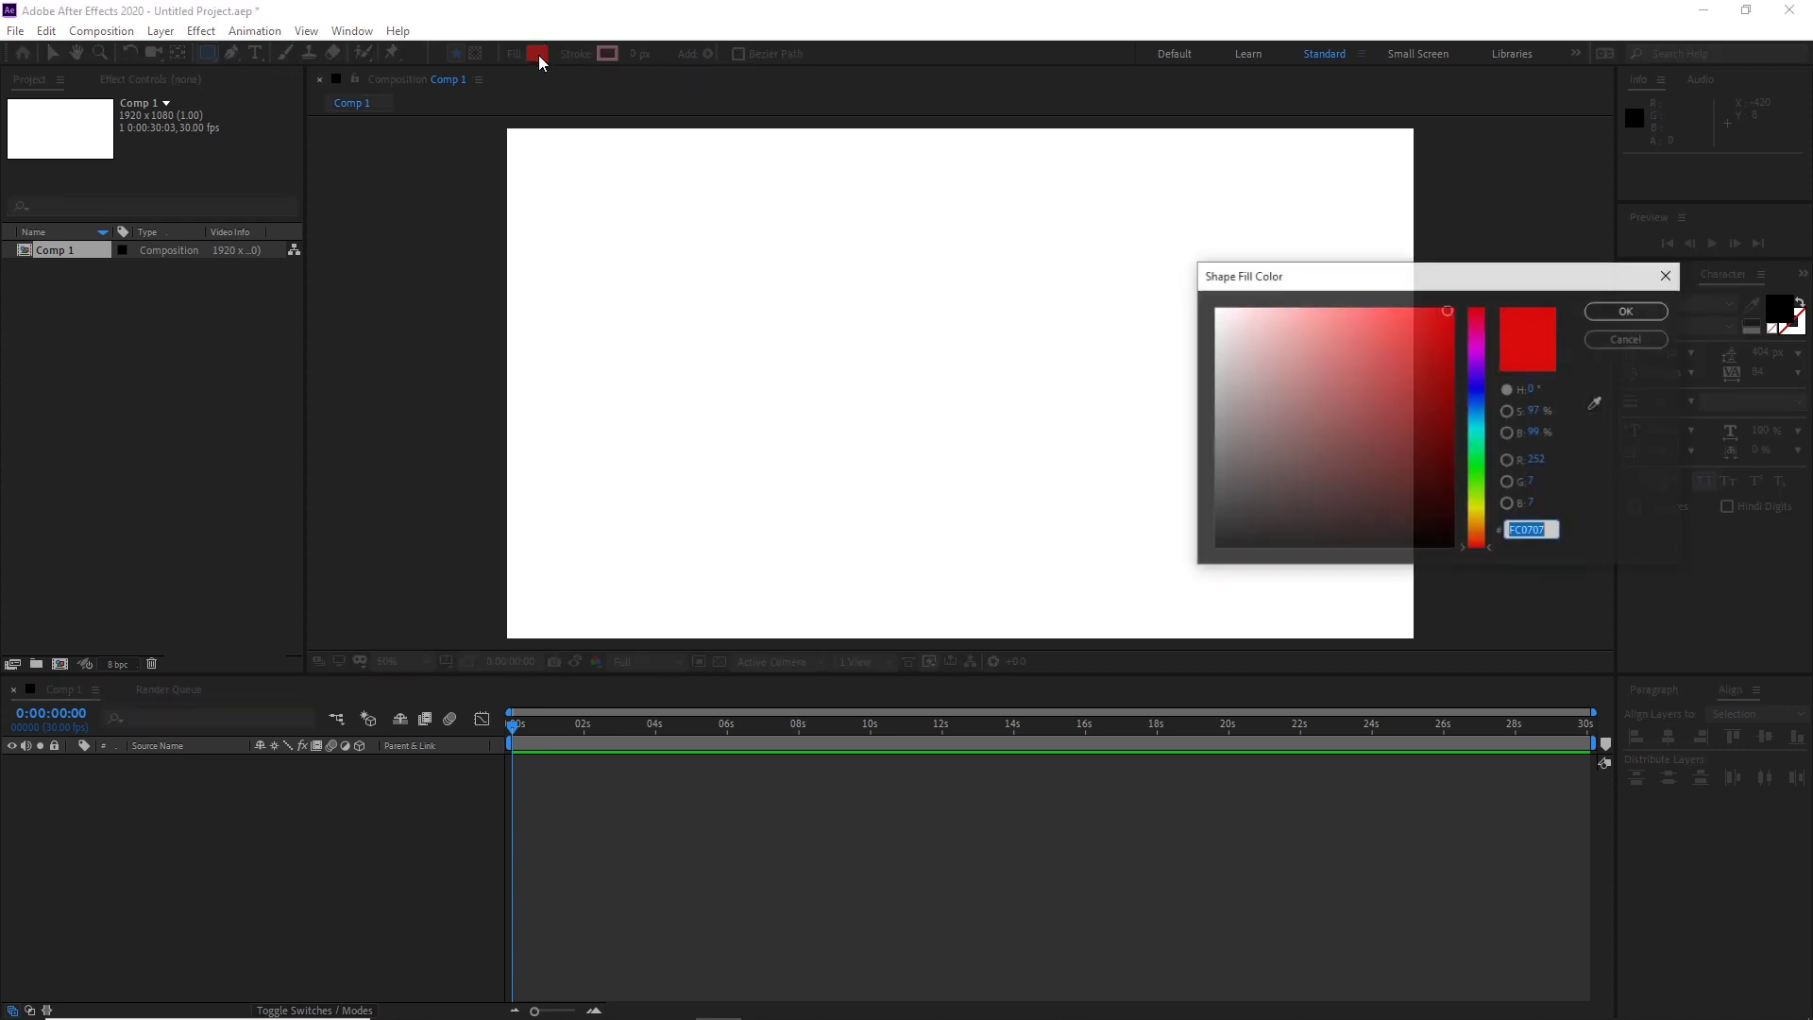
left_click(1482, 388)
left_click(1623, 314)
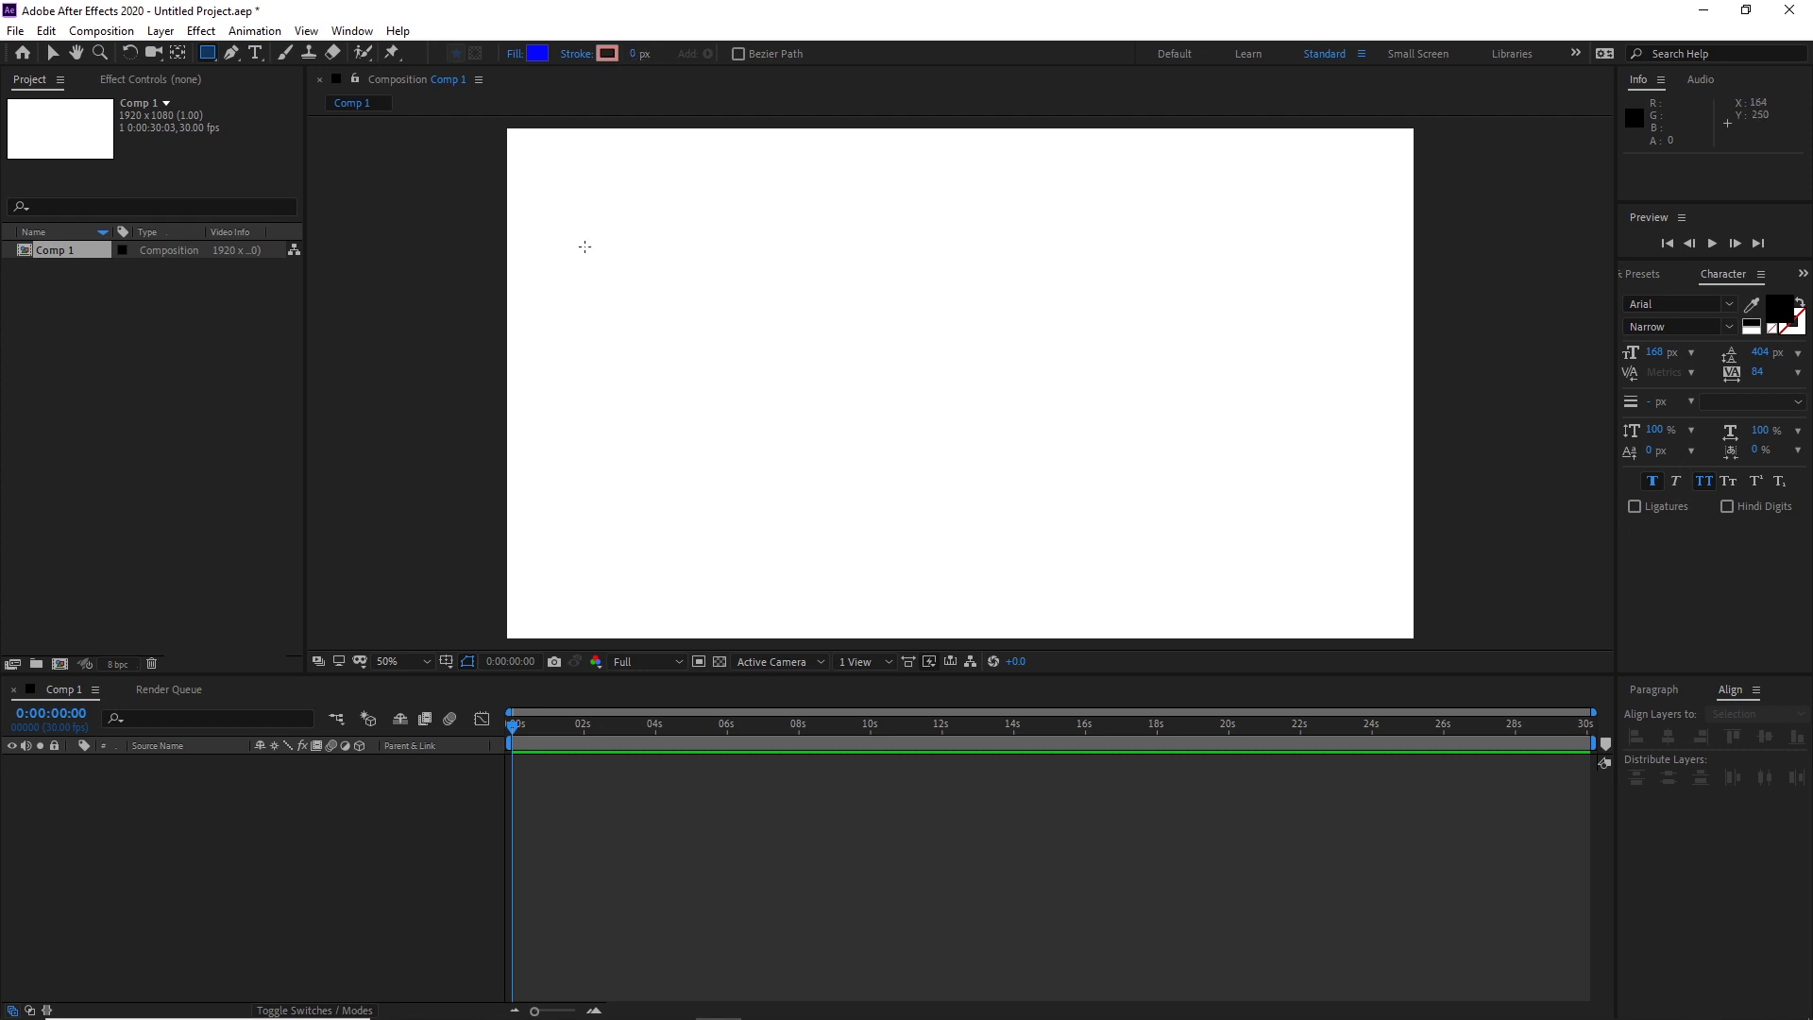
mouse_move(563, 181)
left_mouse_down()
mouse_move(693, 311)
mouse_move(746, 415)
left_mouse_up()
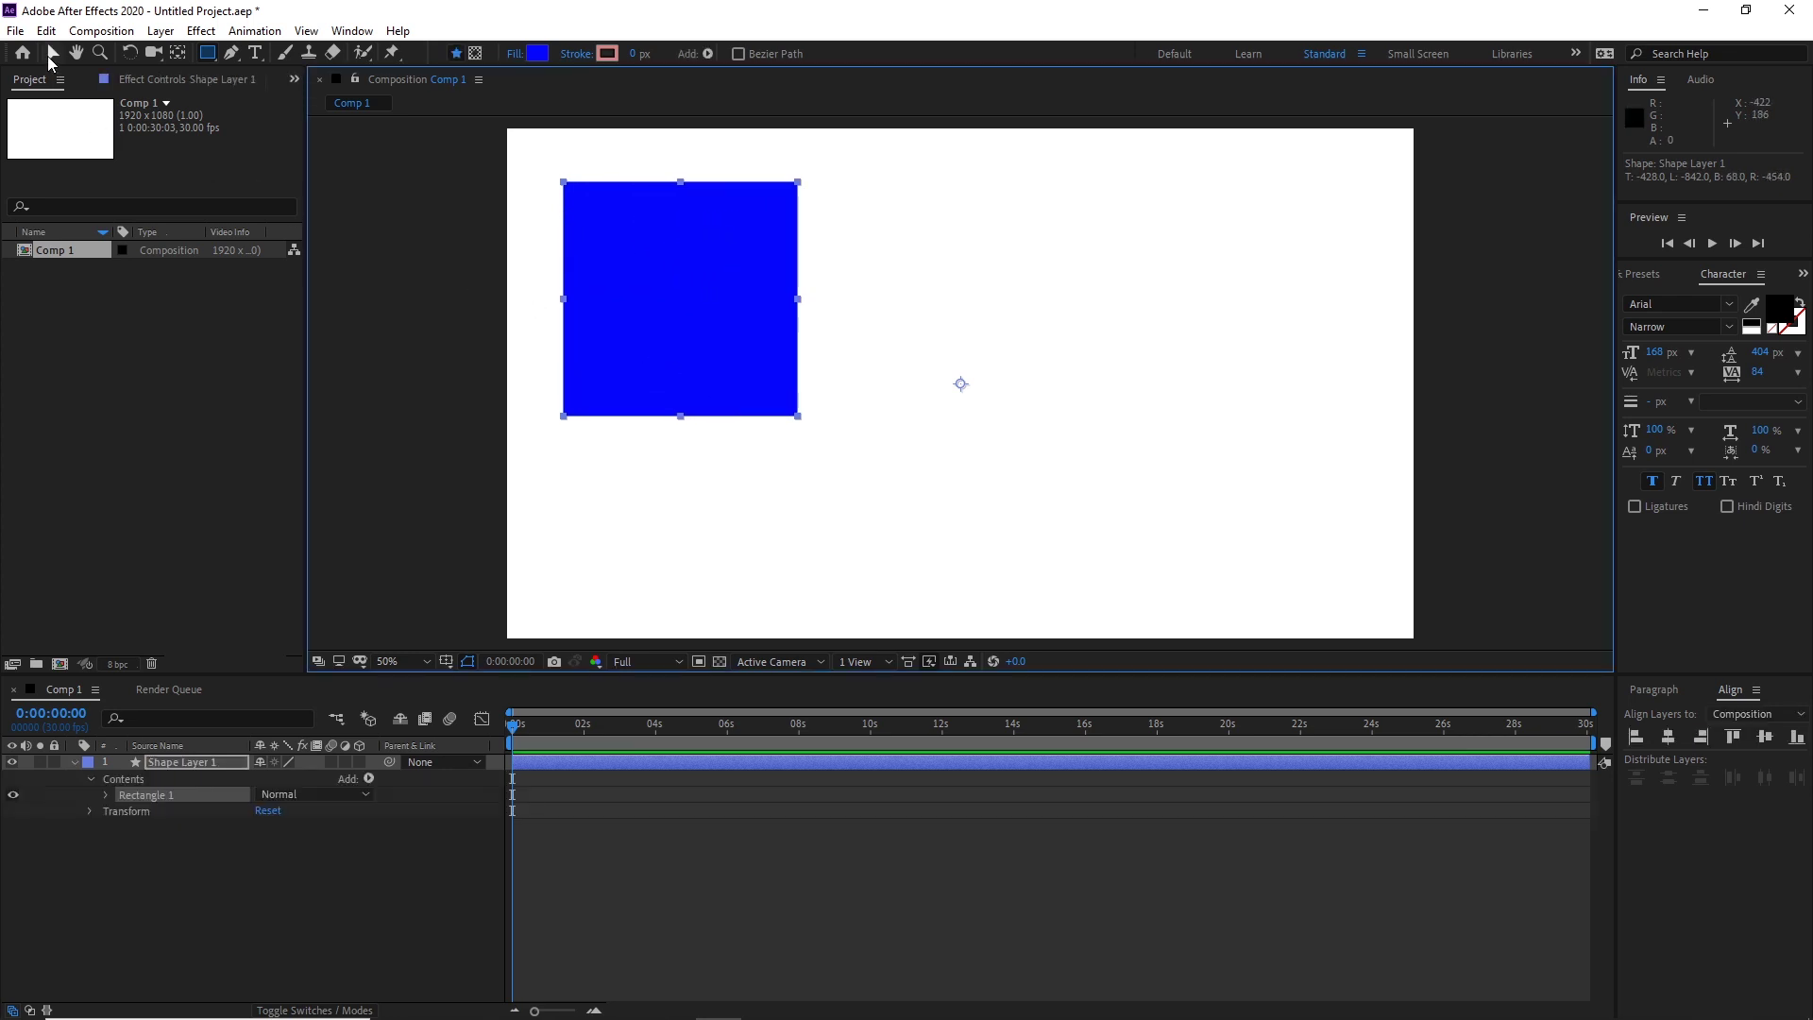
Move the shape layer's anchor point to the centre of the blue square and collapse the layer's properties
left_click(52, 54)
left_click(1006, 231)
left_click(704, 296)
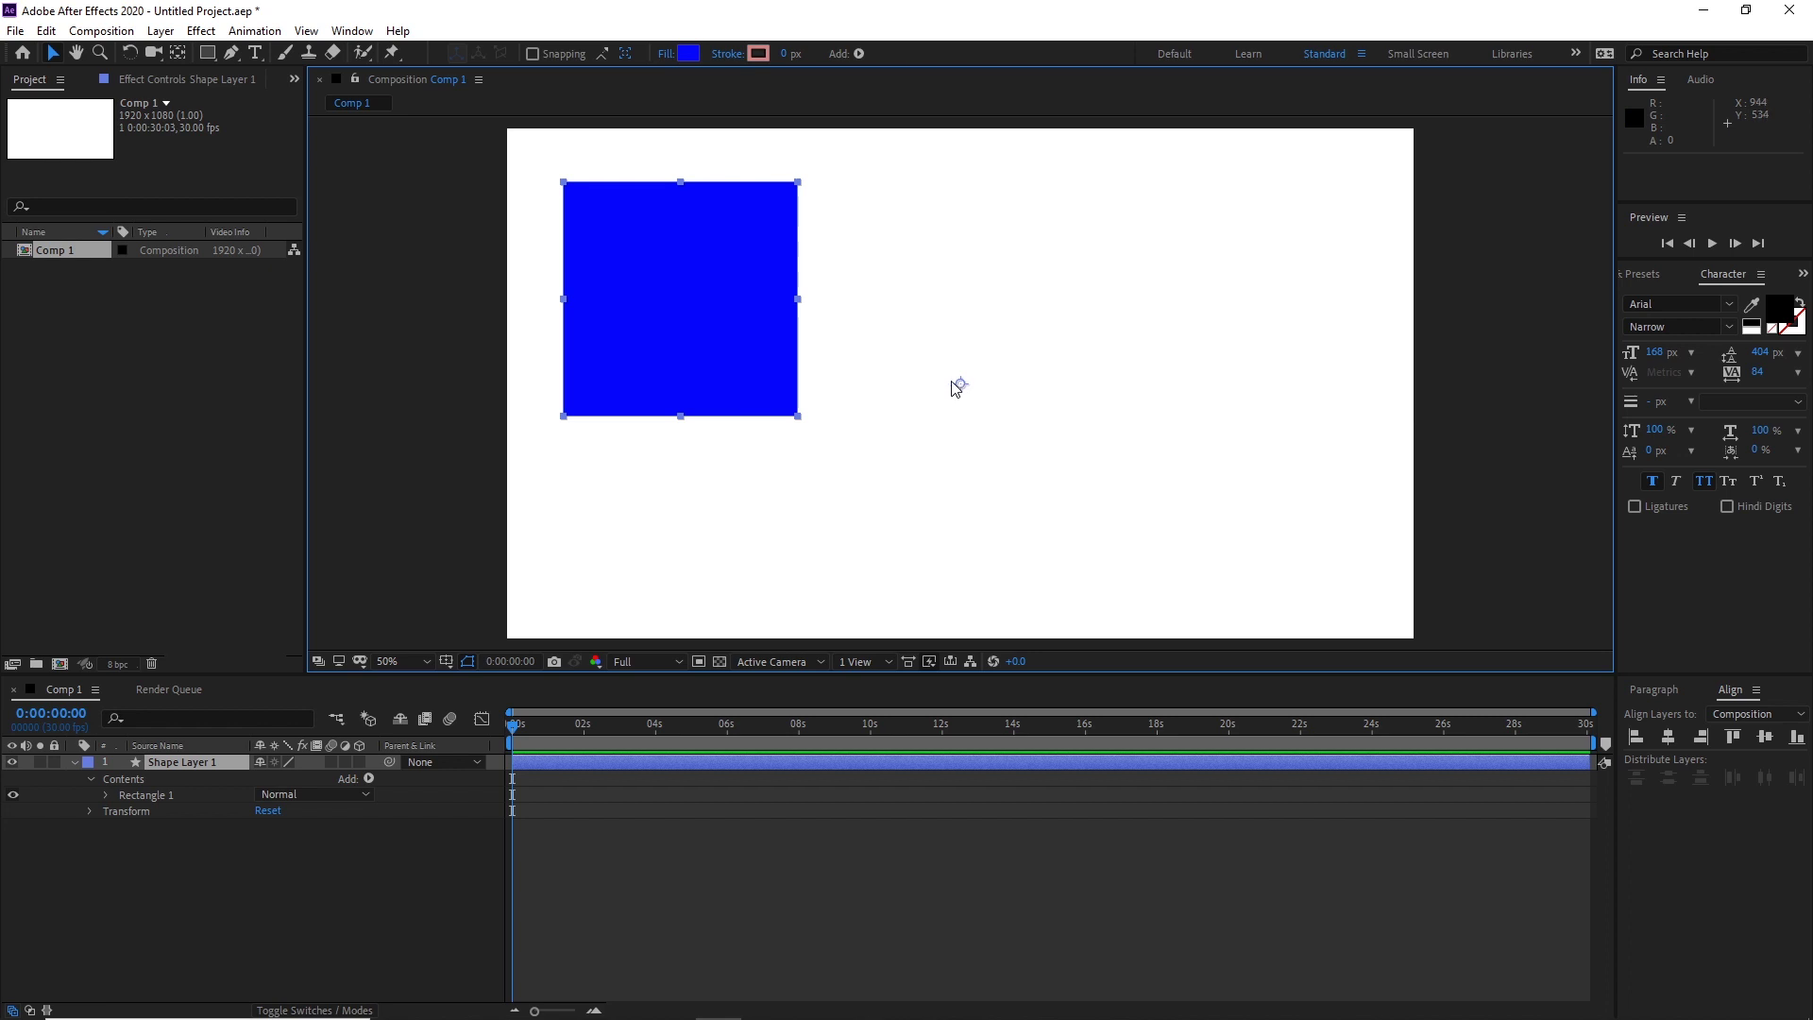
left_click(178, 54)
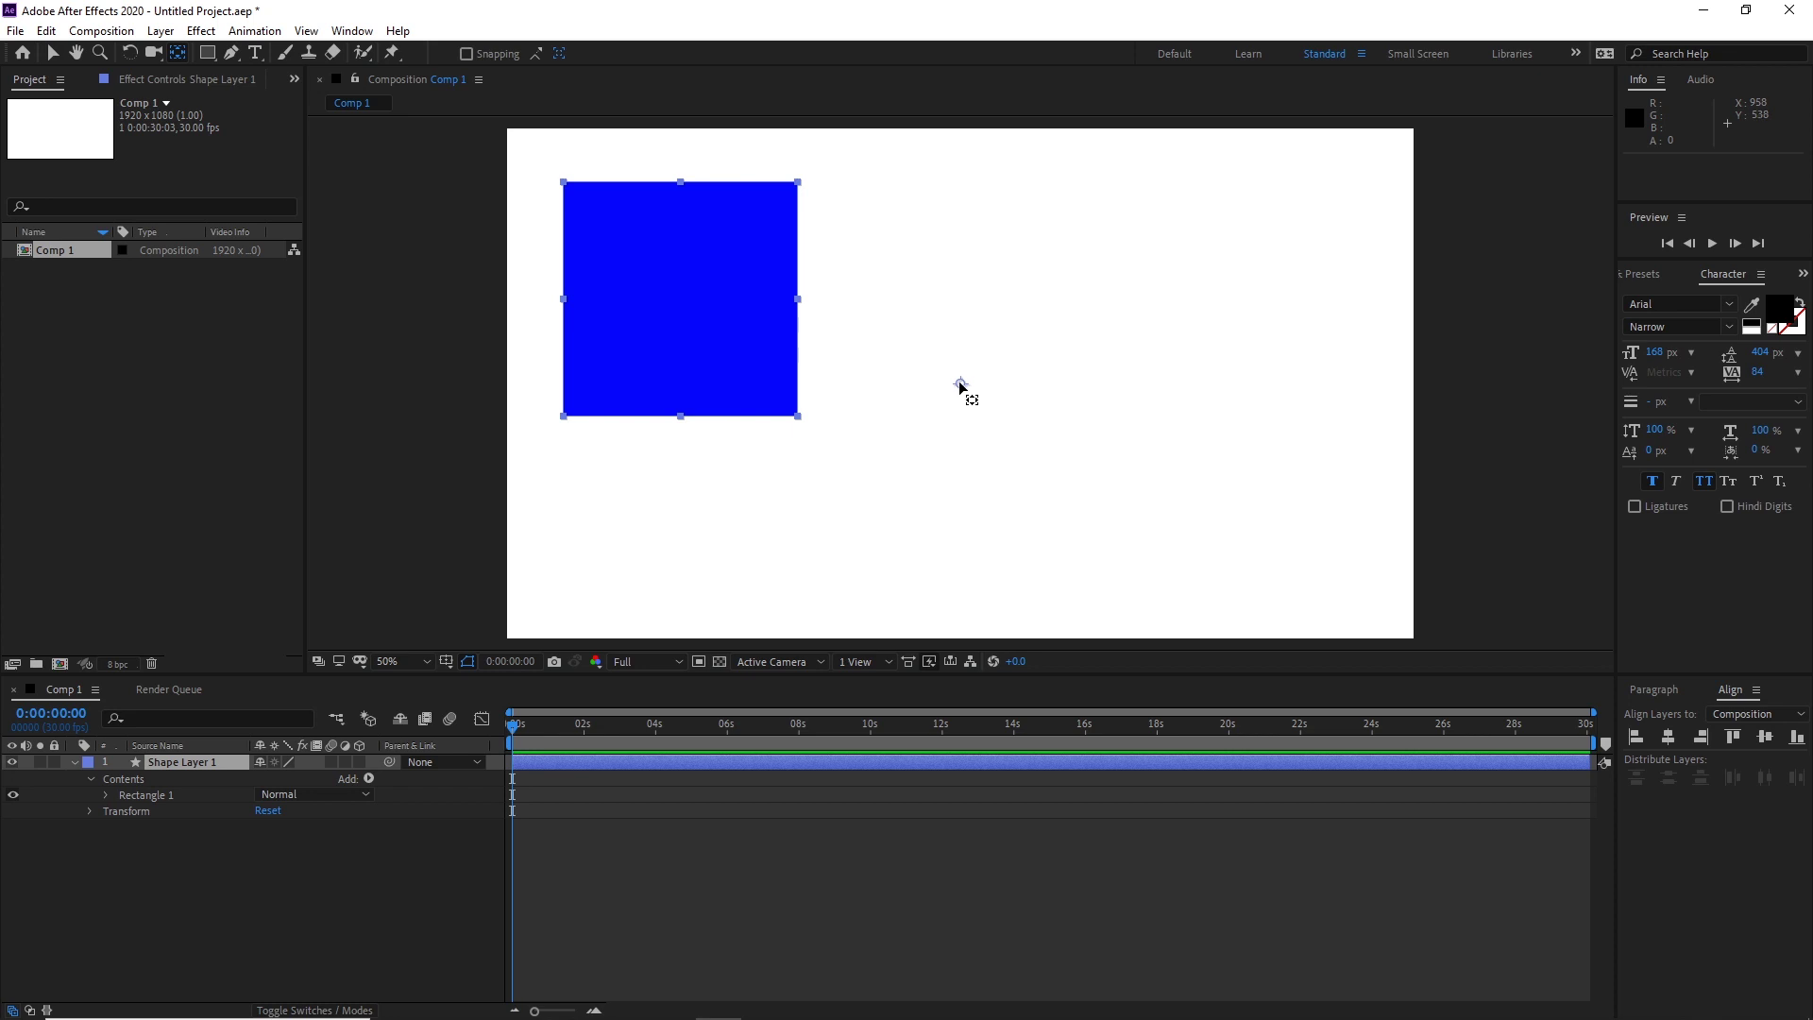
left_click_drag(961, 385, 694, 312)
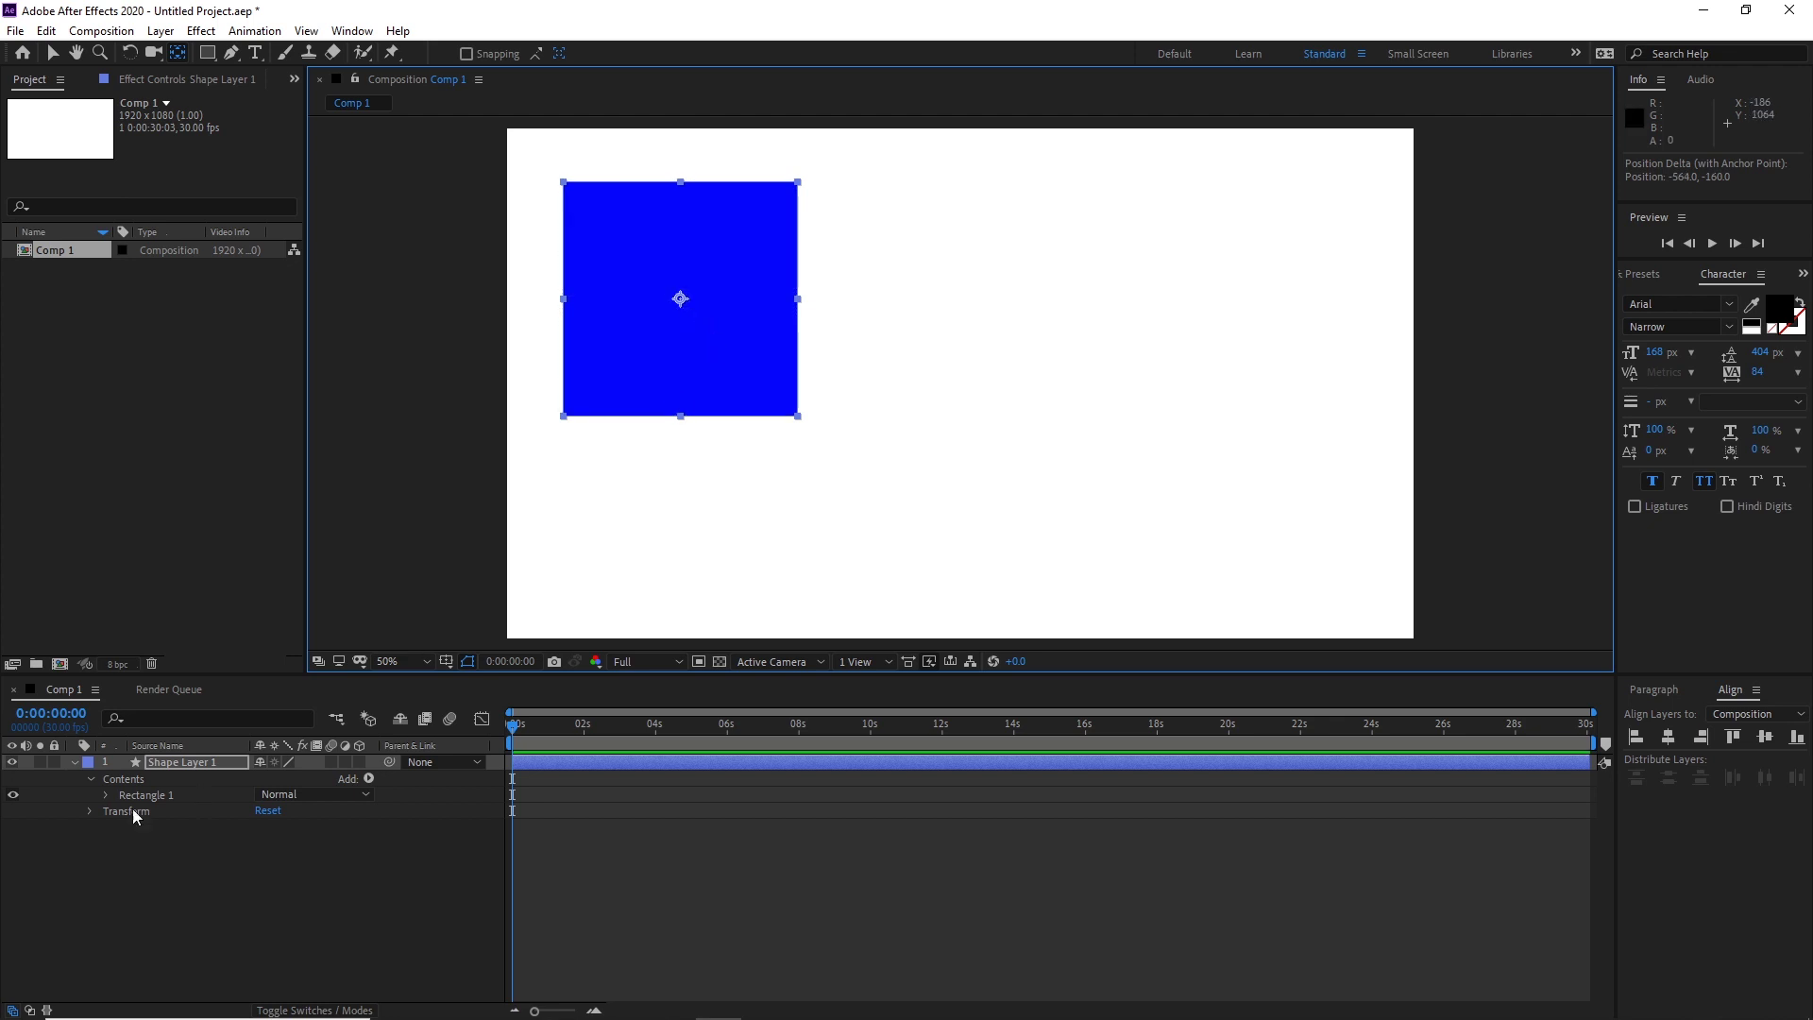
left_click(74, 762)
left_click(162, 823)
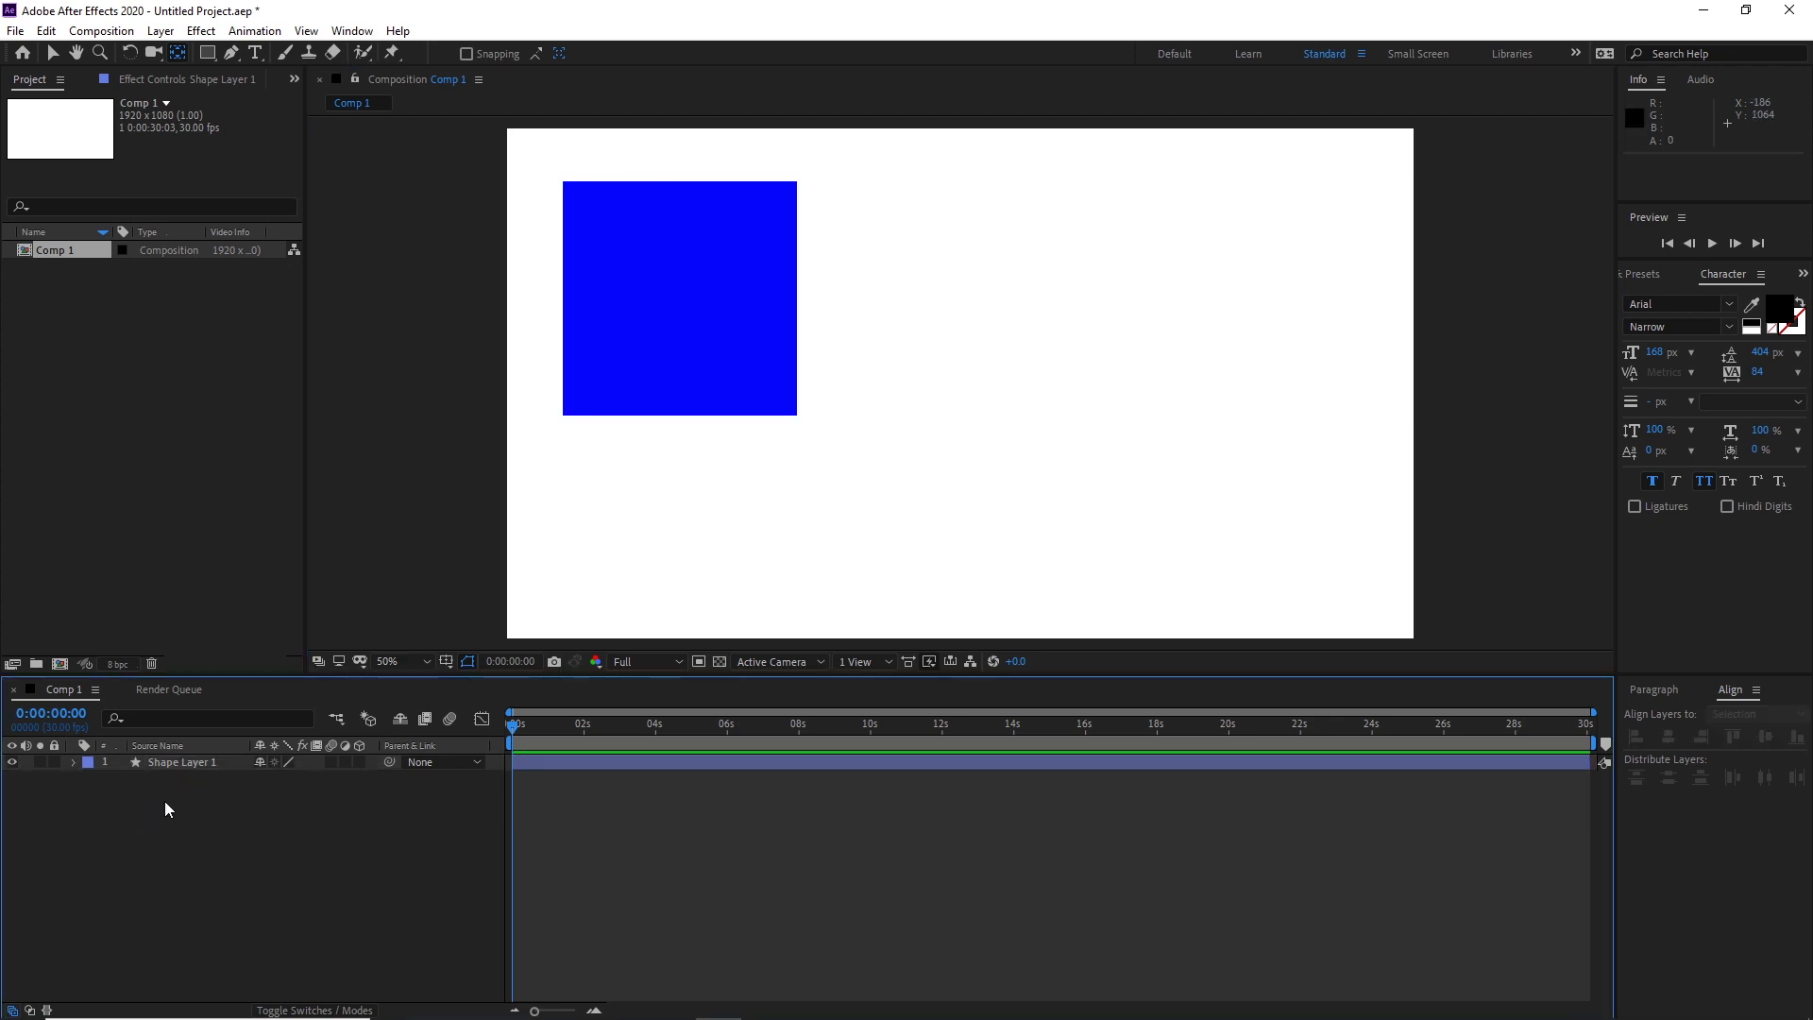
Duplicate the blue square's layer and place the copy beside the original at about position 1212, 366
left_click(168, 765)
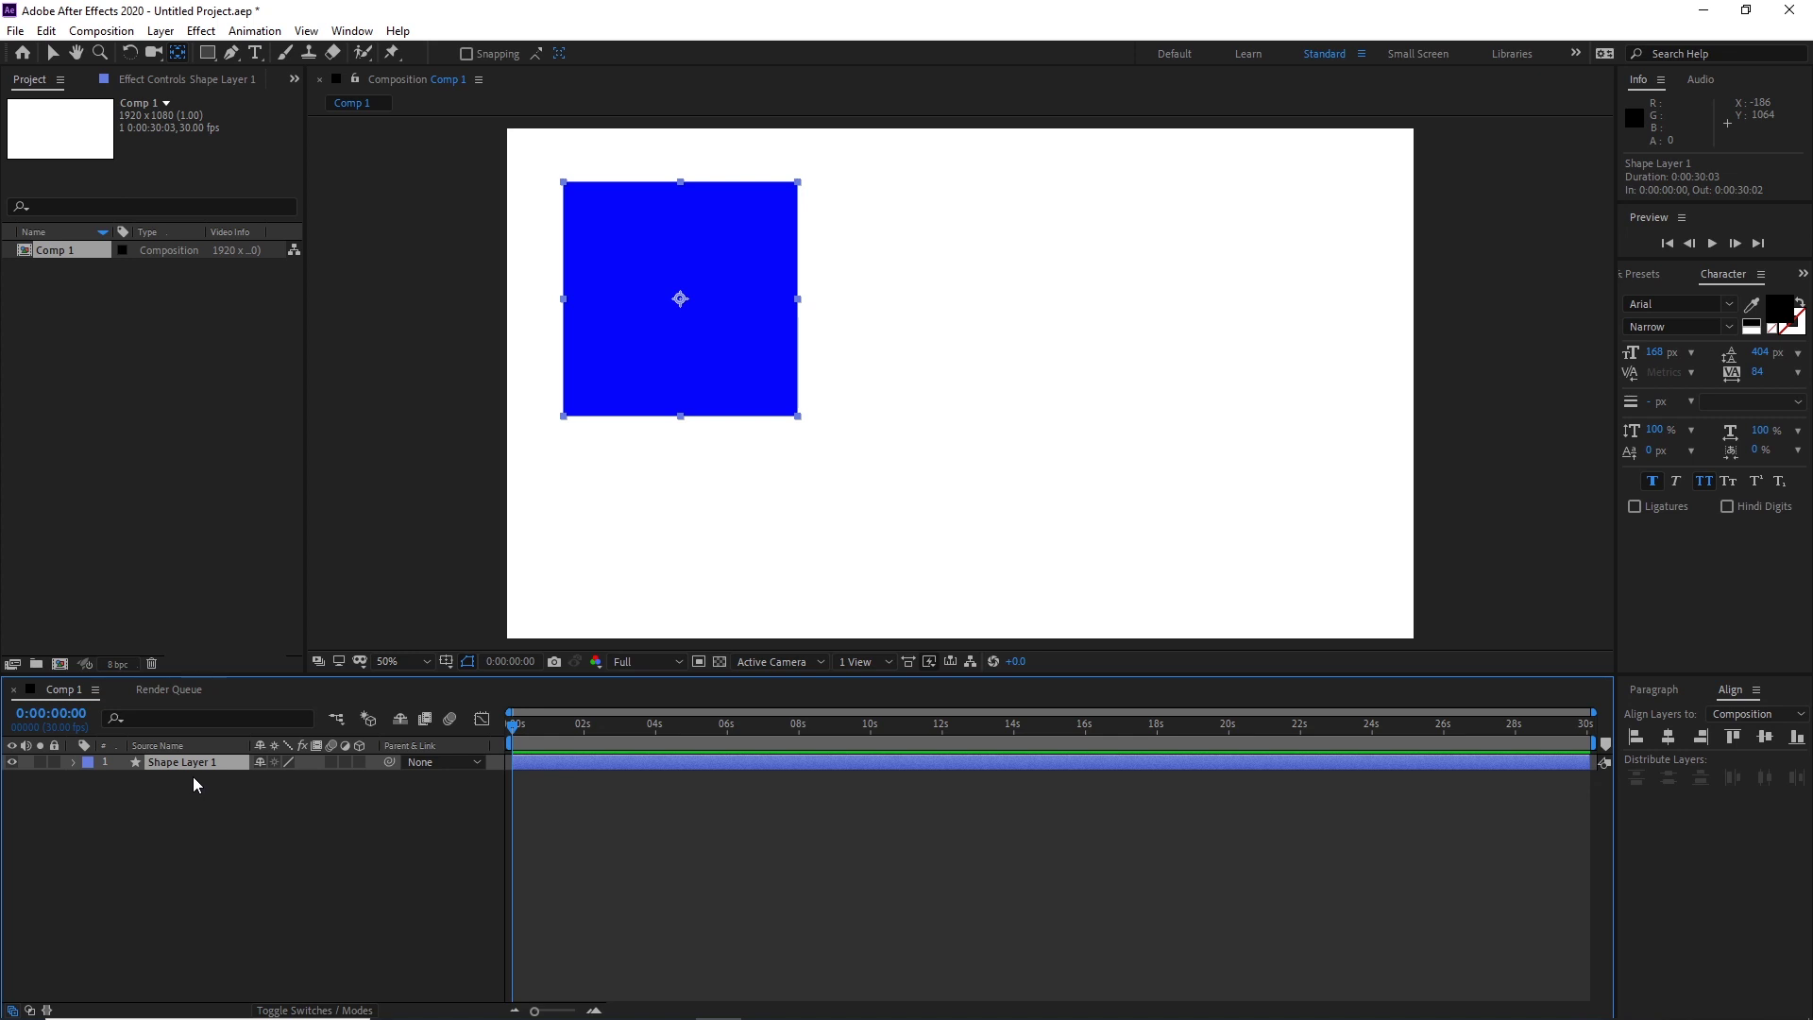
key("ctrl+d")
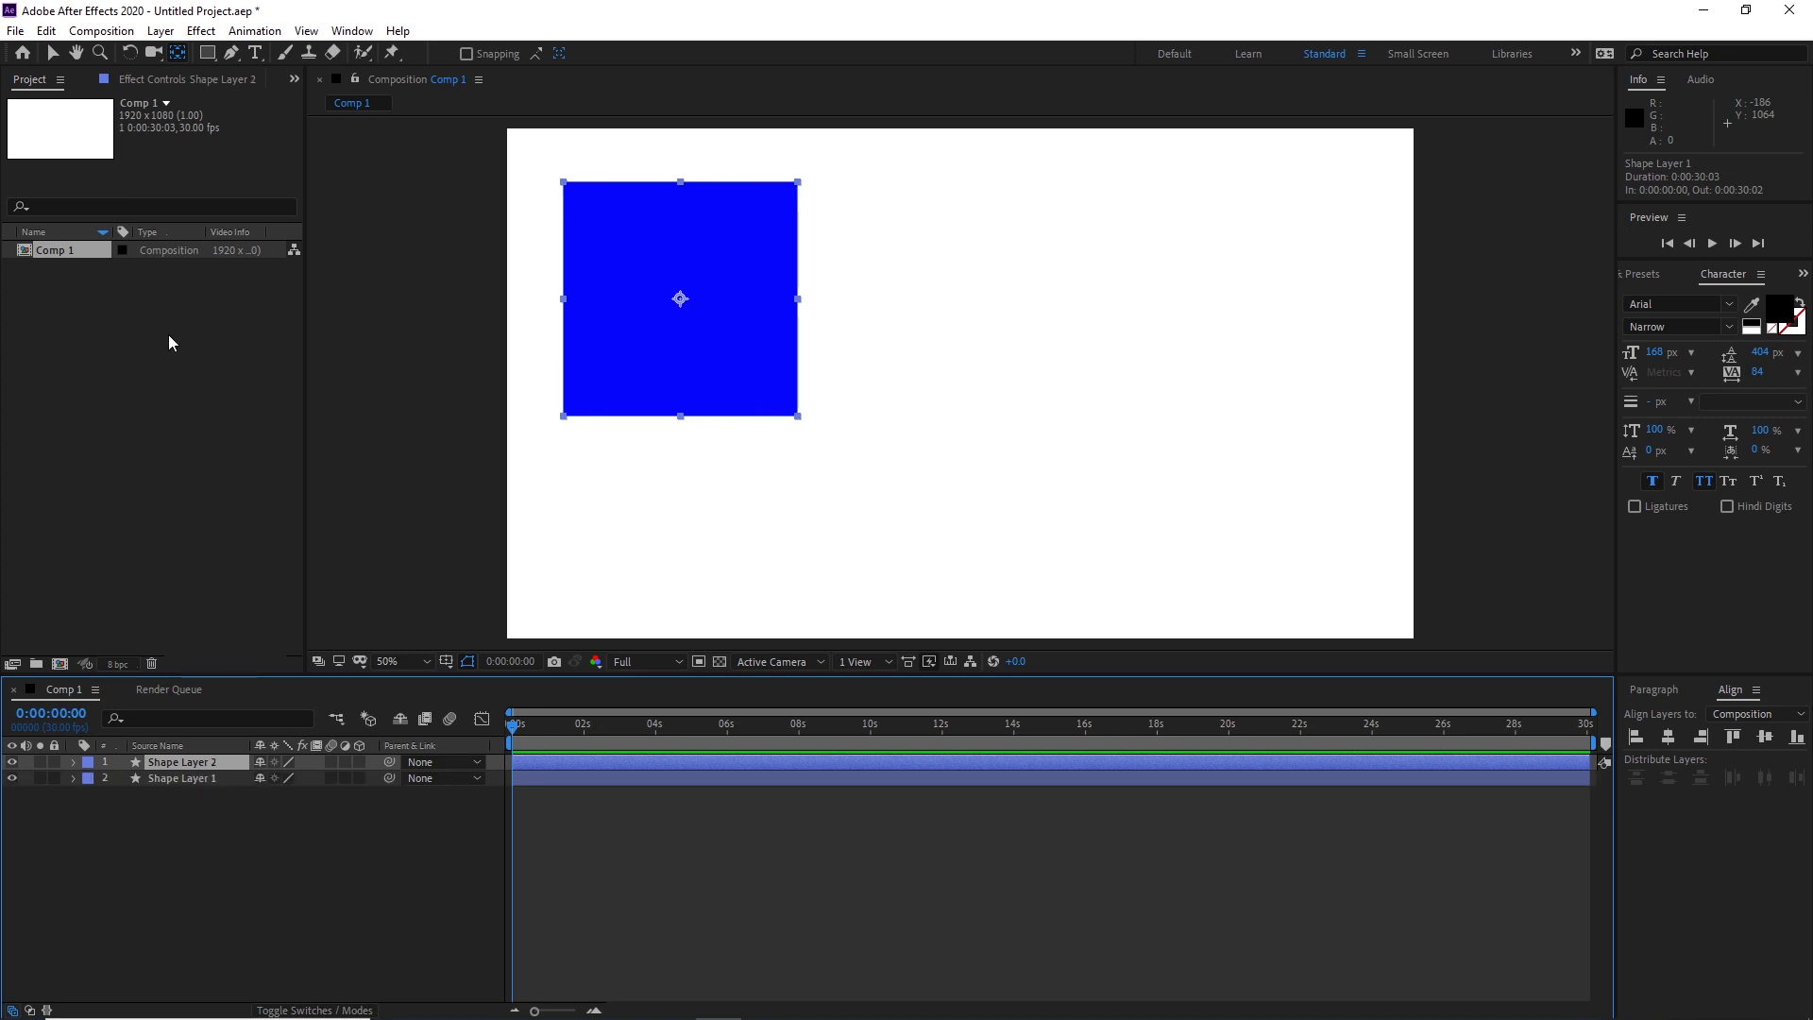
left_click(52, 59)
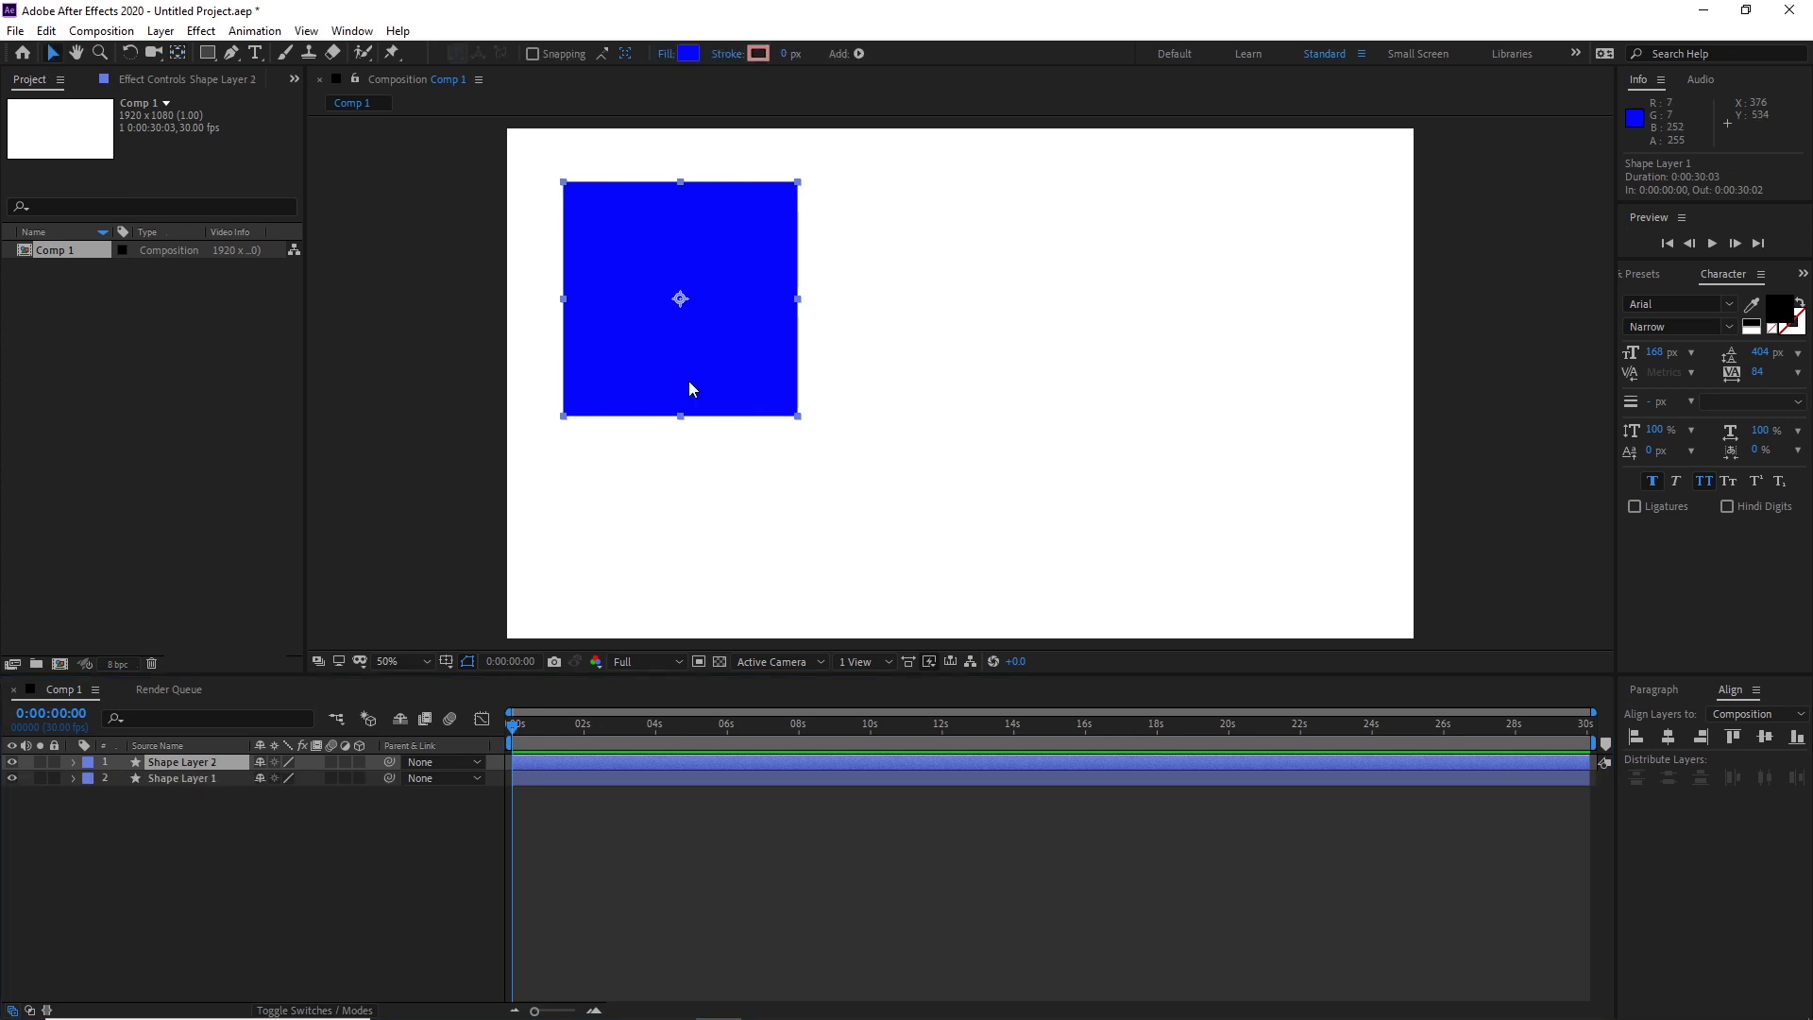
left_click_drag(700, 372, 1069, 378)
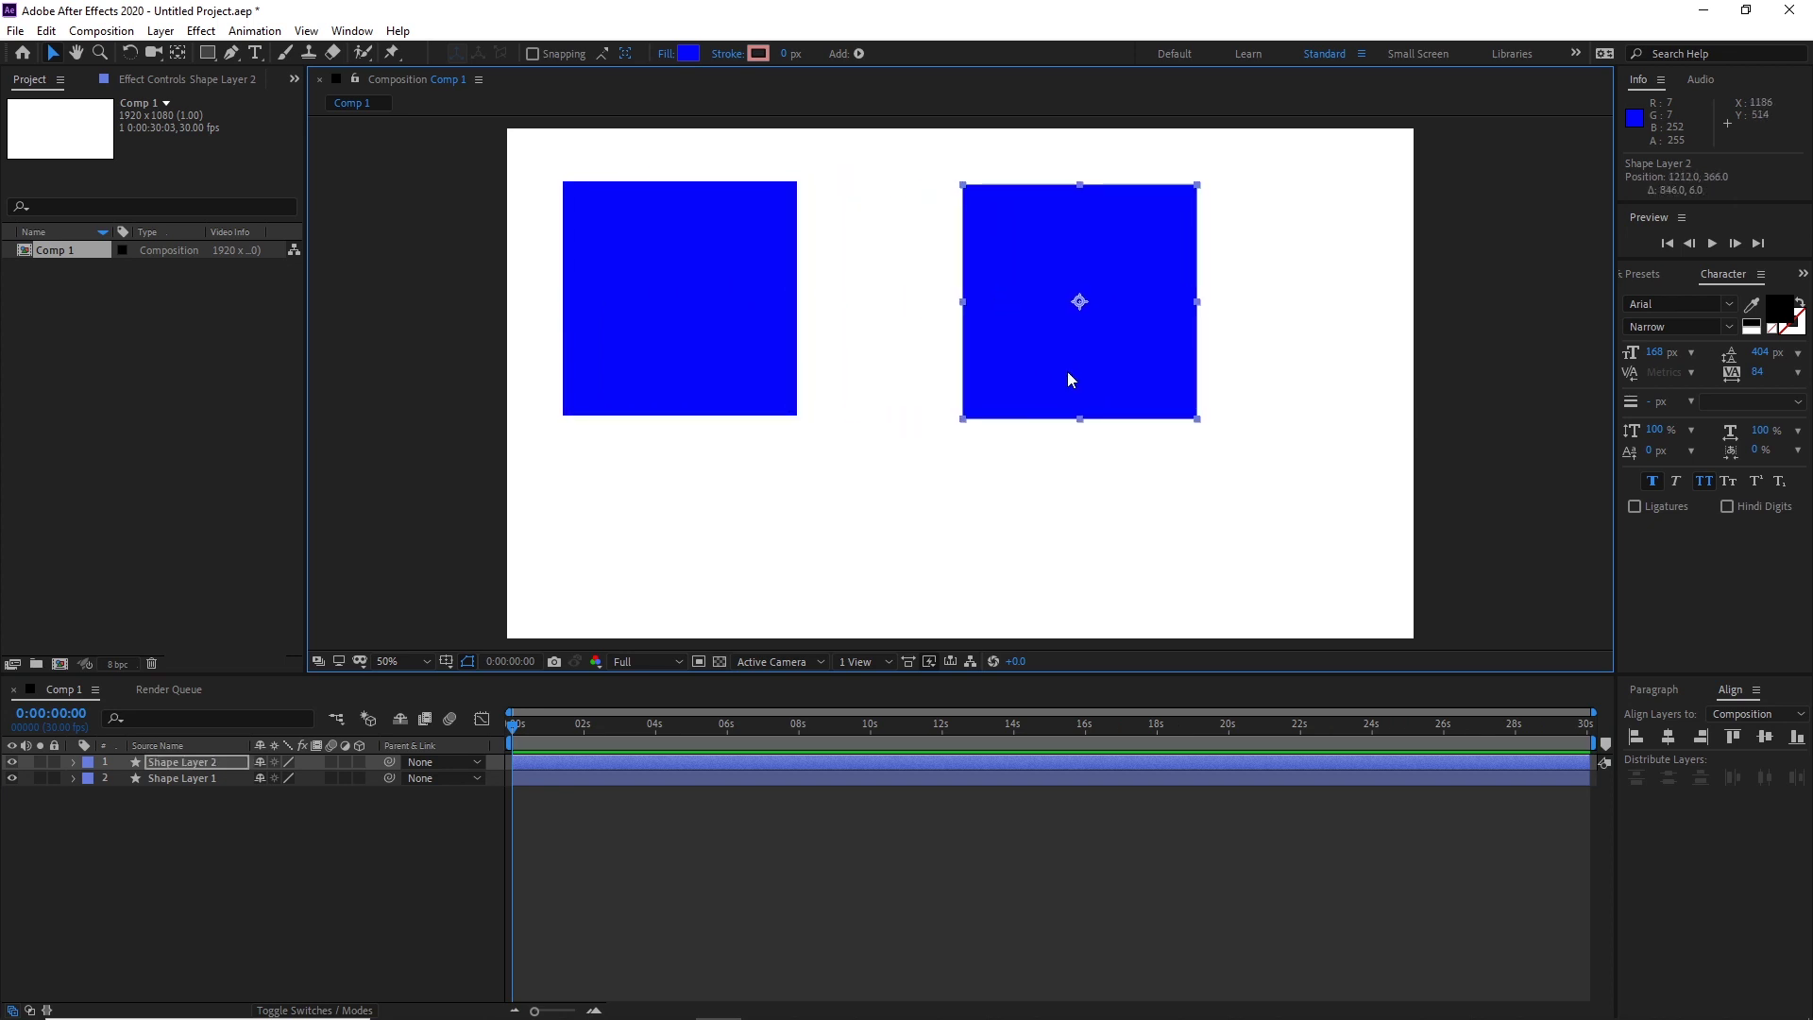
Change the duplicated square's fill colour to red (FC0707)
left_click(689, 54)
left_click_drag(1485, 371, 1469, 300)
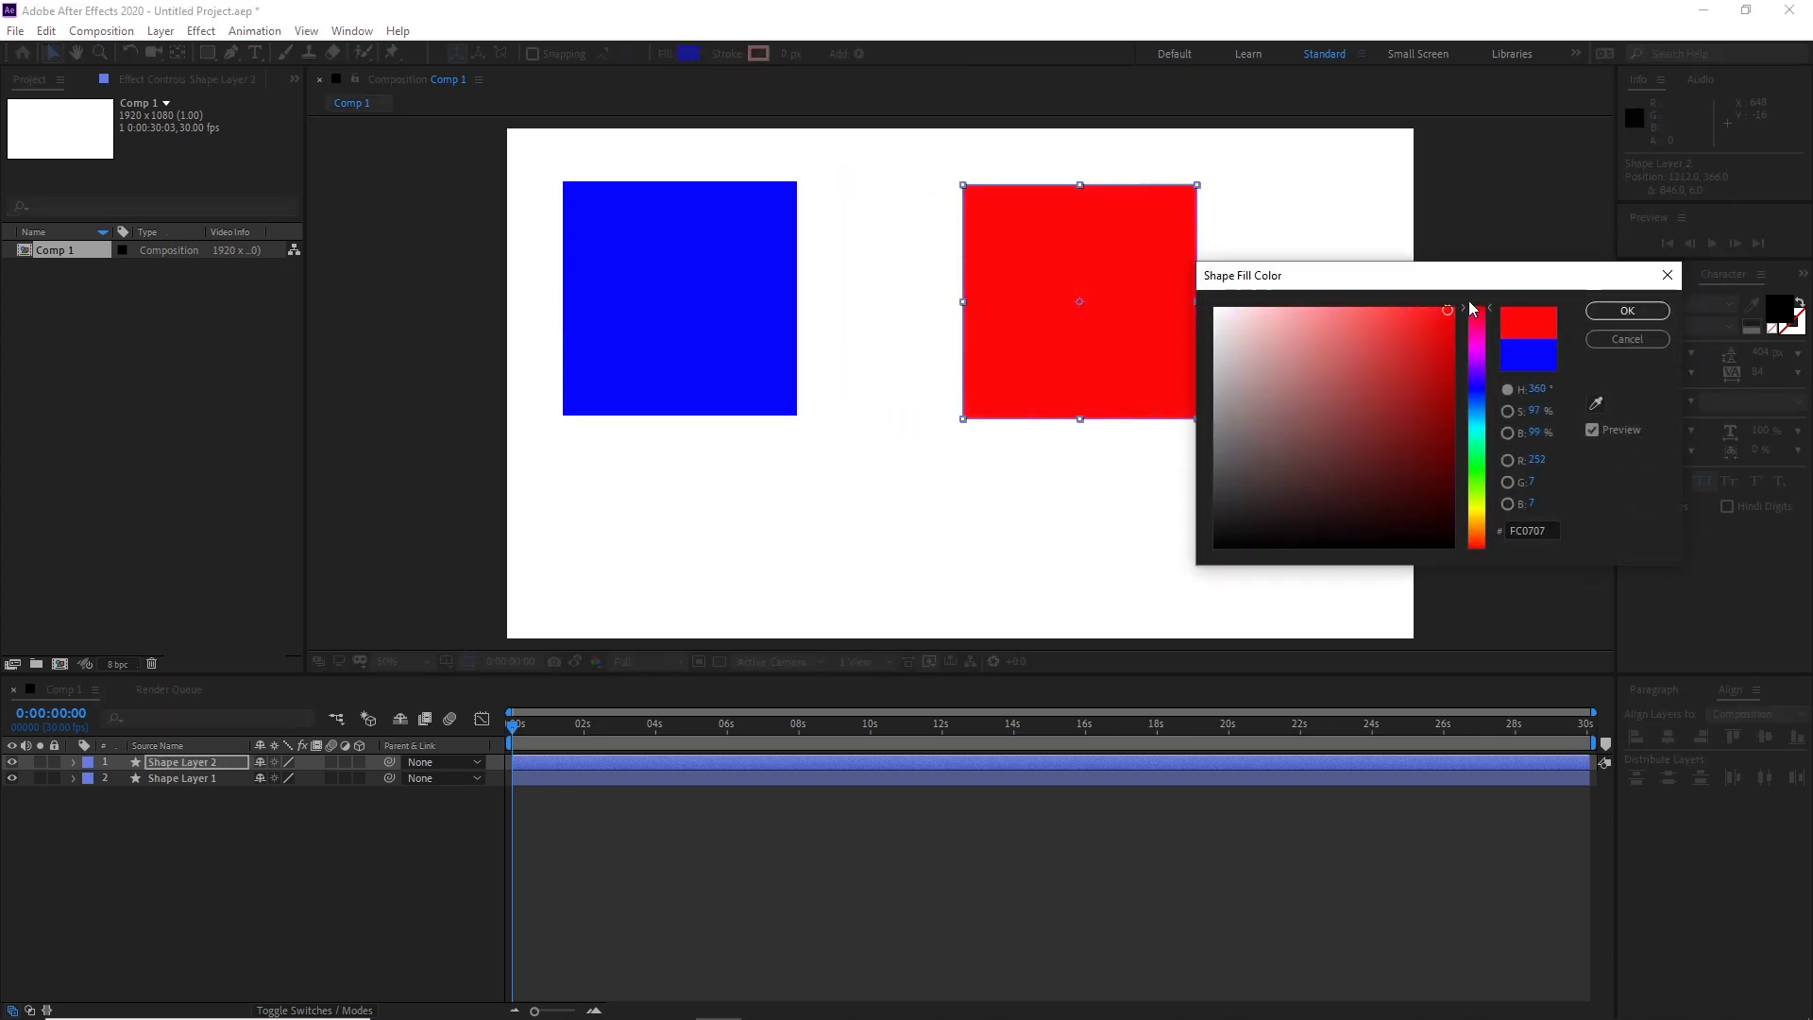
left_click(1626, 310)
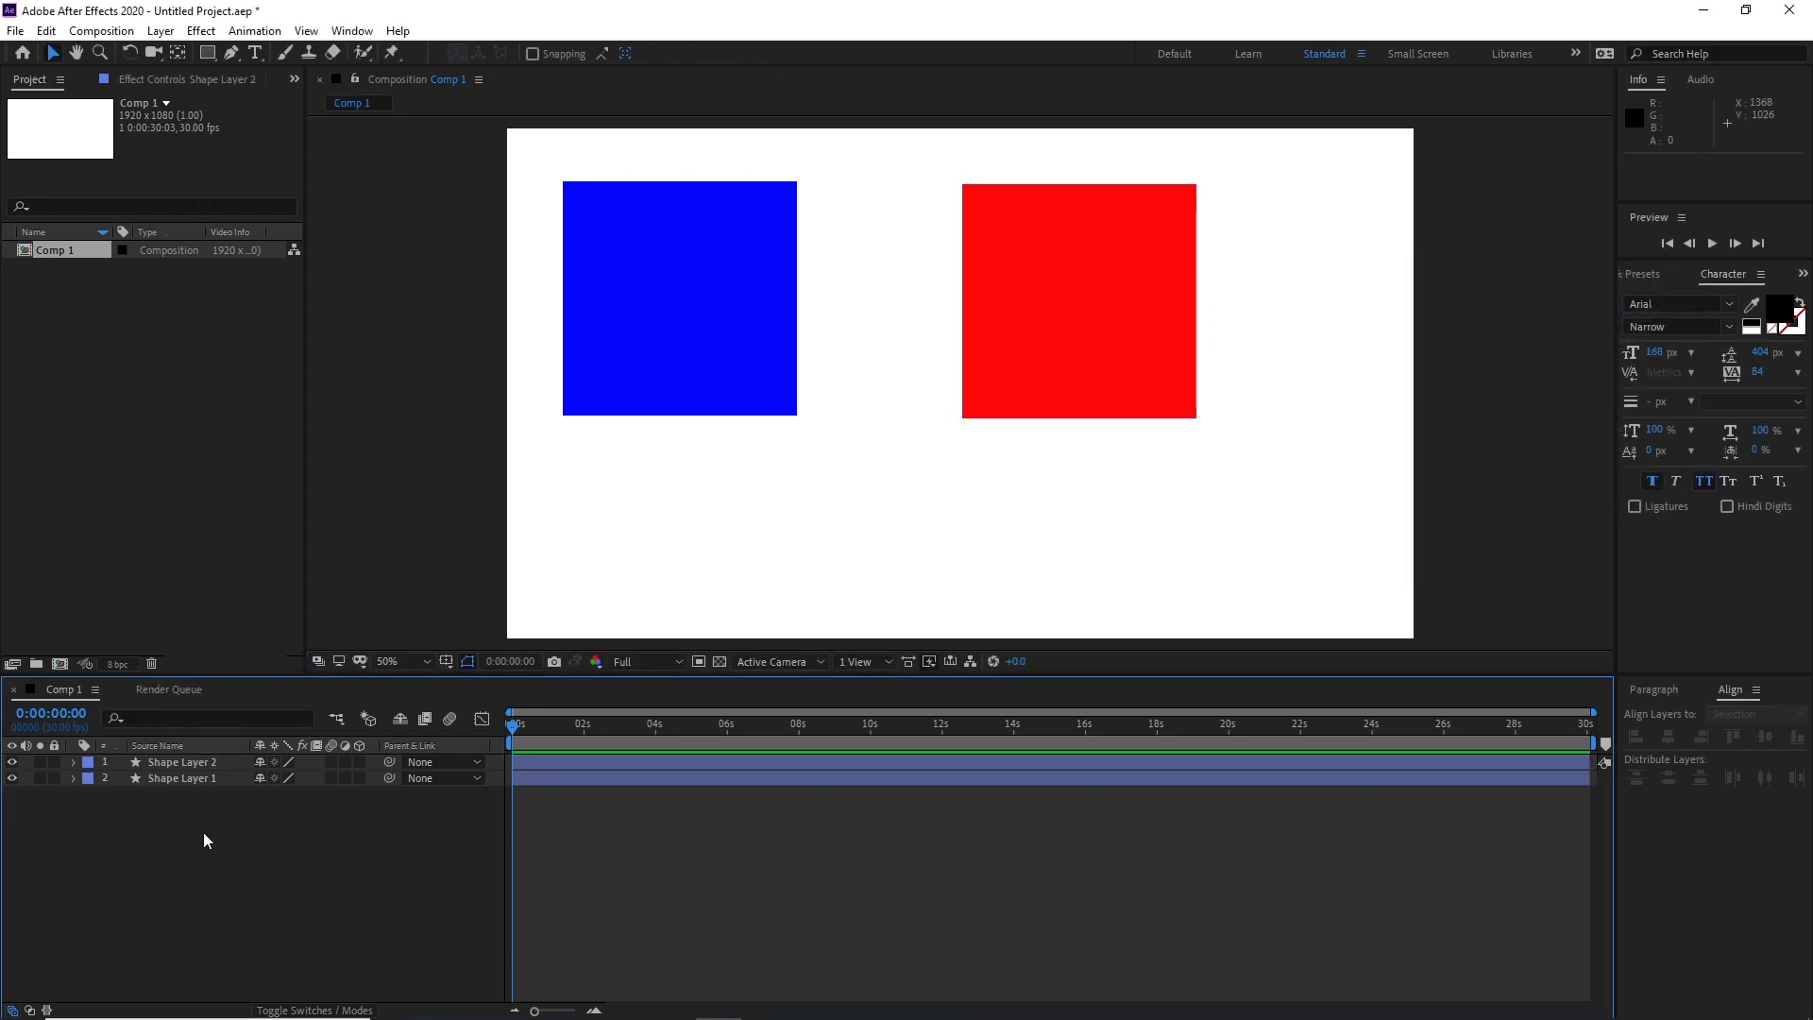
Rename the original square's layer "blue" and the duplicate's layer "red"
left_click(191, 782)
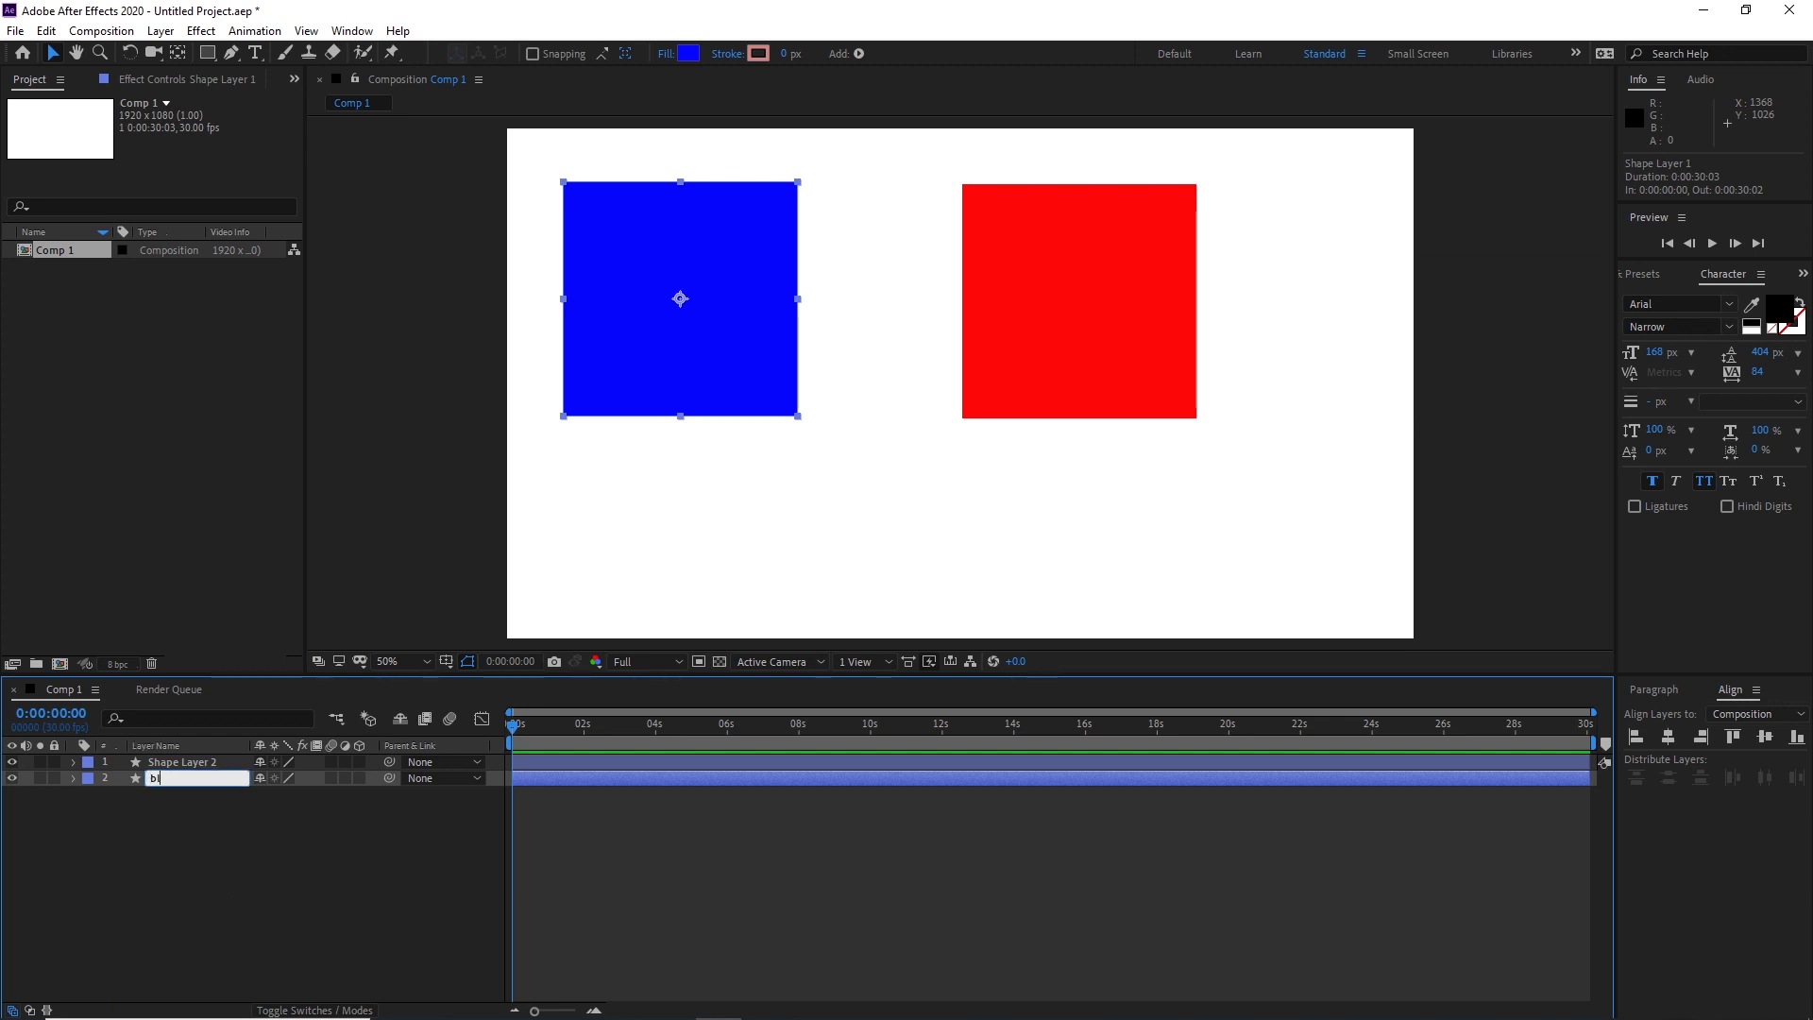
type("blue")
left_click(230, 853)
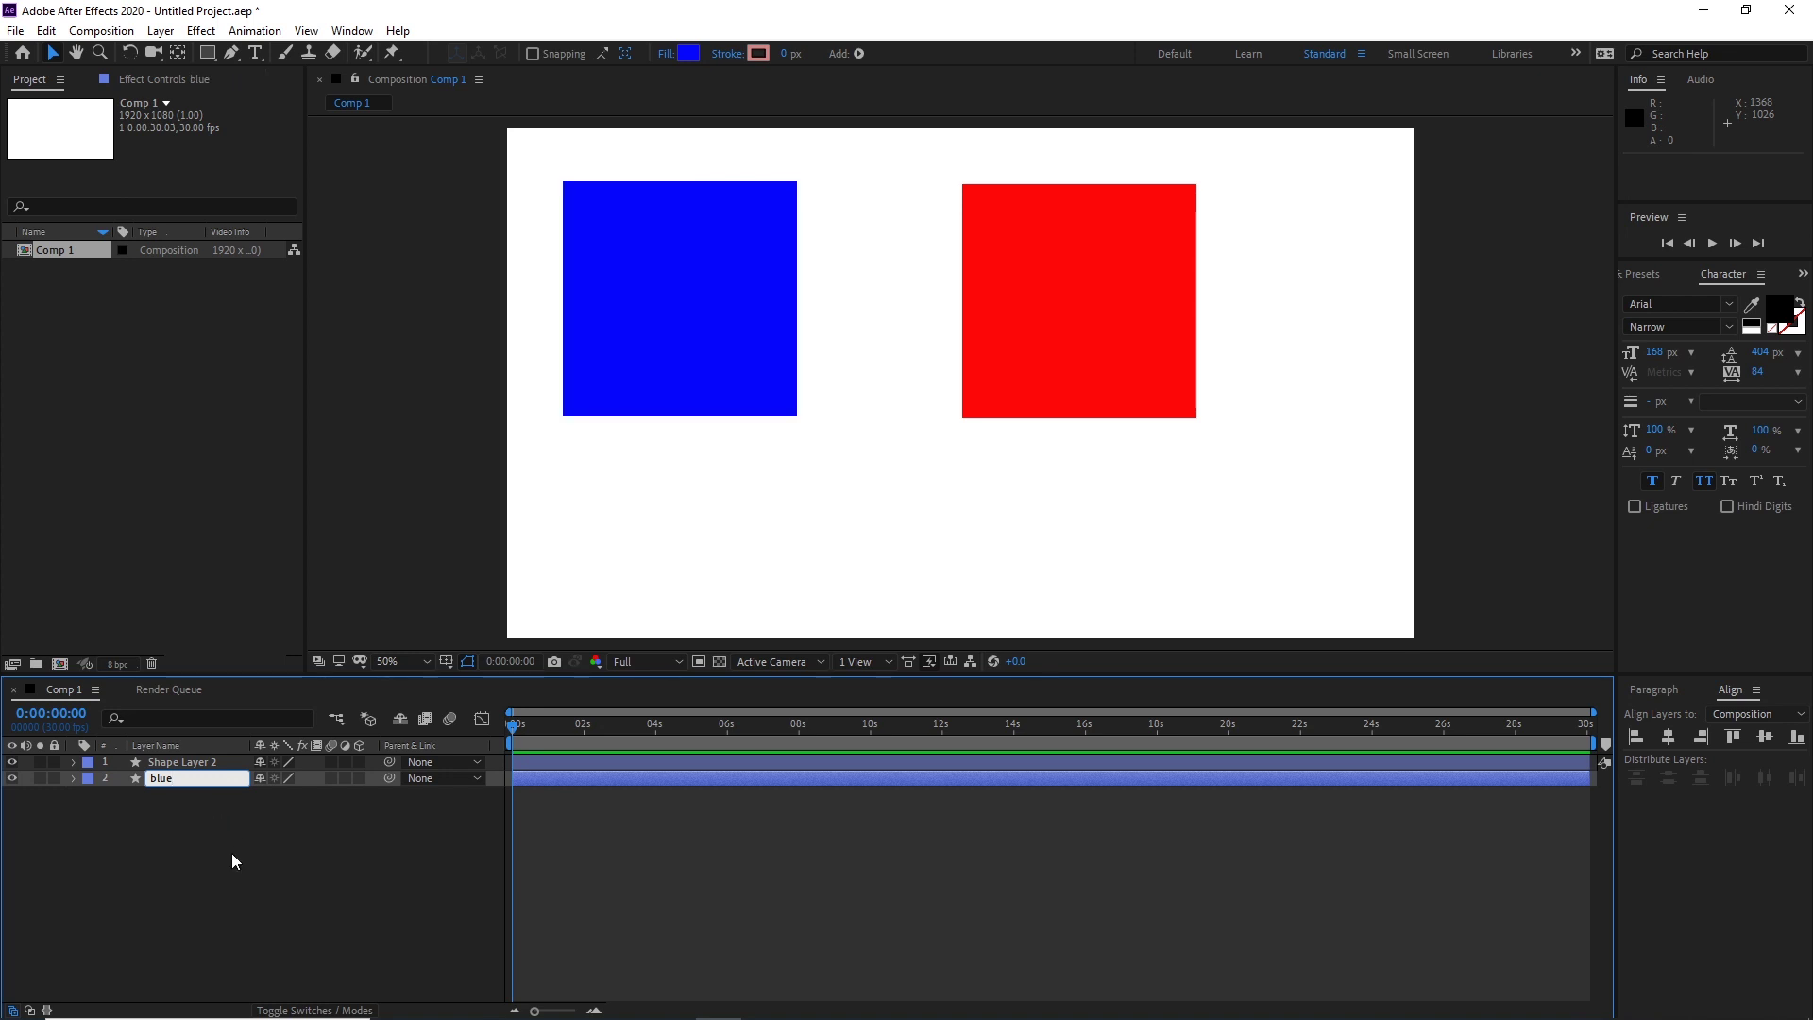
left_click(196, 761)
key("Return")
type("red")
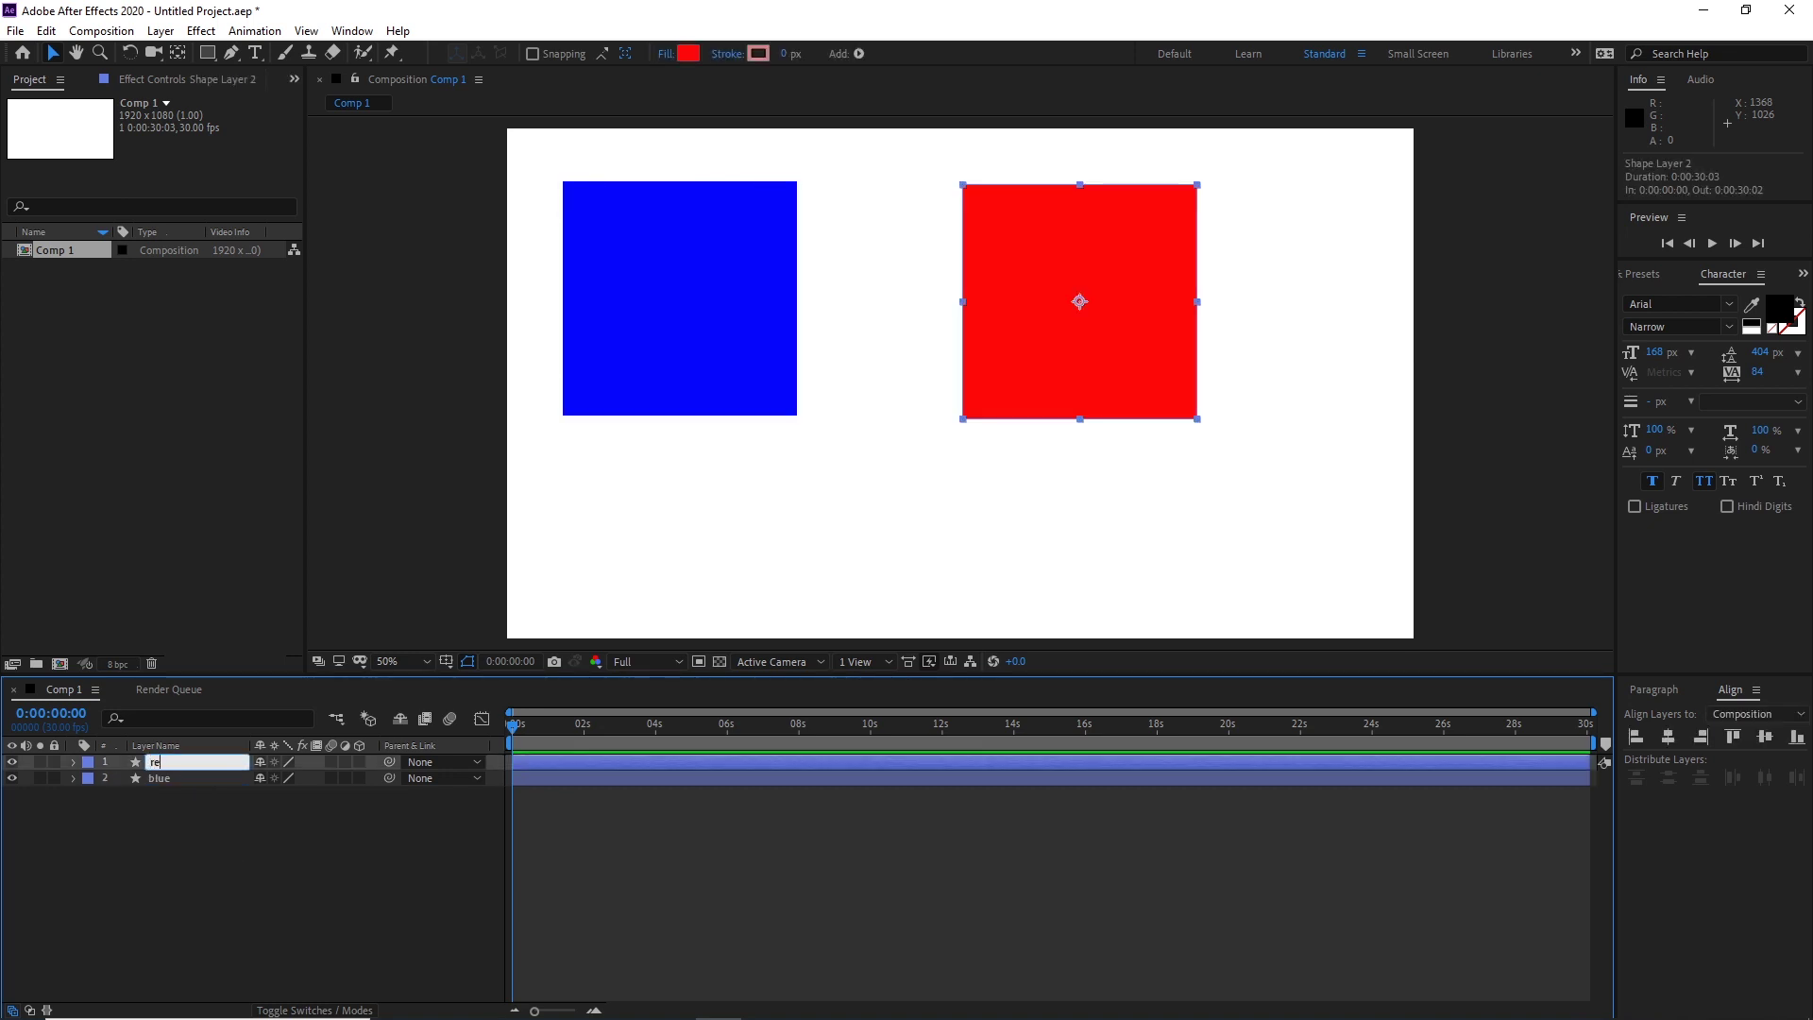
left_click(262, 880)
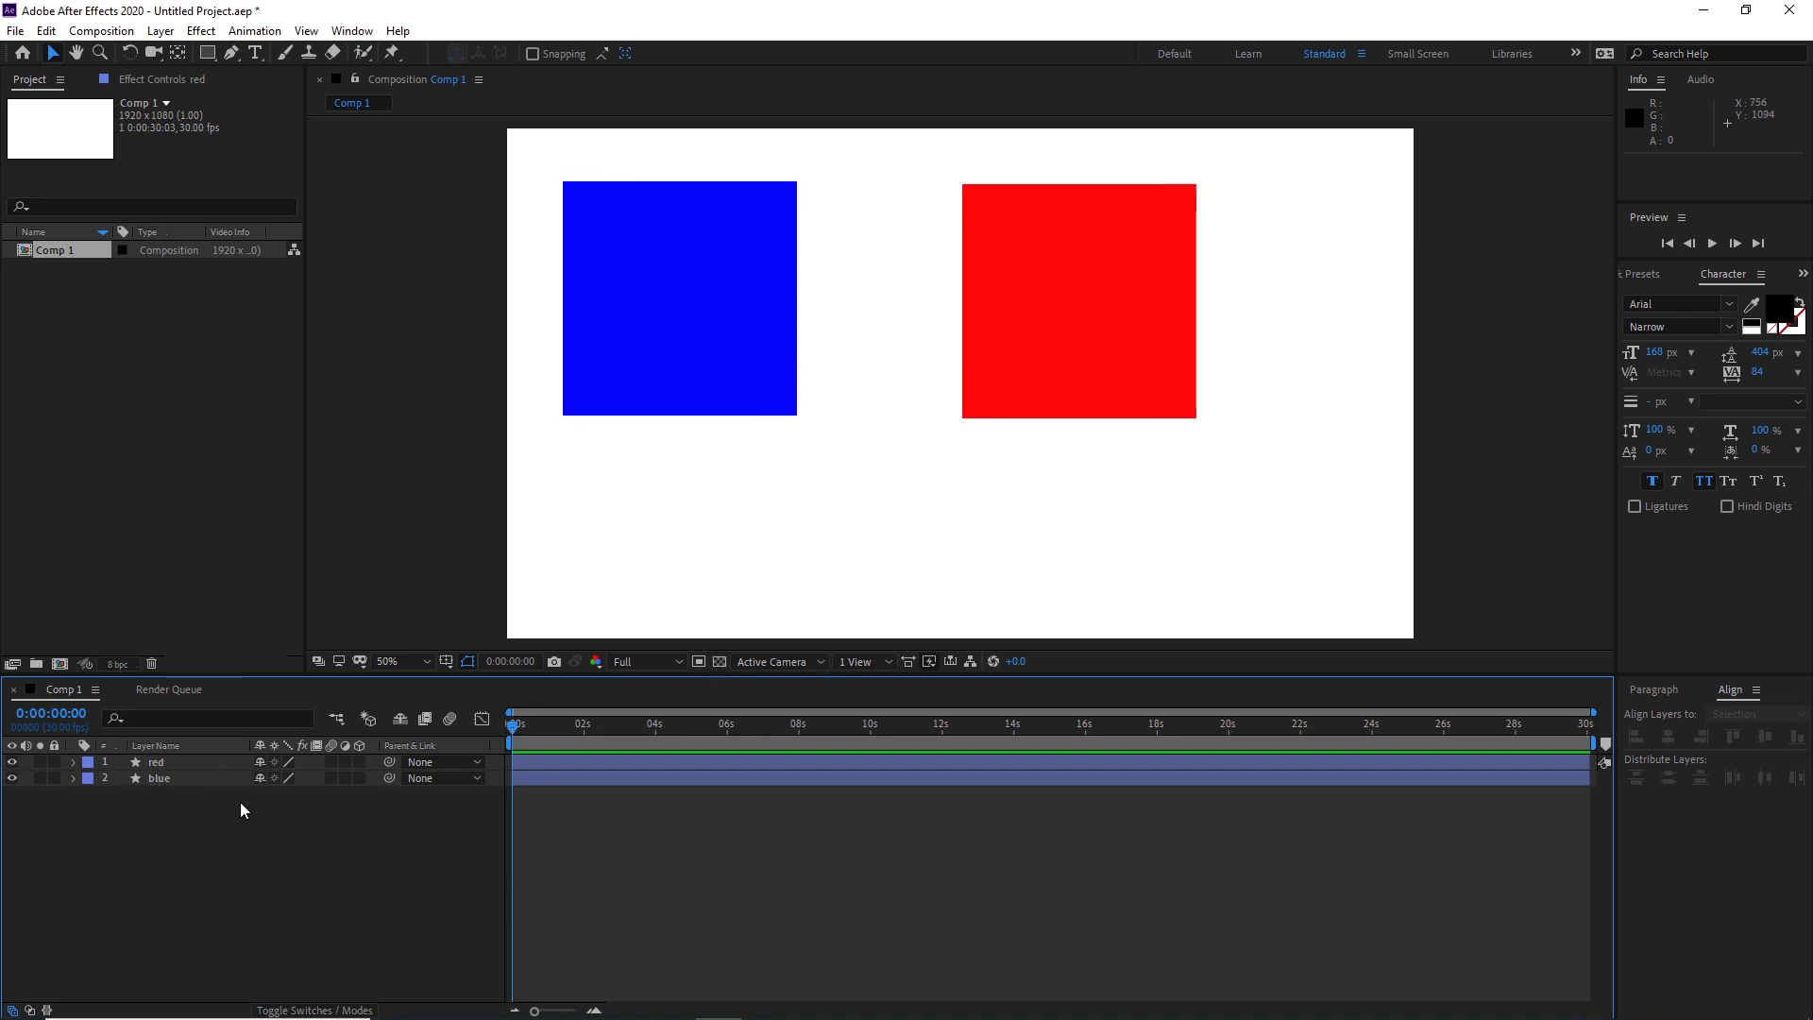
Parent the red layer to the blue layer
left_click(170, 765)
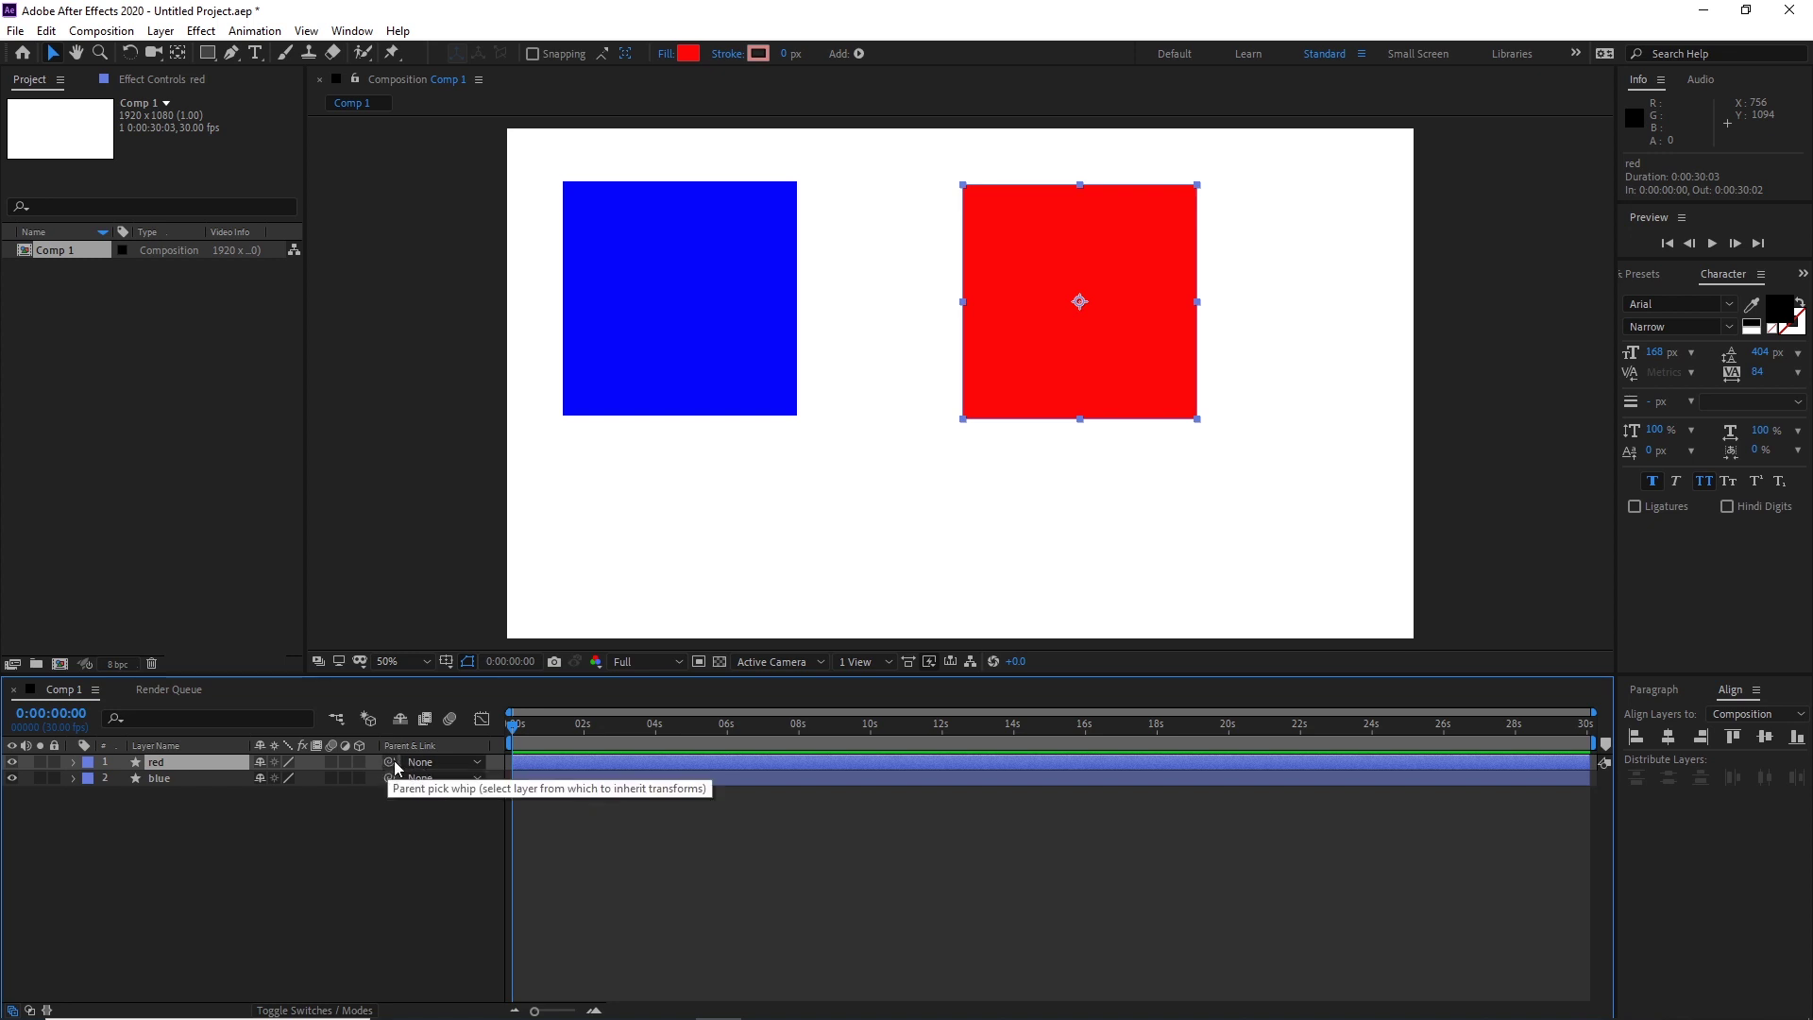
left_click_drag(391, 763, 166, 778)
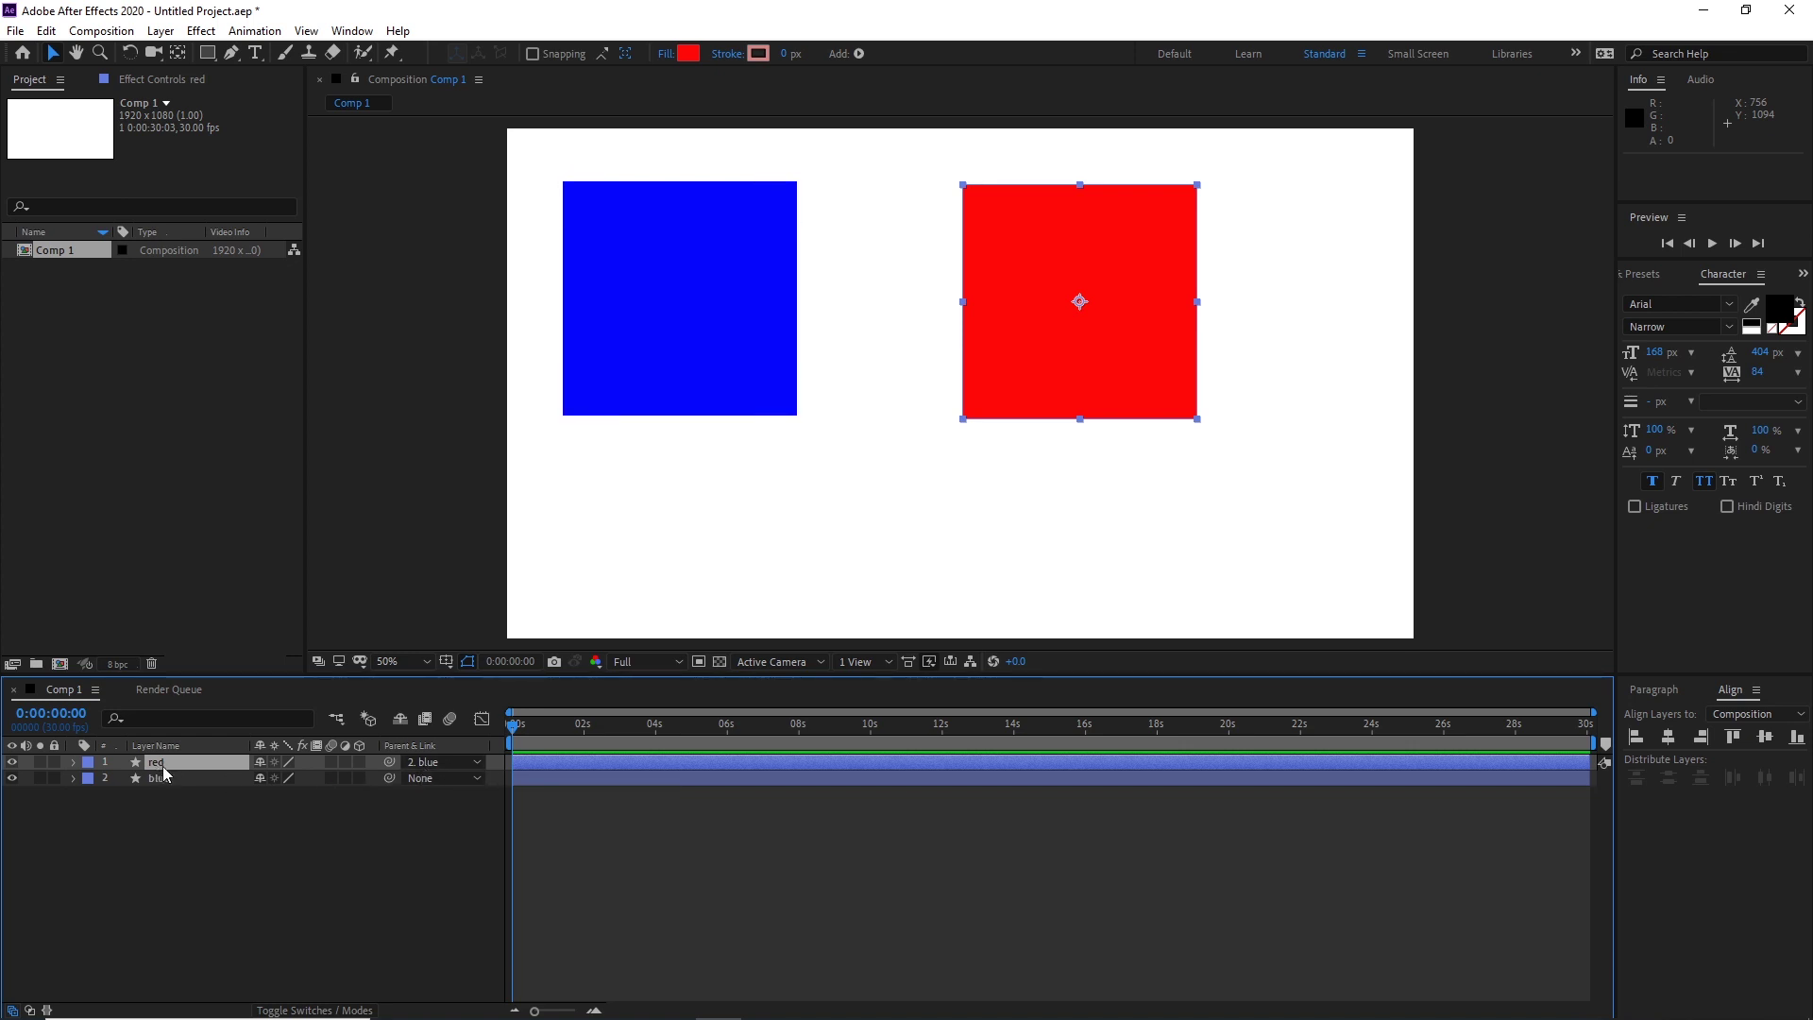
left_click(478, 761)
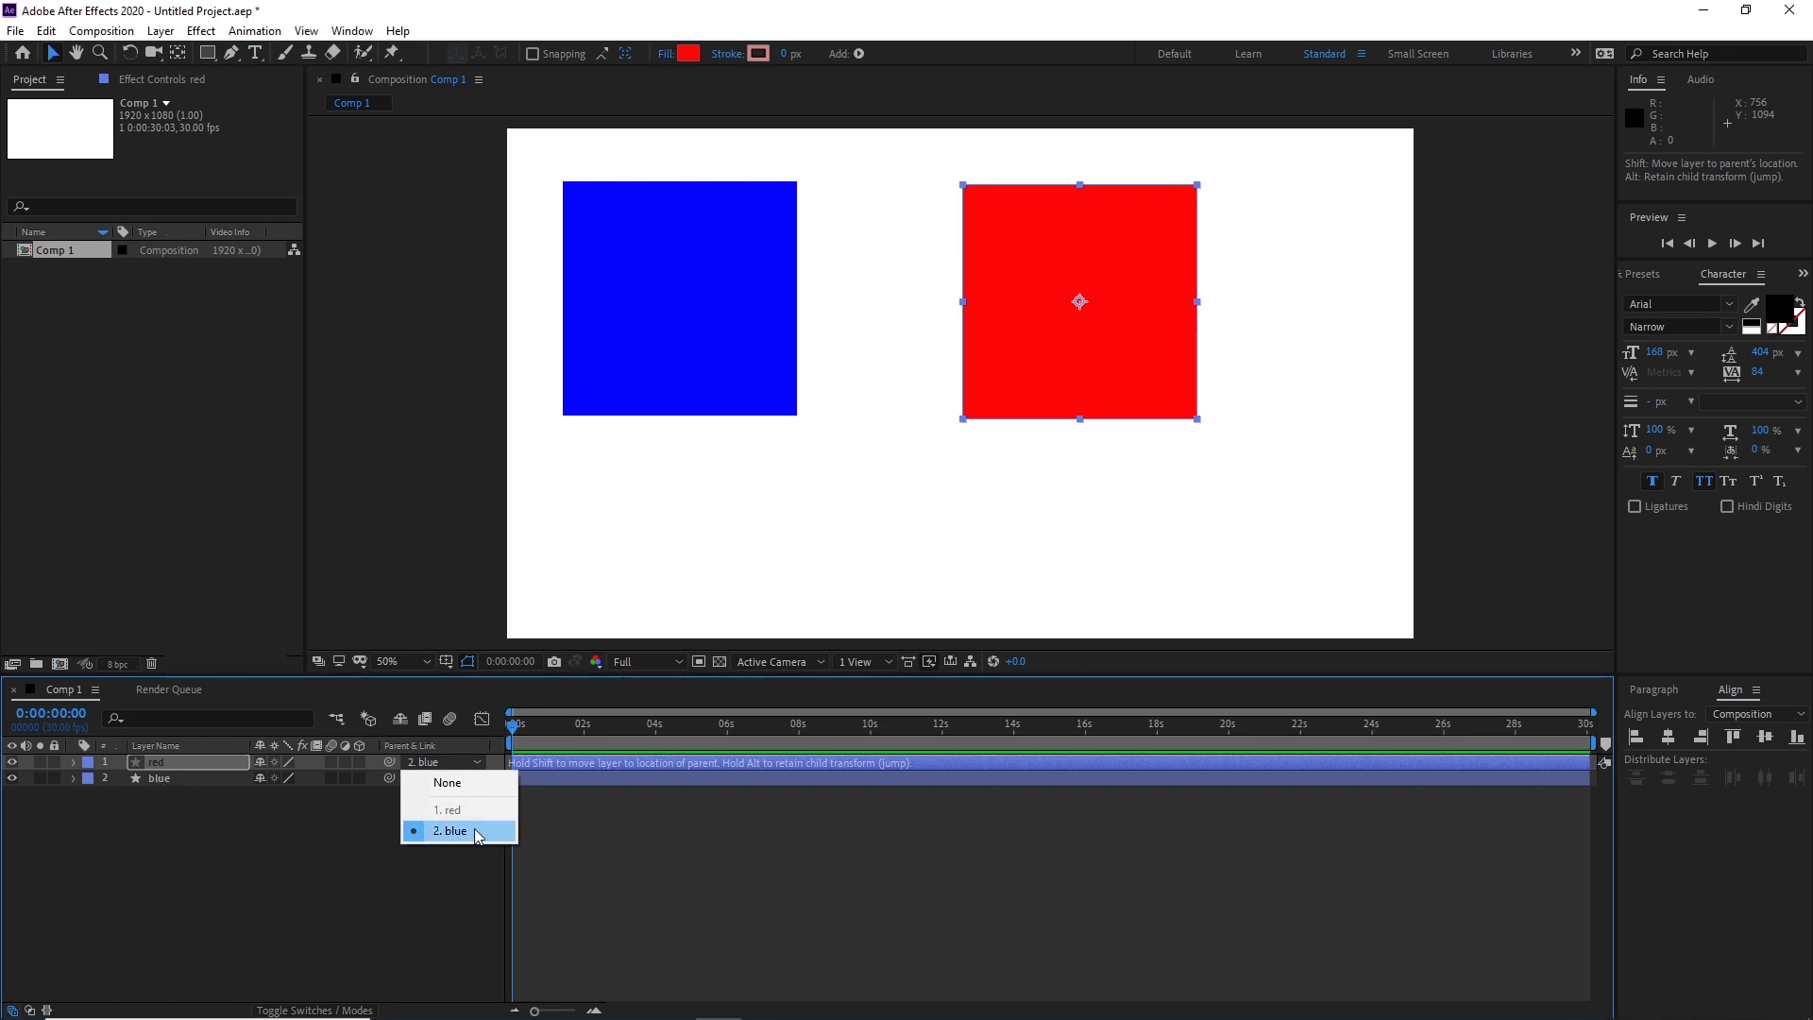
left_click(467, 830)
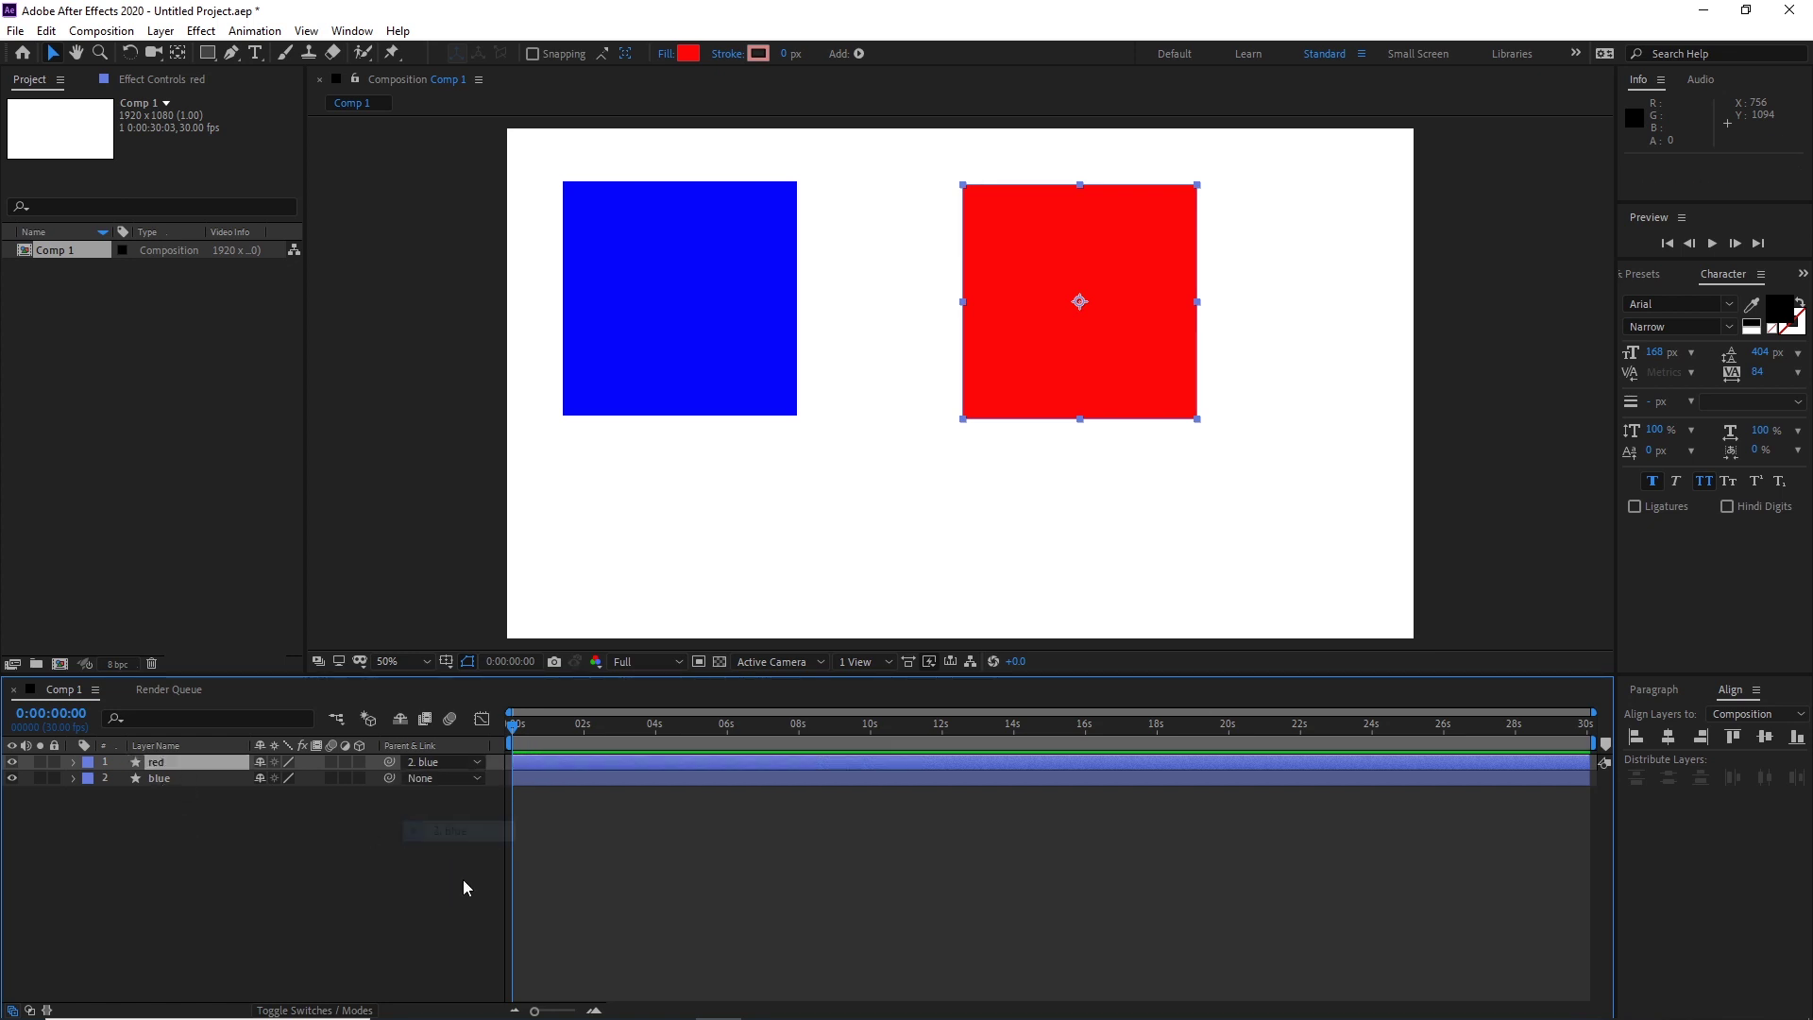
Check which layers are available as a parent for the blue layer
left_click(172, 780)
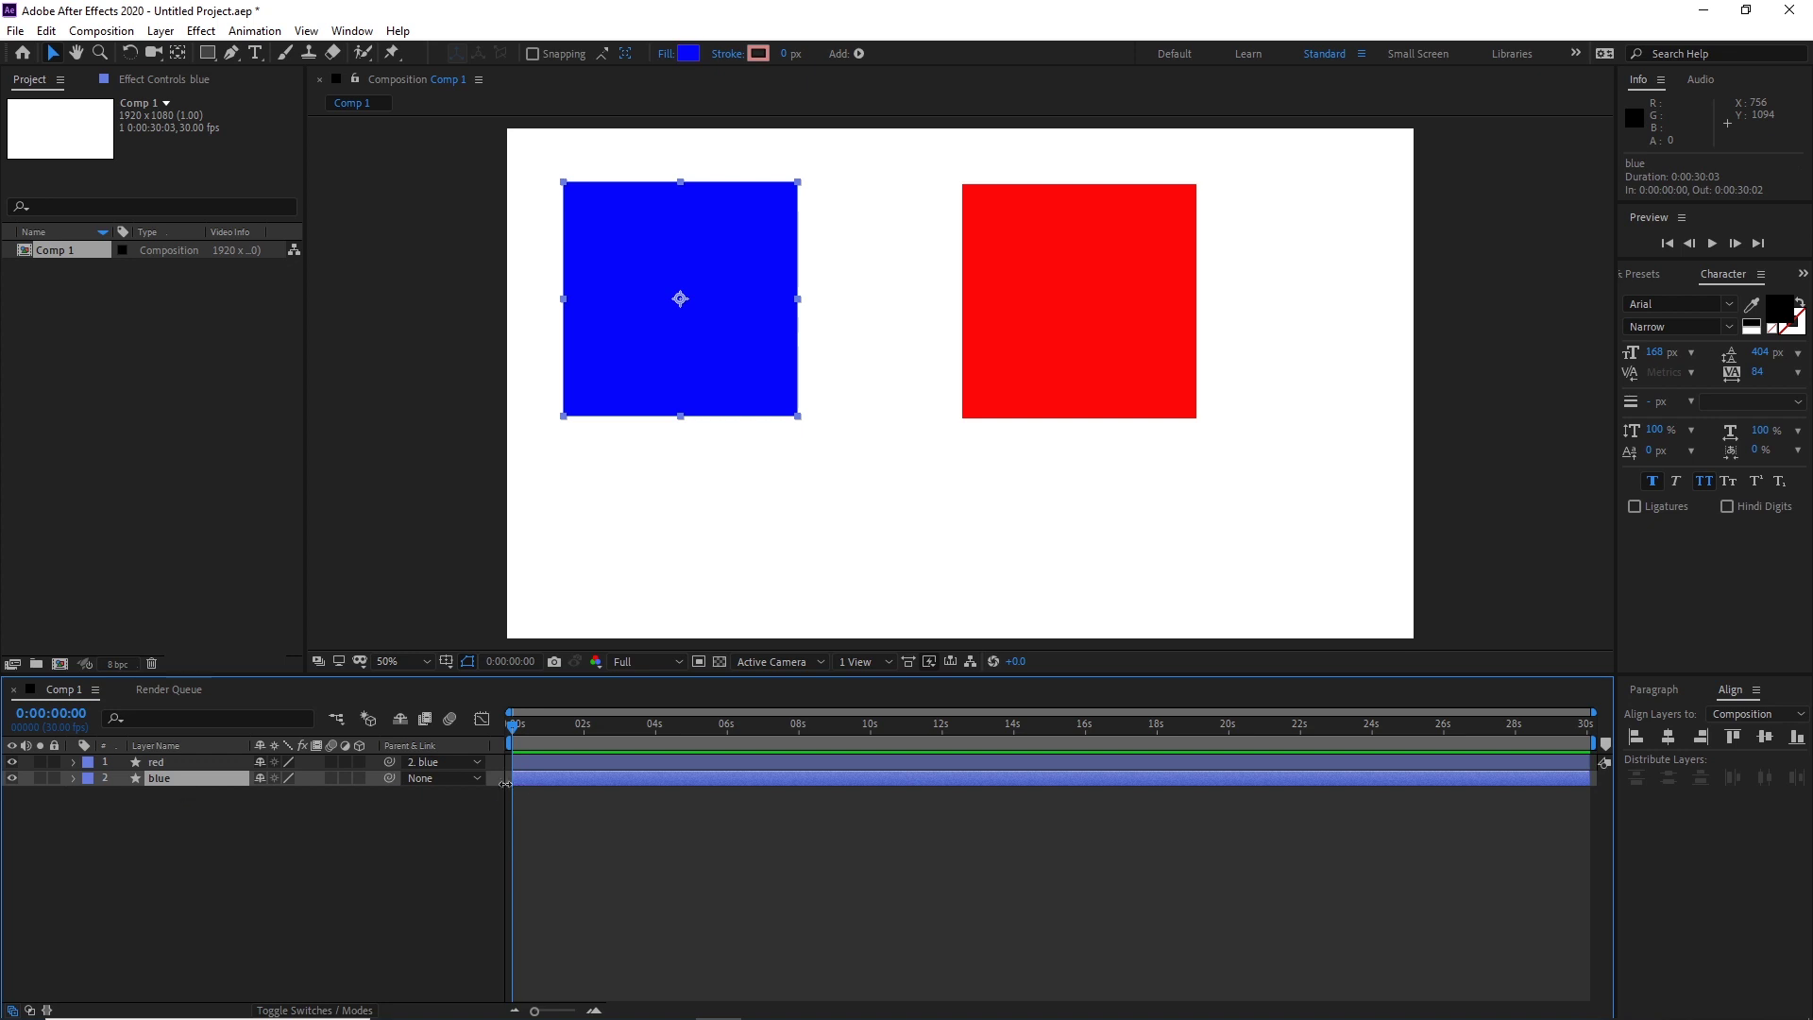
left_click(477, 778)
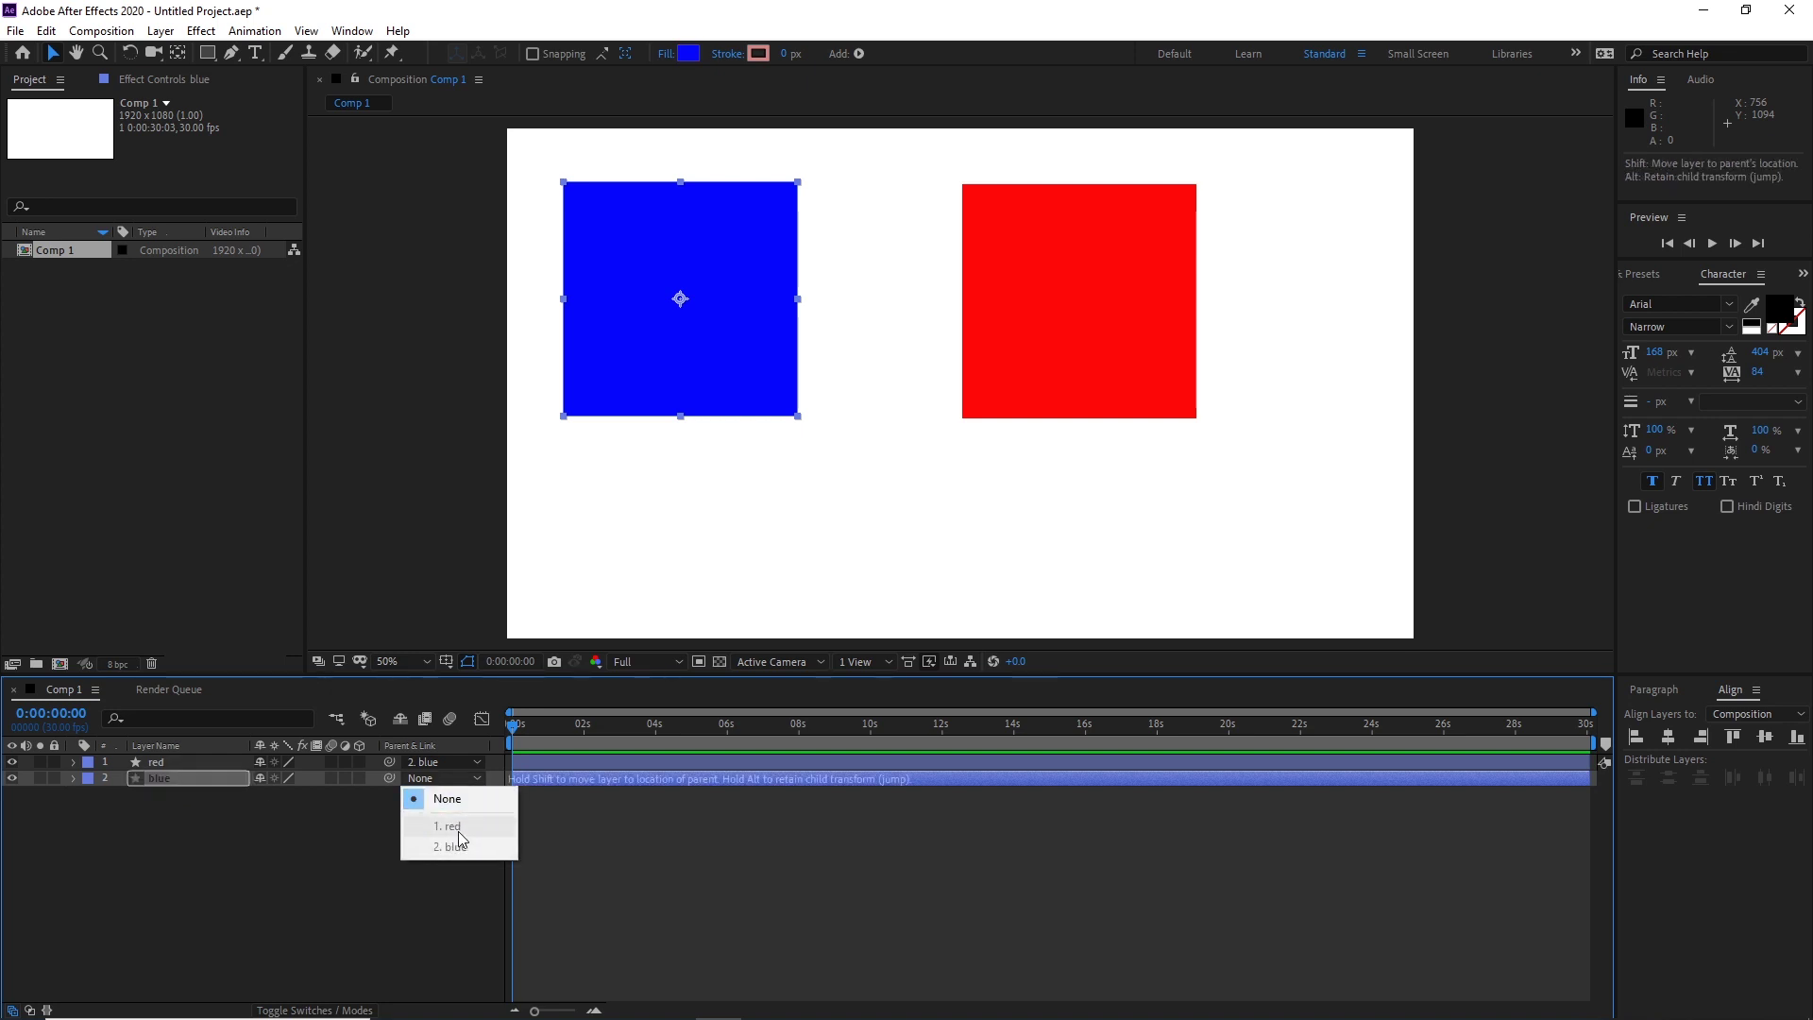
left_click(197, 824)
Clear the red layer's parent to inspect the blue layer's parent choices, and parent red to blue again
left_click(474, 763)
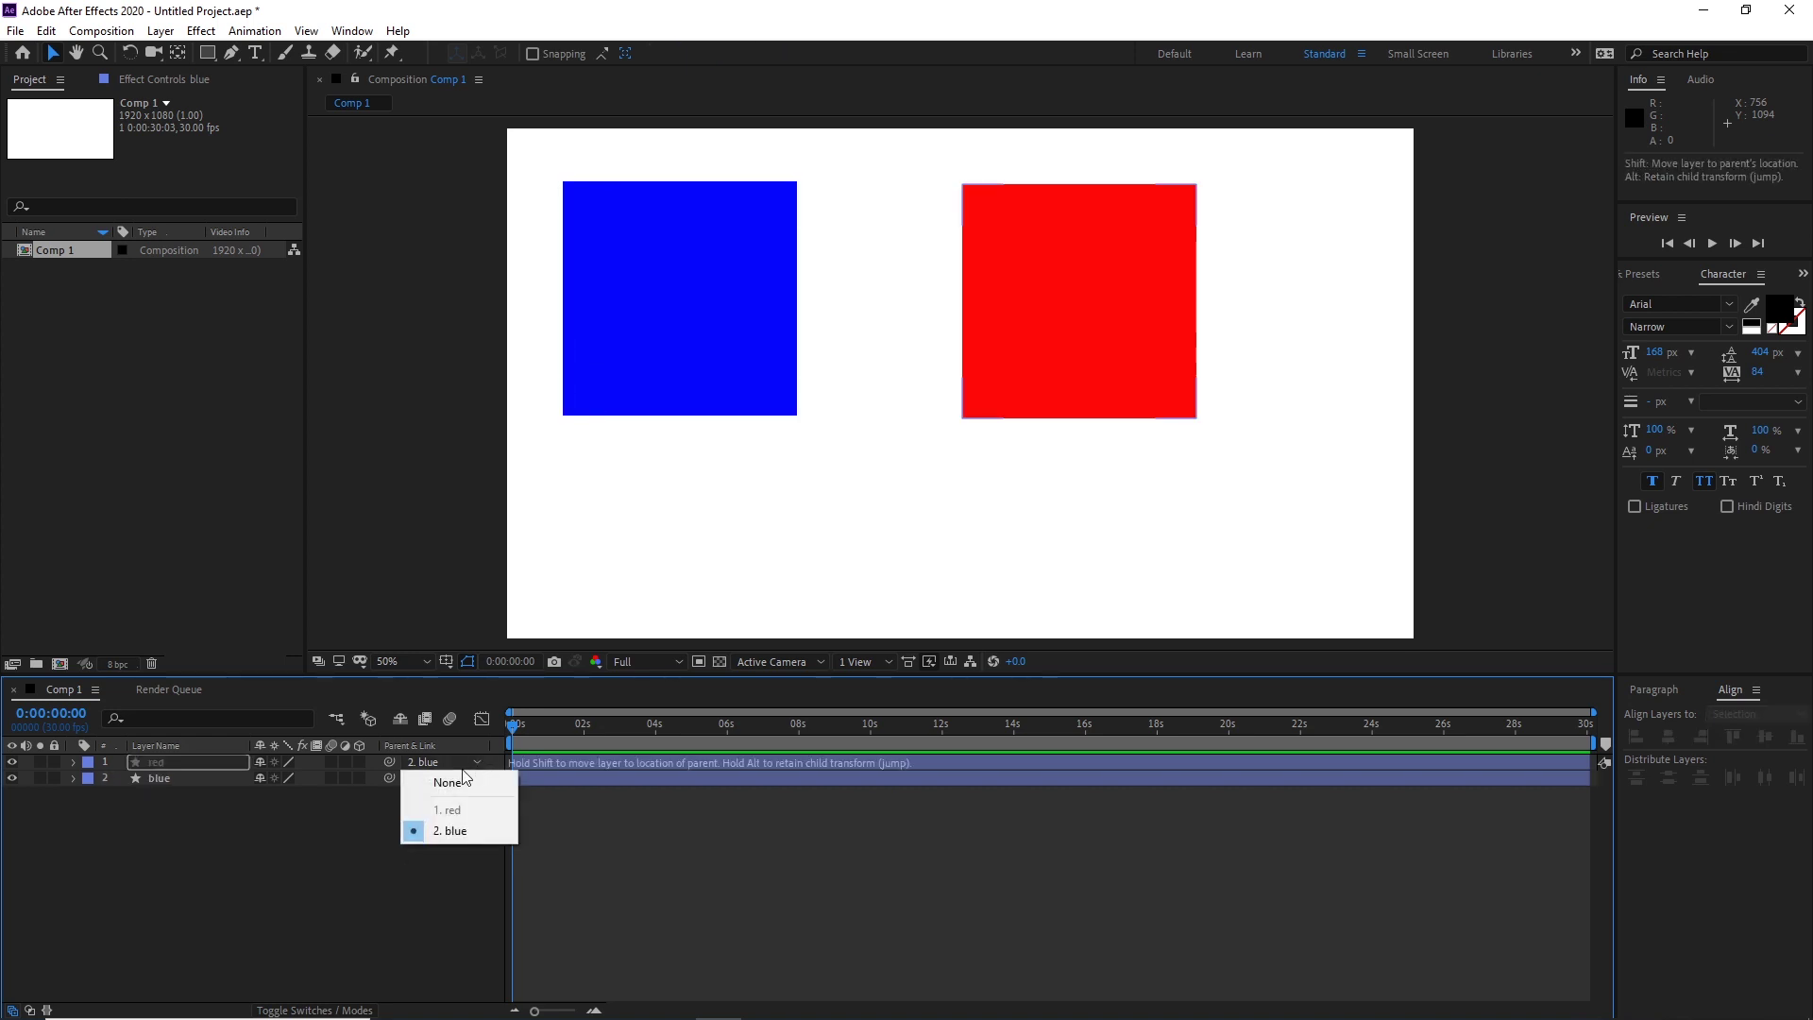
left_click(448, 782)
left_click(474, 780)
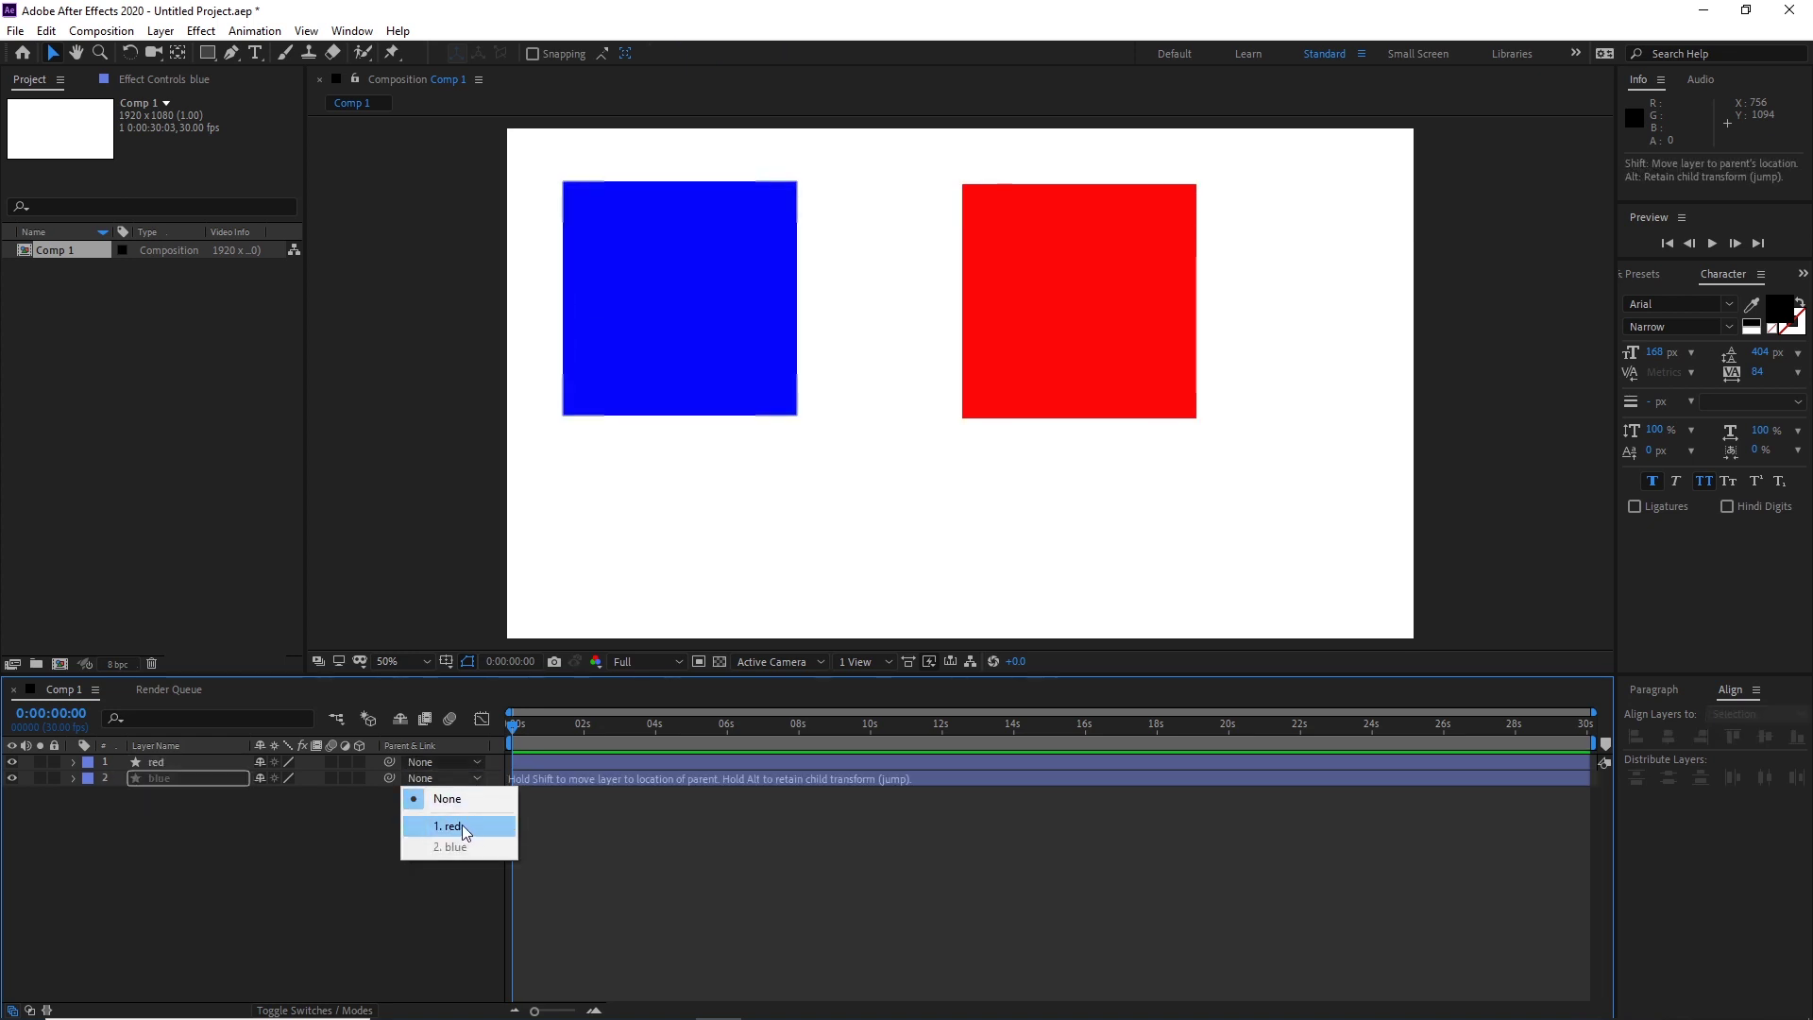
left_click(550, 758)
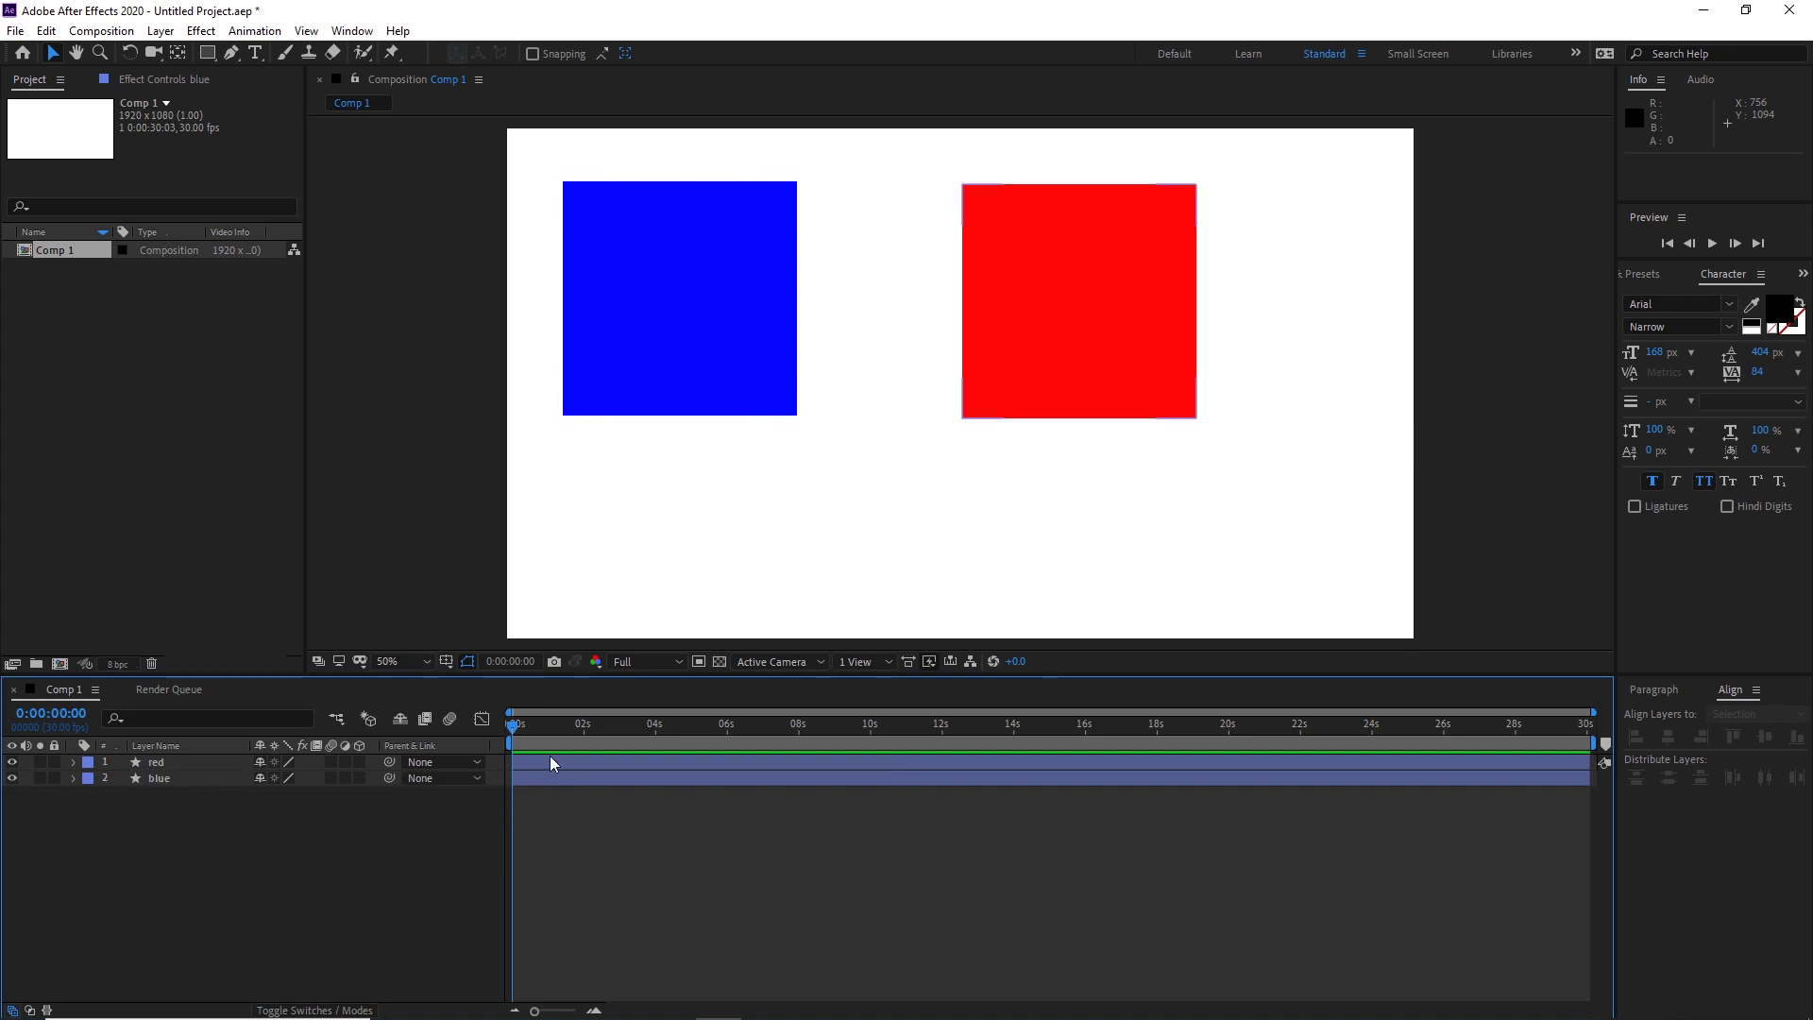
left_click(480, 762)
left_click(464, 827)
Set the blue layer's rotation to 4° and its scale to 57%
left_click(168, 784)
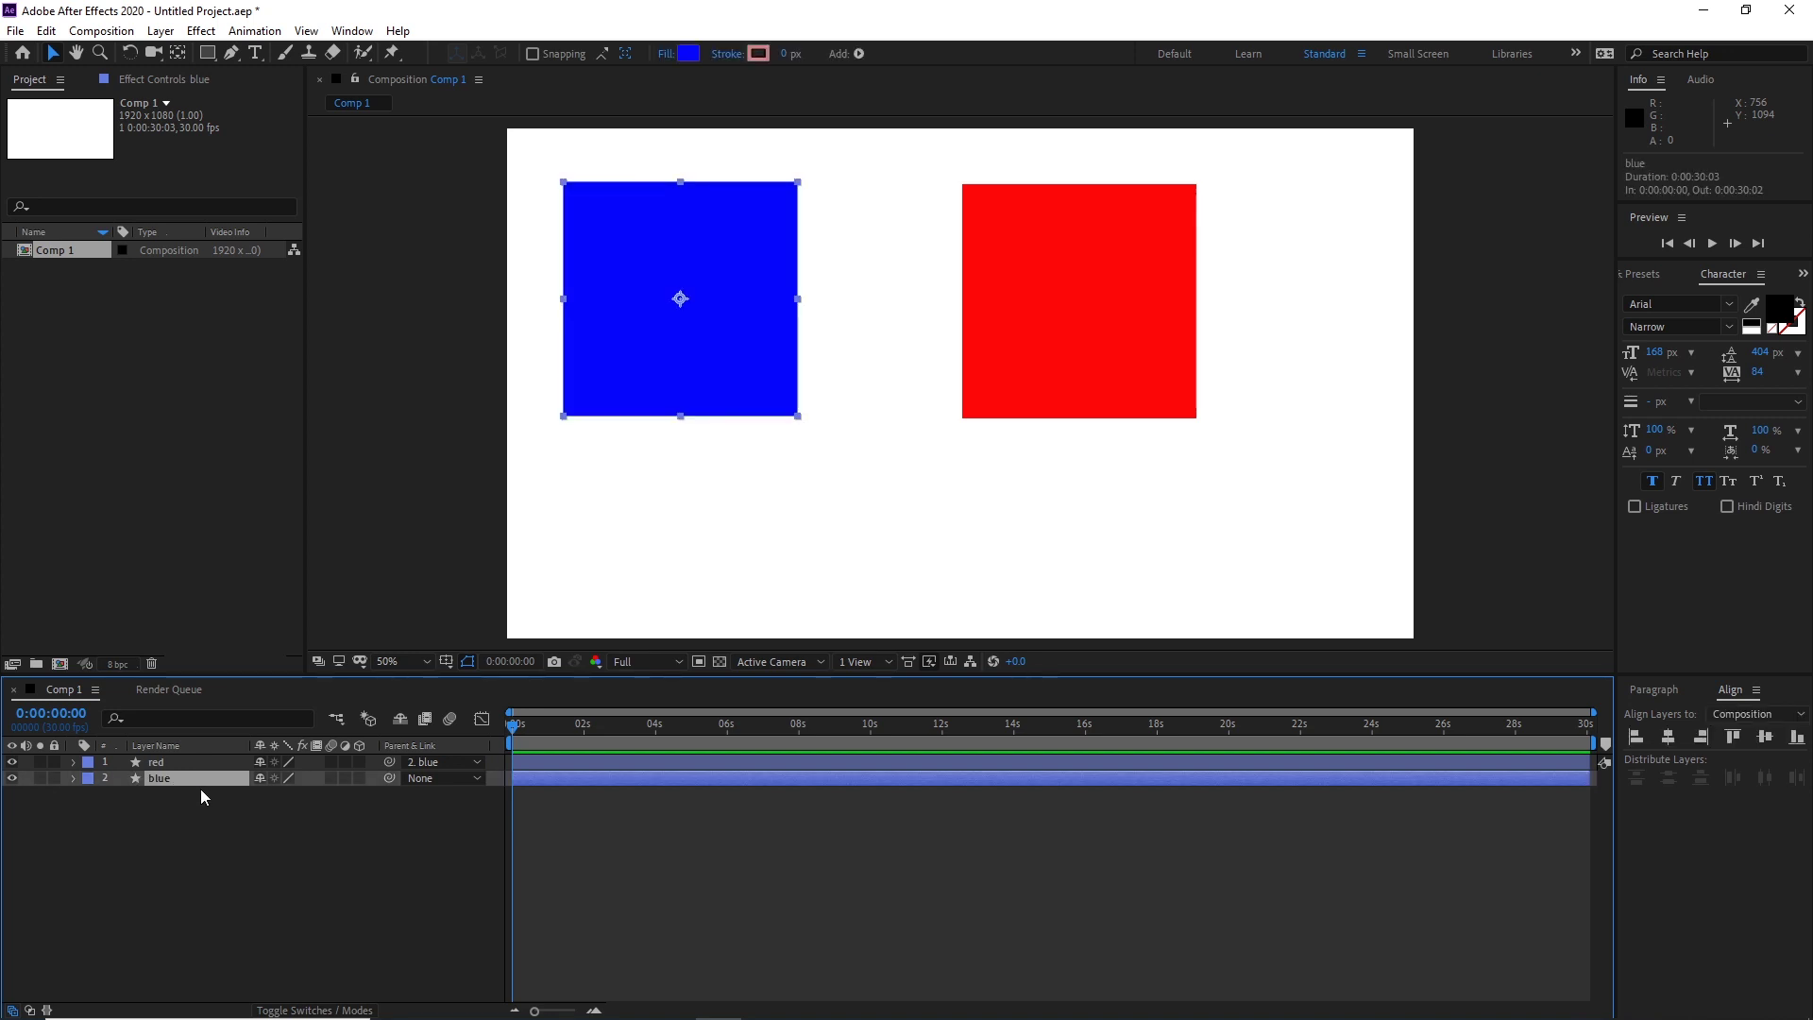
key("r")
mouse_move(284, 795)
left_mouse_down()
mouse_move(325, 804)
mouse_move(223, 795)
mouse_move(288, 797)
left_mouse_up()
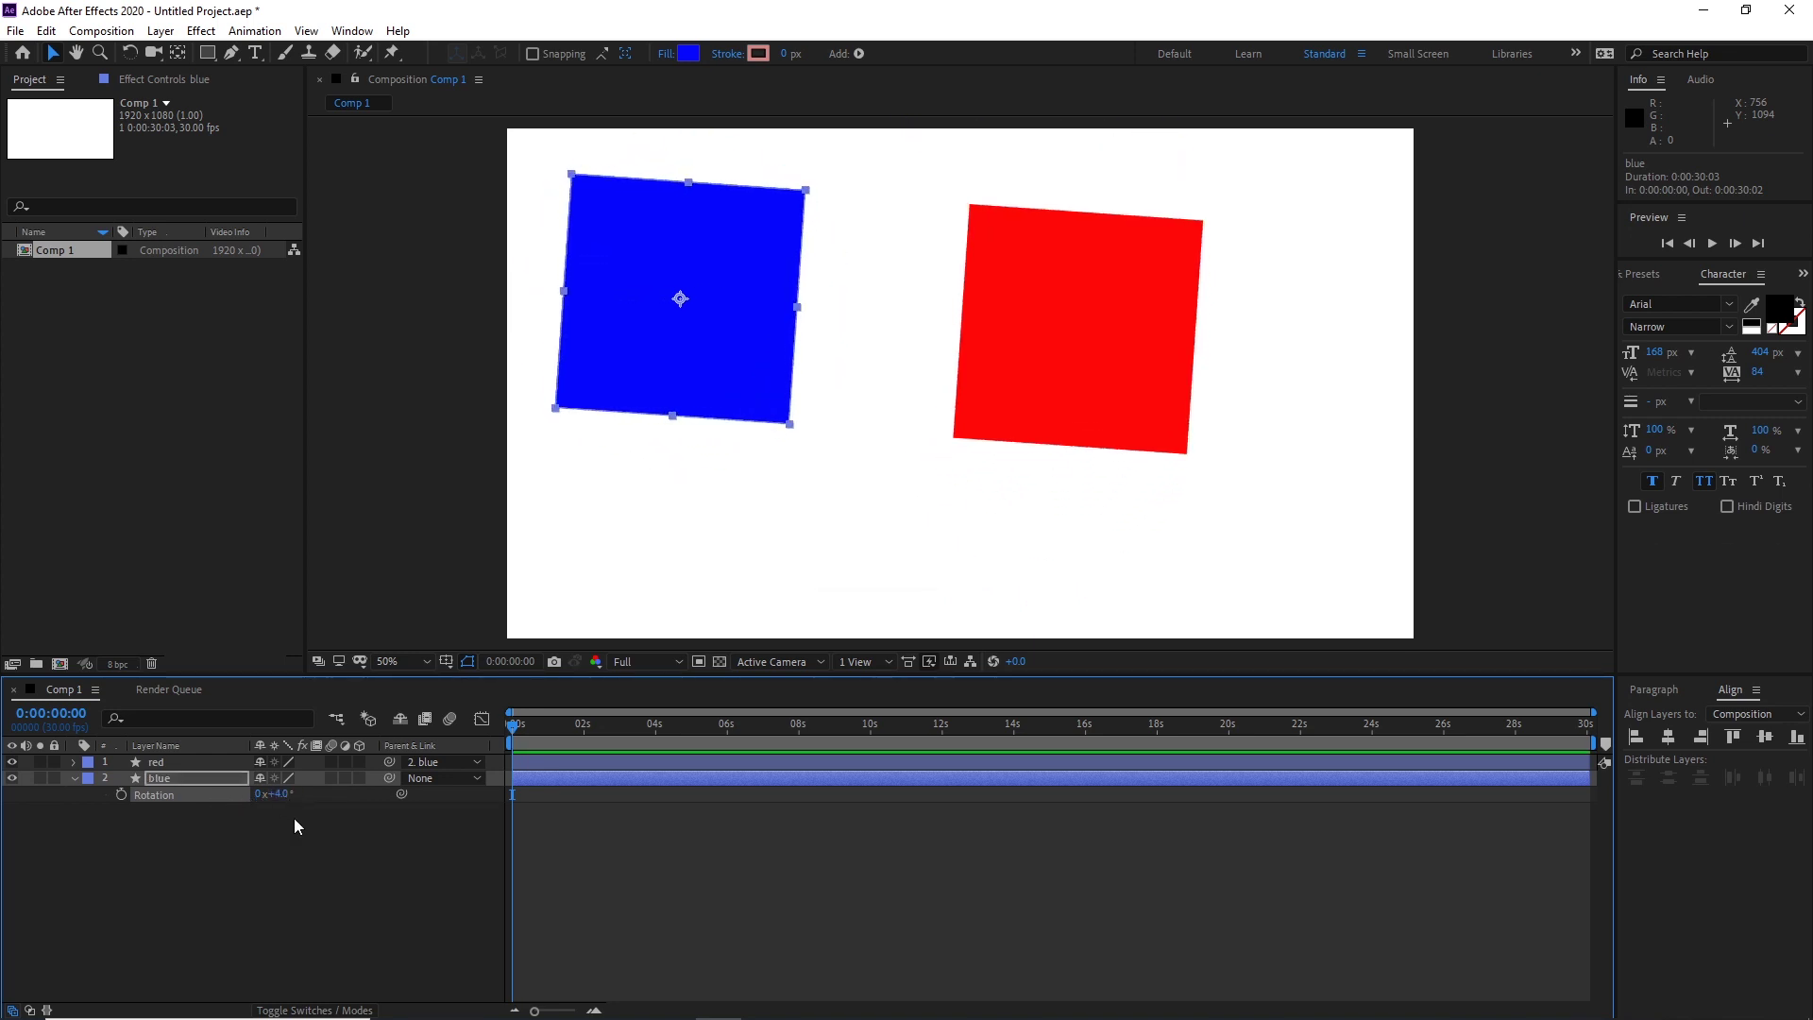
key("s")
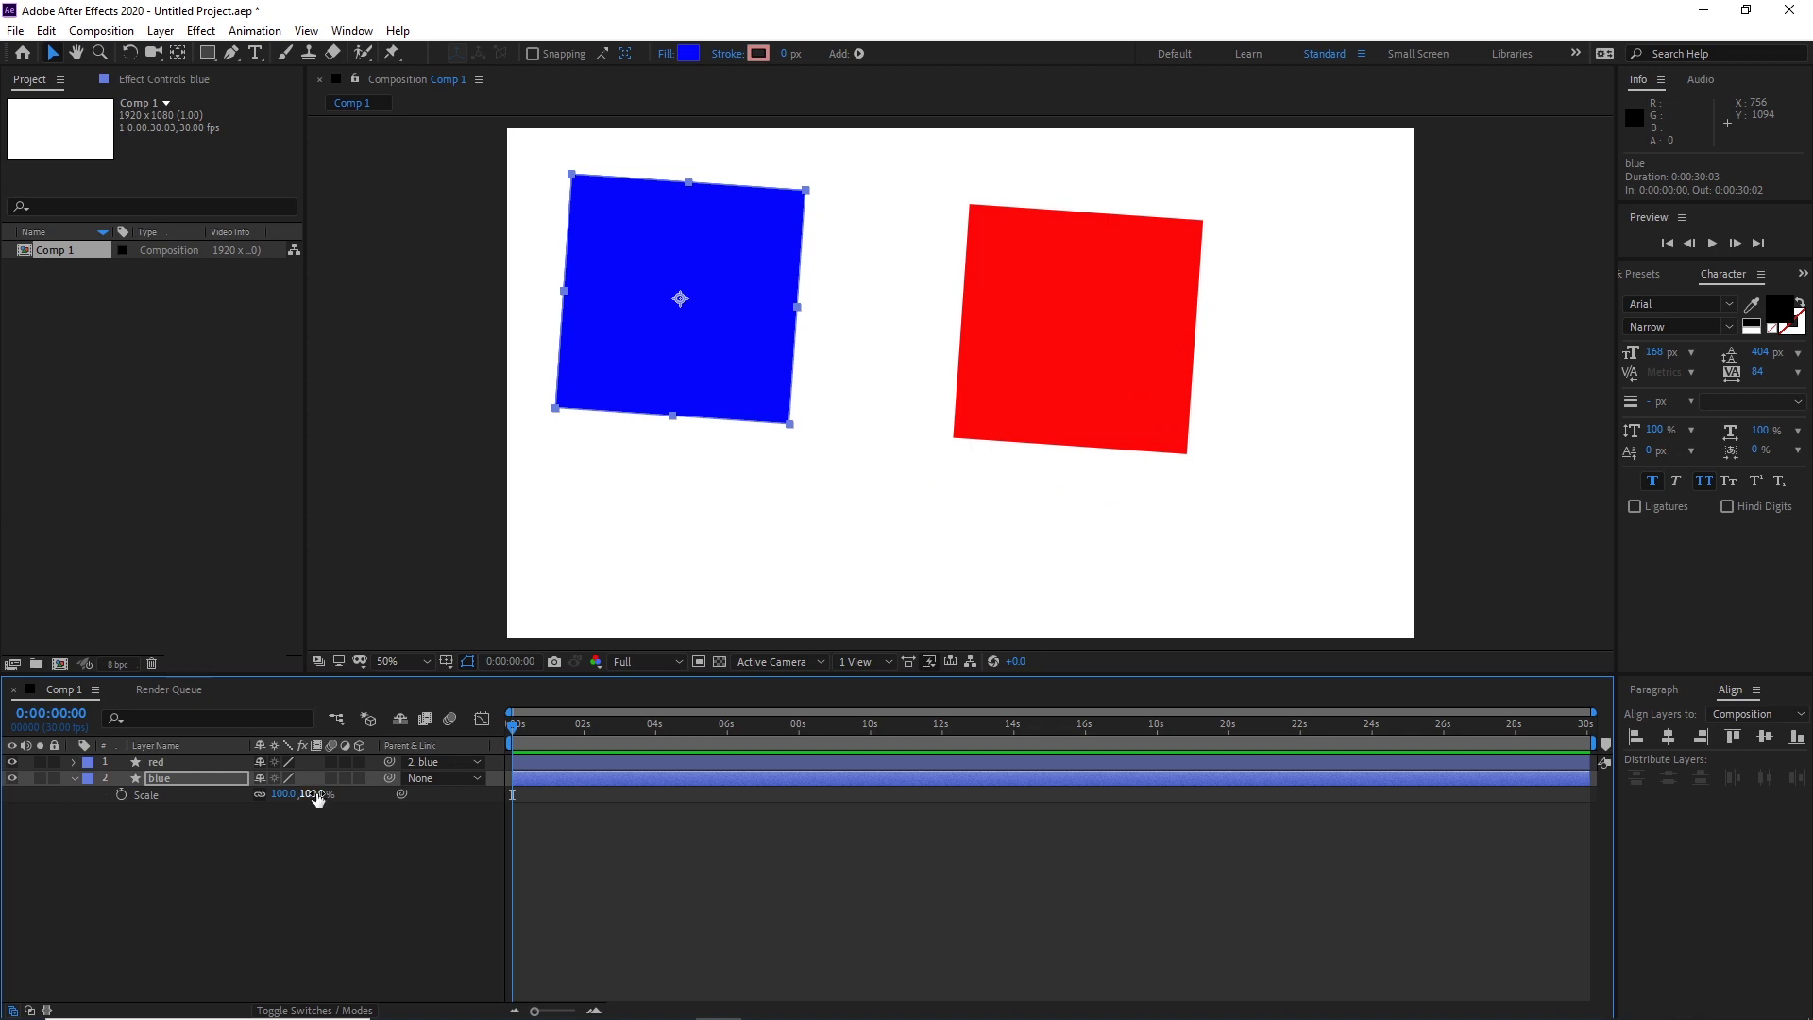
left_click_drag(317, 798, 281, 799)
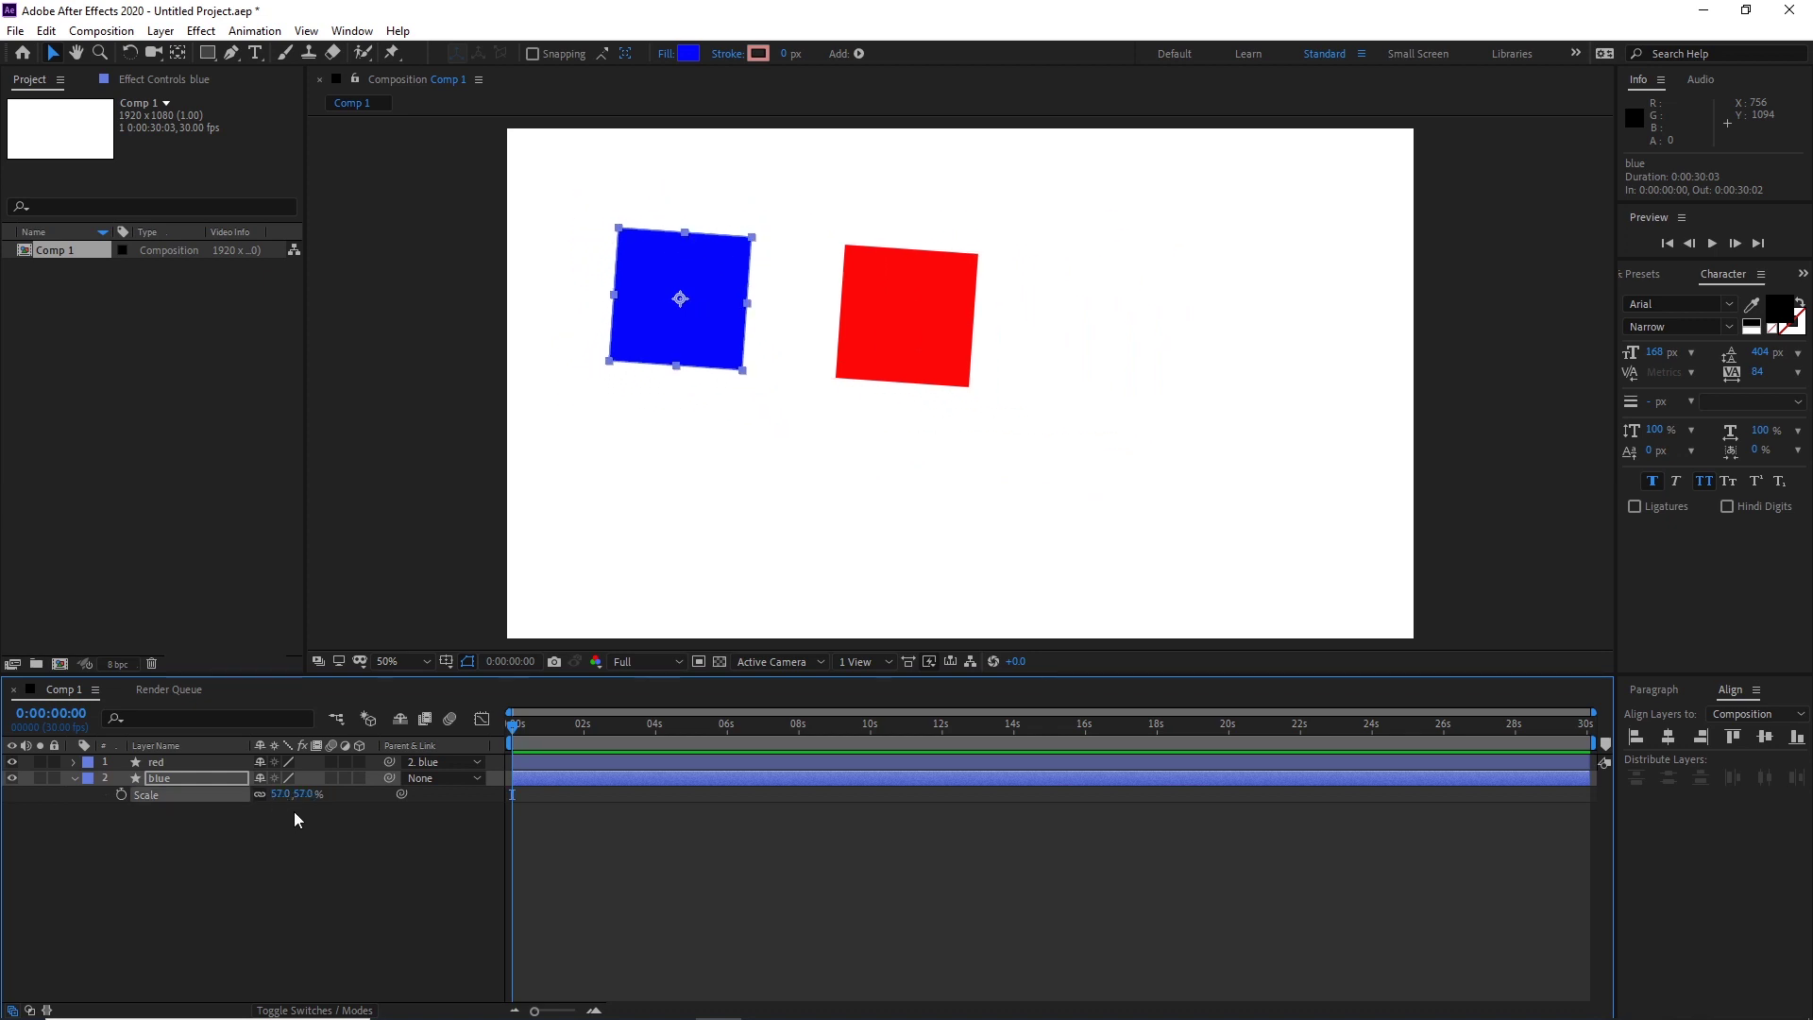
Move the blue layer to position 337, 522 and deselect it
key("p")
left_click_drag(268, 802, 619, 785)
left_click_drag(107, 817, 477, 771)
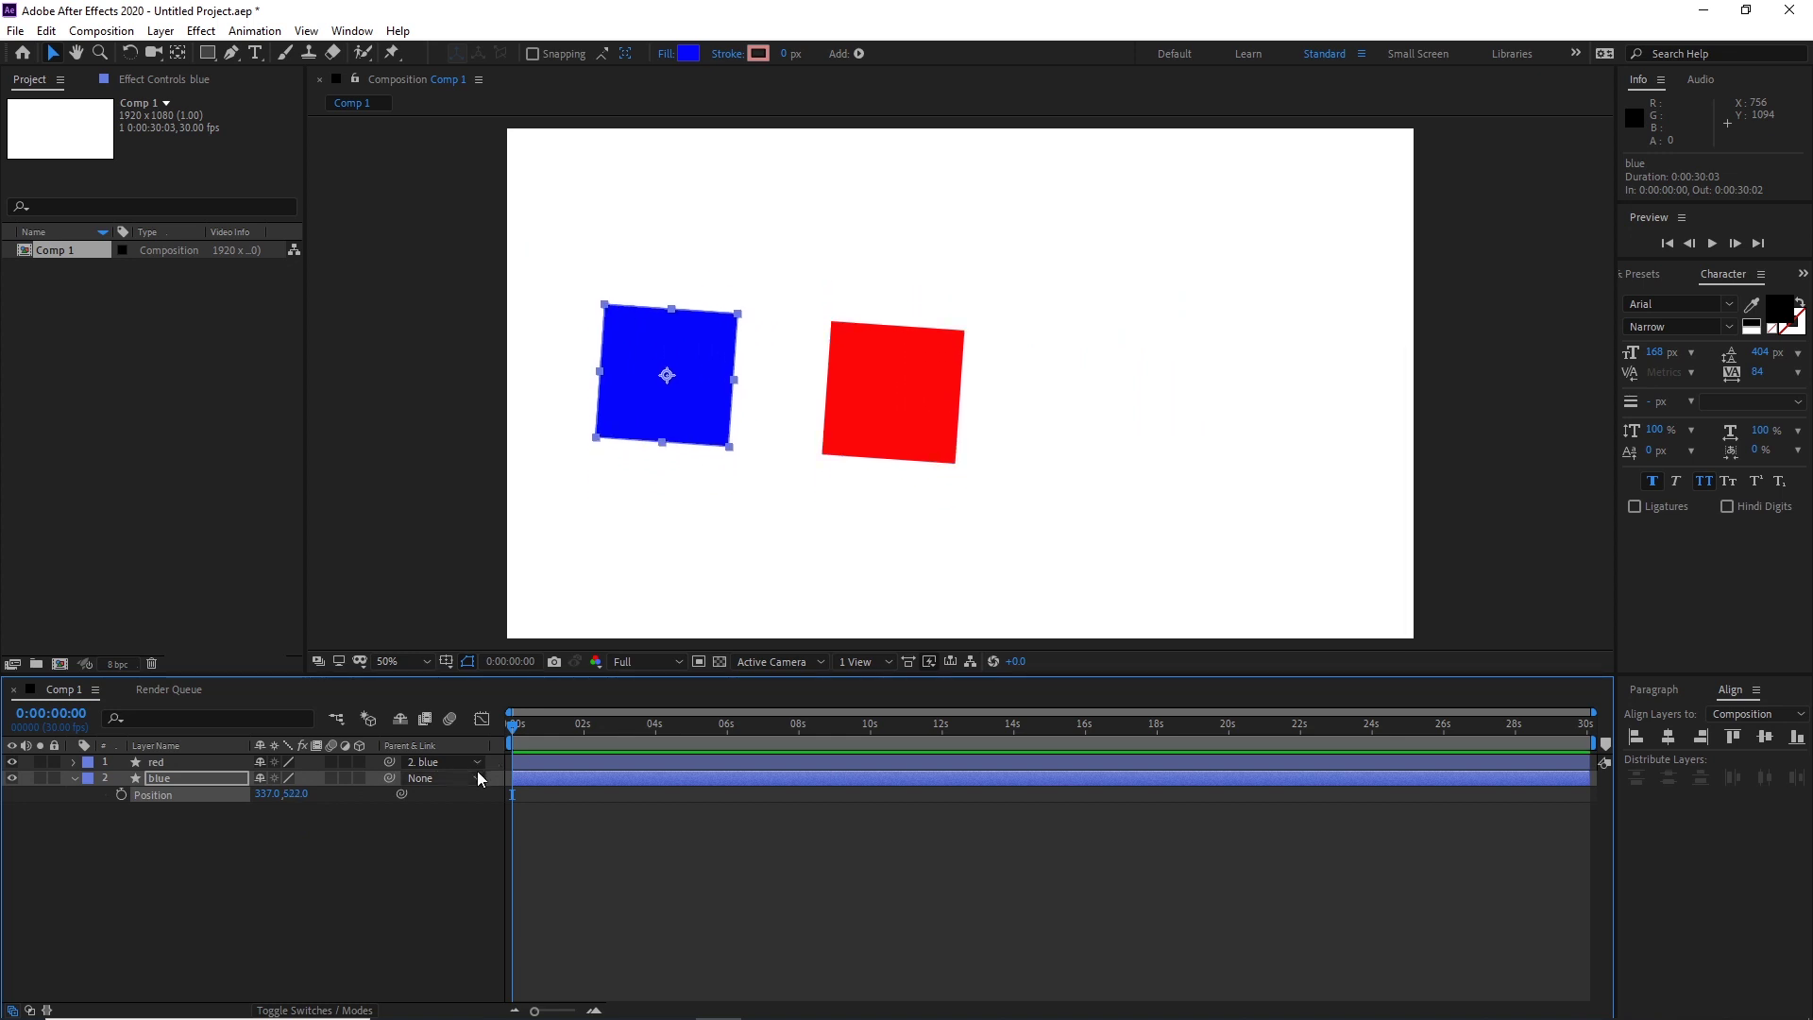
left_click(224, 909)
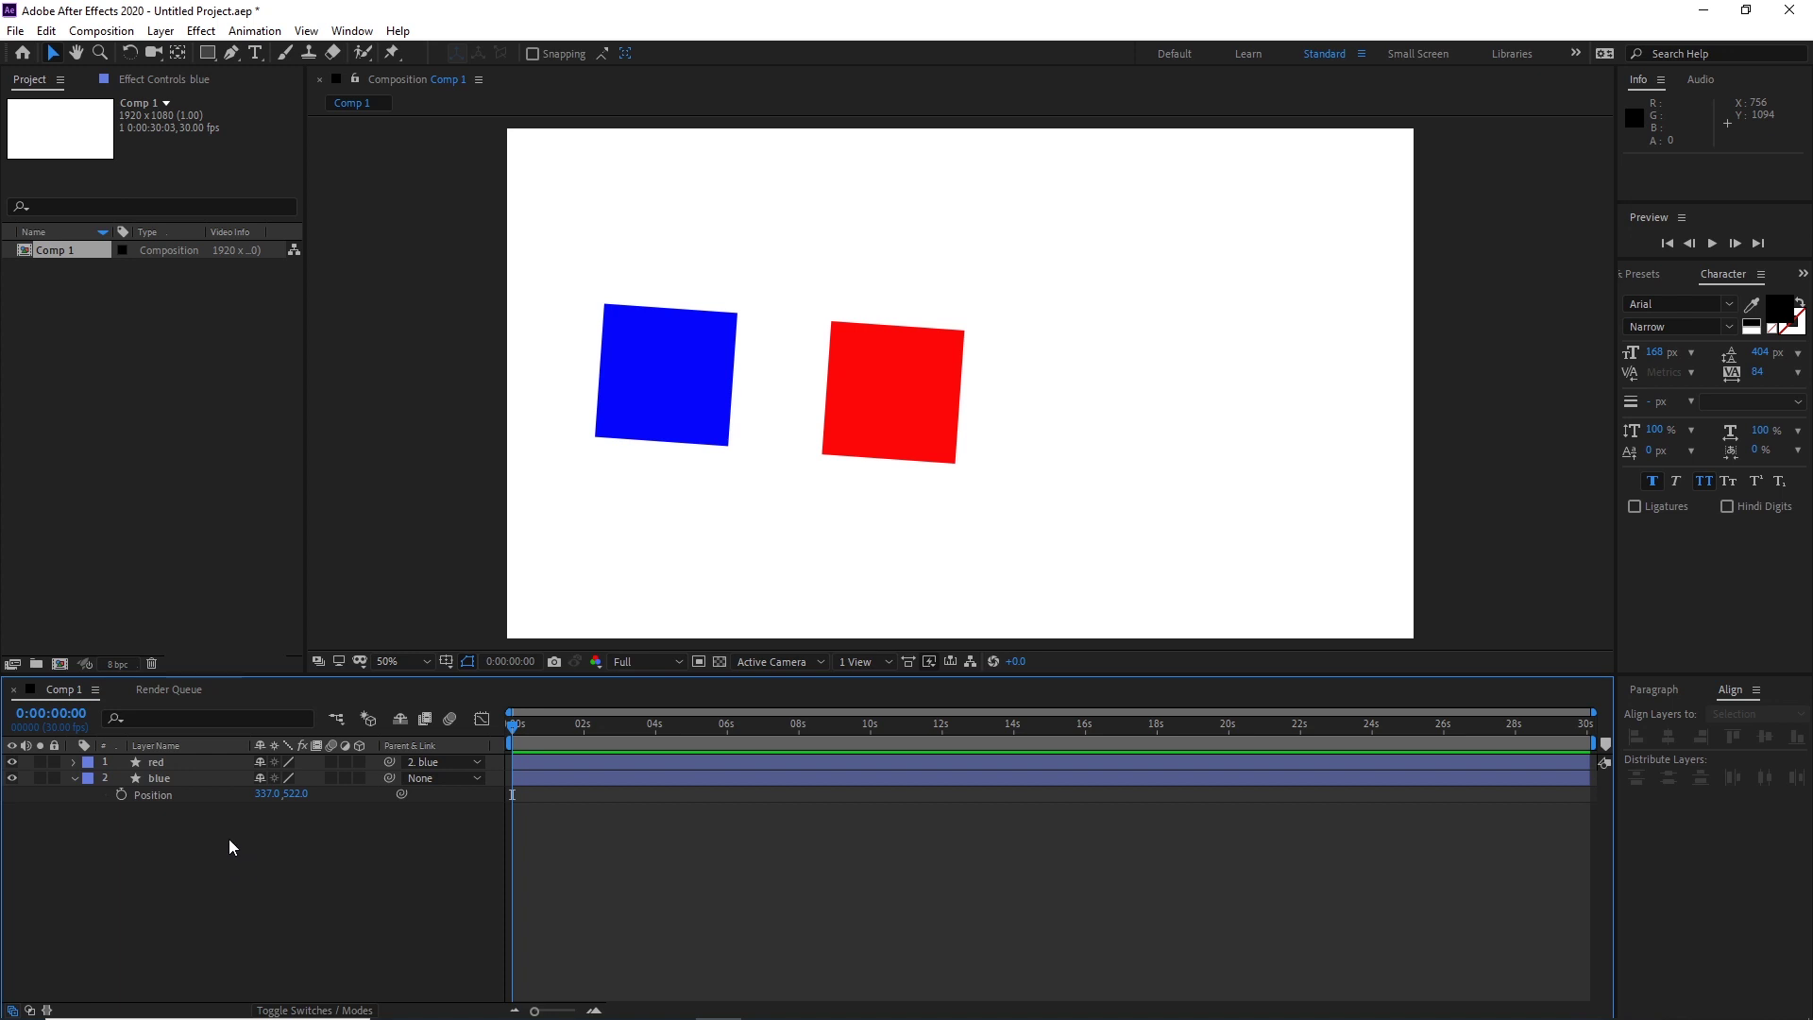
Set the red layer's scale to 49% and its position to 86, -173, and collapse its properties
left_click(166, 762)
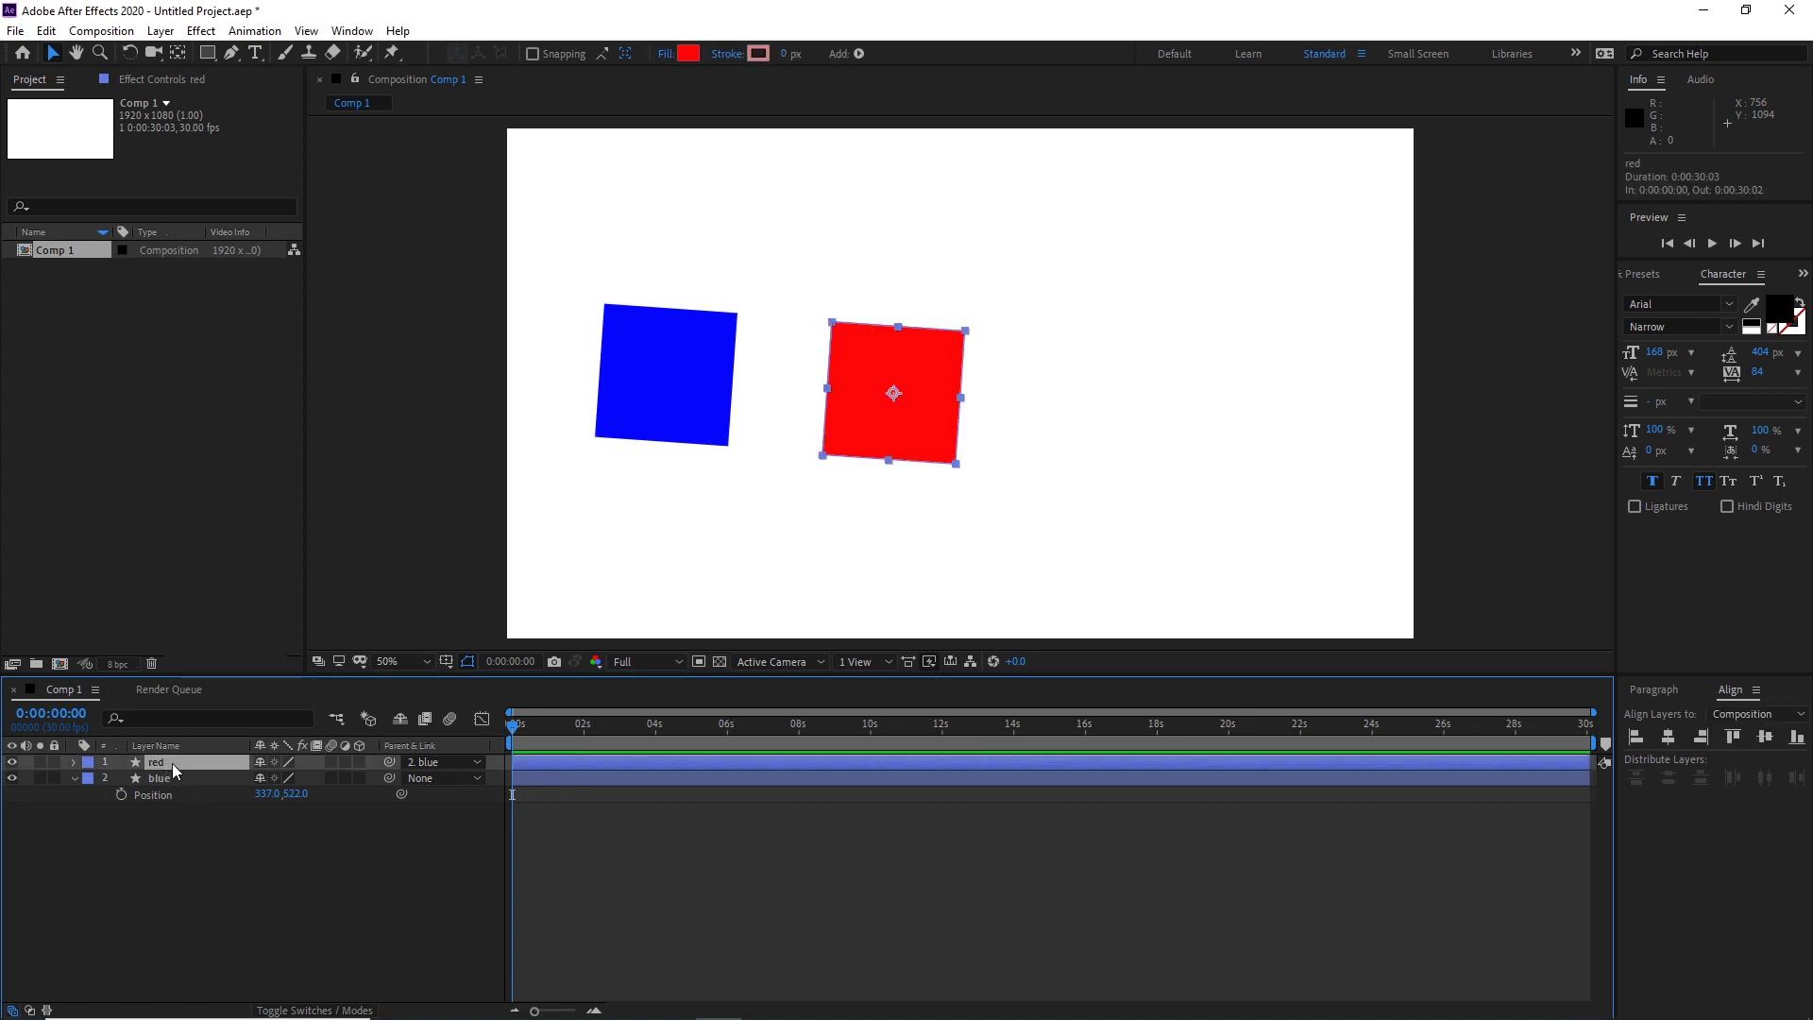
key("s")
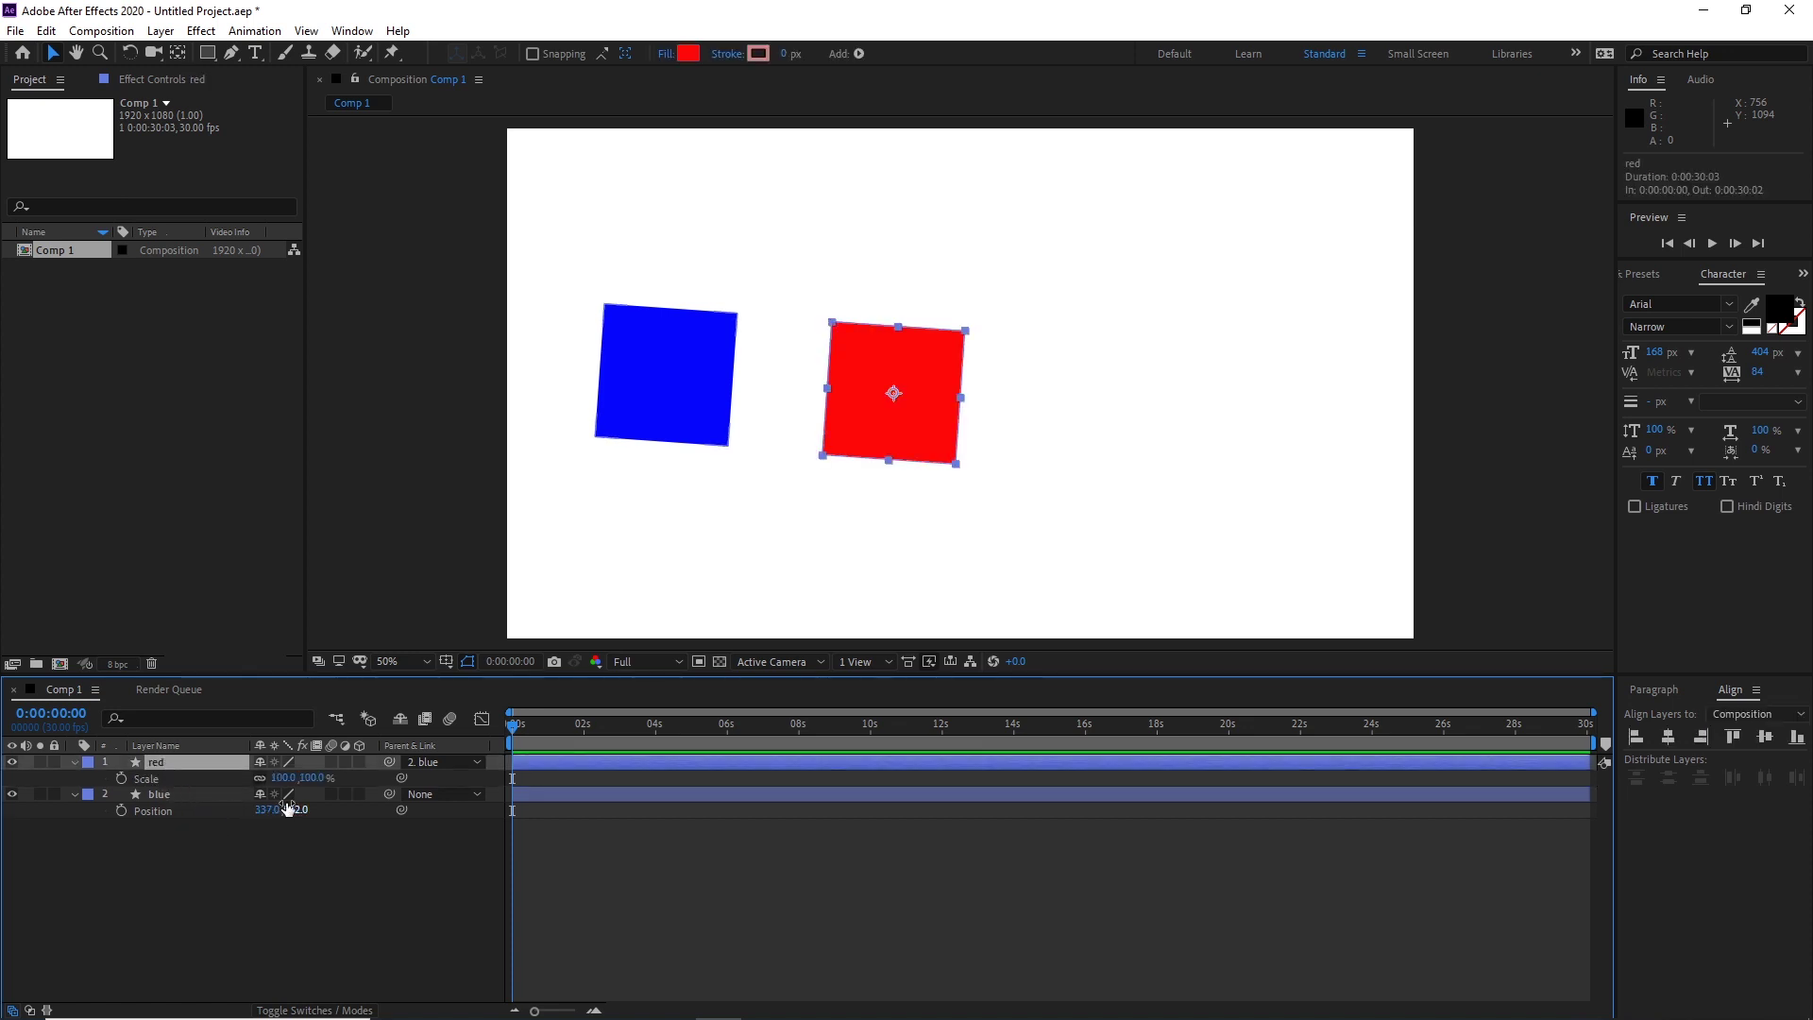
left_click_drag(317, 786, 269, 795)
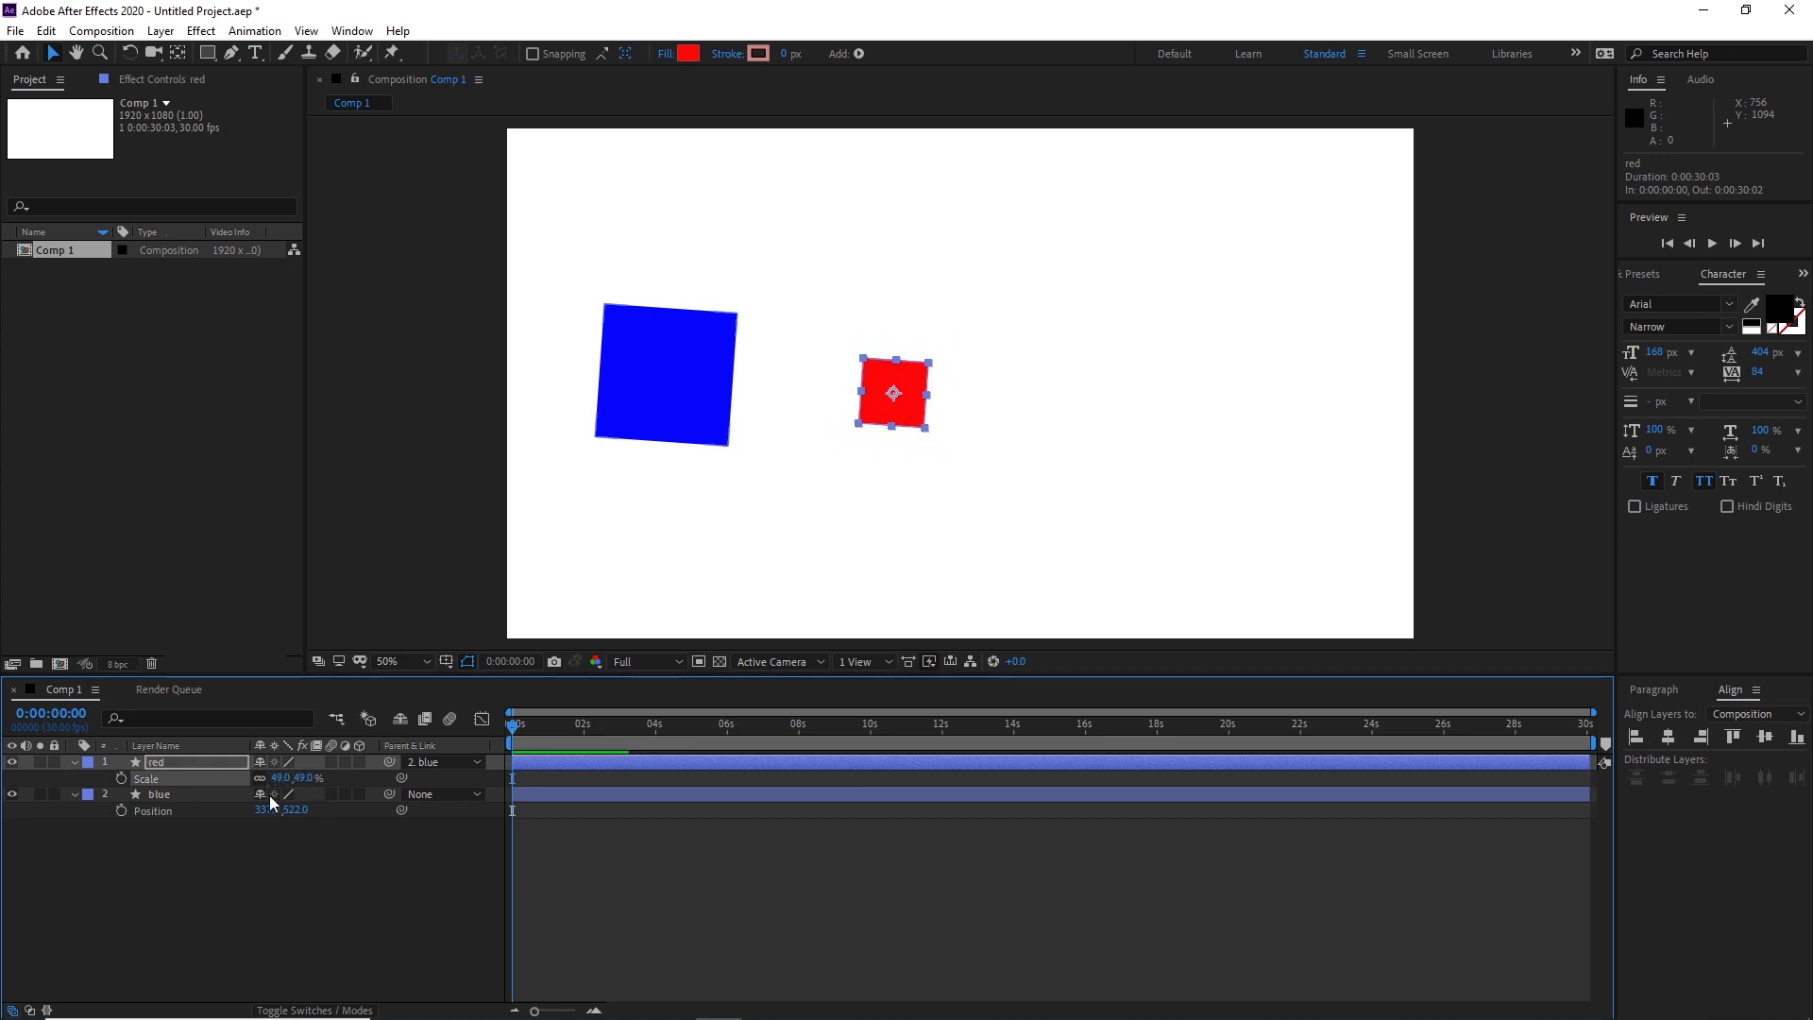
key("p")
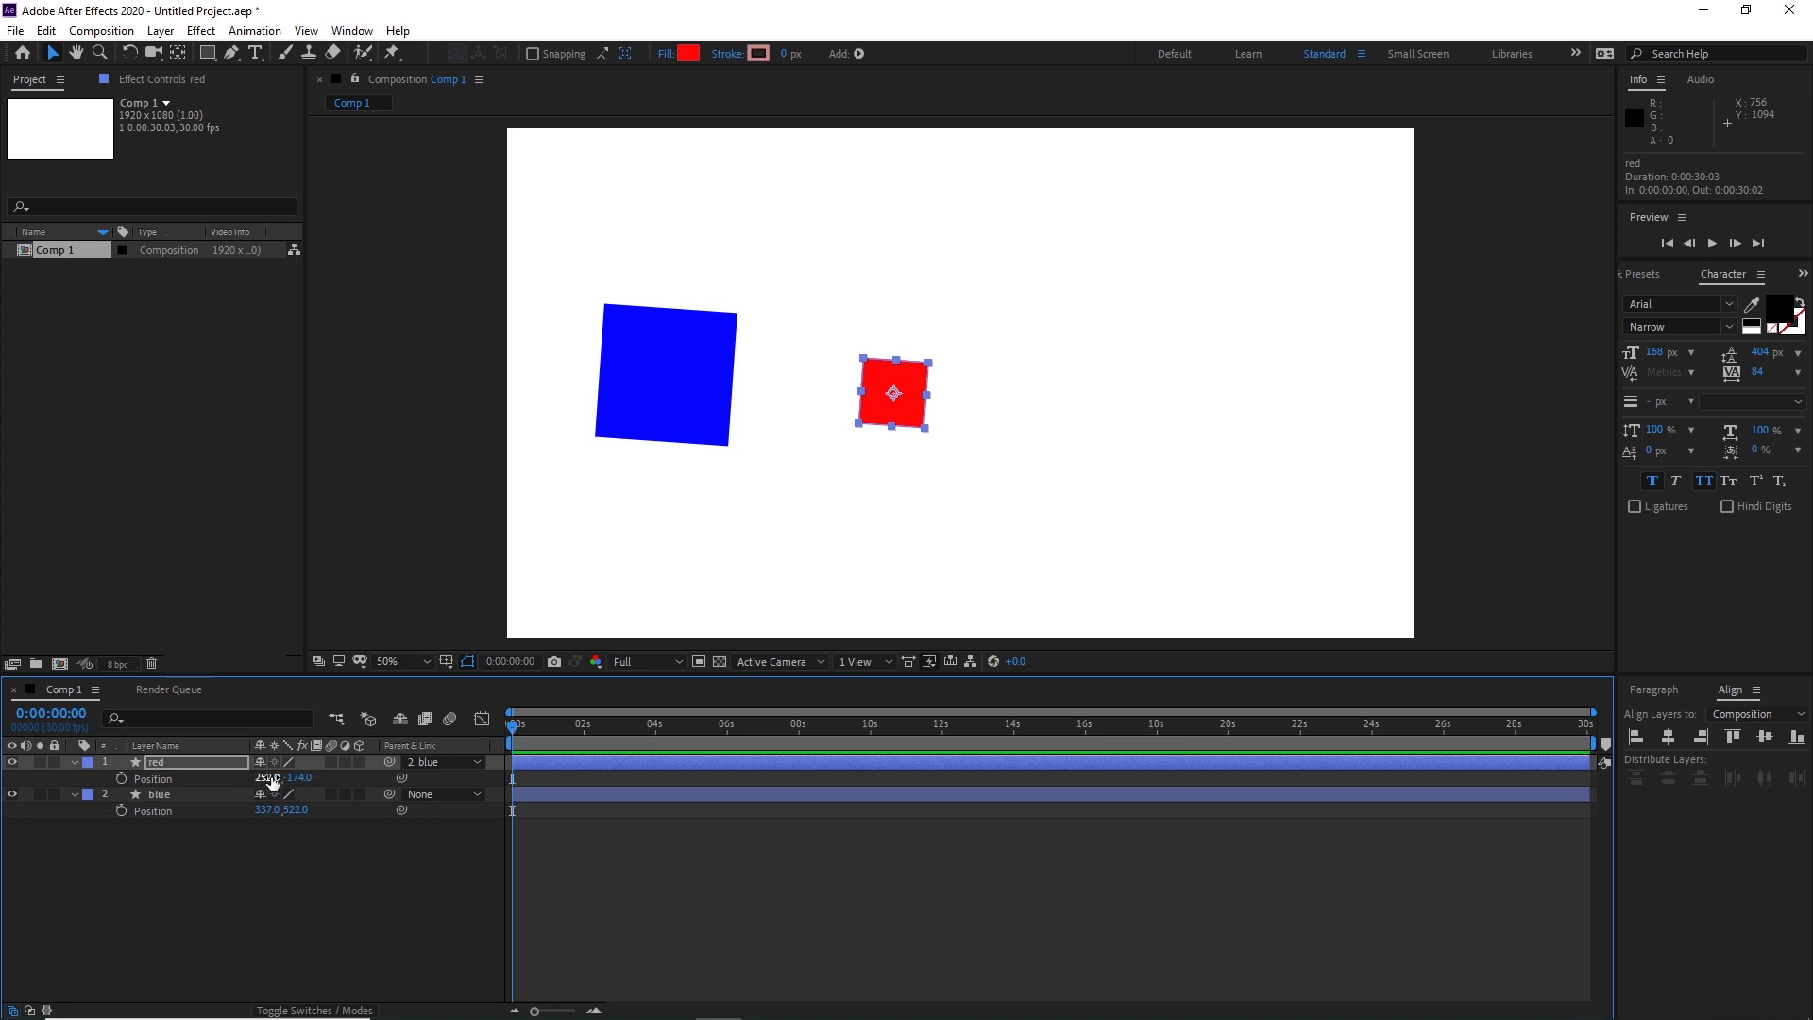
left_click_drag(300, 777, 114, 793)
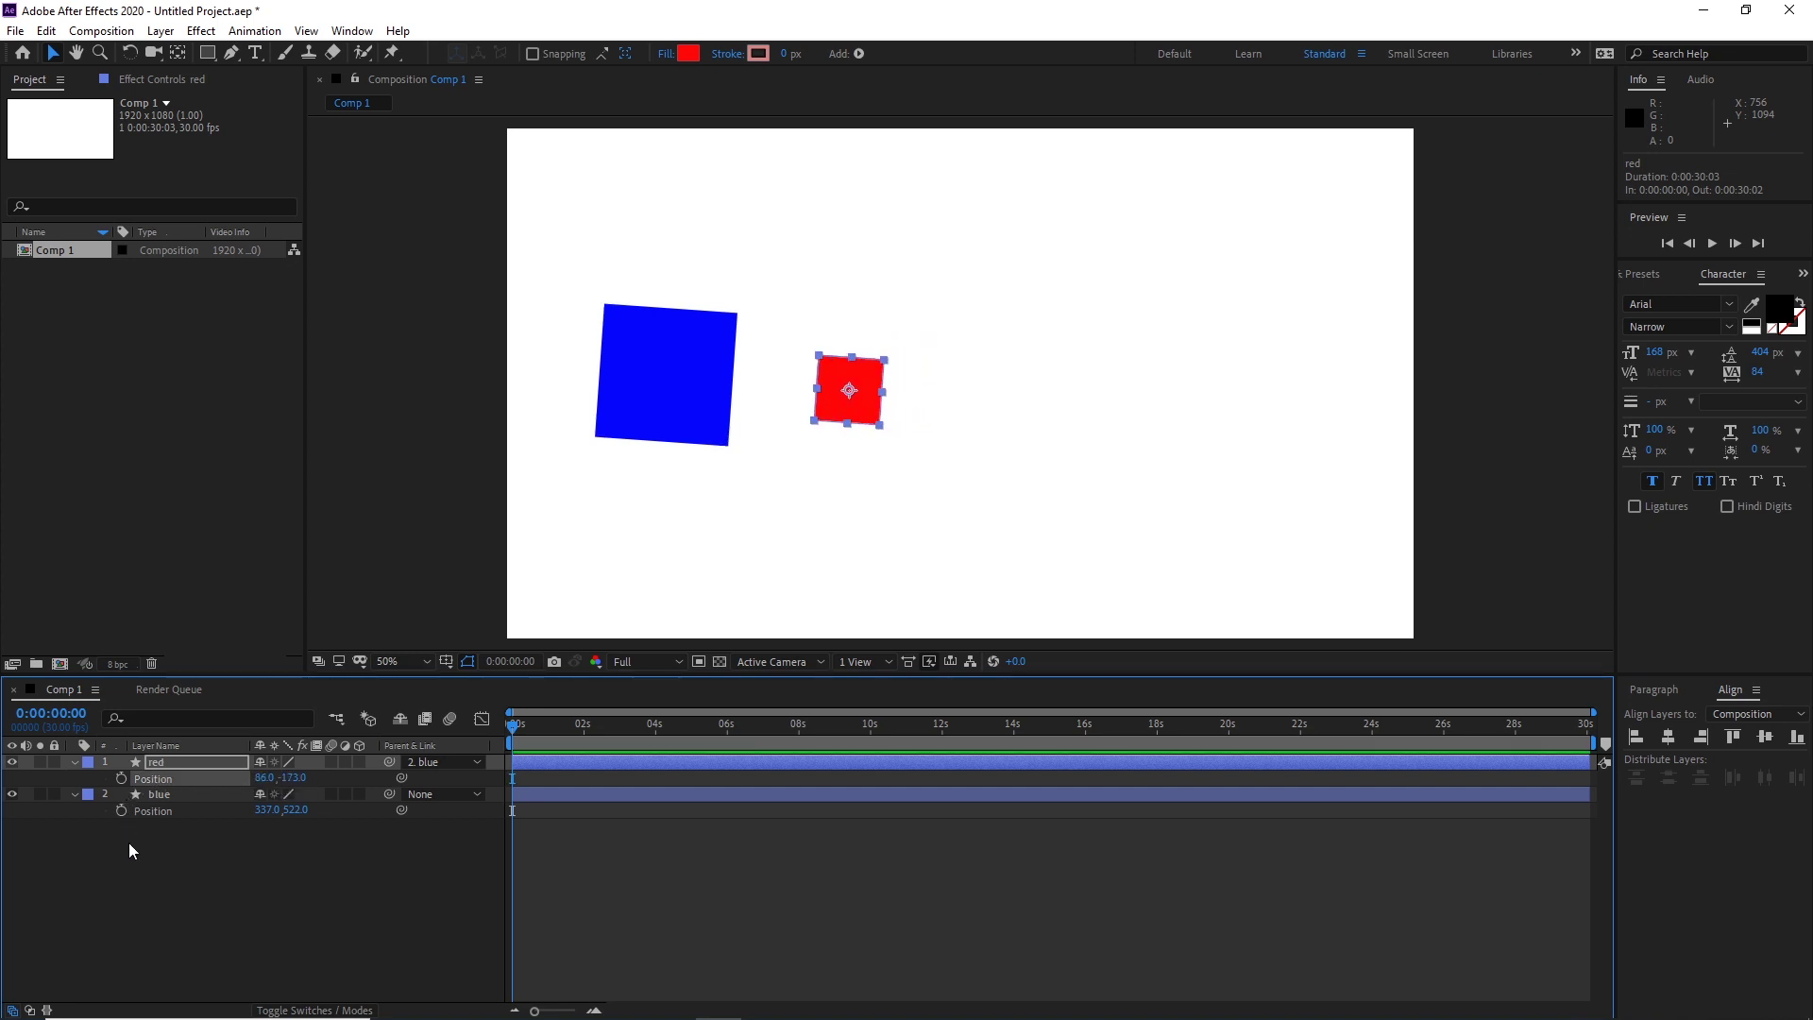
left_click(76, 760)
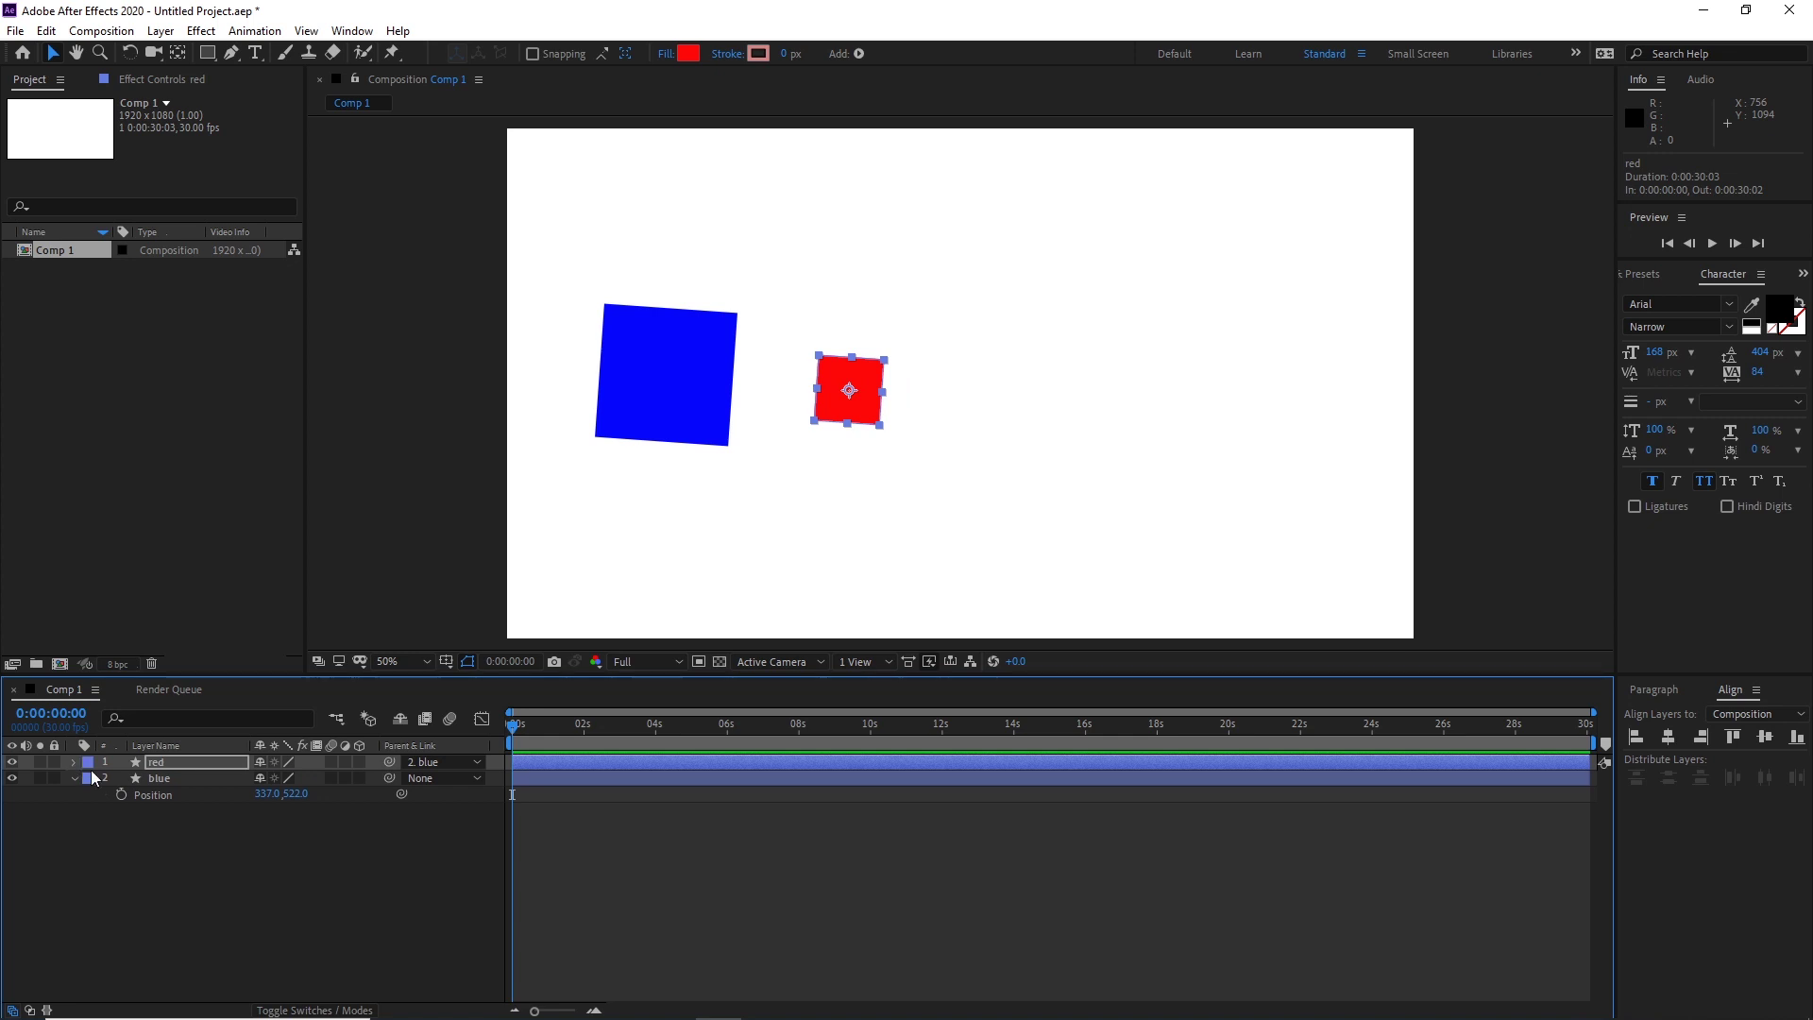
Try varying the blue layer's opacity, return it to 100%, and collapse and deselect the layer
left_click(159, 779)
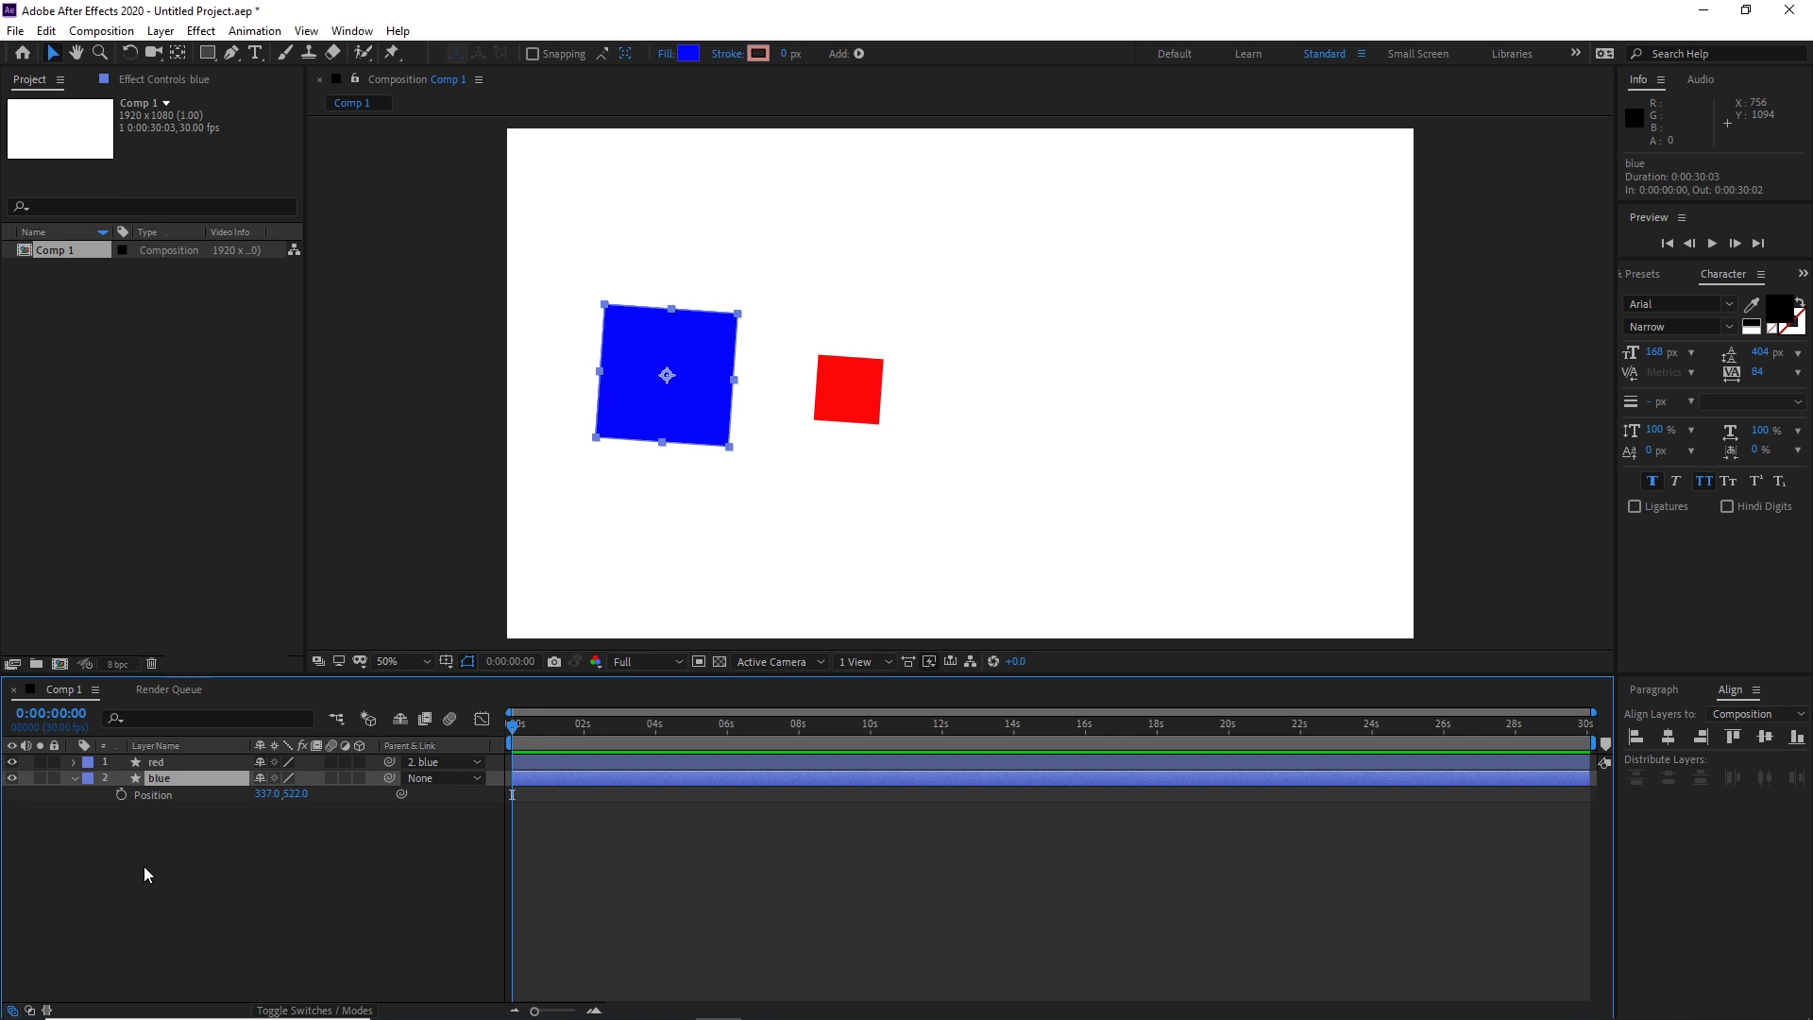
key("t")
mouse_move(272, 803)
left_mouse_down()
mouse_move(35, 797)
mouse_move(280, 804)
left_mouse_up()
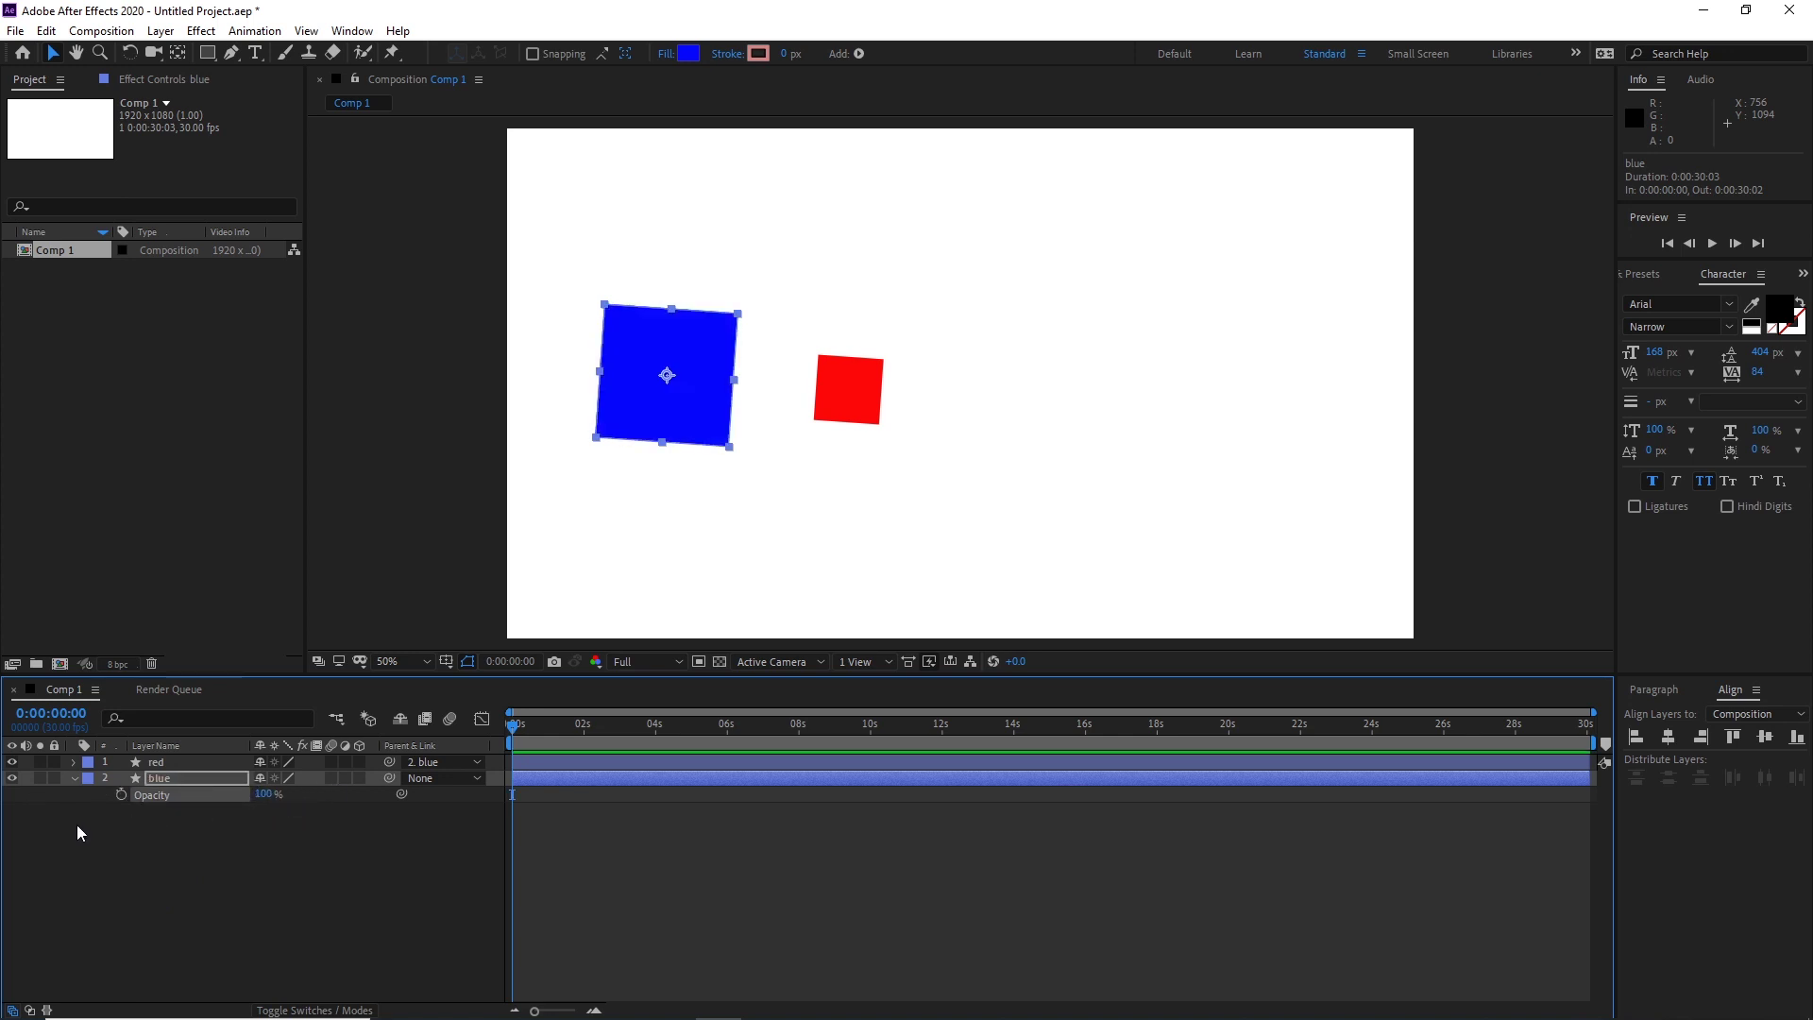
left_click(74, 777)
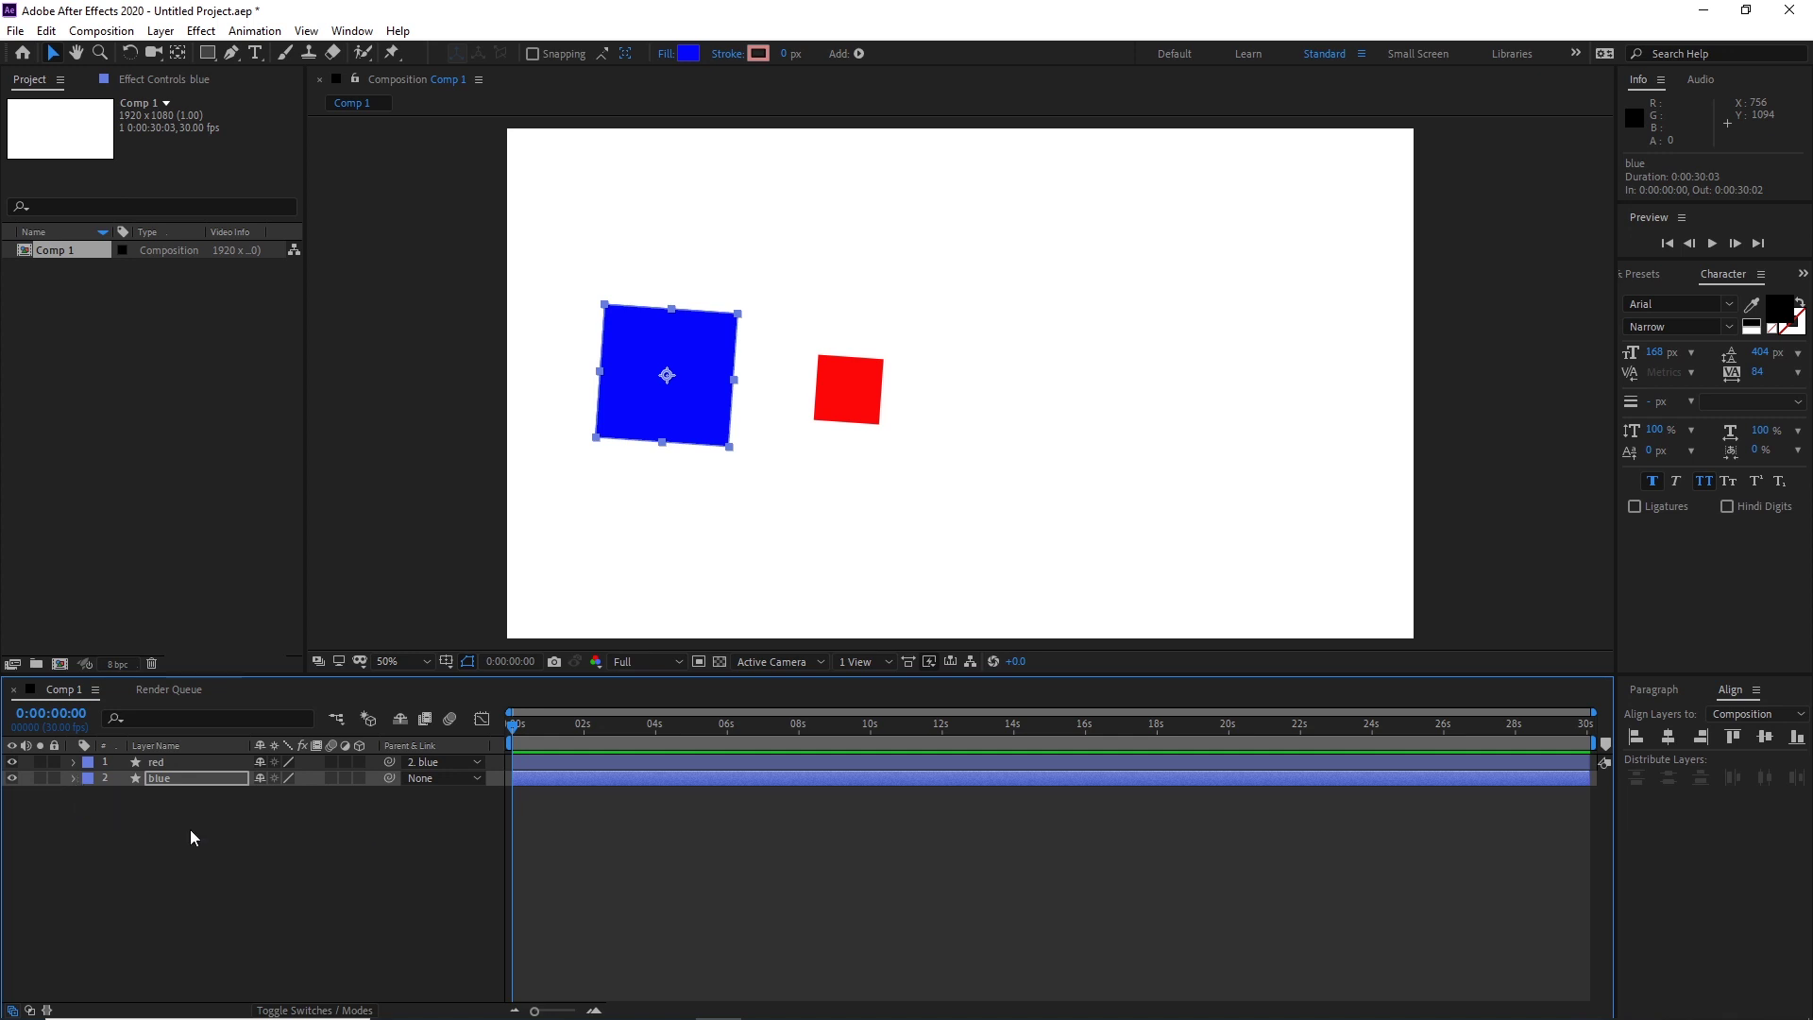
left_click(223, 842)
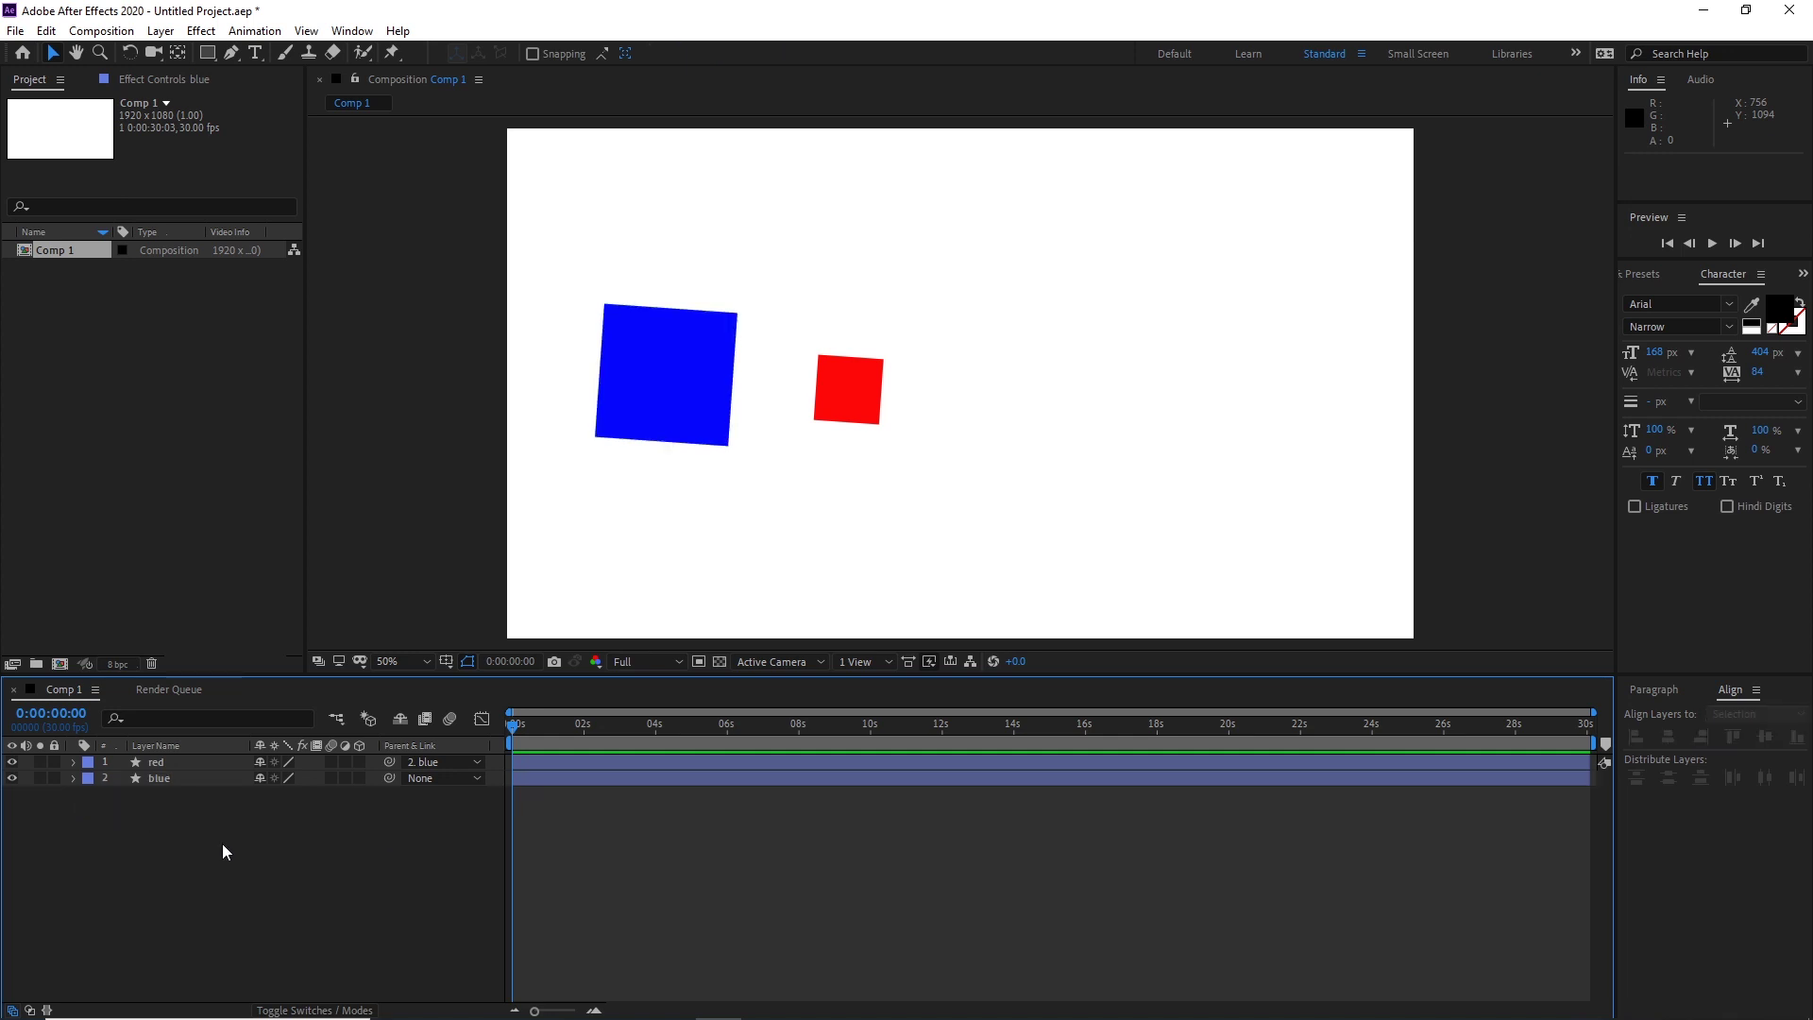
Keyframe the blue layer's rotation at the start and set it to 1x+347° at 0:00:10:03
left_click(168, 780)
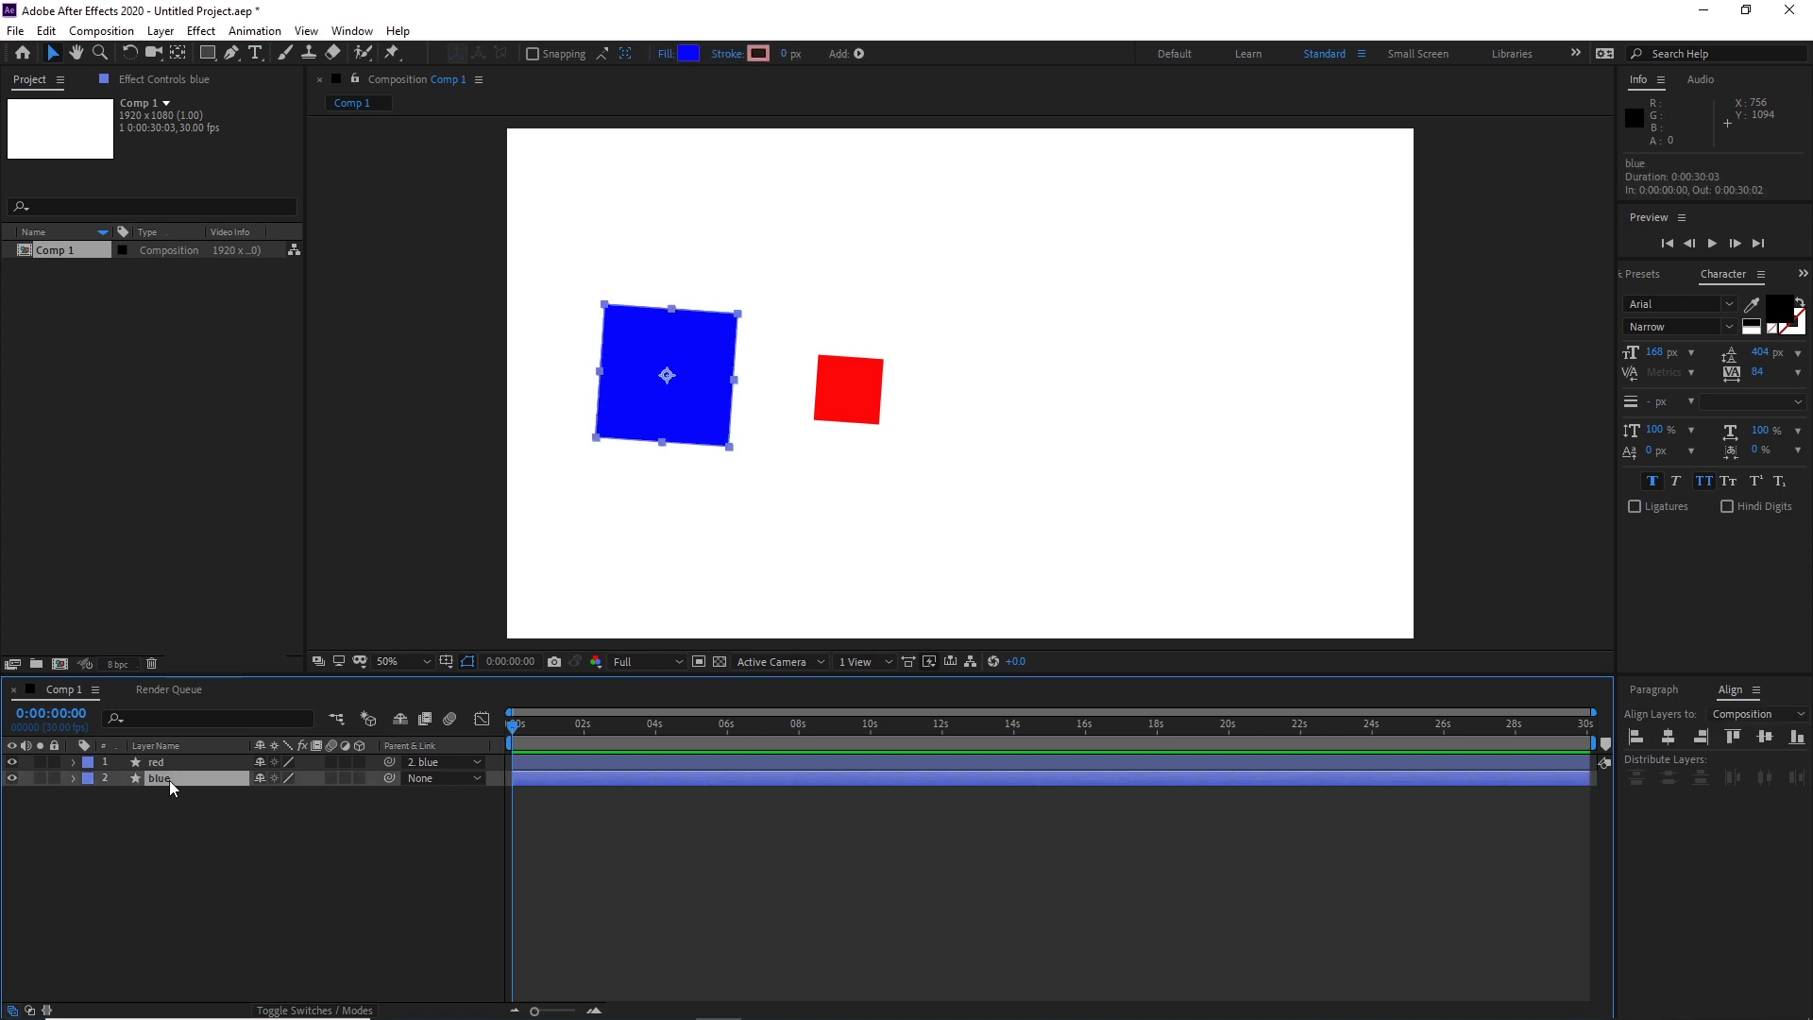
key("r")
left_click(120, 794)
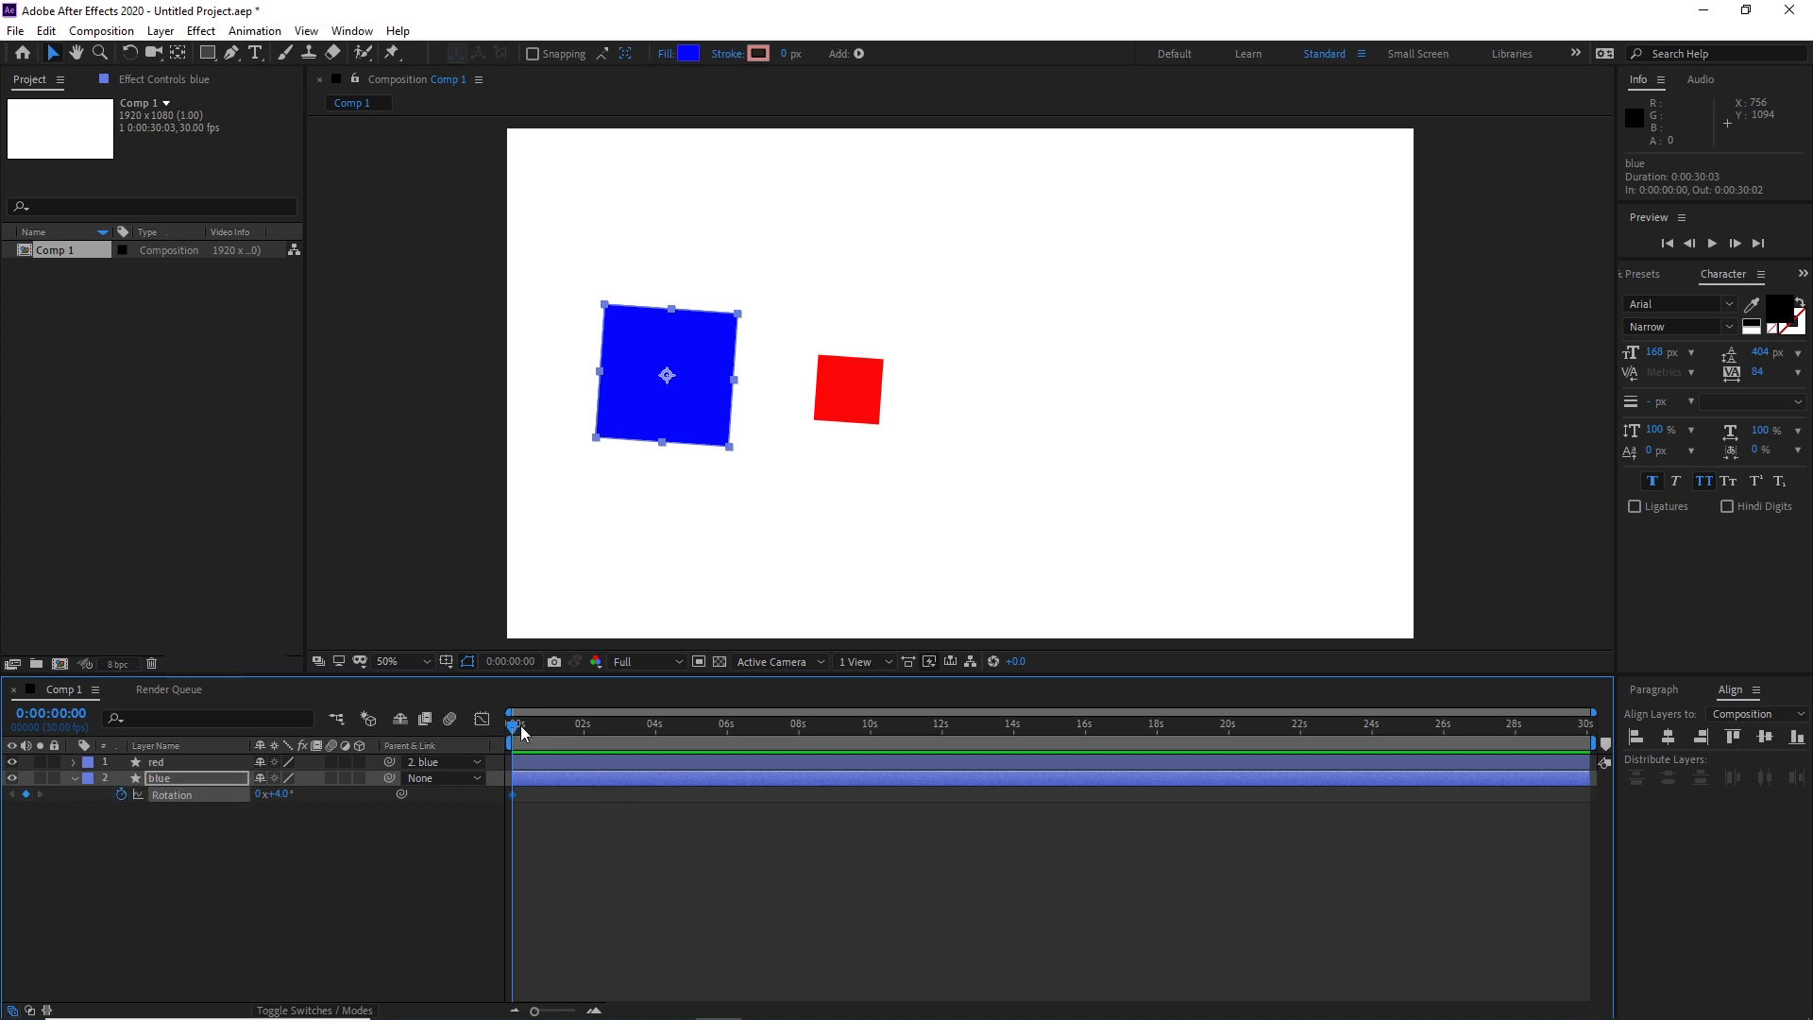
left_click_drag(524, 727, 873, 725)
left_click_drag(281, 794, 927, 774)
Preview the rotation animation from the start and return the playhead to 0:00:00:00
left_click_drag(861, 725, 491, 759)
key("space")
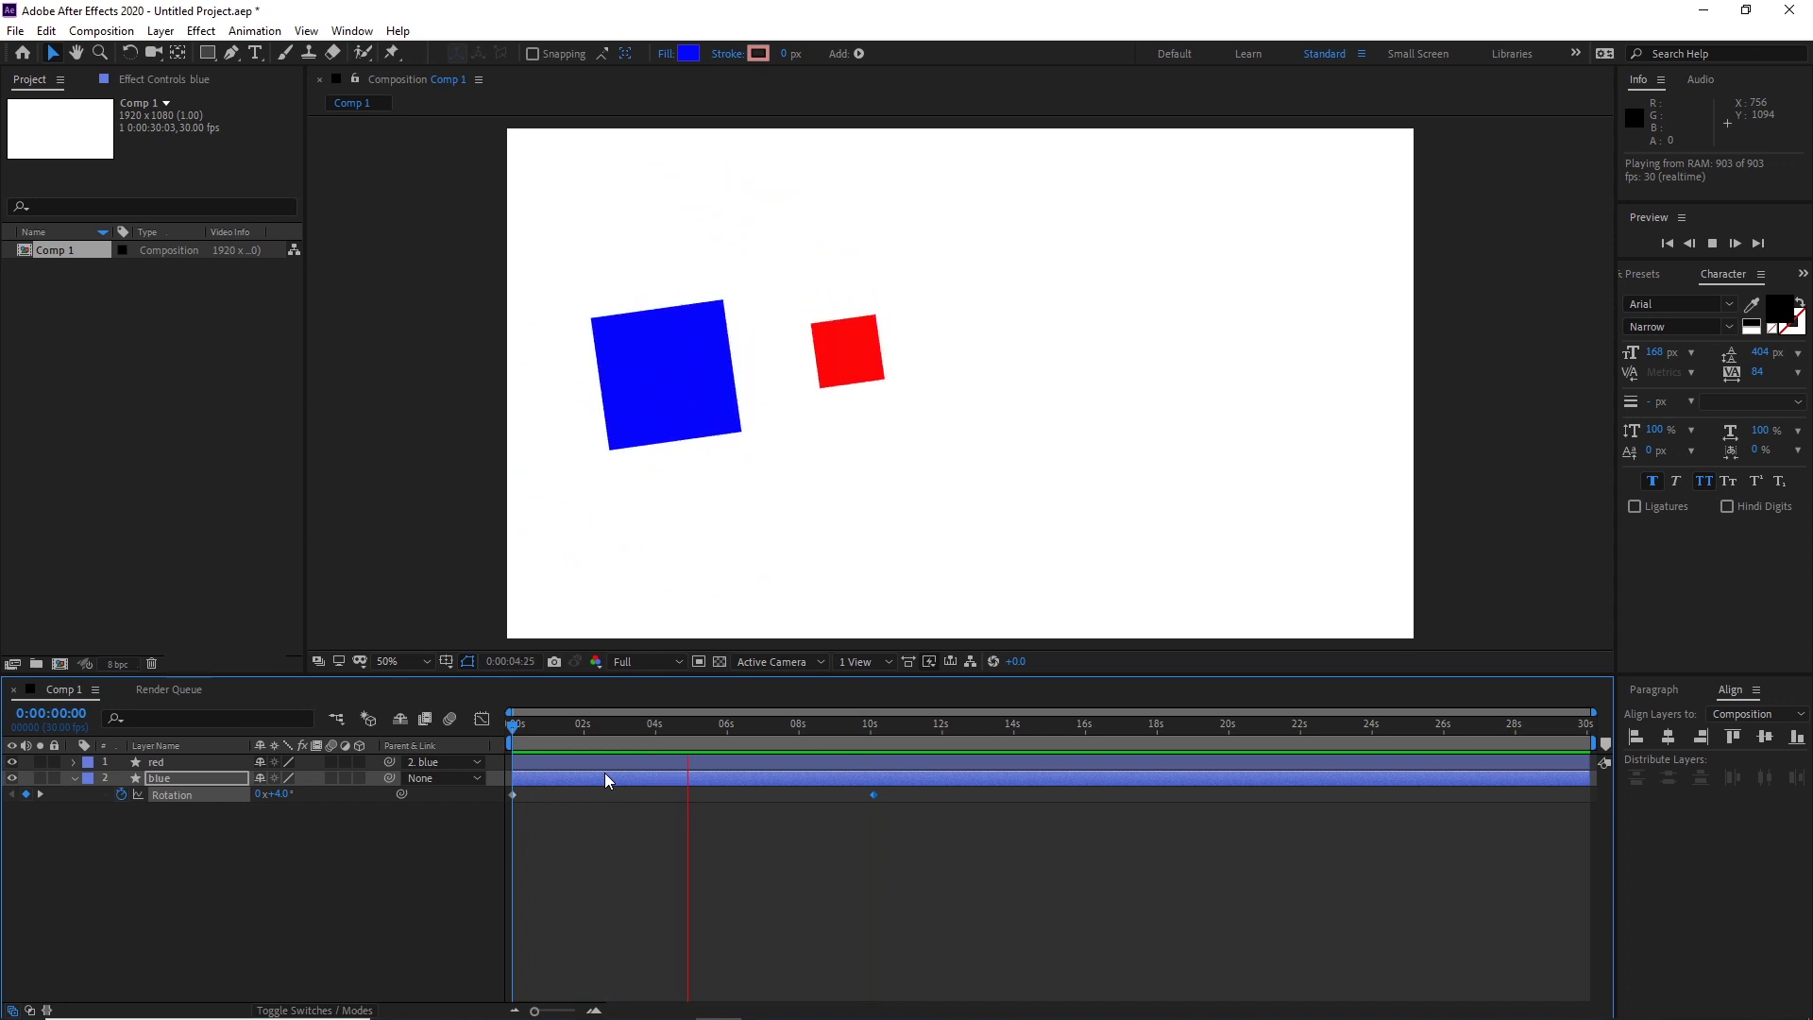
key("space")
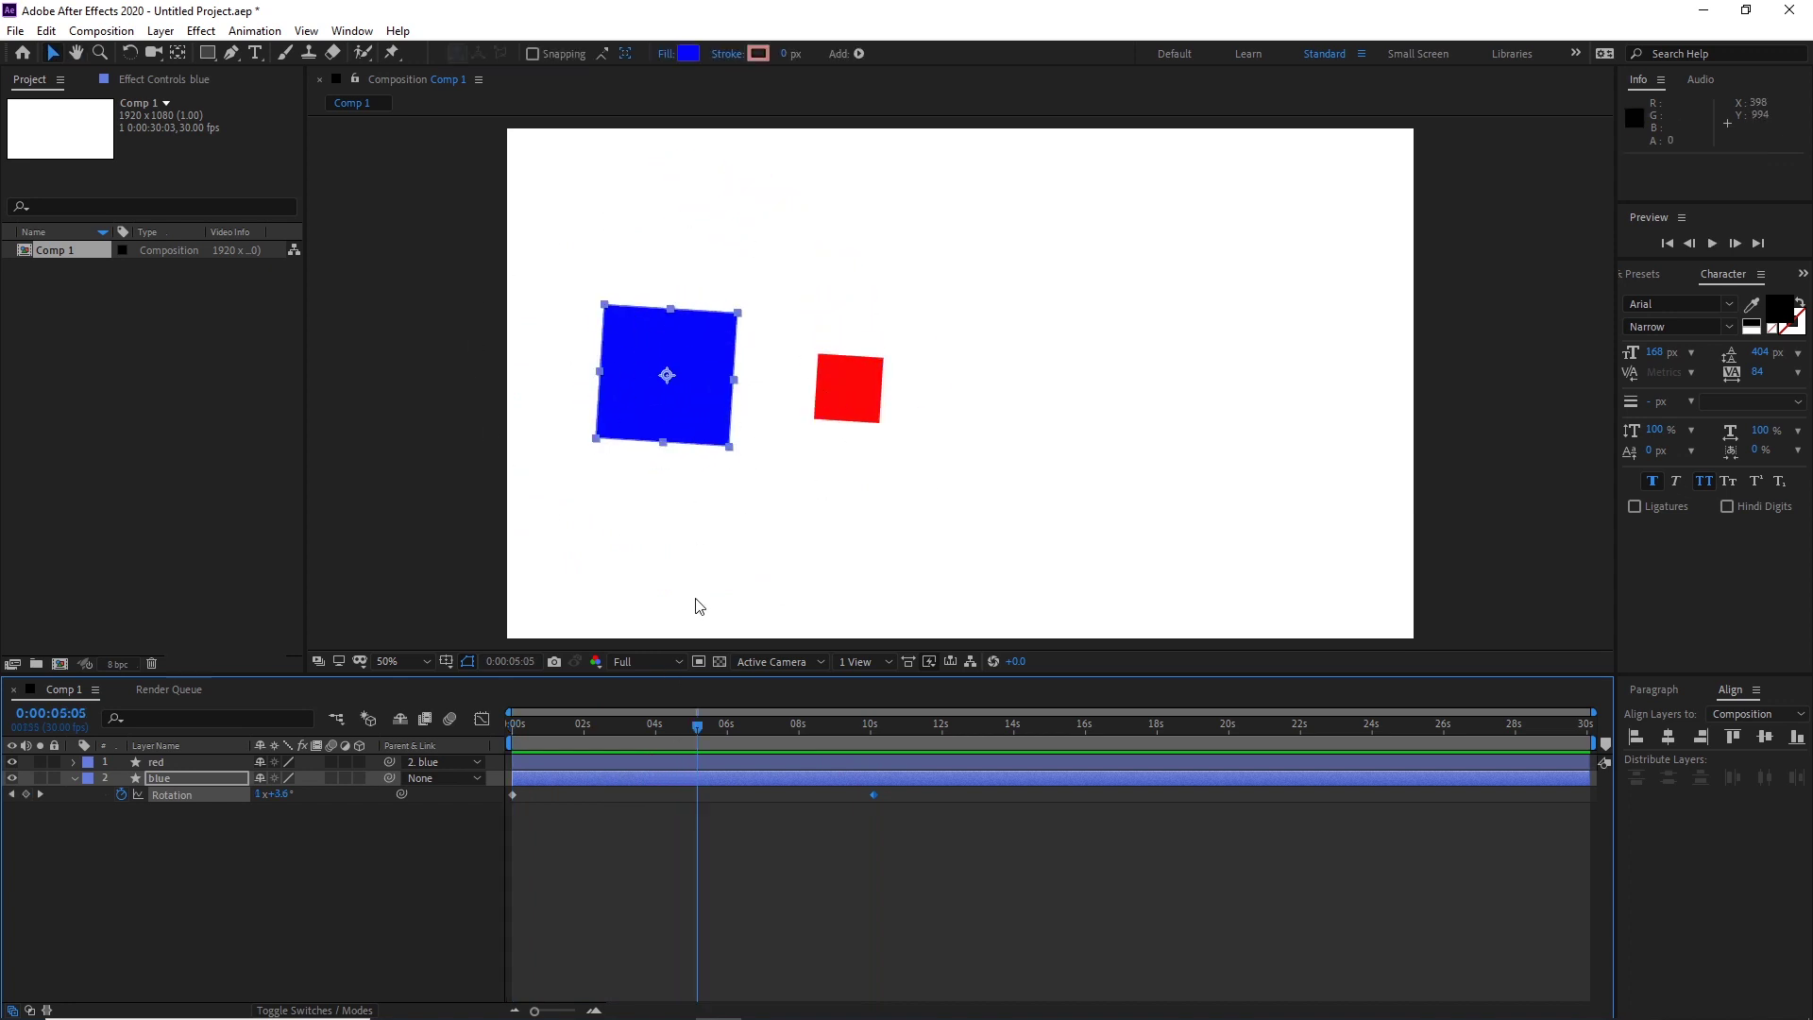
left_click_drag(698, 723, 514, 745)
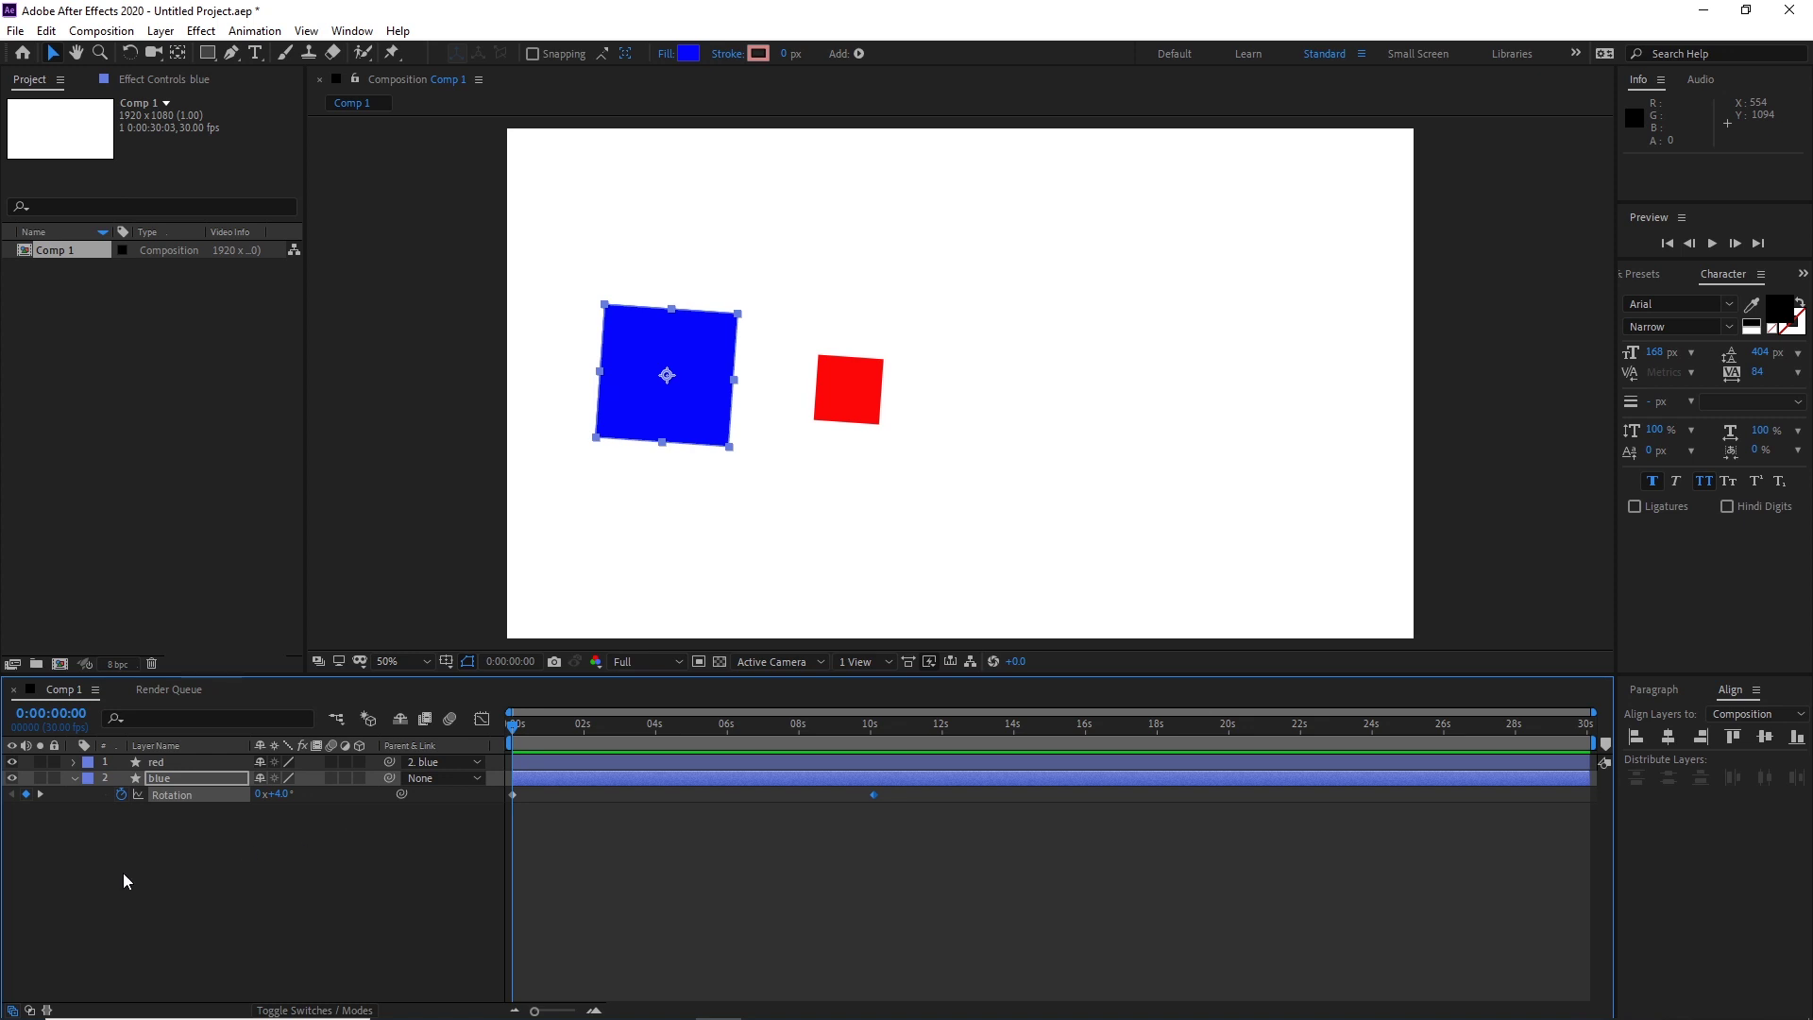
Animate the blue layer's position with keyframes at 0:00:00:00 and 0:00:10:03, shifting it horizontally rightward across the composition, and preview the motion
key("shift+p")
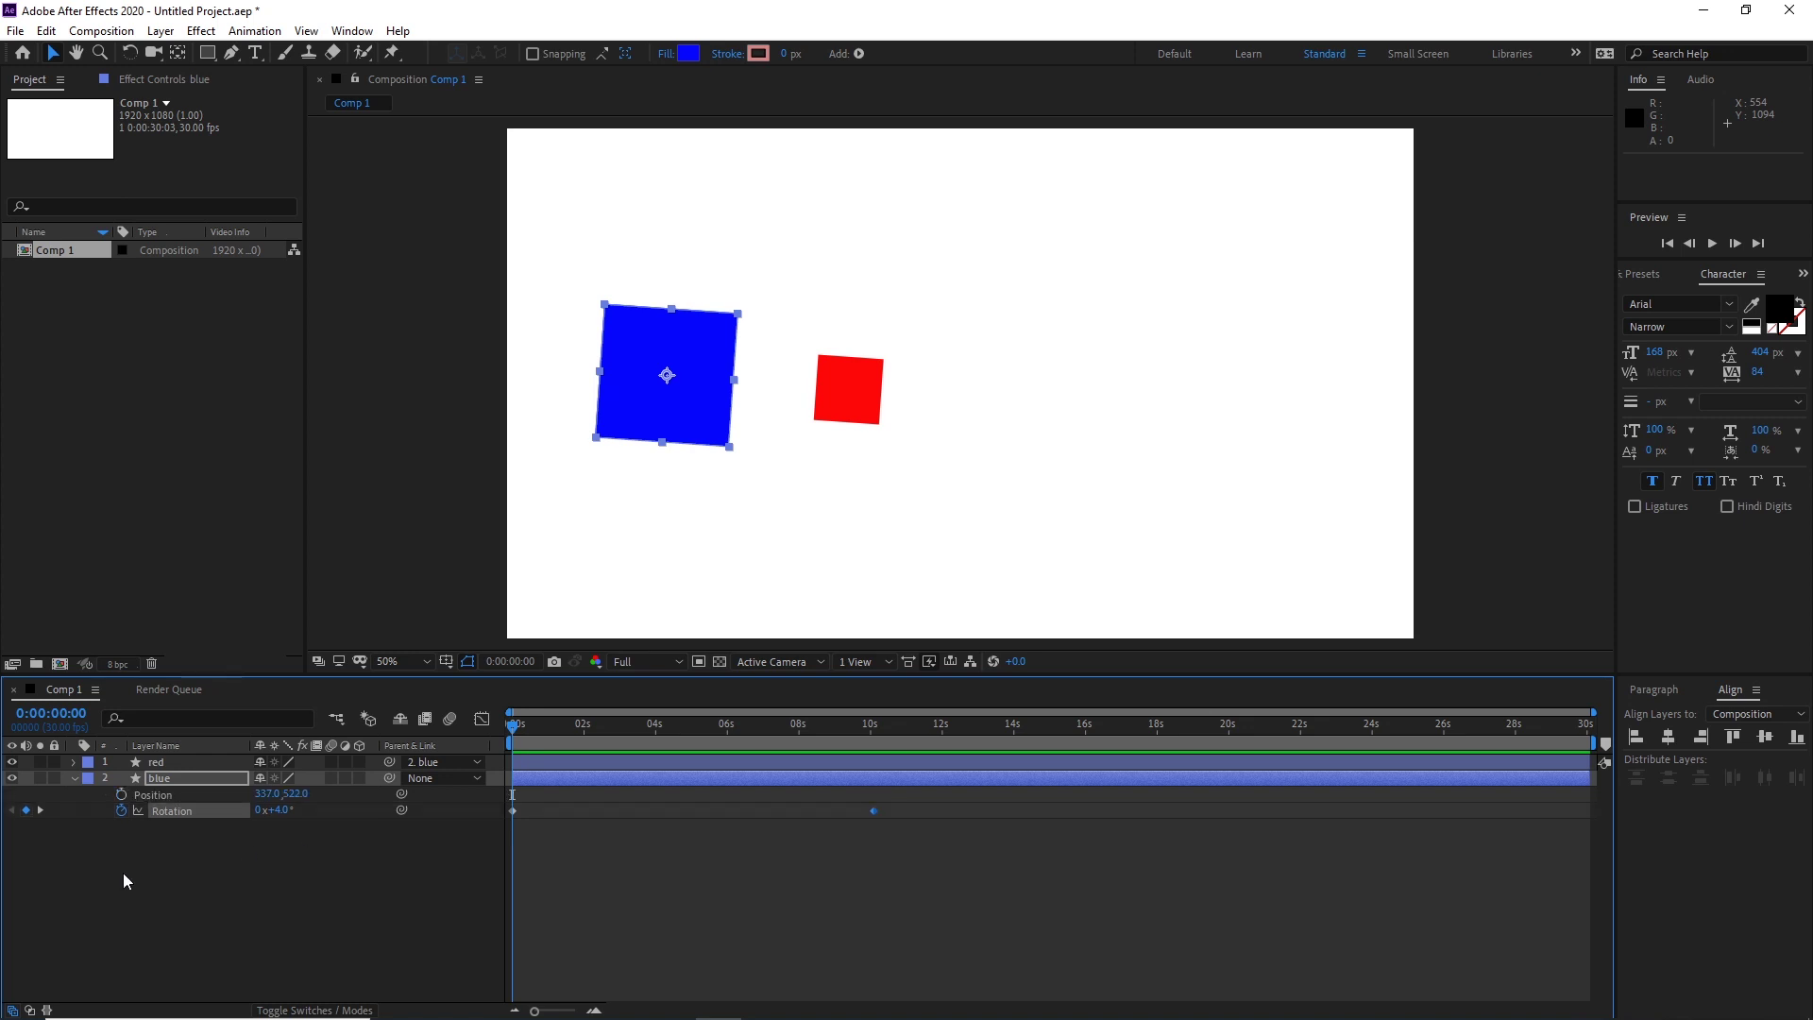
left_click(121, 795)
left_click_drag(515, 725, 869, 728)
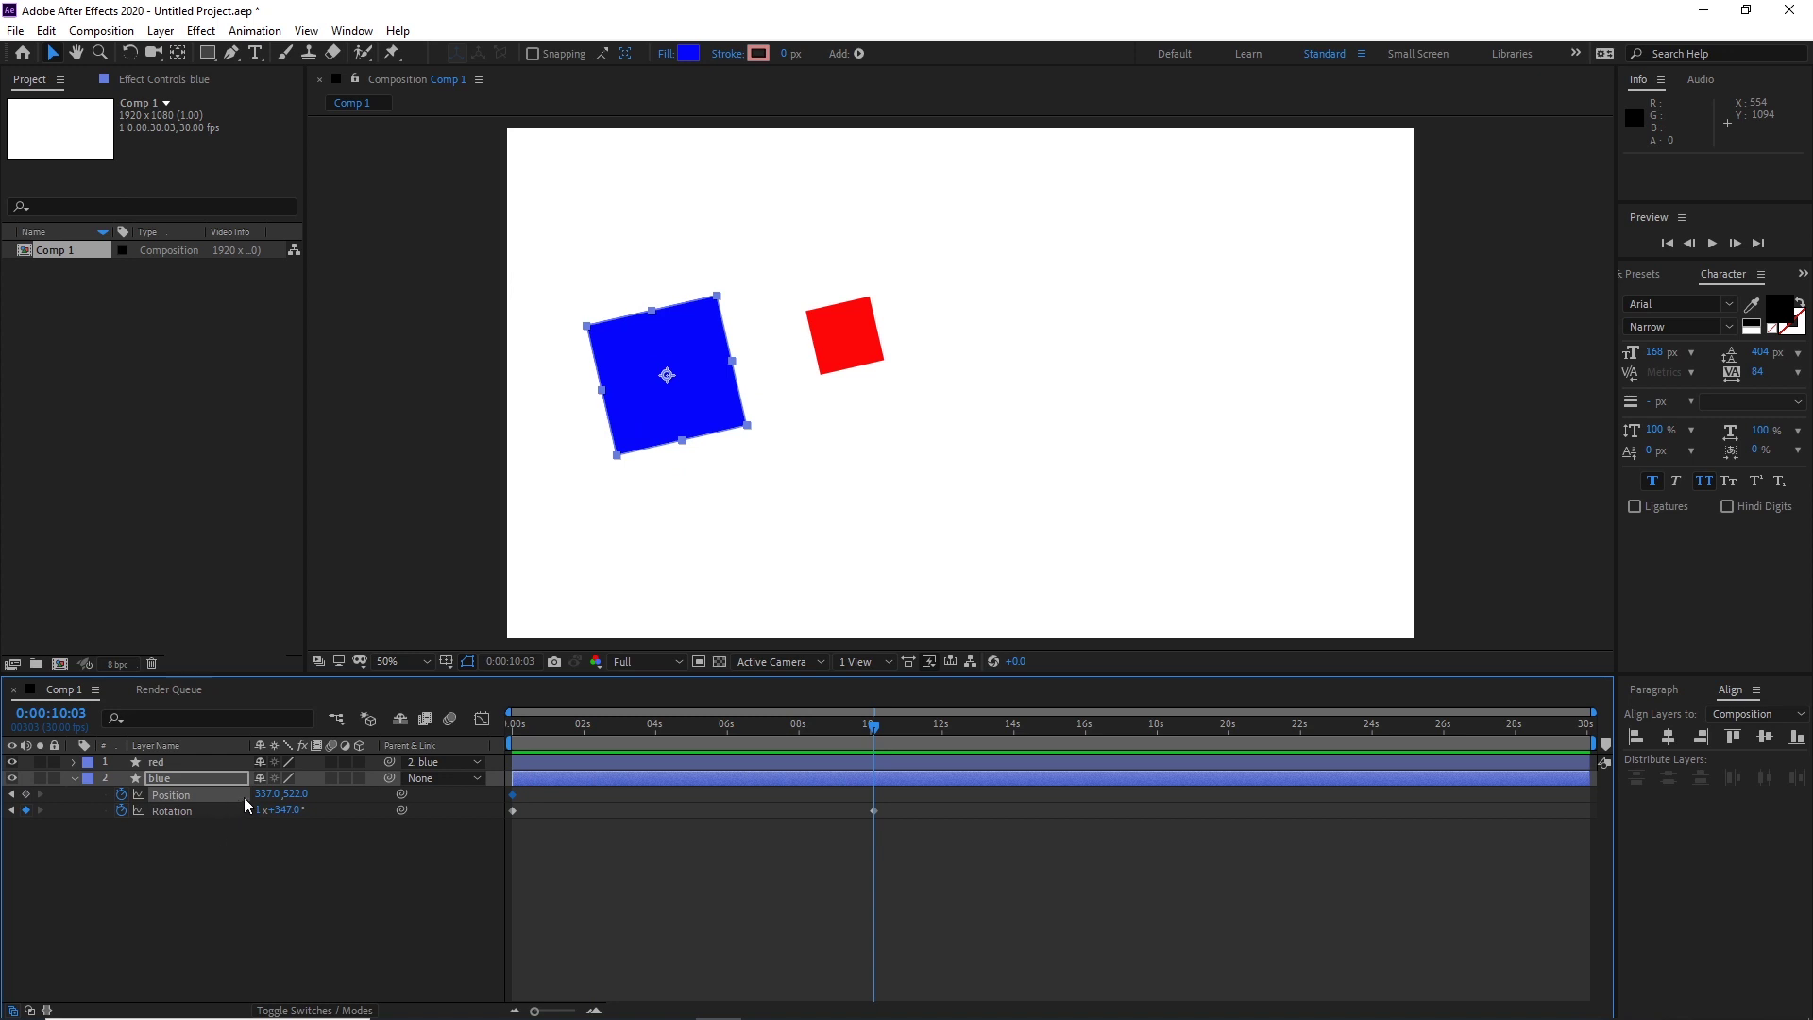
left_click_drag(266, 794, 1492, 666)
left_click_drag(870, 735, 479, 761)
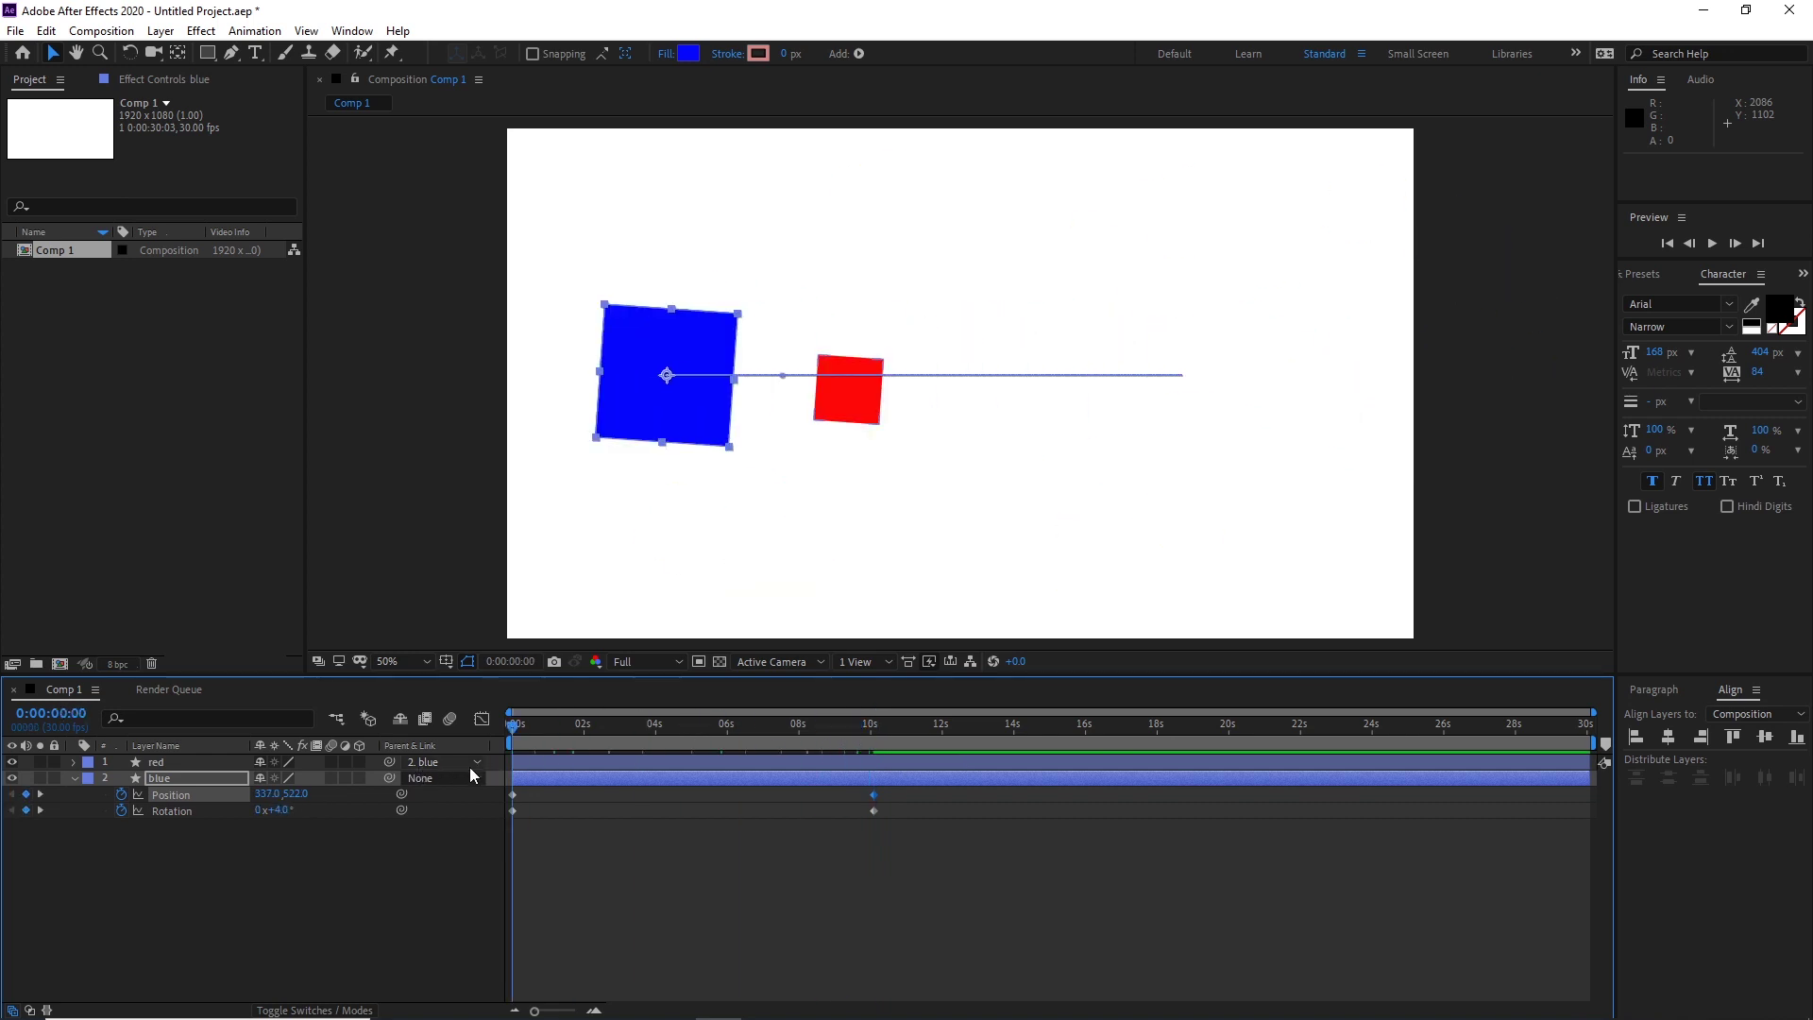
key("space")
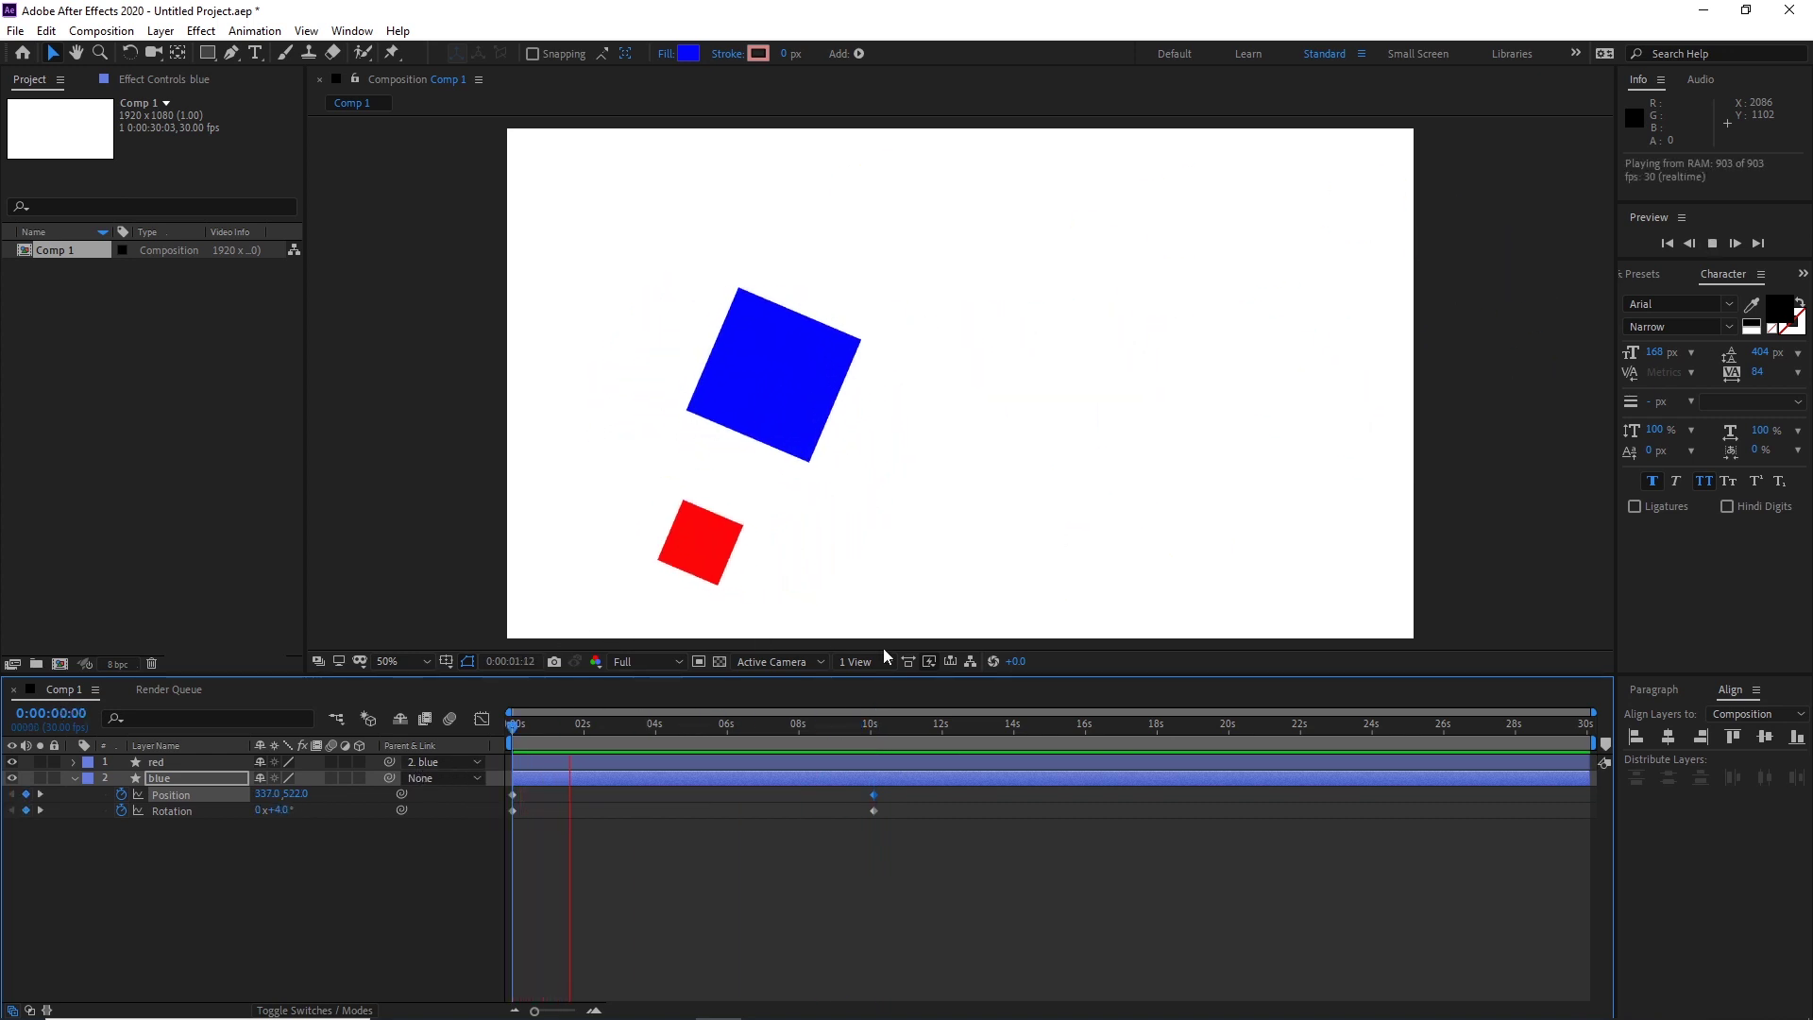
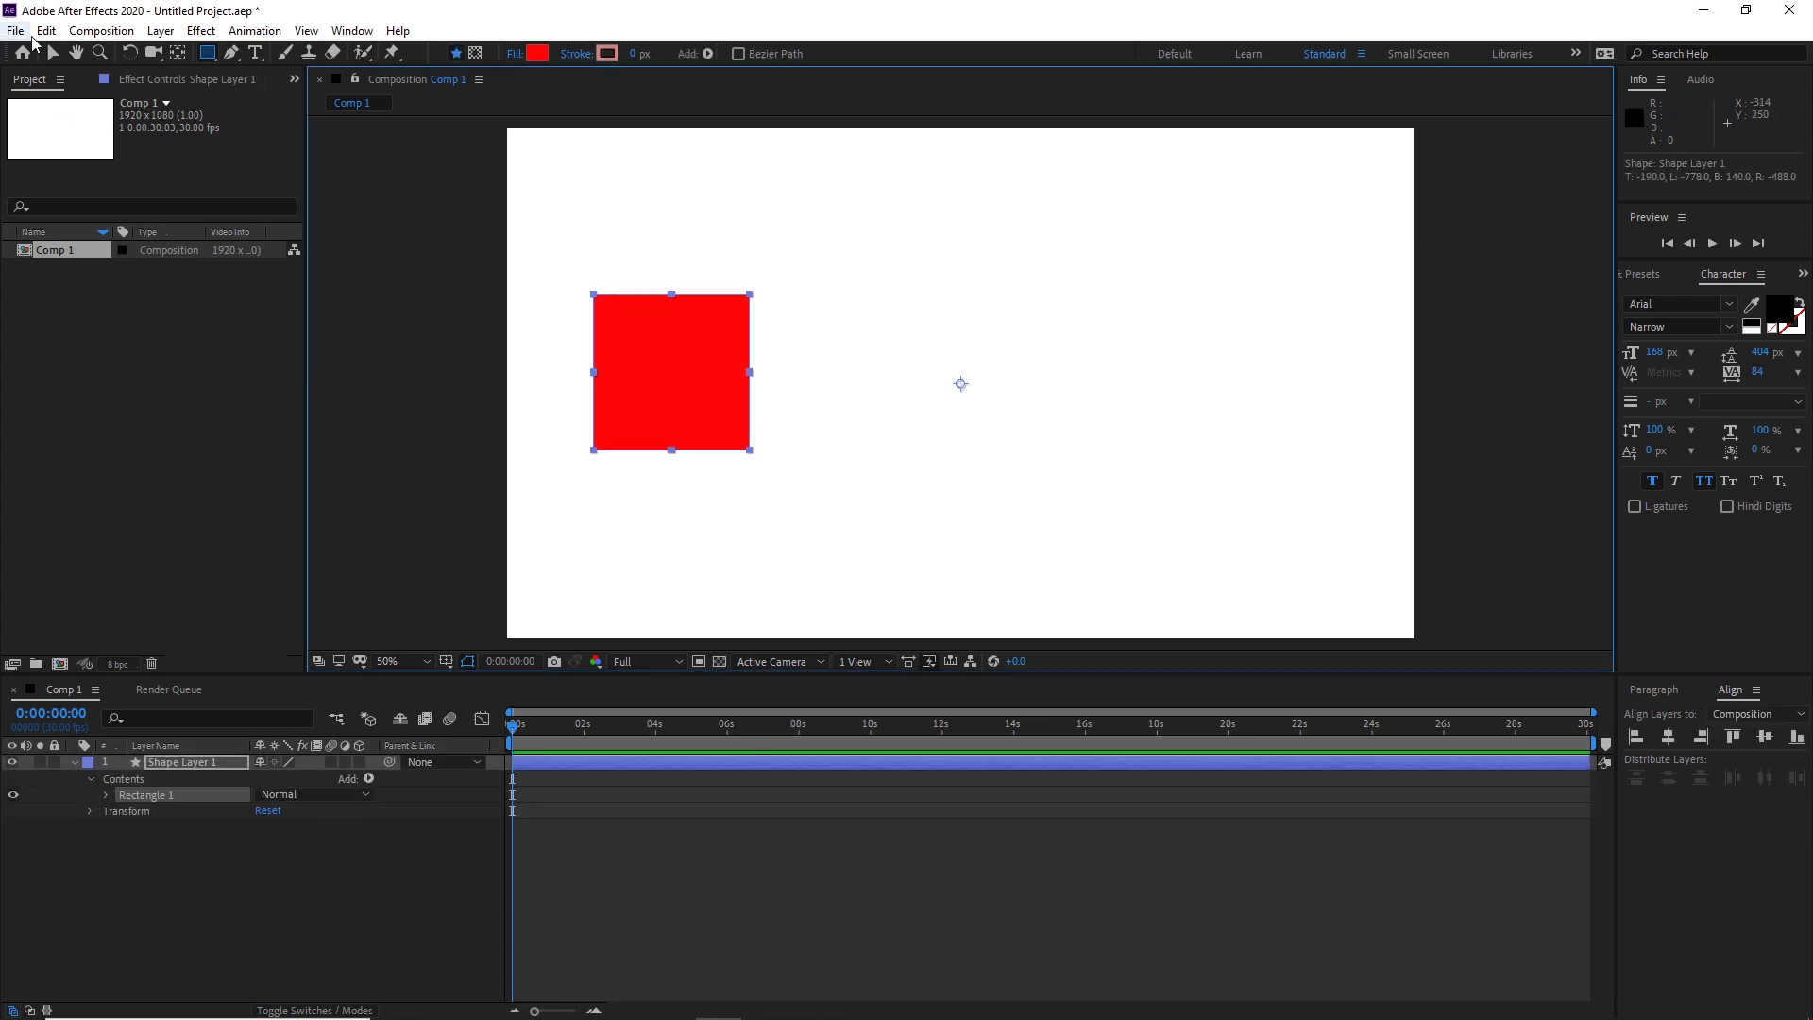
Move Shape Layer 1's anchor point to the centre of the red square and collapse the layer
left_click(52, 52)
left_click(1117, 444)
left_click(660, 378)
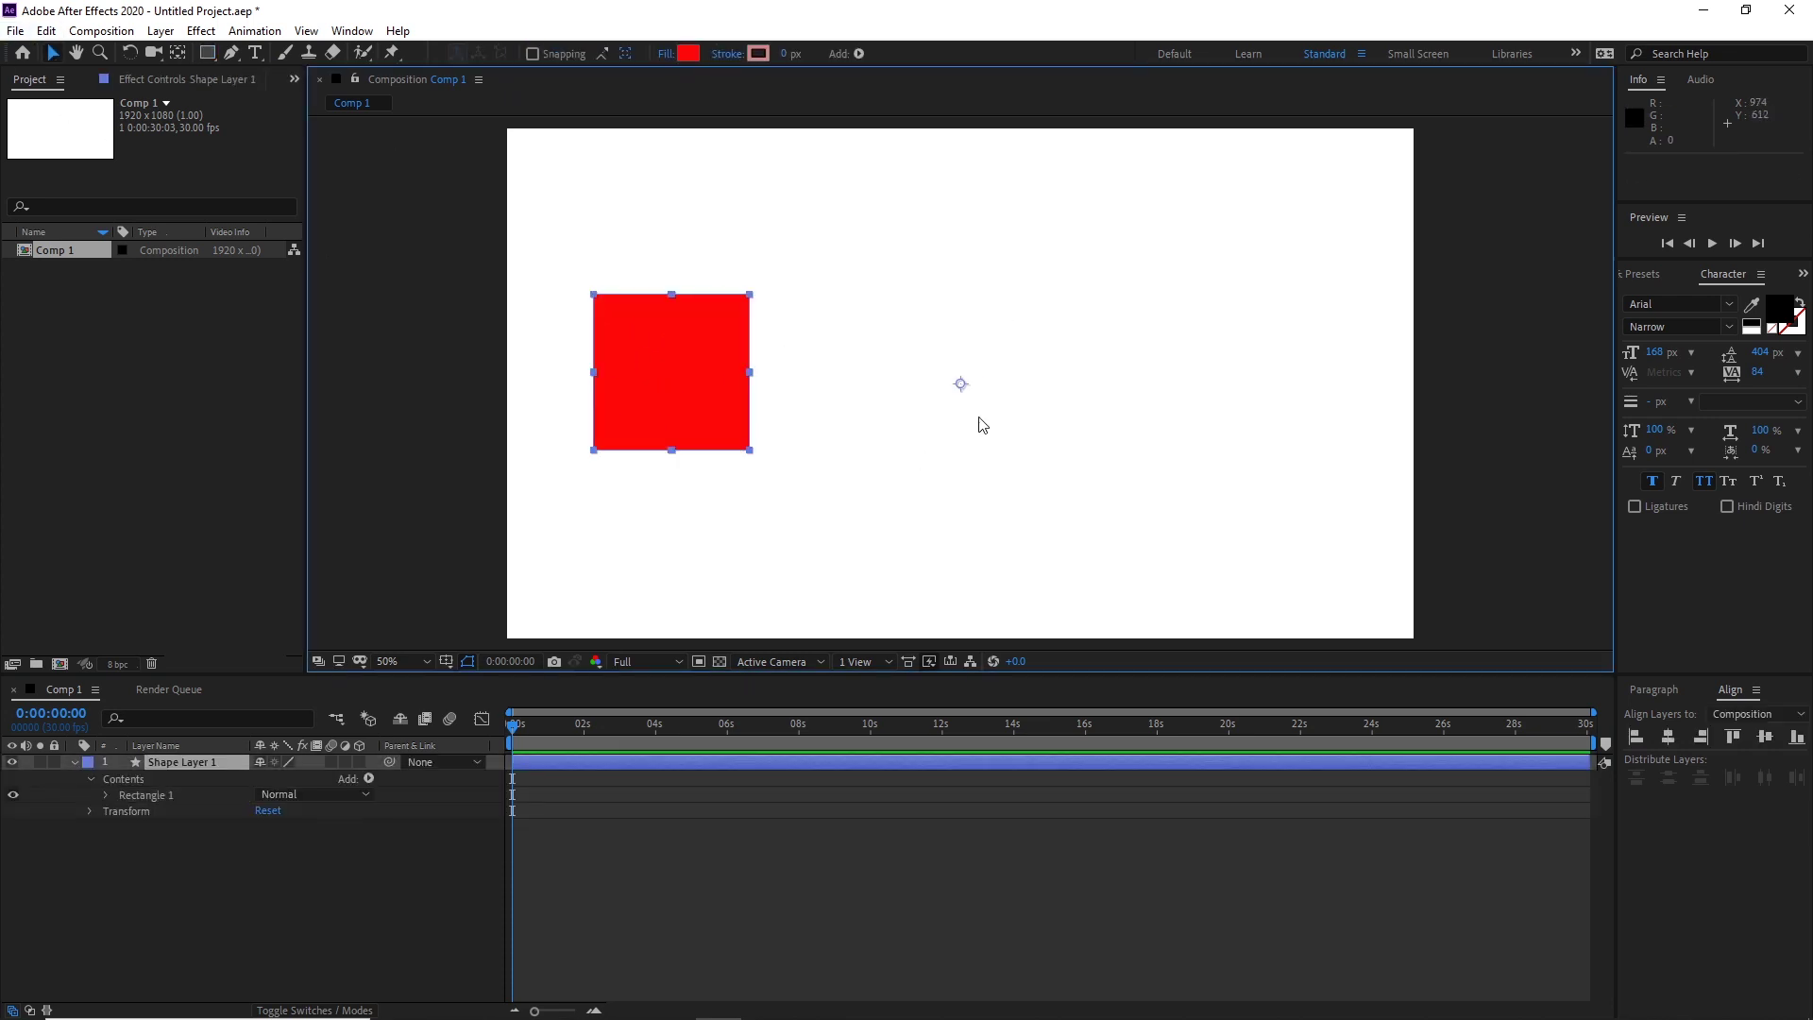
key("y")
left_click_drag(960, 383, 684, 377)
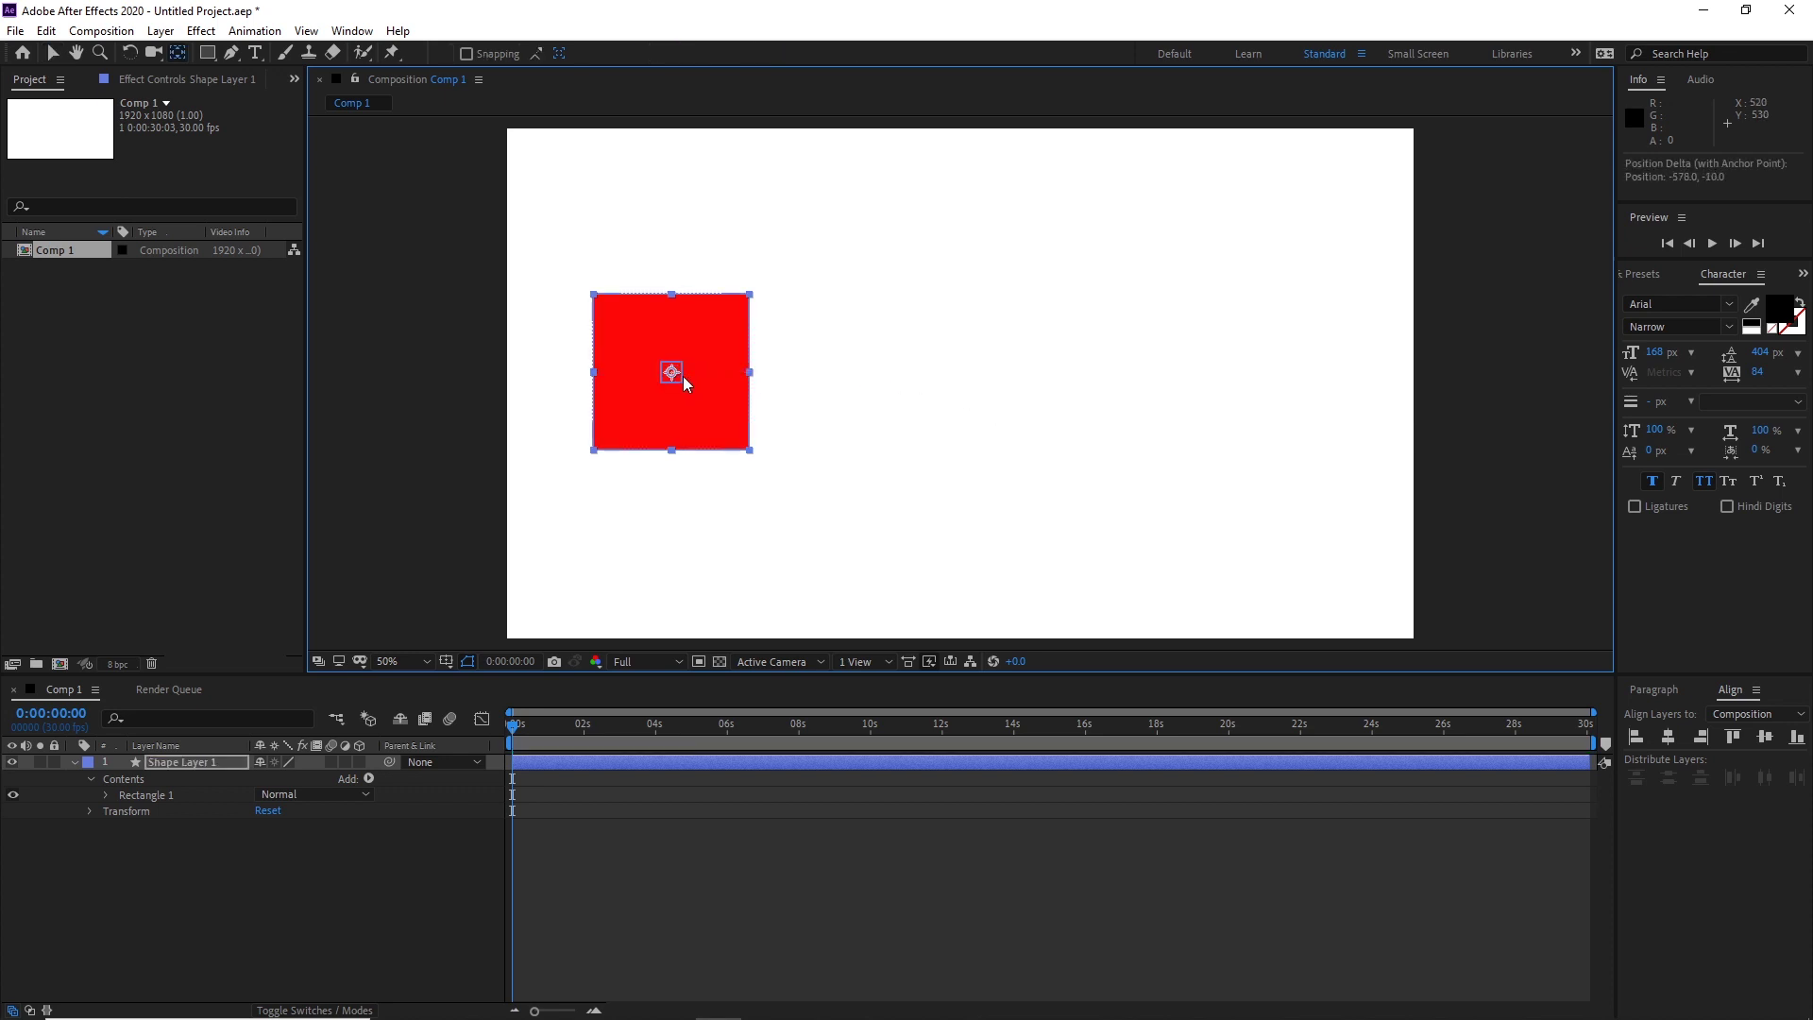
left_click(75, 761)
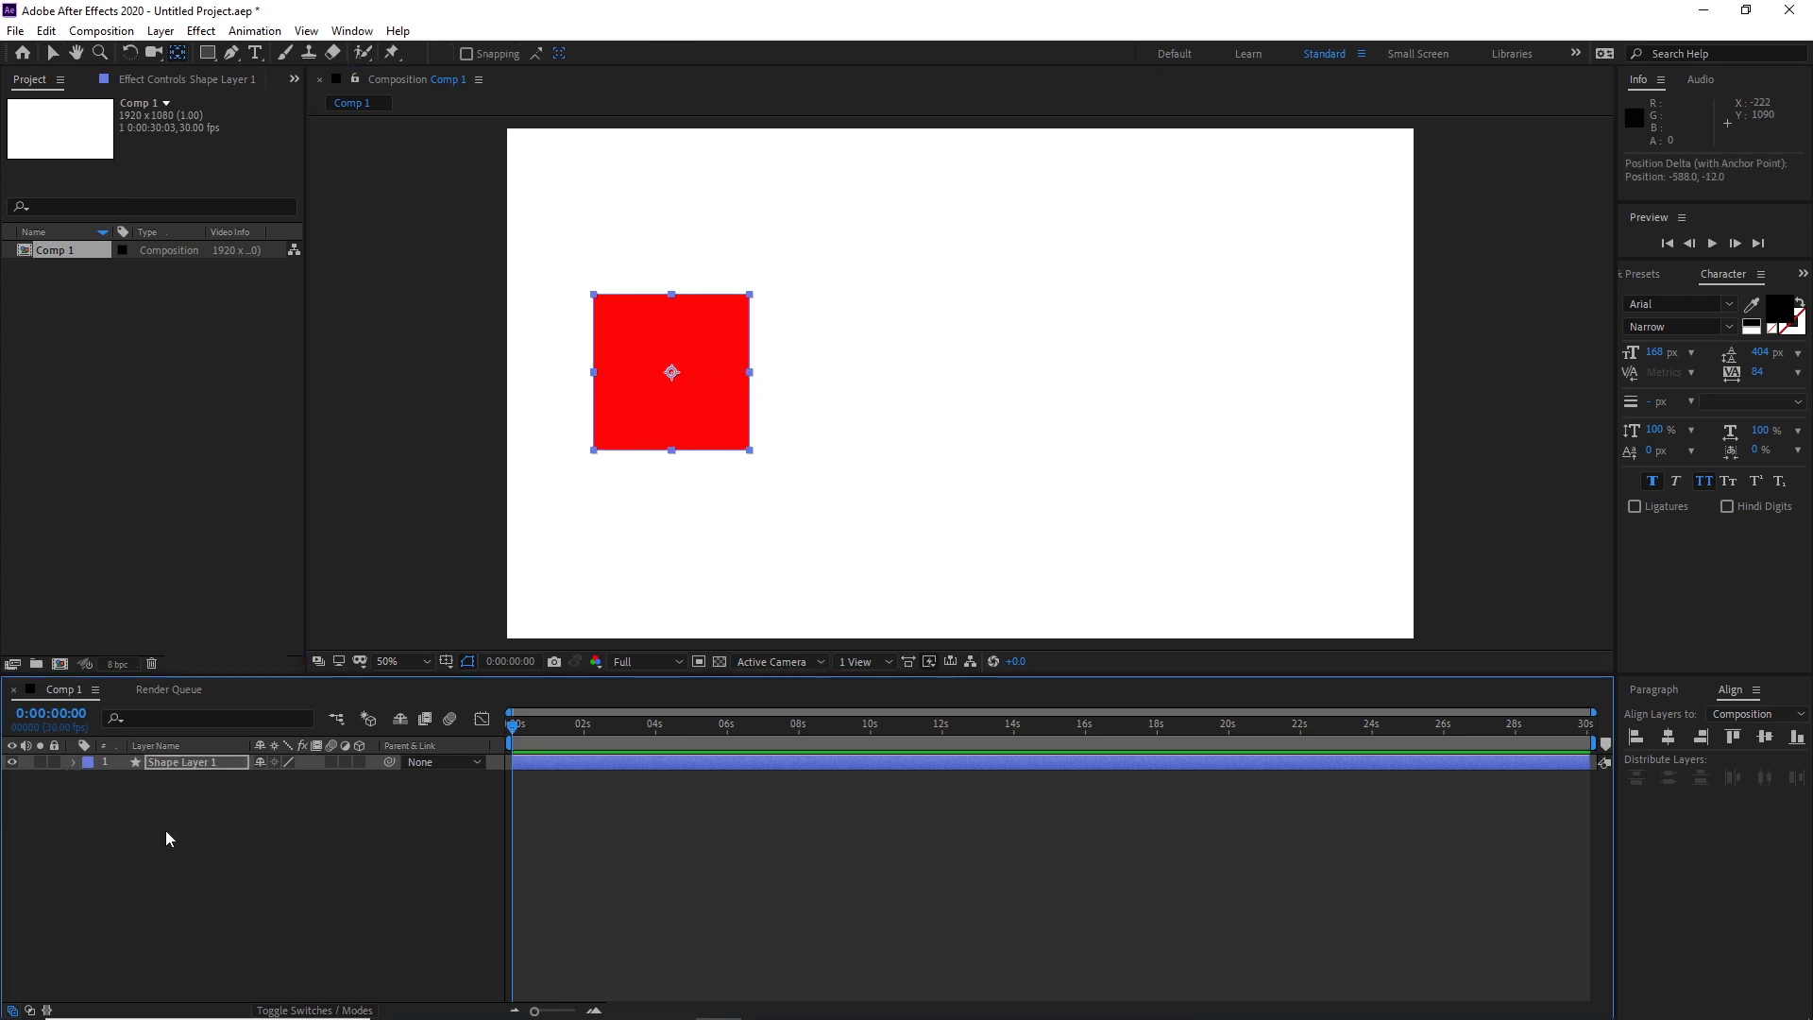
left_click(123, 804)
Duplicate Shape Layer 1 and move the copy horizontally to position 1305, 515
left_click(172, 761)
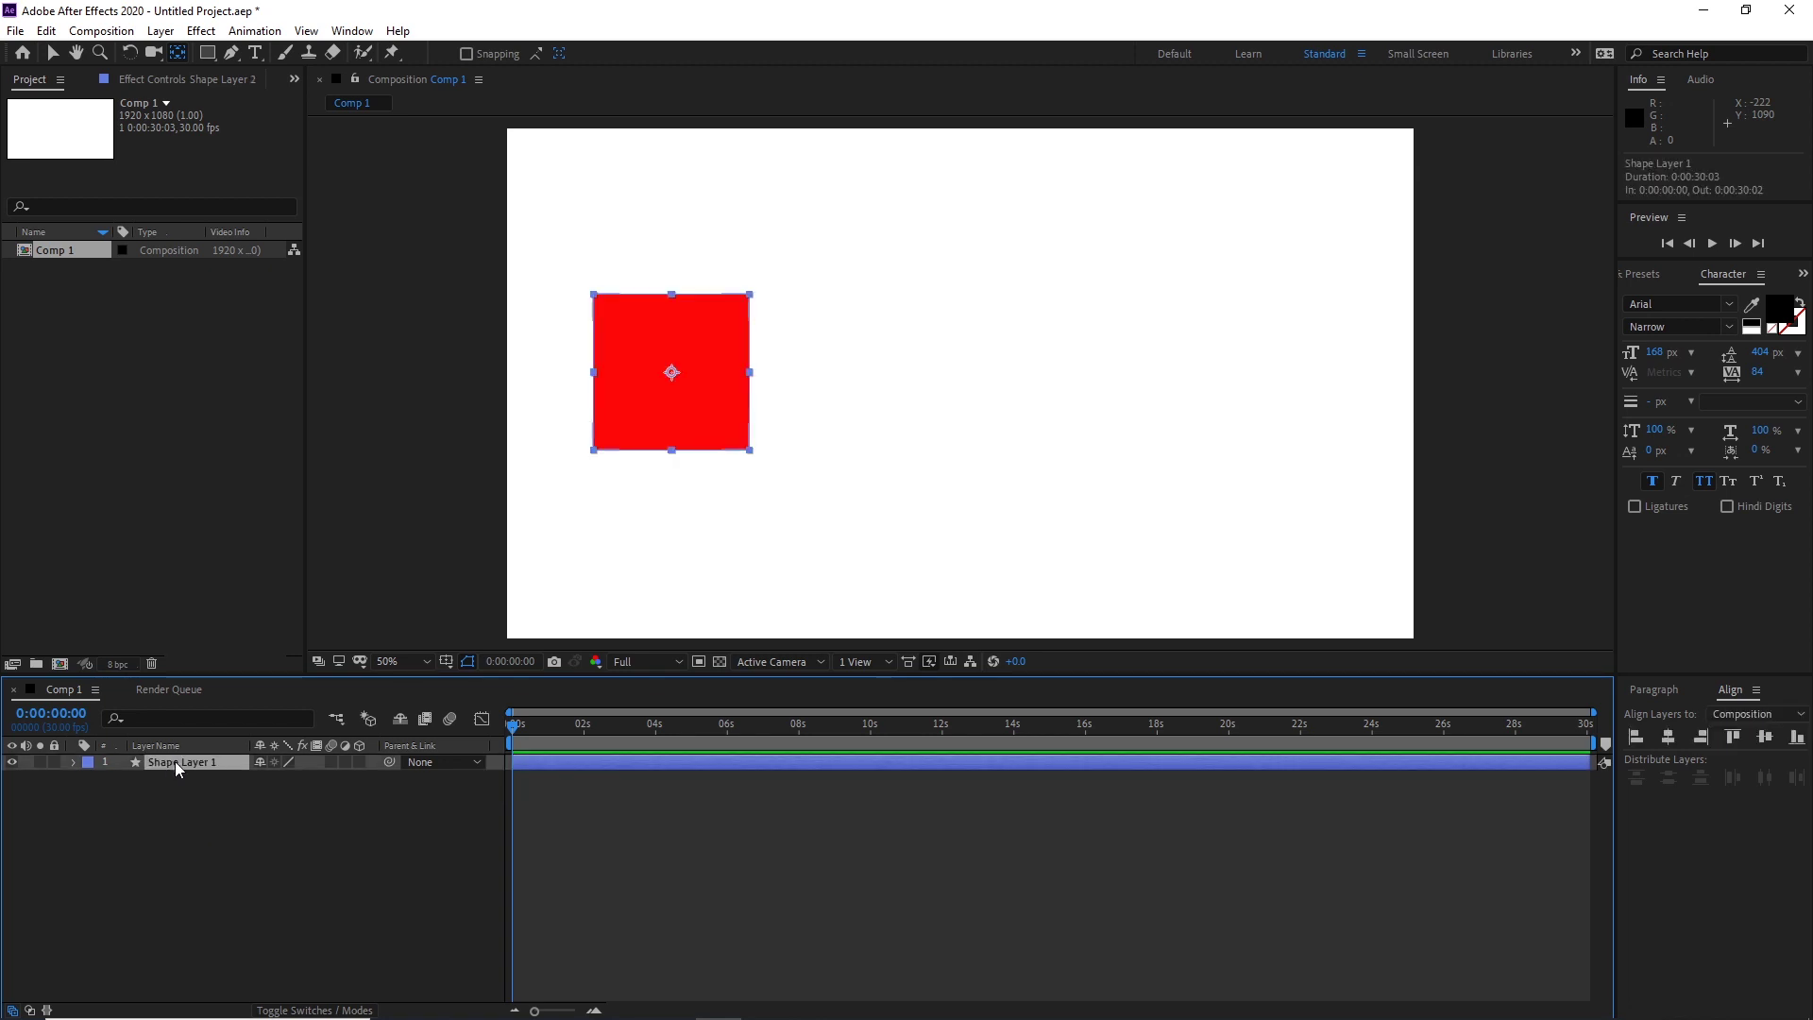
key("ctrl+d")
key("v")
left_click_drag(640, 418, 1107, 370)
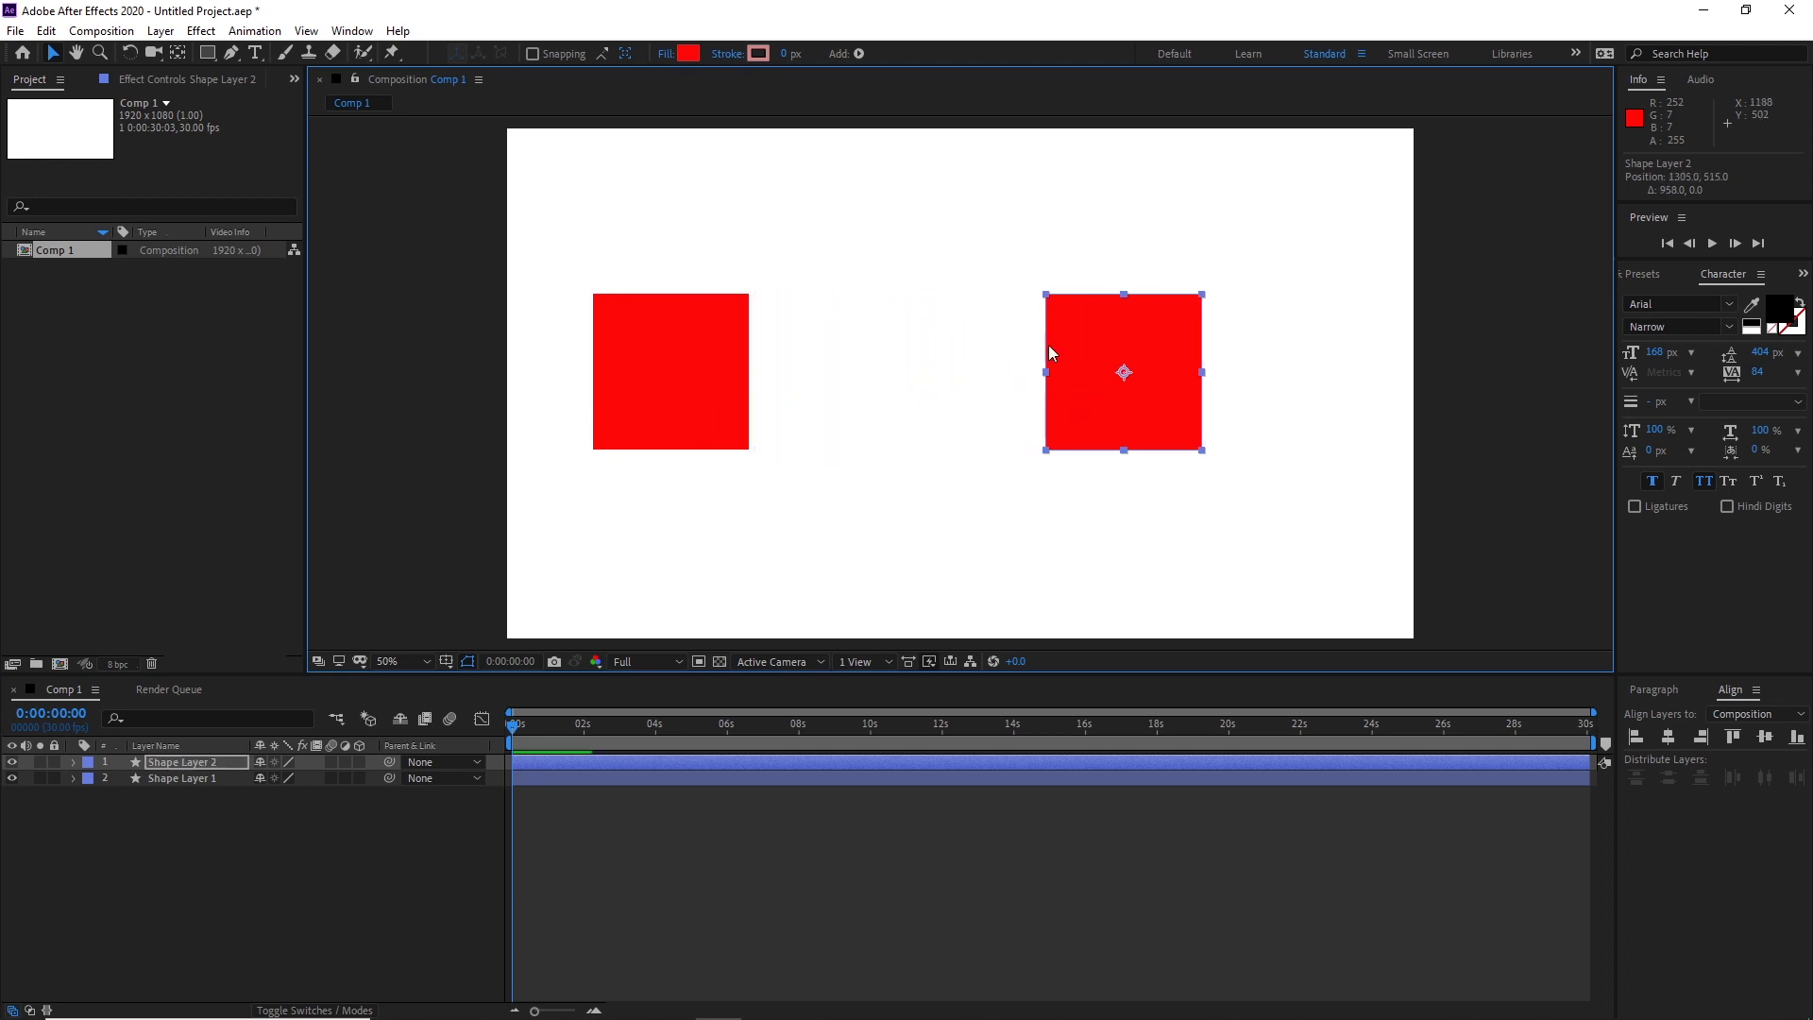
Change the duplicated square's fill colour to blue 072FFC
left_click(689, 54)
left_click_drag(1481, 406, 1479, 393)
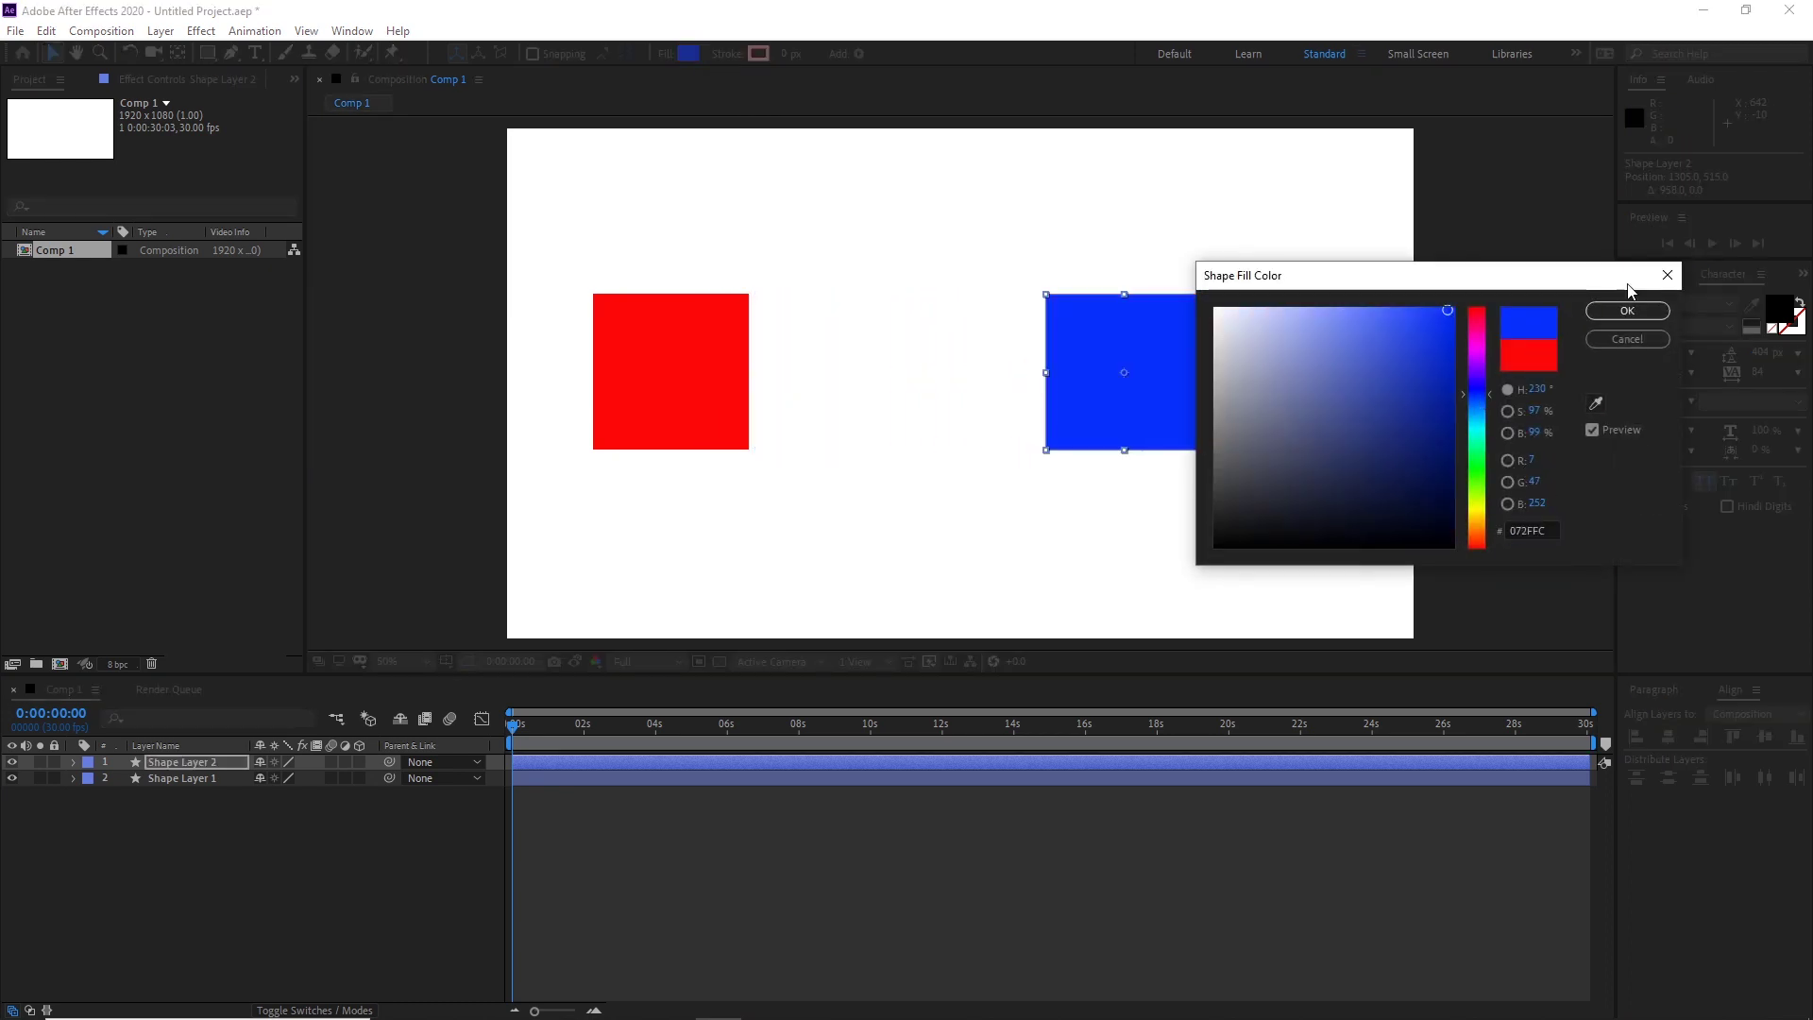
left_click(1627, 311)
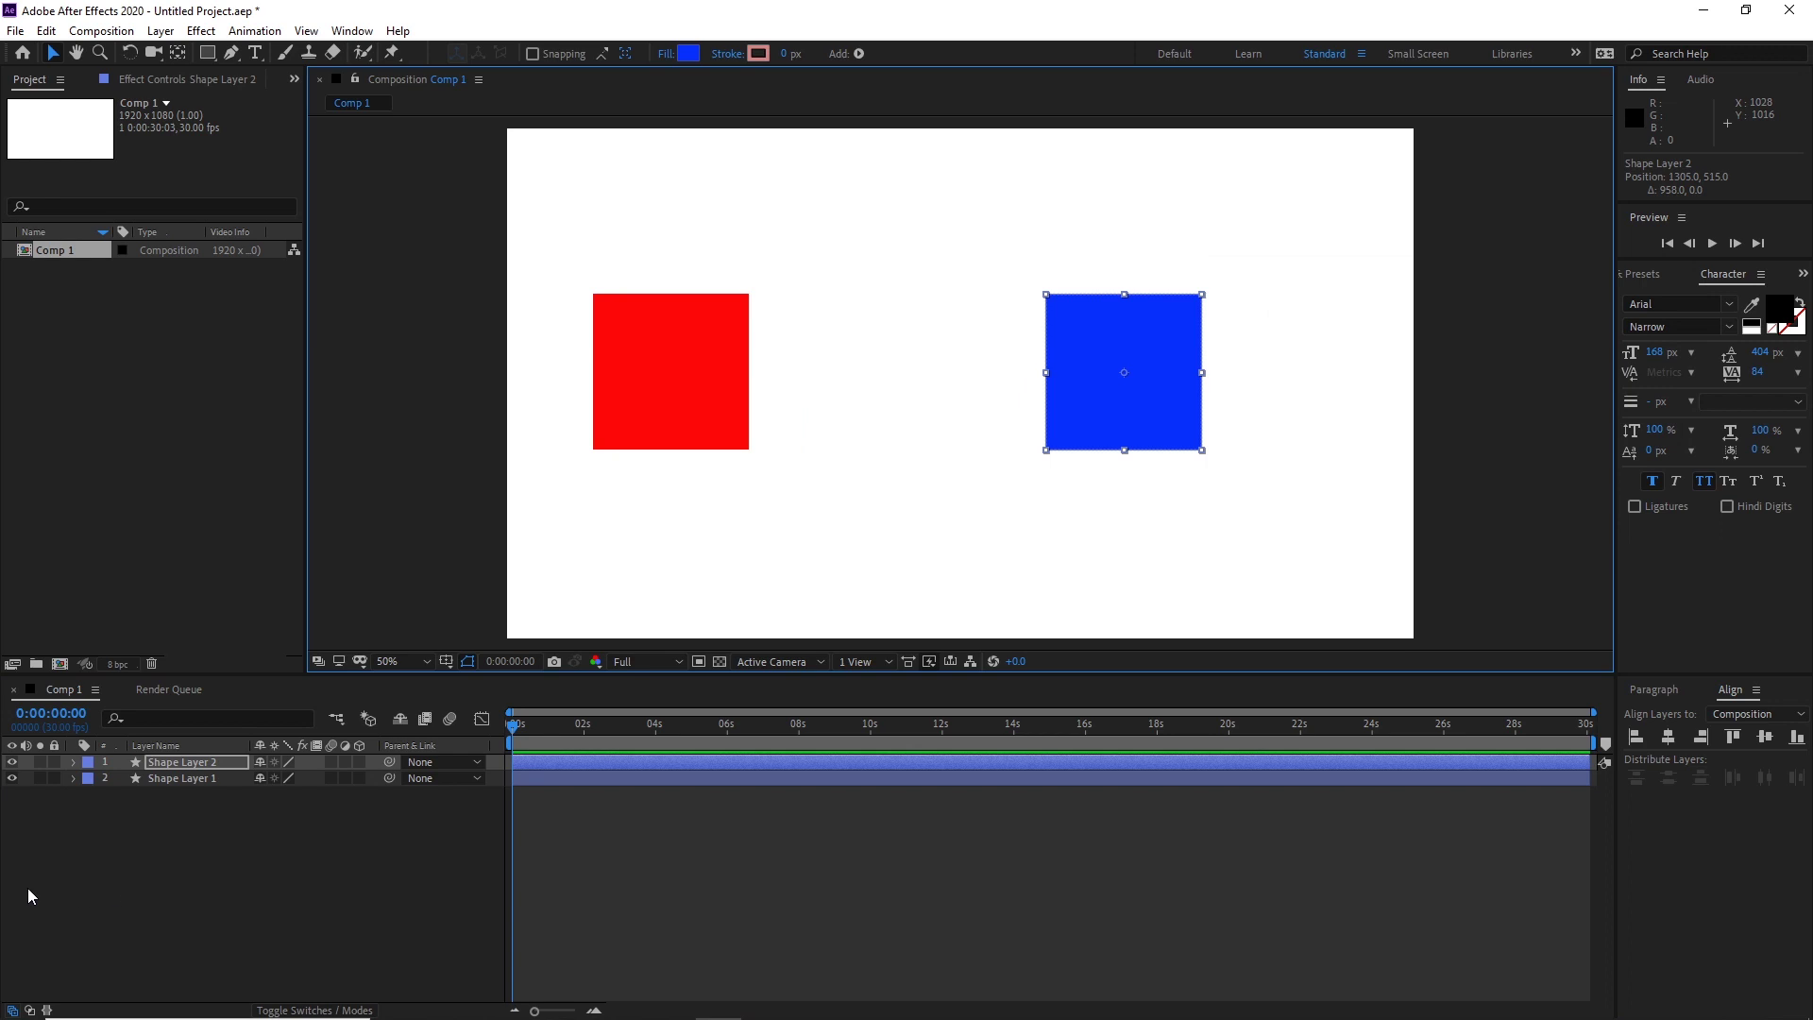
Rename Shape Layer 1 as "red" and Shape Layer 2 as "blue"
left_click(172, 779)
key("Return")
type("red")
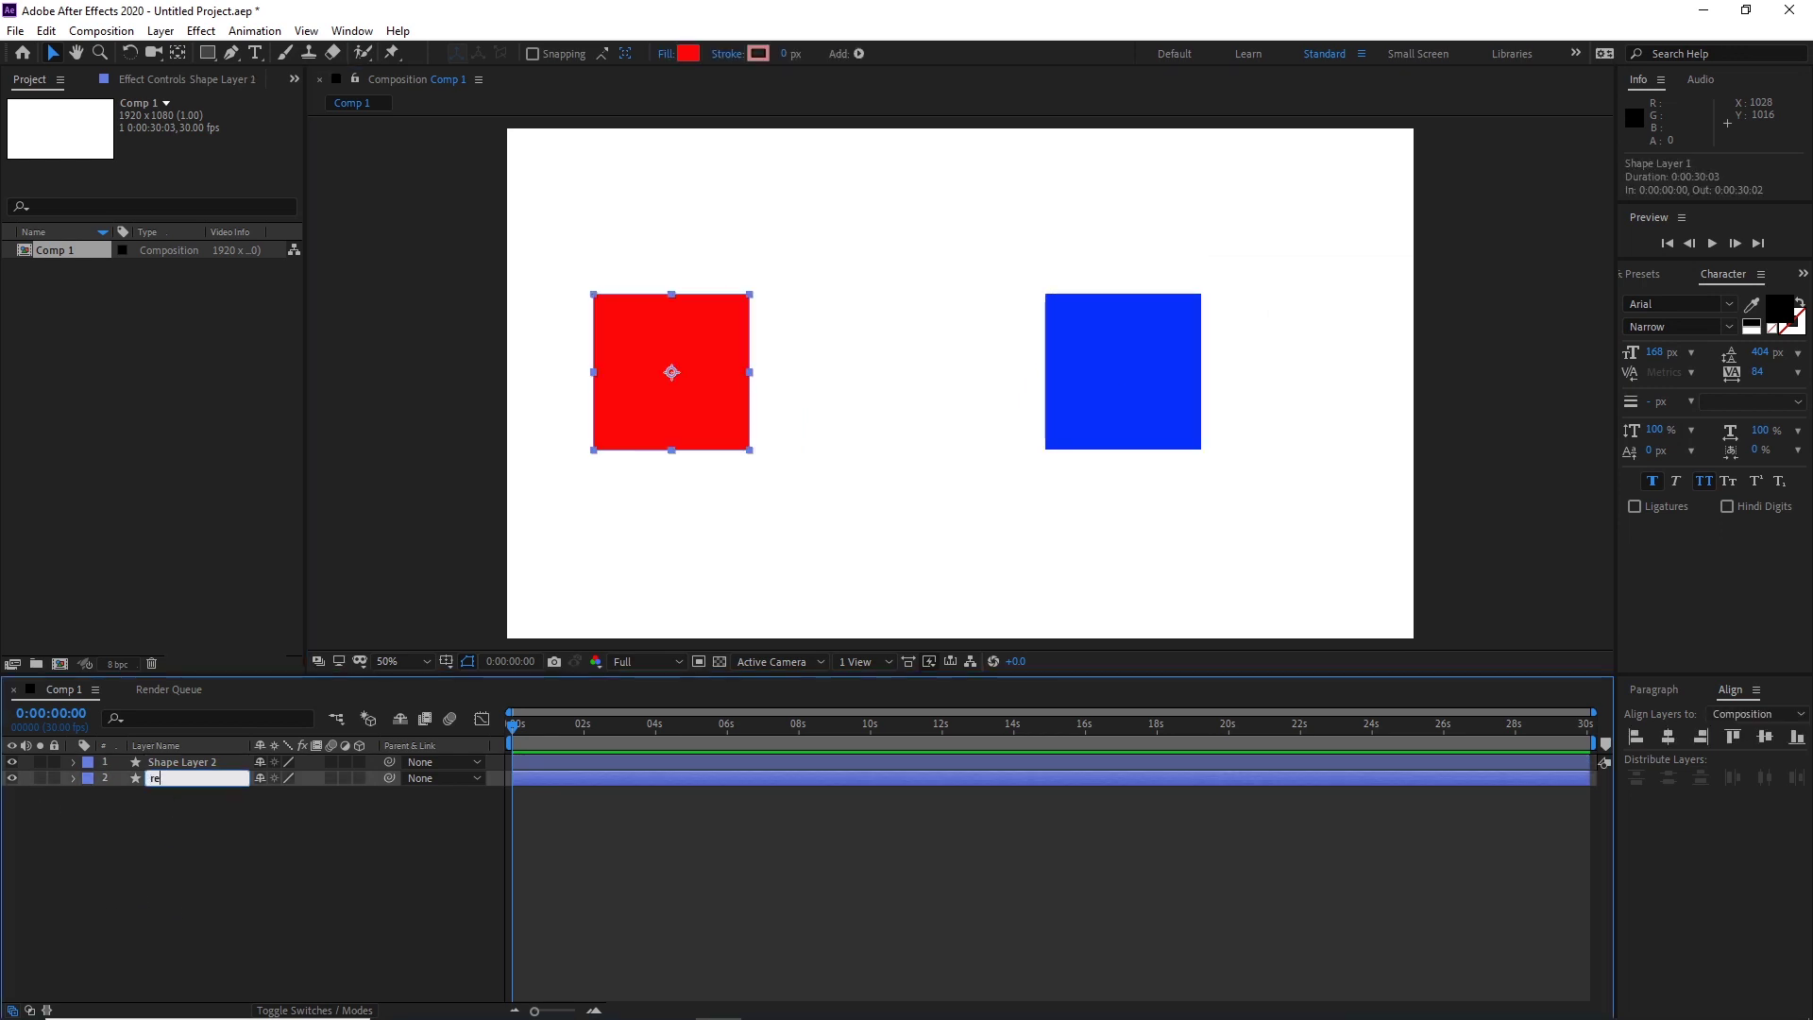
left_click(150, 836)
left_click(160, 762)
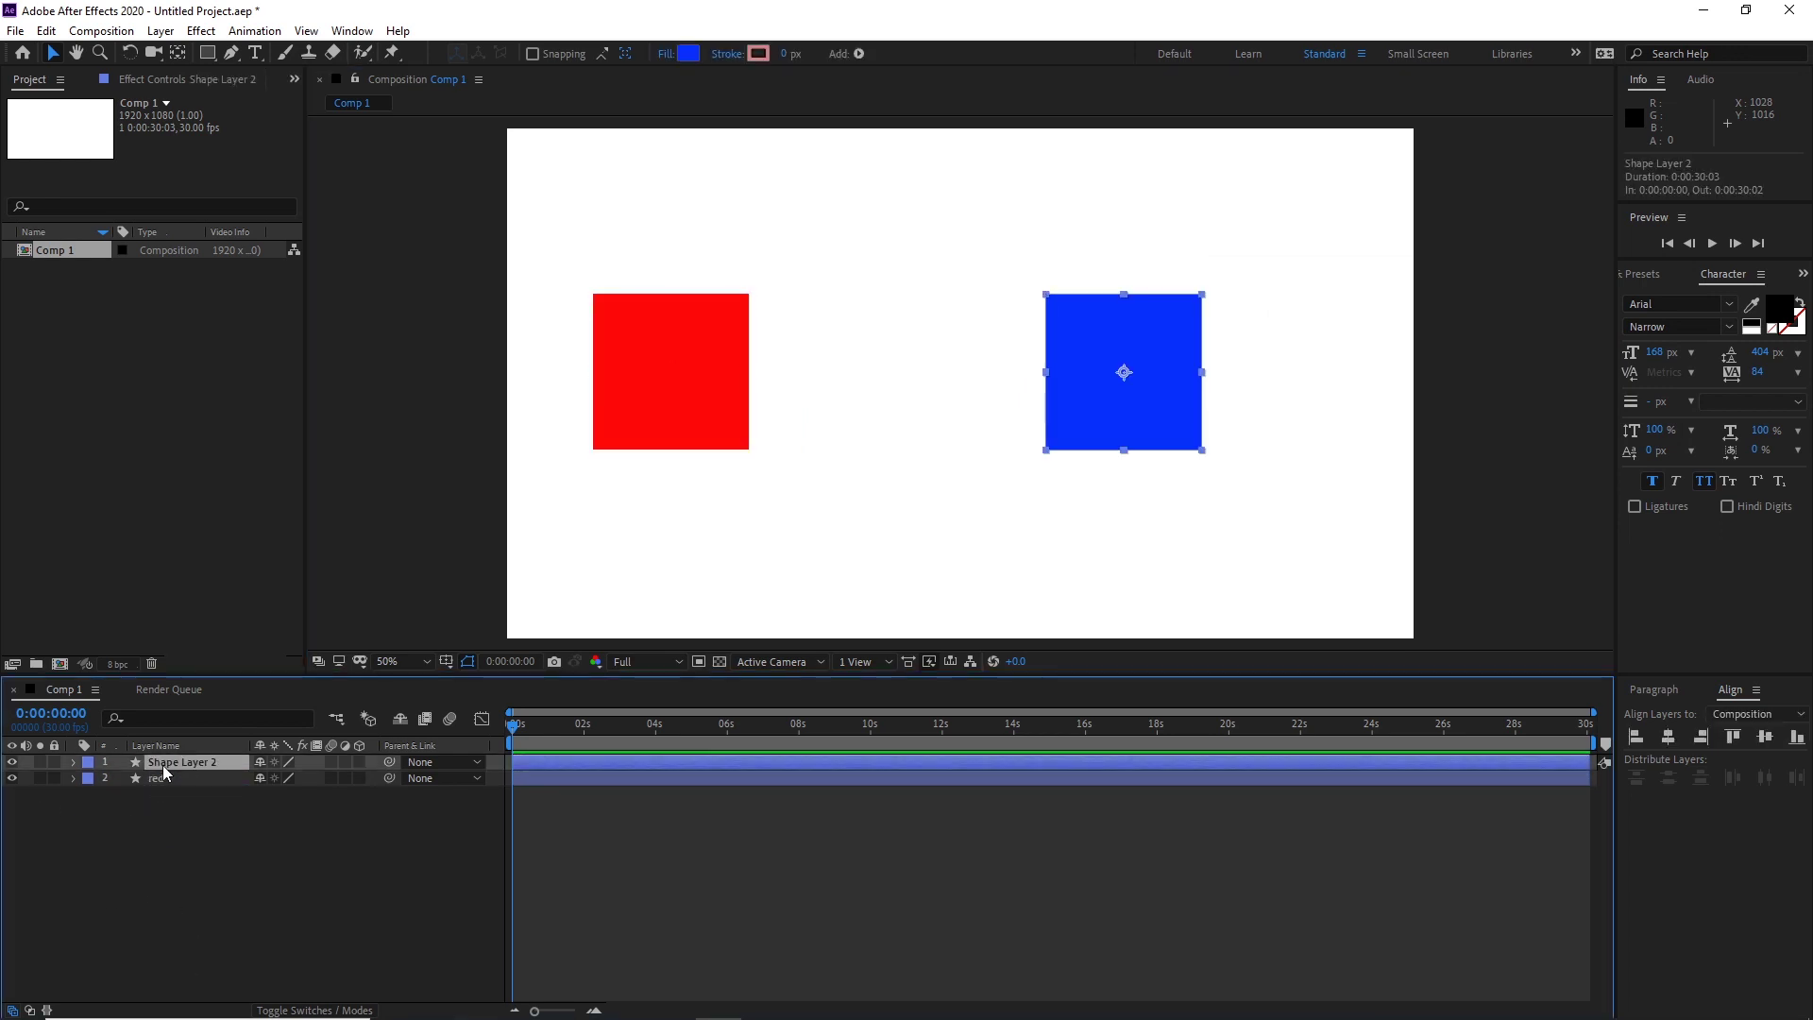
key("Return")
type("blue")
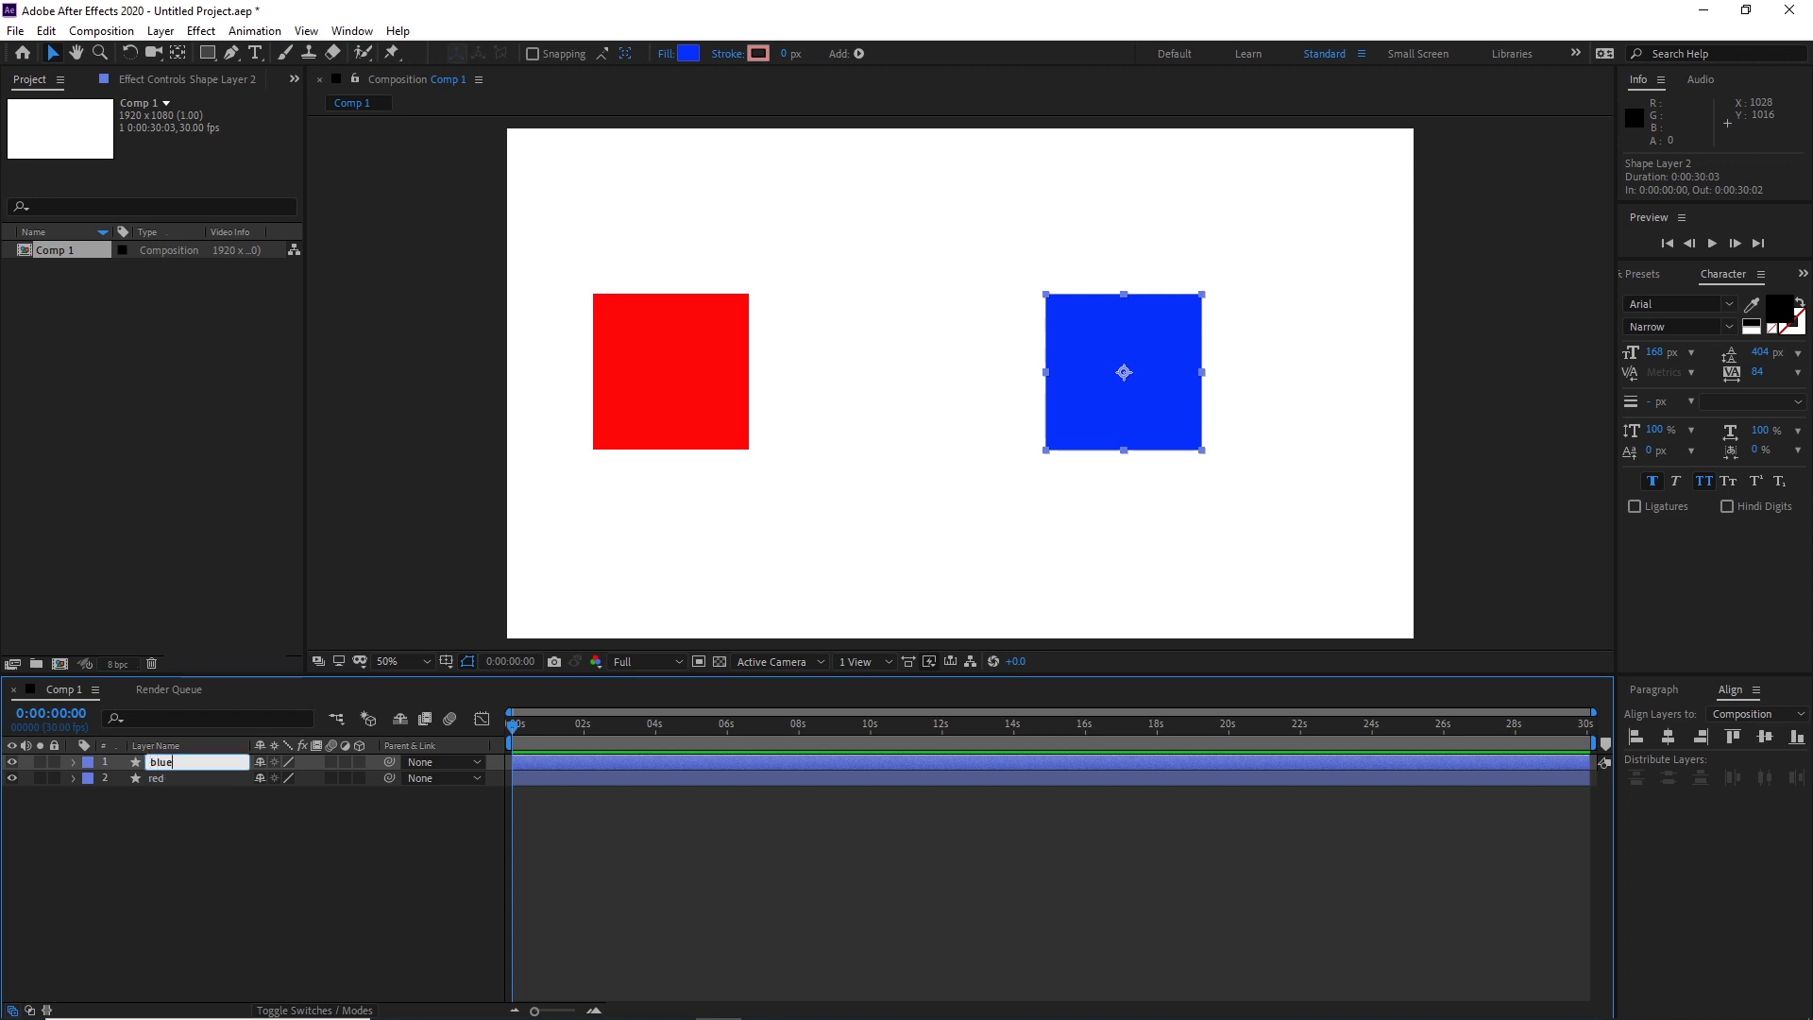
left_click(178, 821)
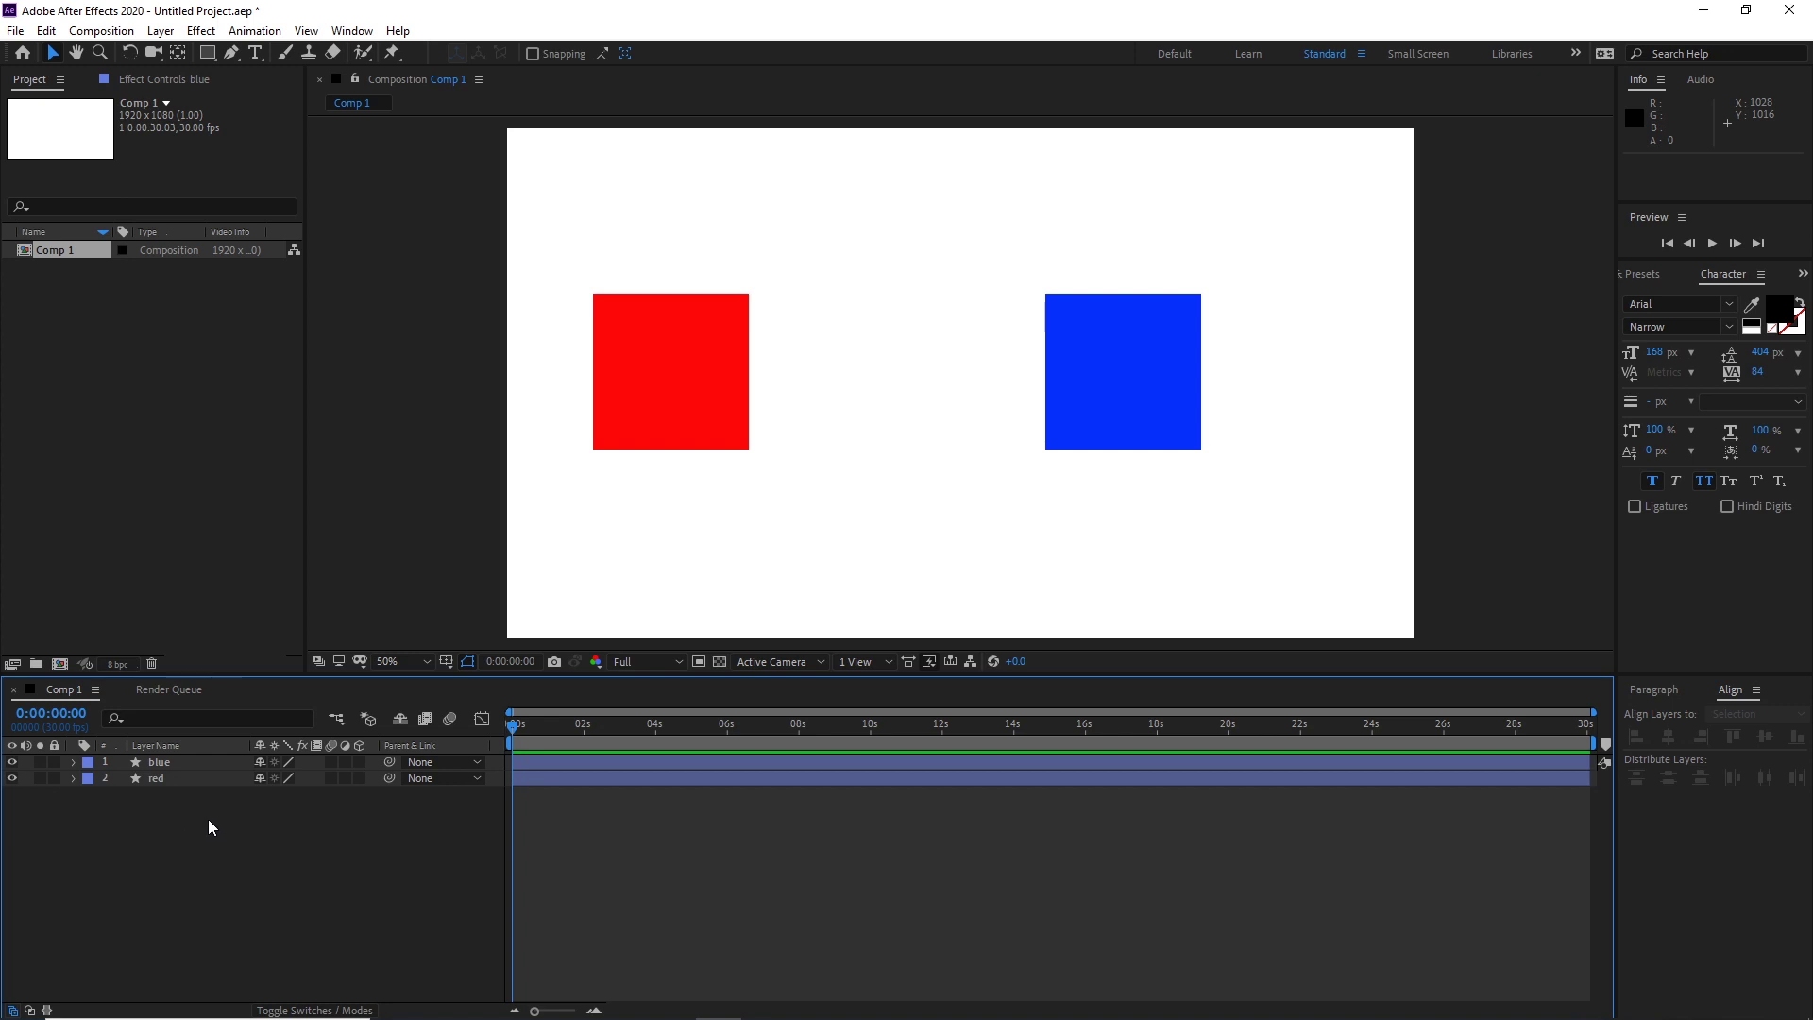
left_click(693, 399)
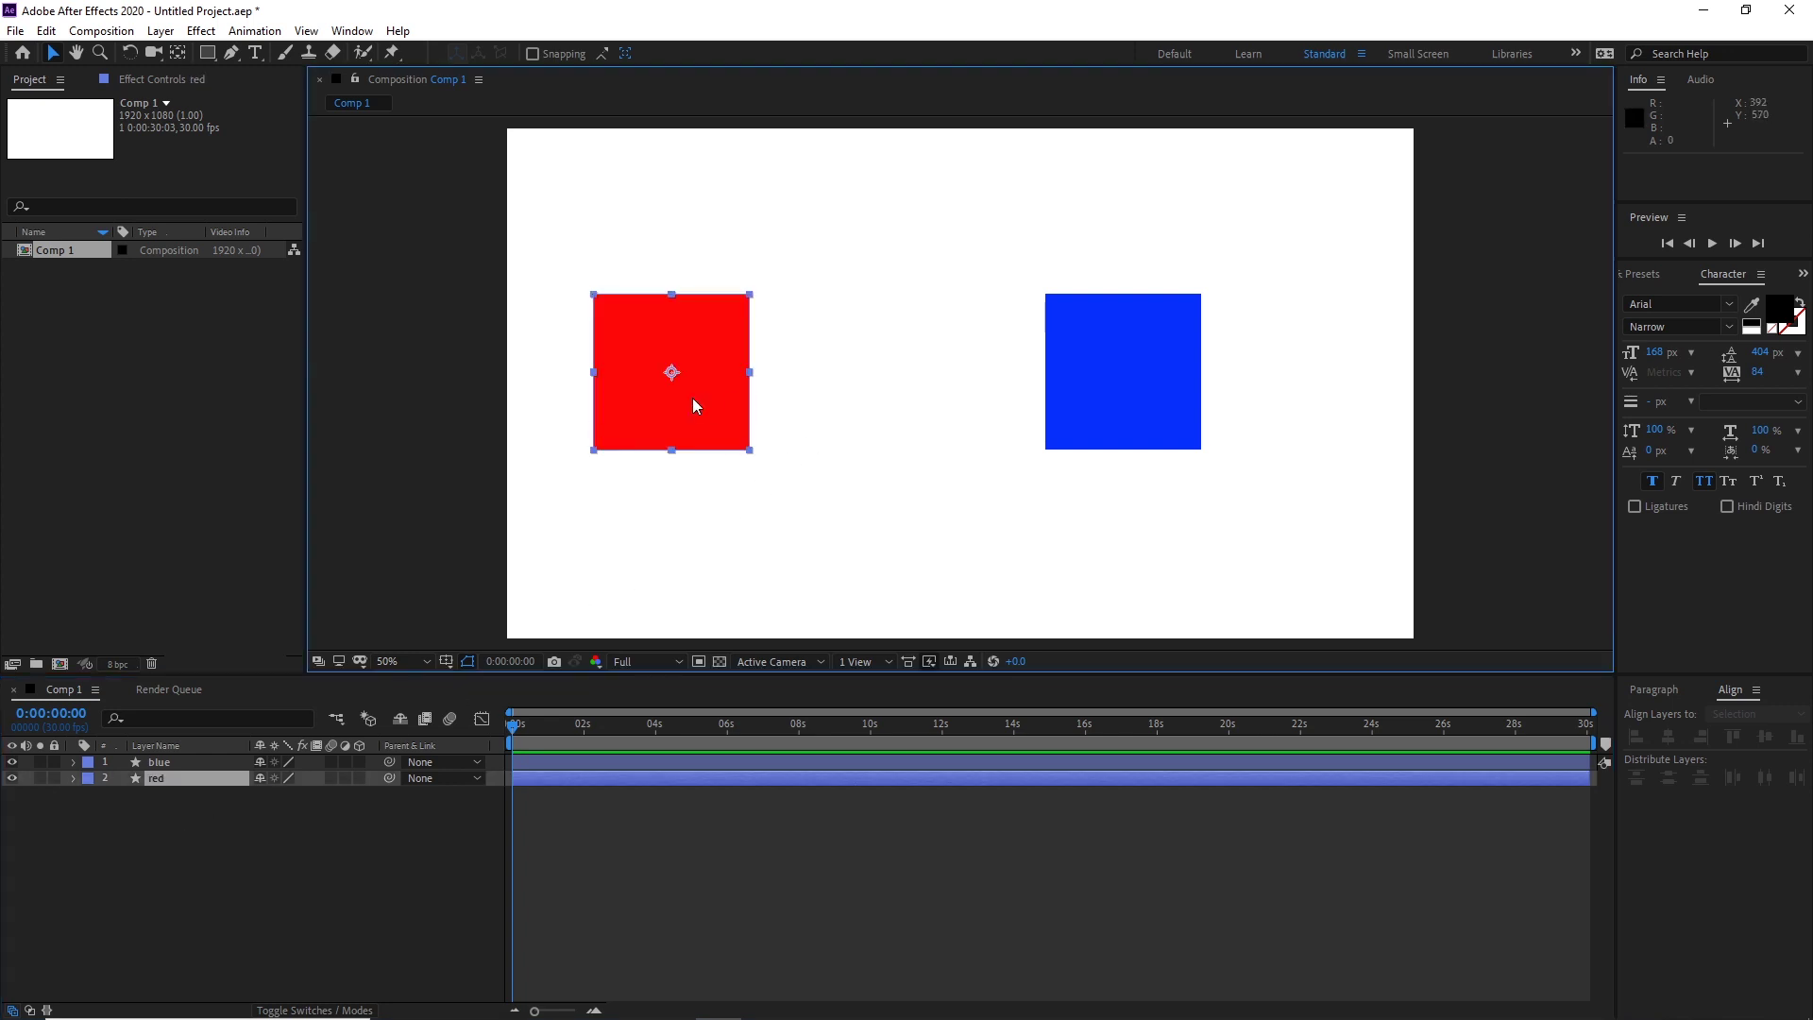
left_click(1101, 430)
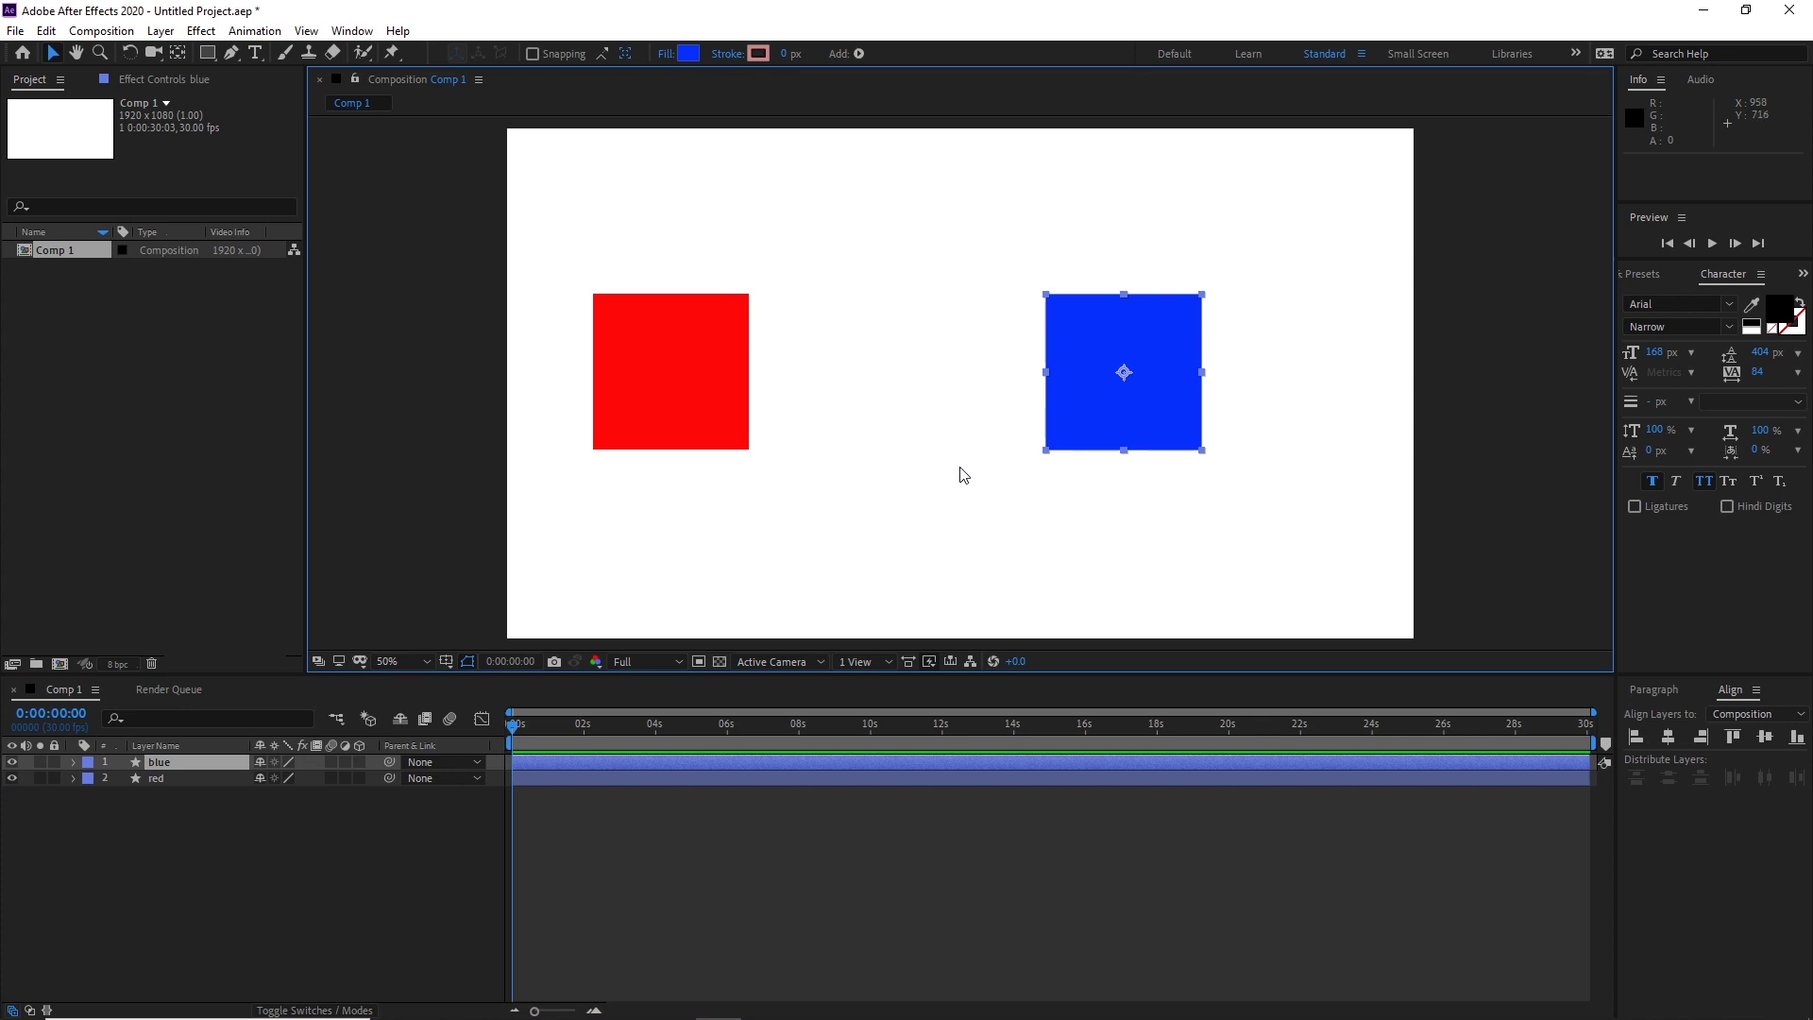
left_click(651, 401)
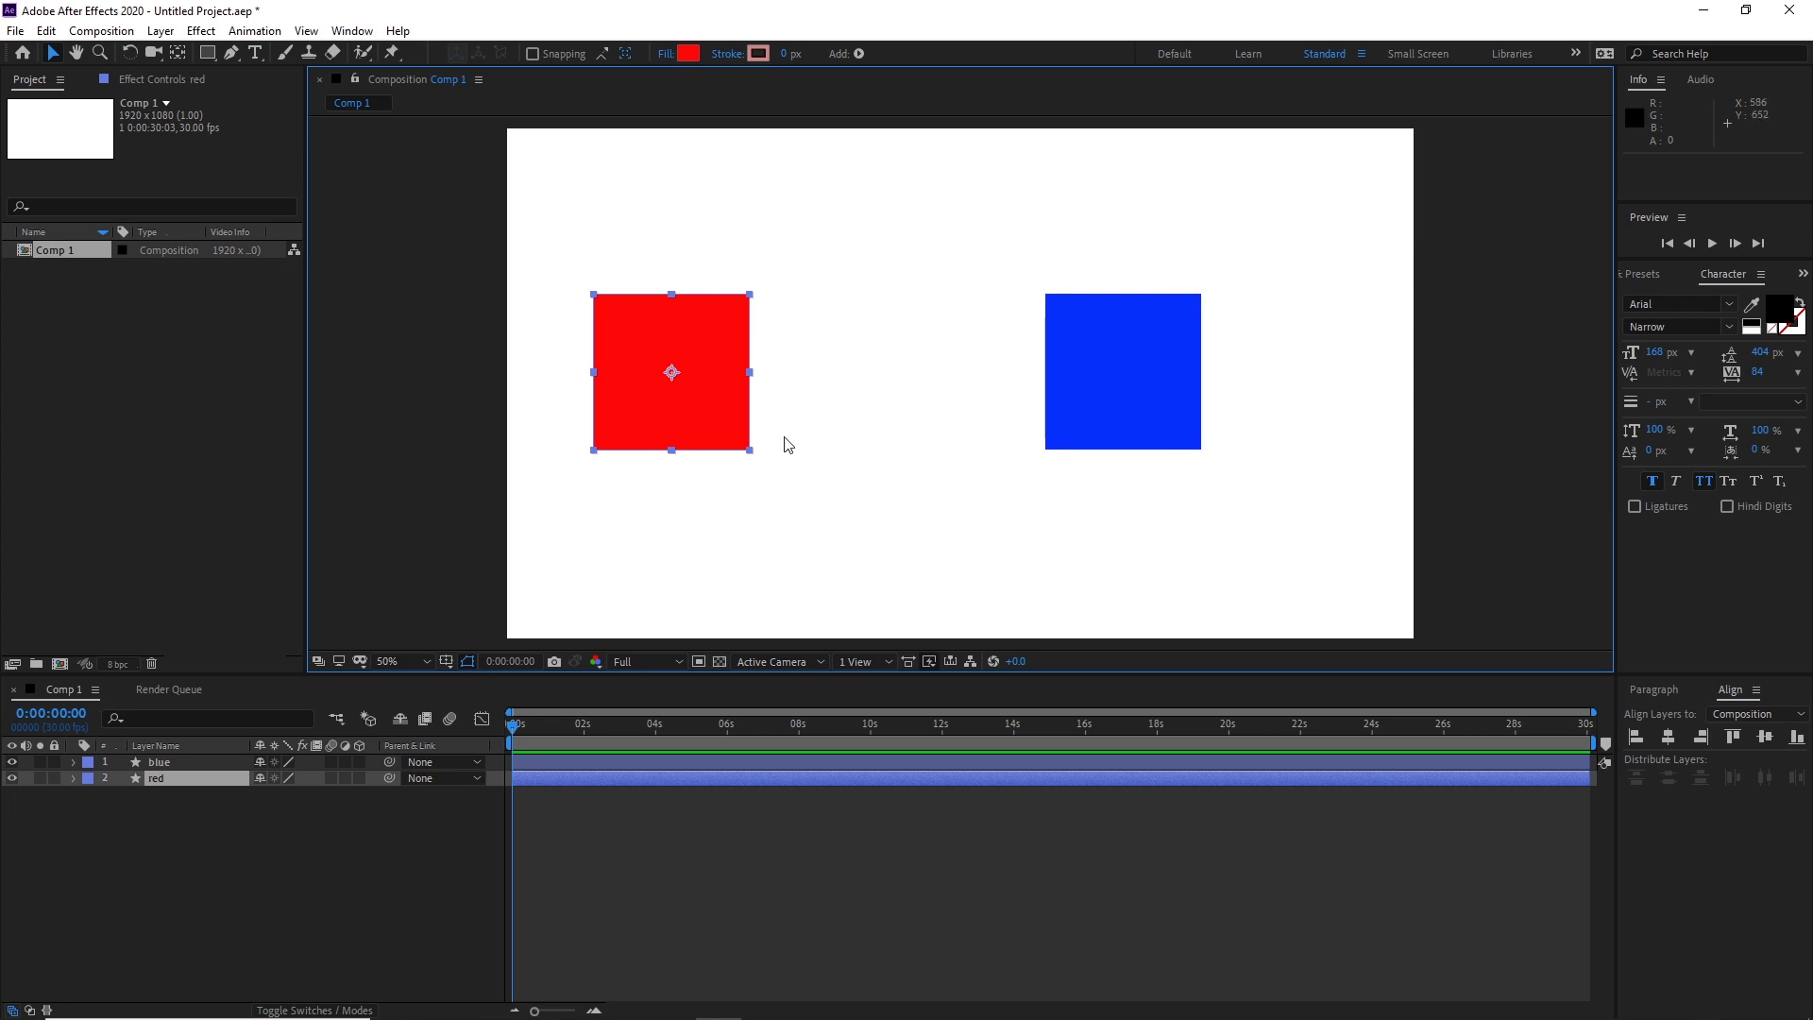
Move the red layer above the blue layer in the layer stack
left_click(156, 780)
left_click(178, 801)
left_click(150, 781)
left_click_drag(160, 784, 164, 760)
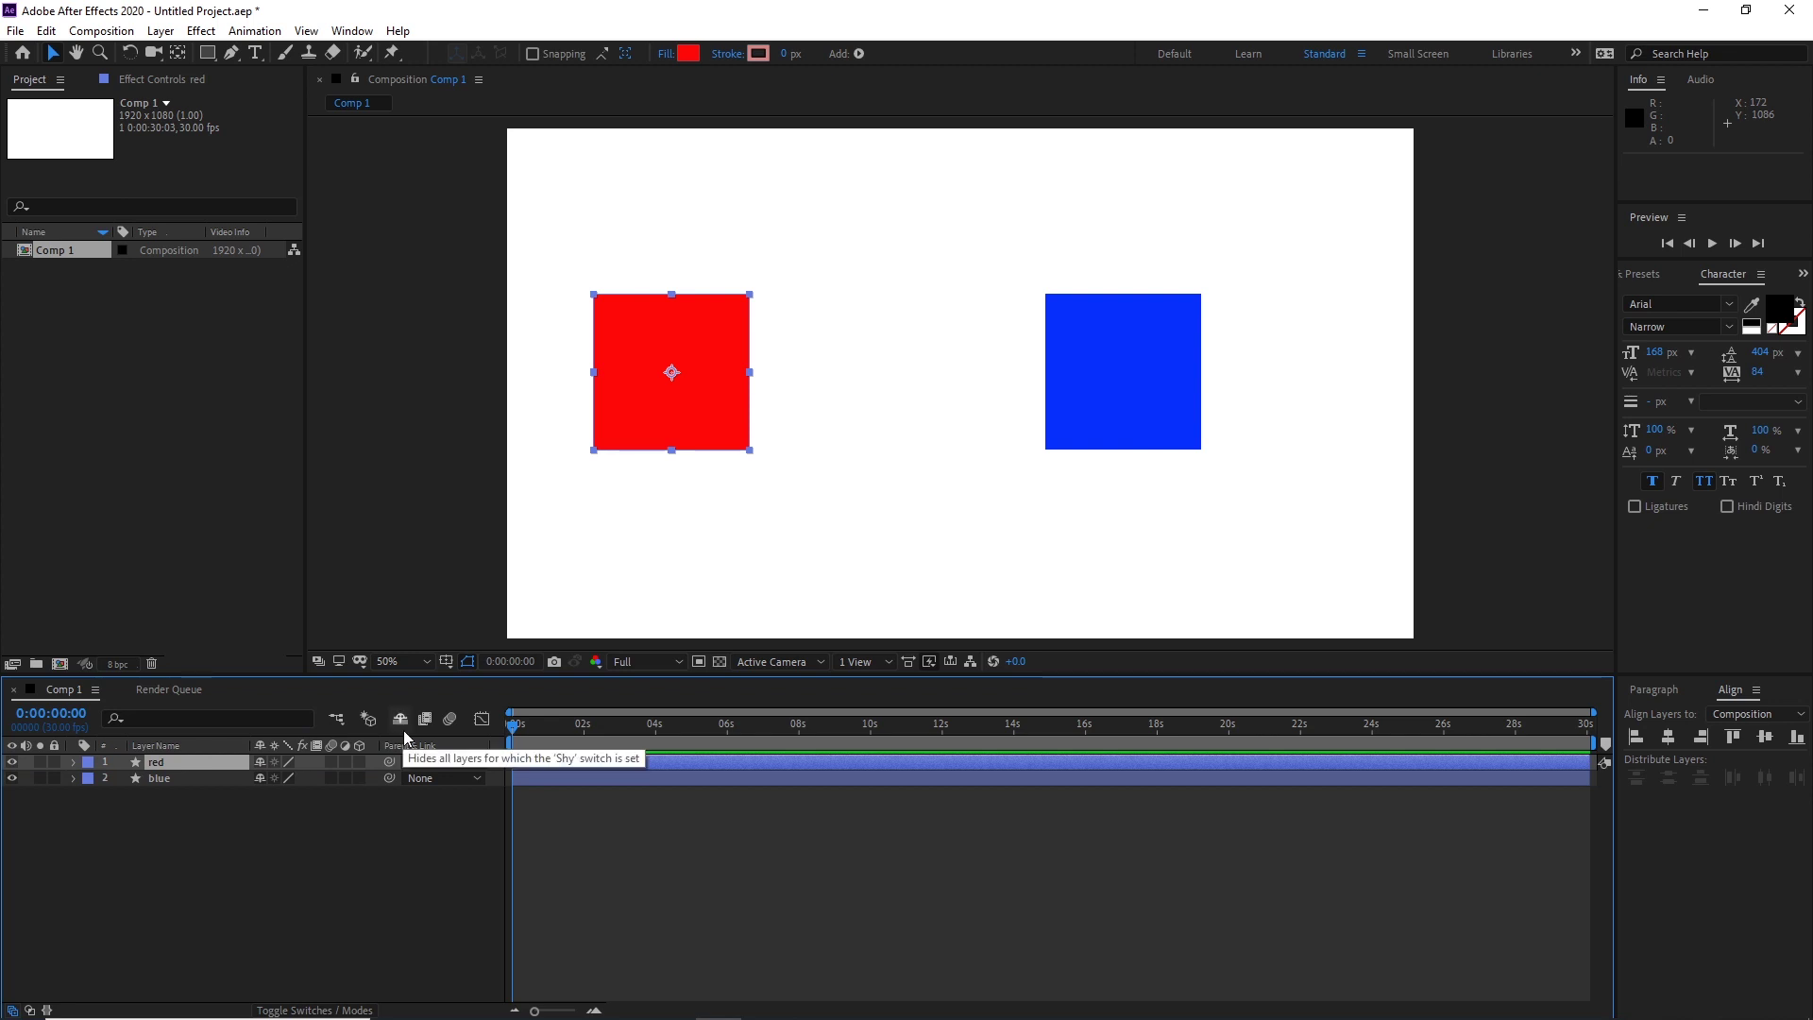
Parent the red layer to the blue layer
left_click(217, 909)
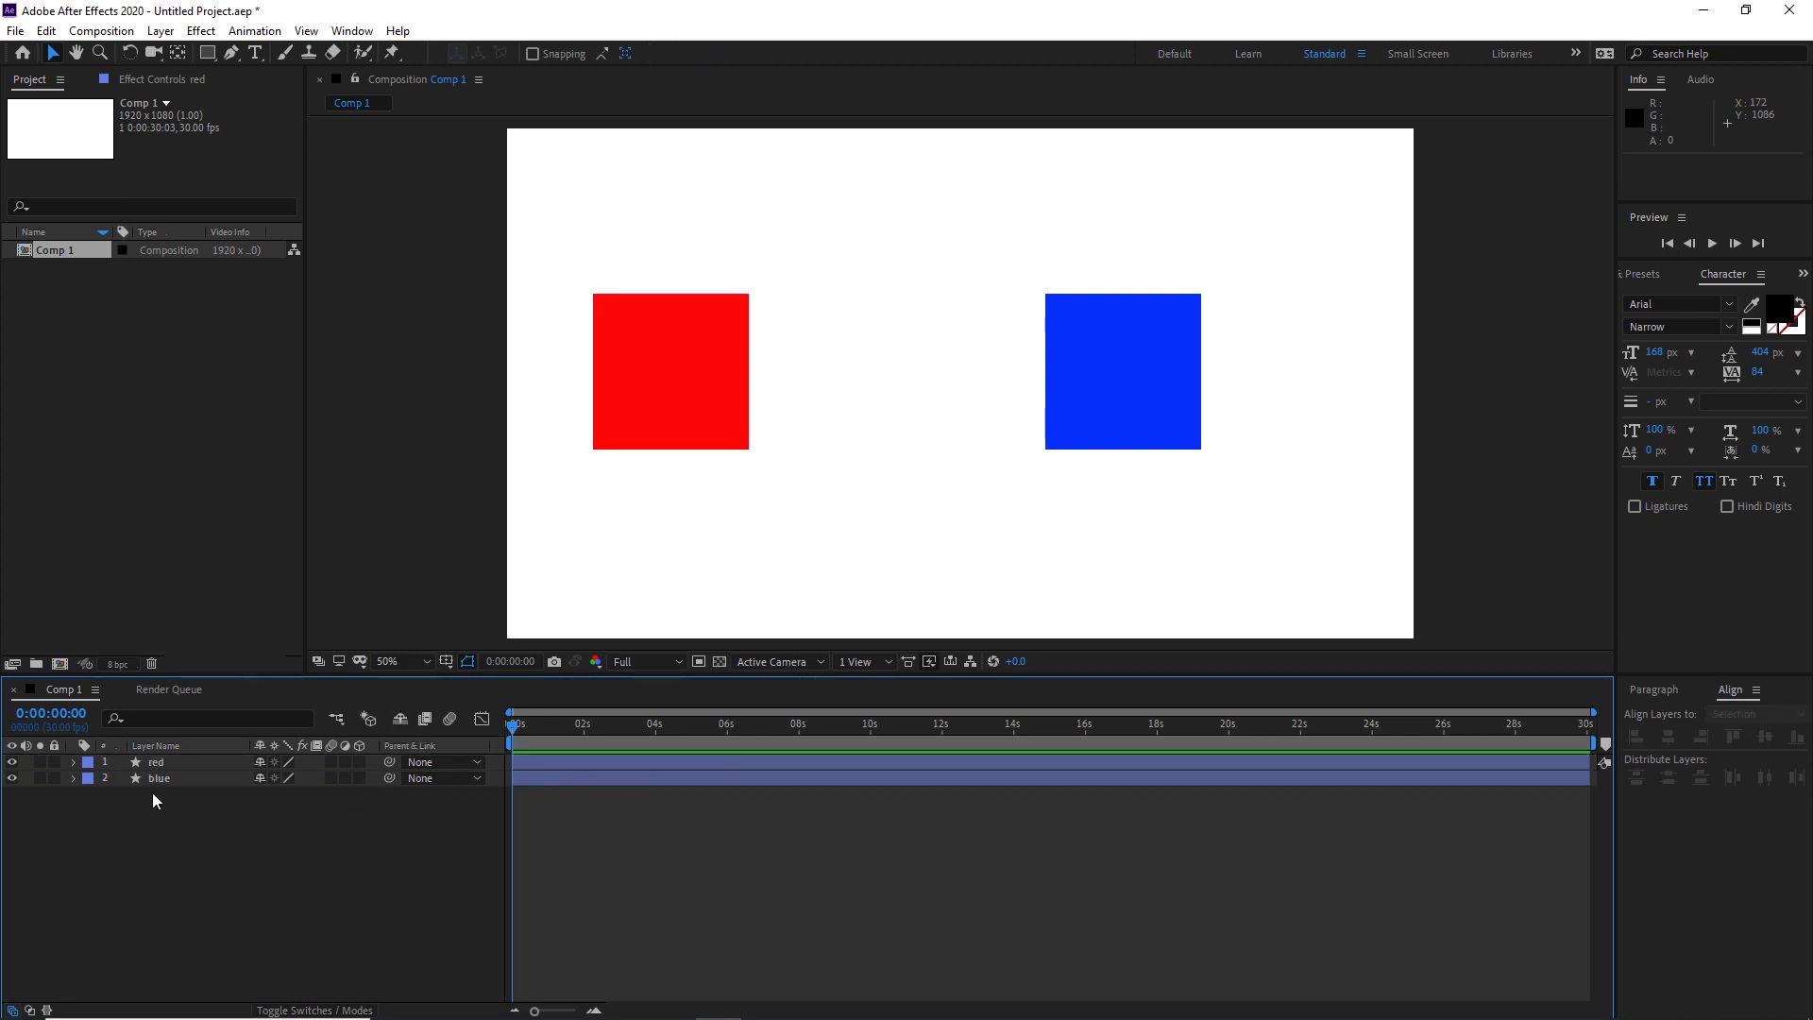
left_click(160, 762)
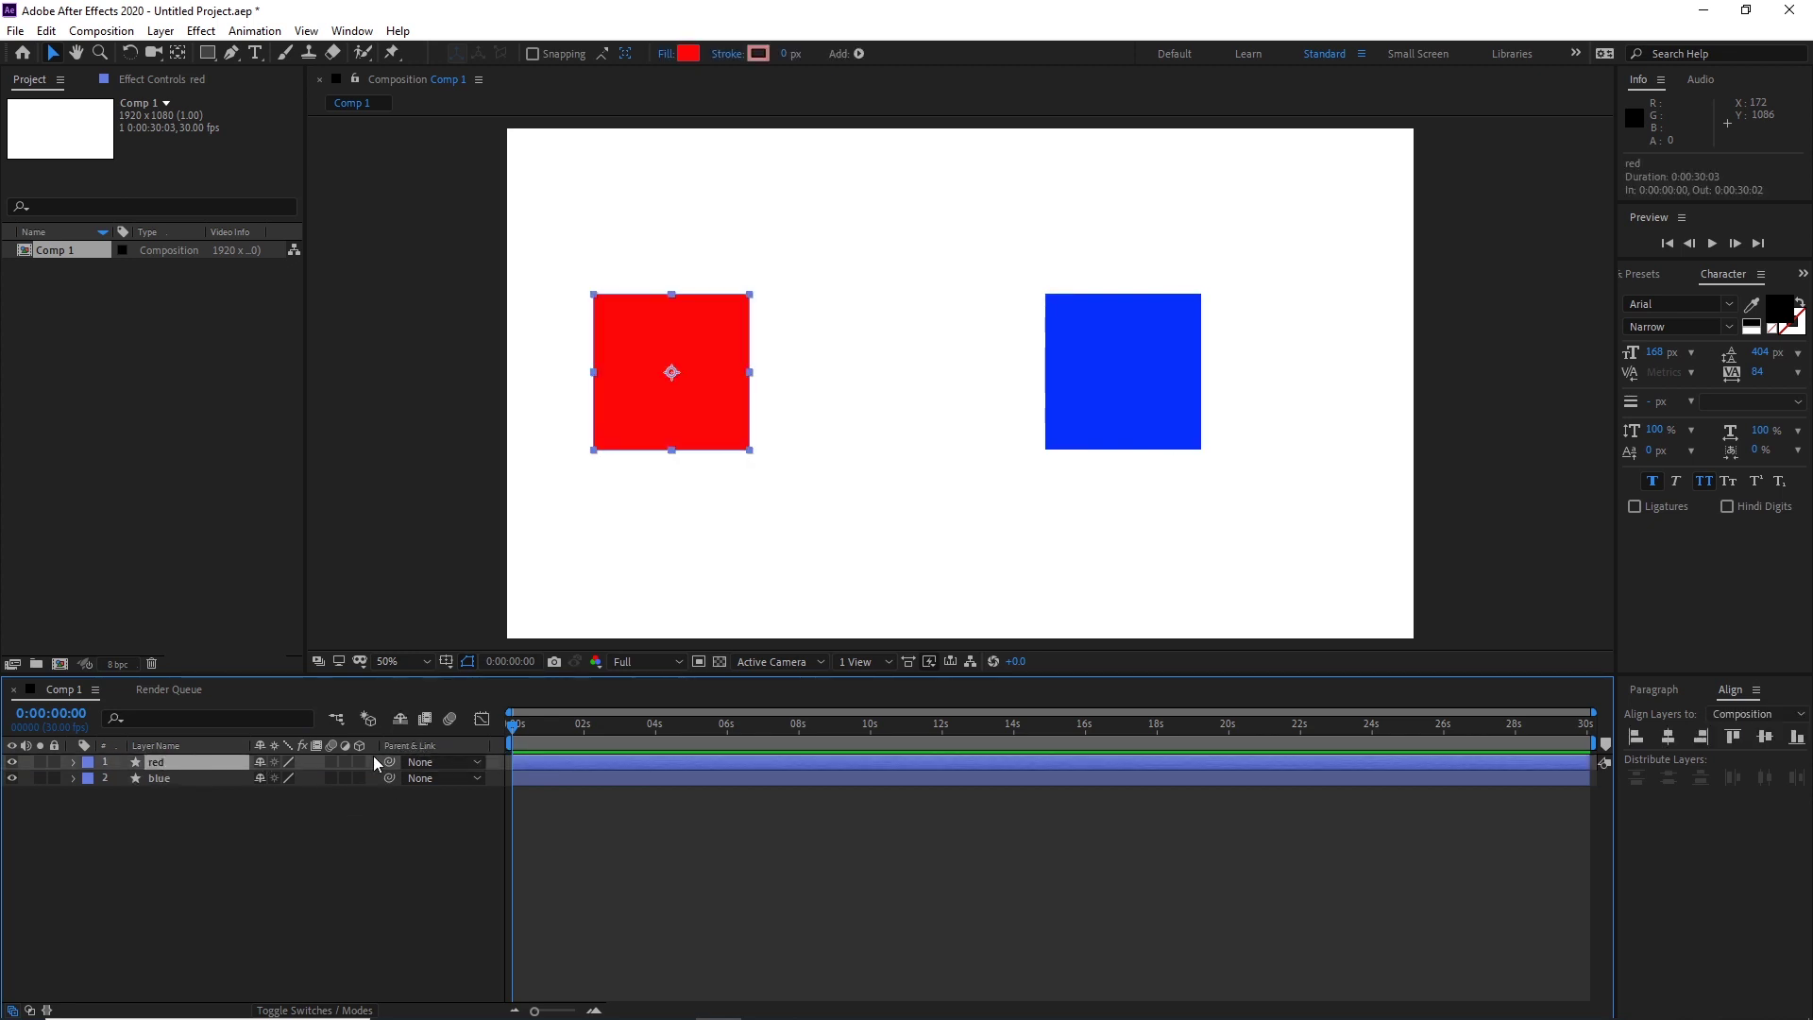
left_click_drag(389, 766, 156, 776)
left_click(184, 831)
Try rotating the blue parent layer to -41°, and undo the rotation
left_click(156, 780)
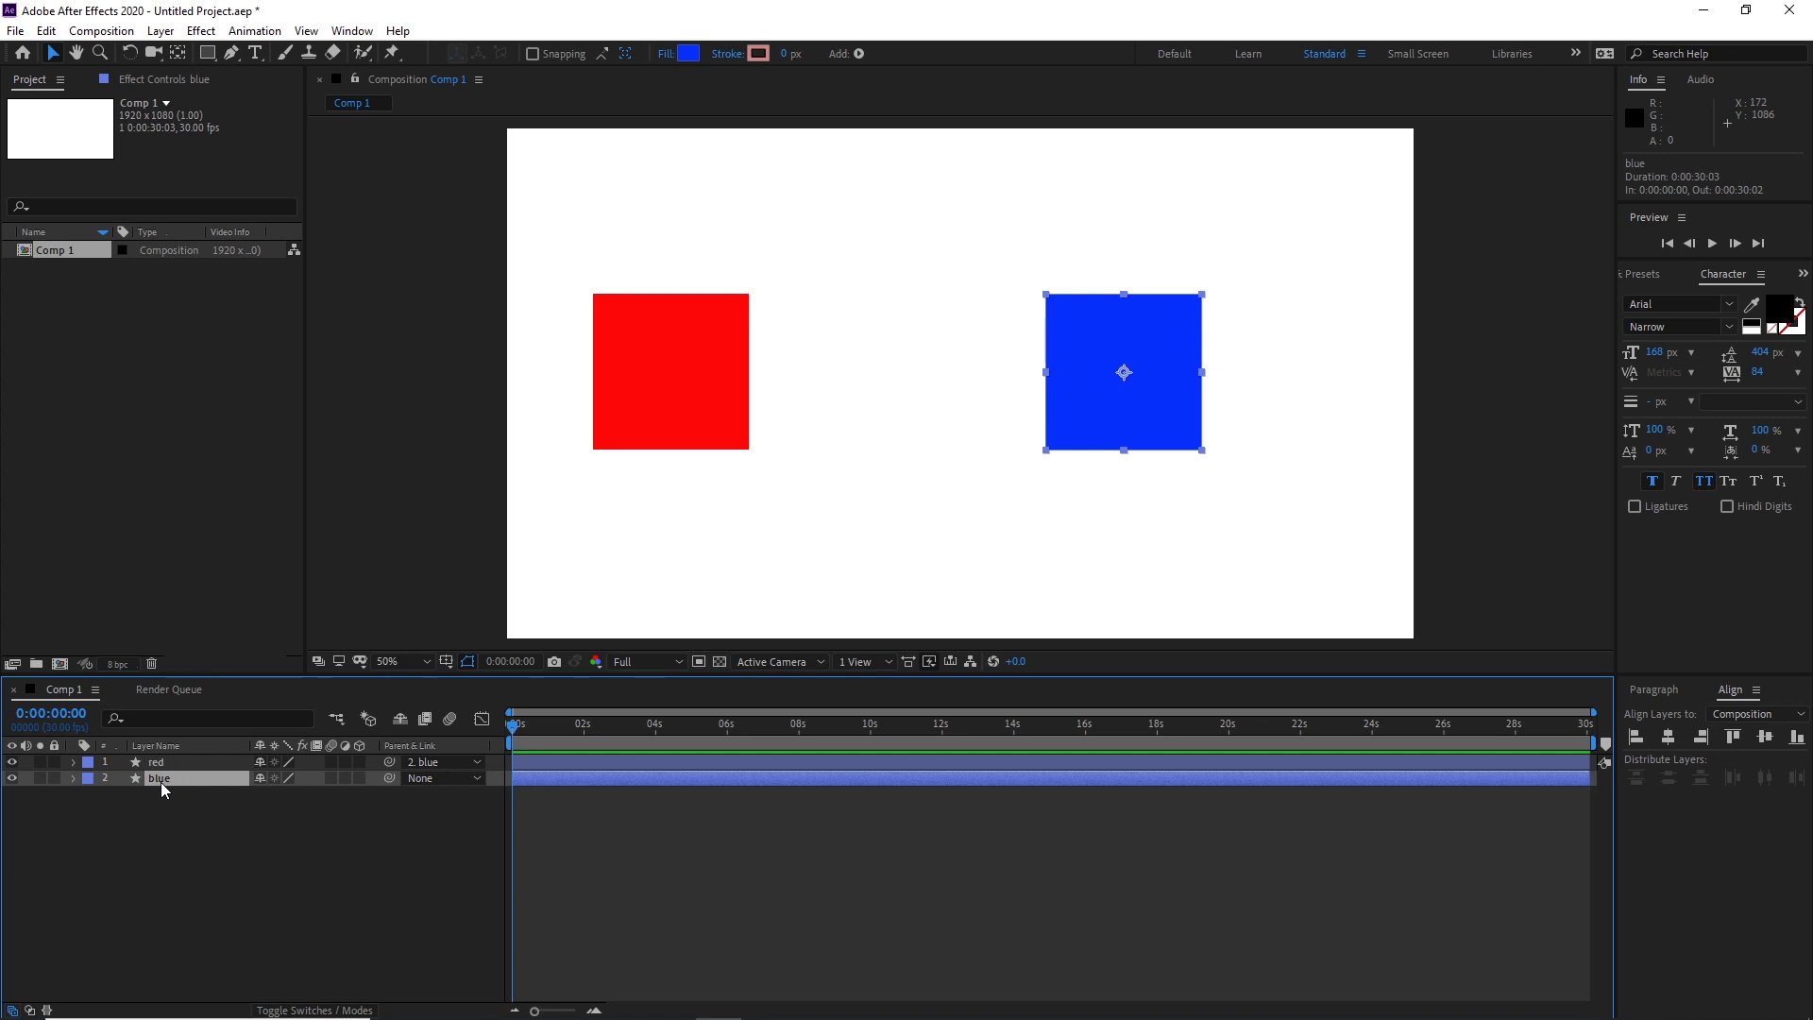
key("r")
left_click_drag(285, 794, 268, 814)
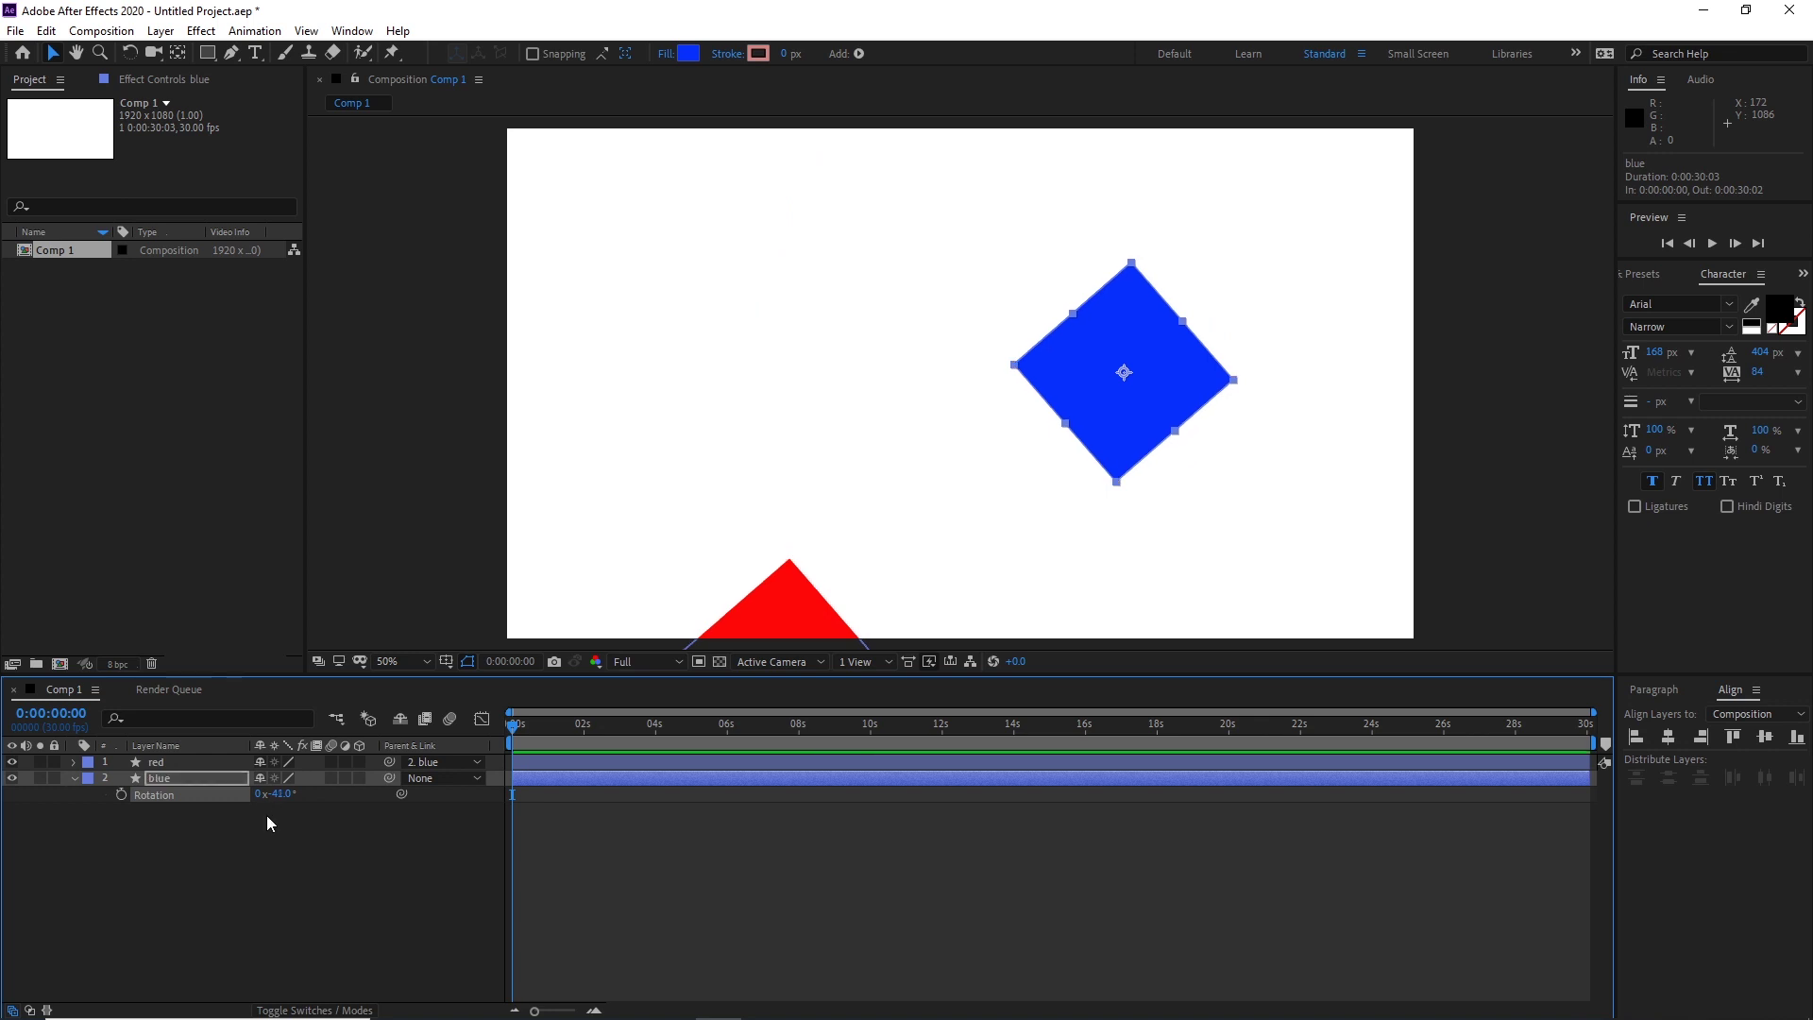
key("ctrl+z")
left_click(281, 850)
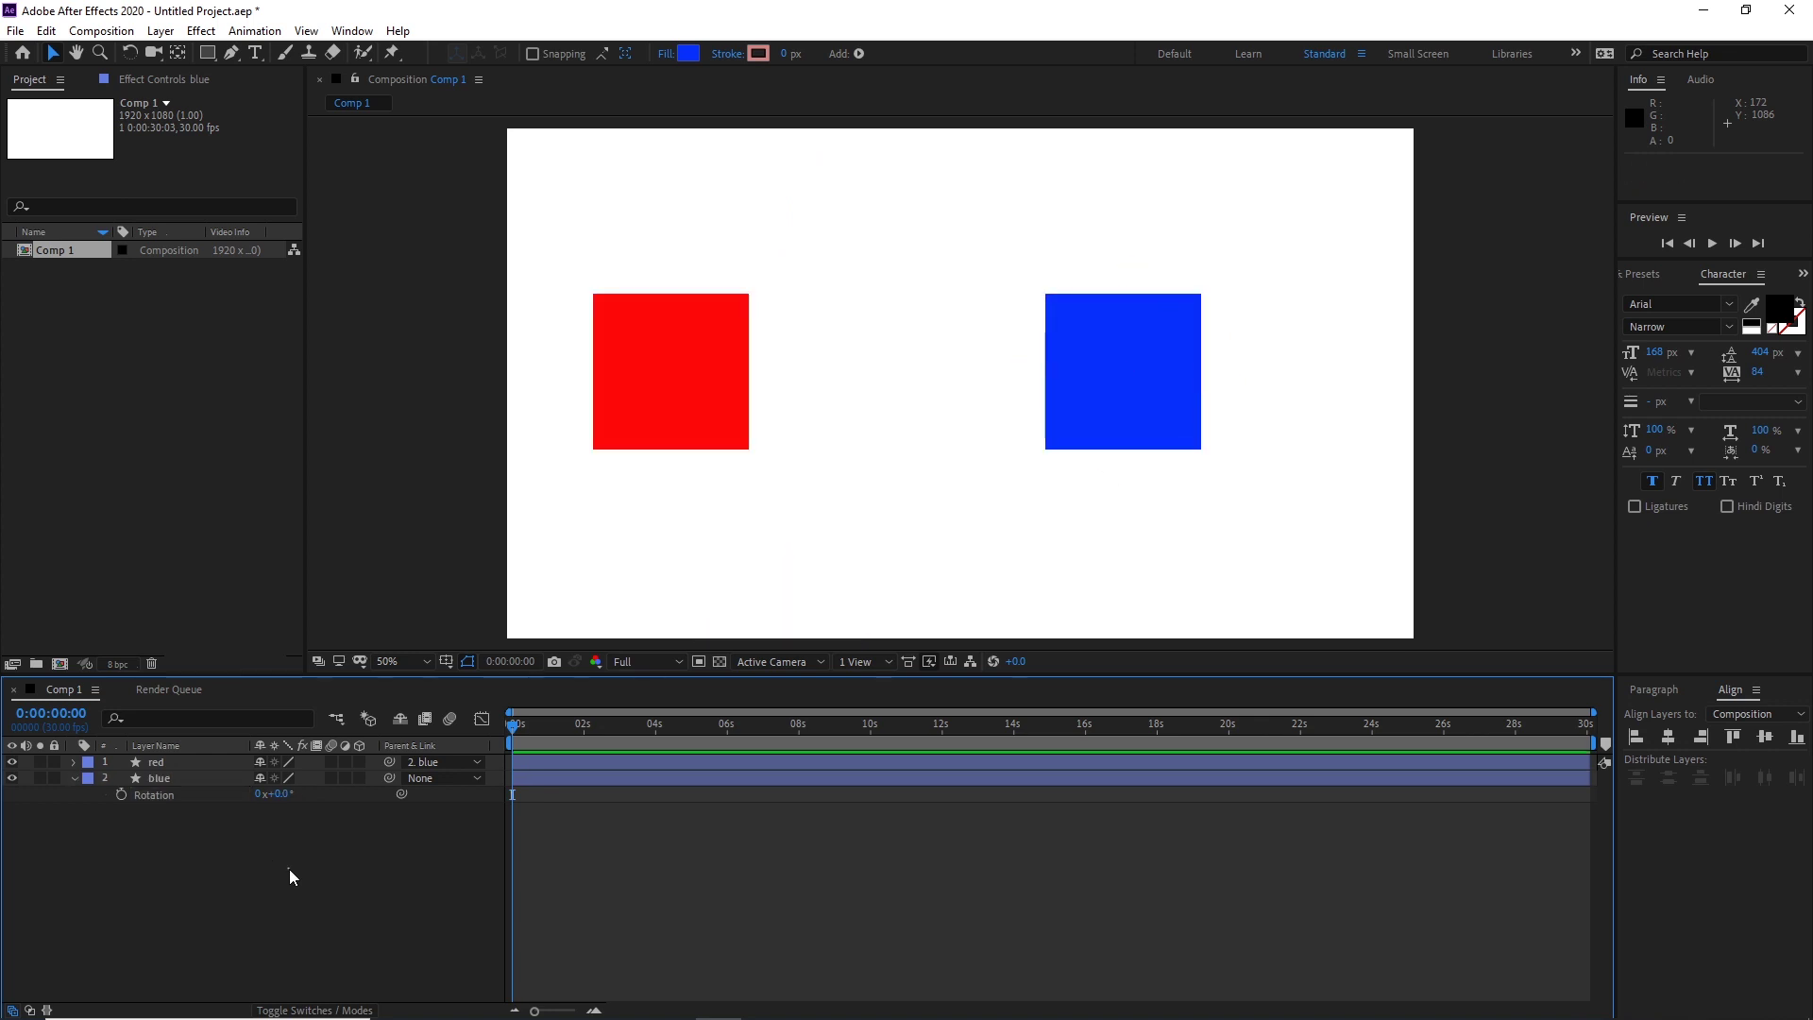
Set the red layer's parent back to None and reveal its Rotation property
left_click(476, 760)
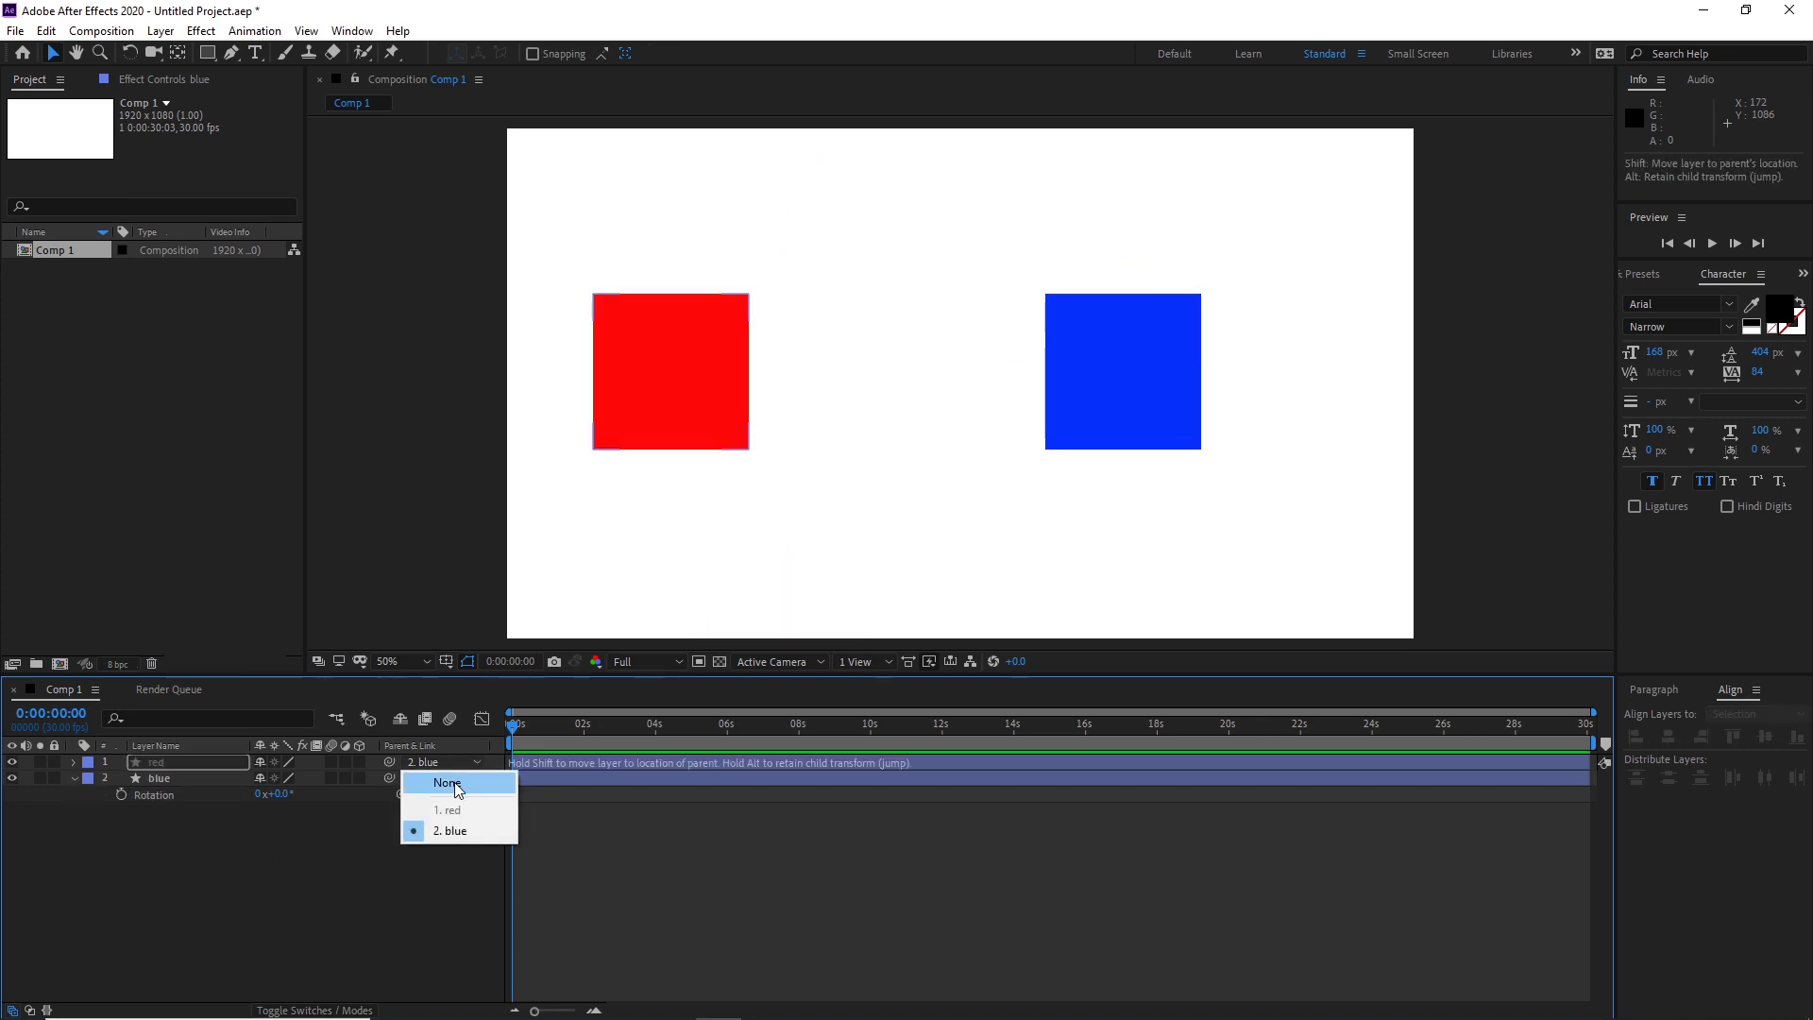
left_click(451, 783)
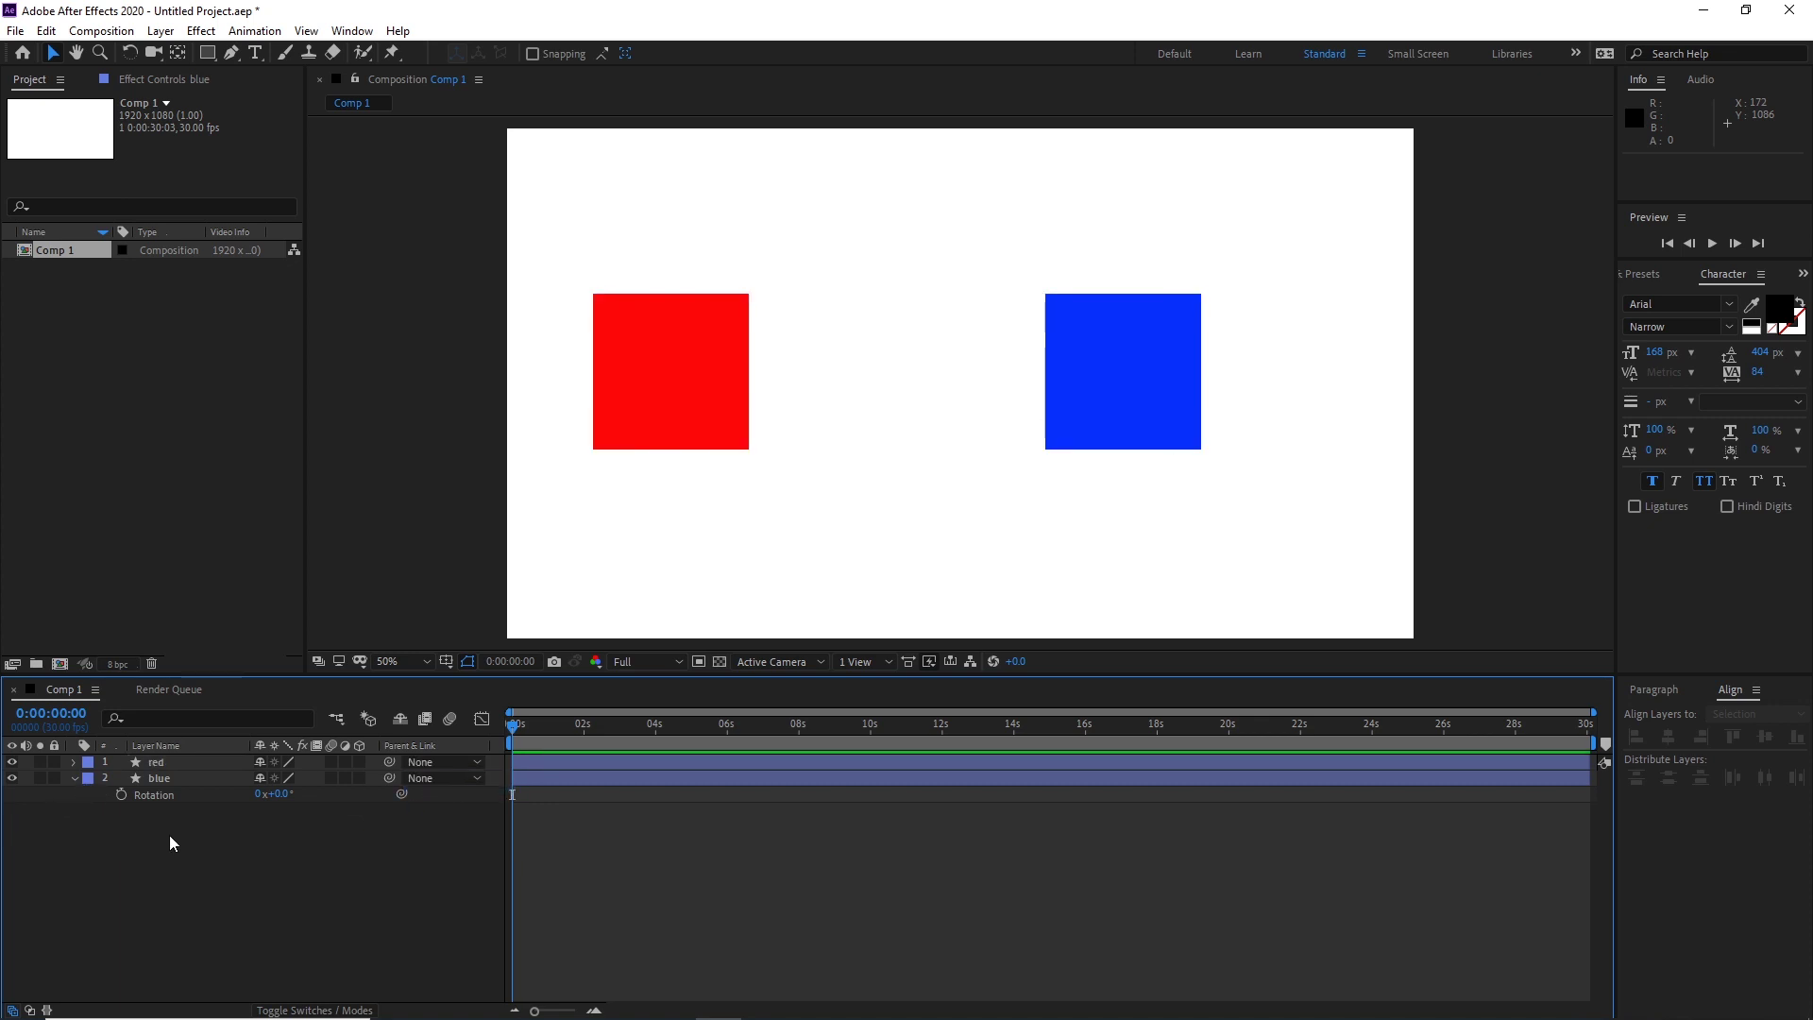
left_click(156, 765)
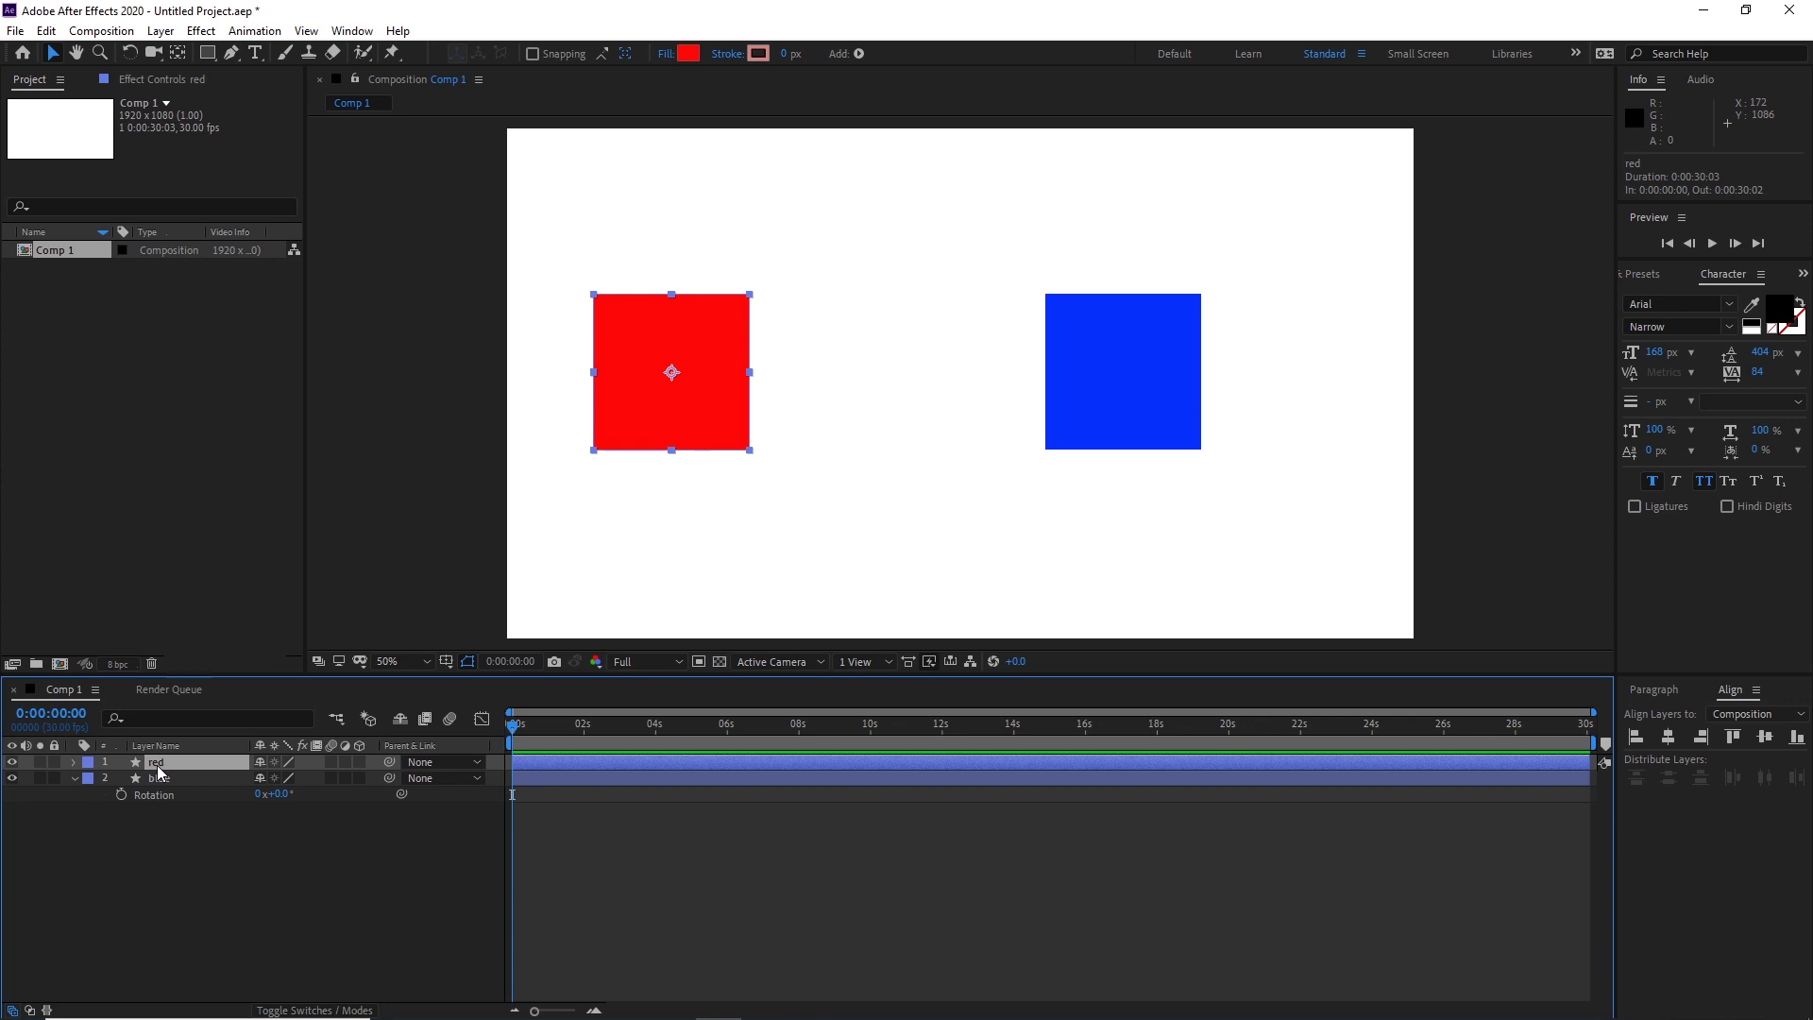
key("r")
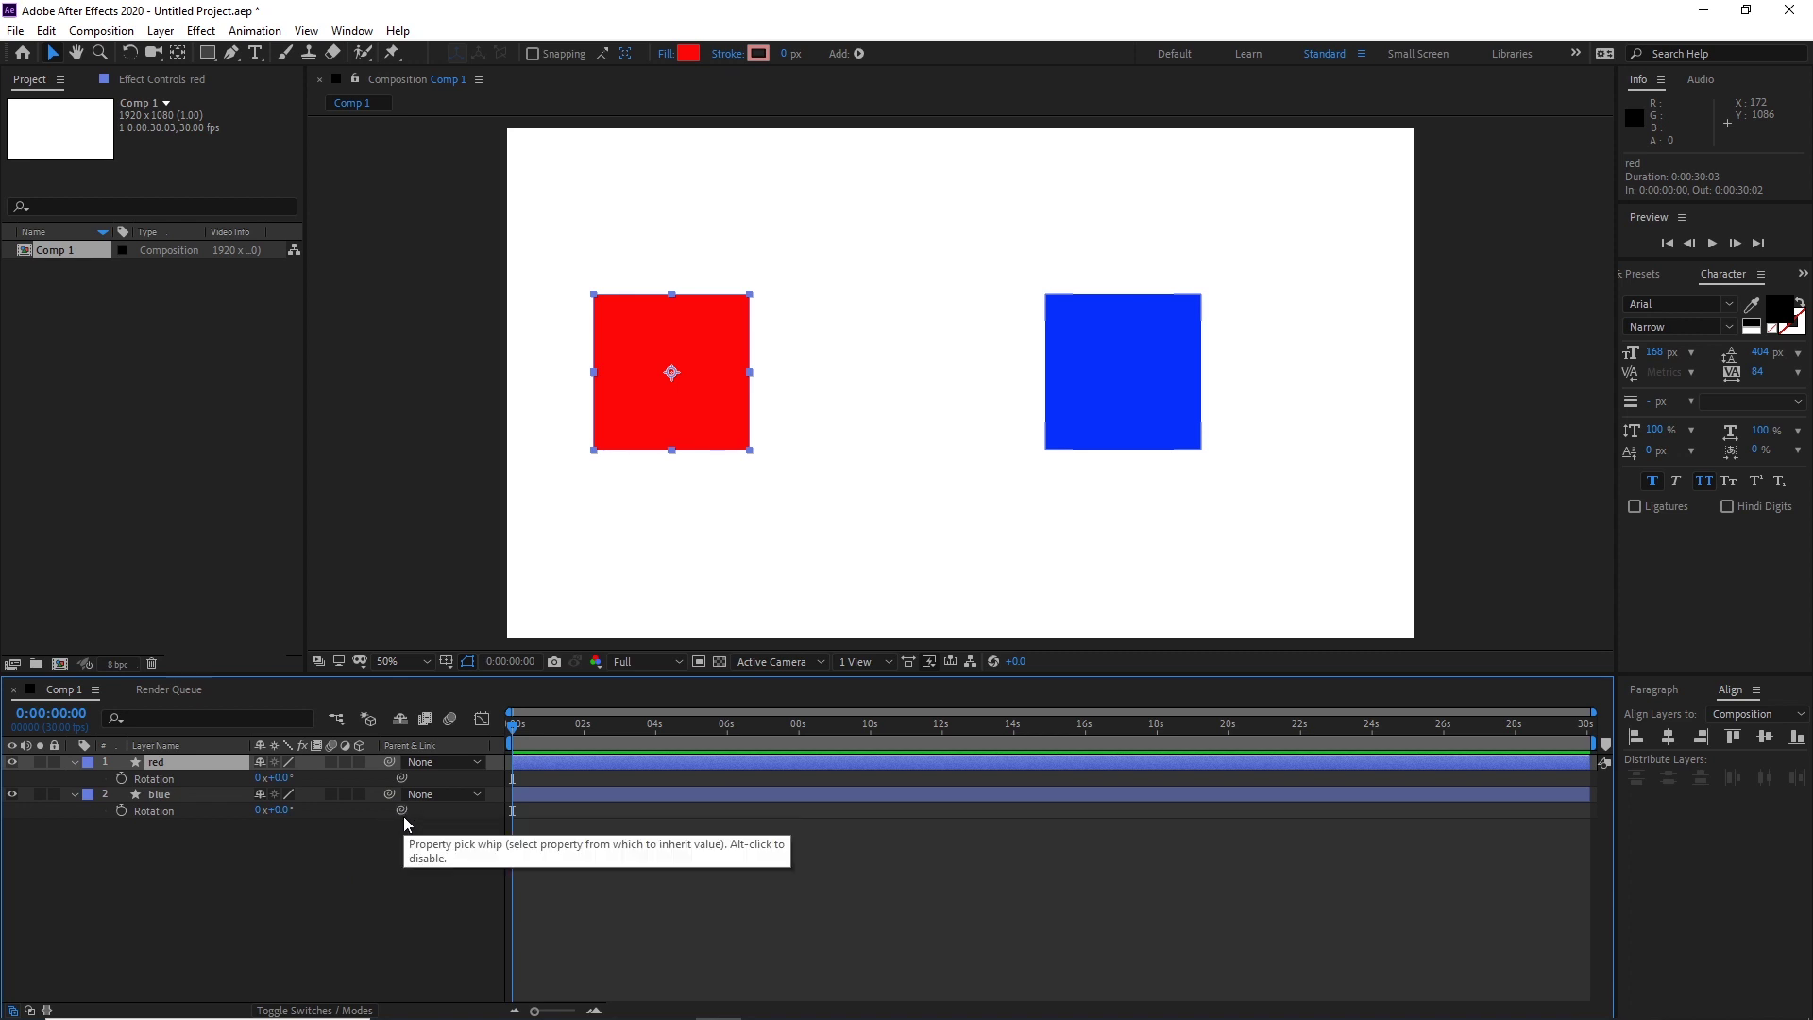
Examine the blue layer's Transform properties and their individual property pick whips
left_click(75, 794)
left_click(75, 794)
left_click(91, 827)
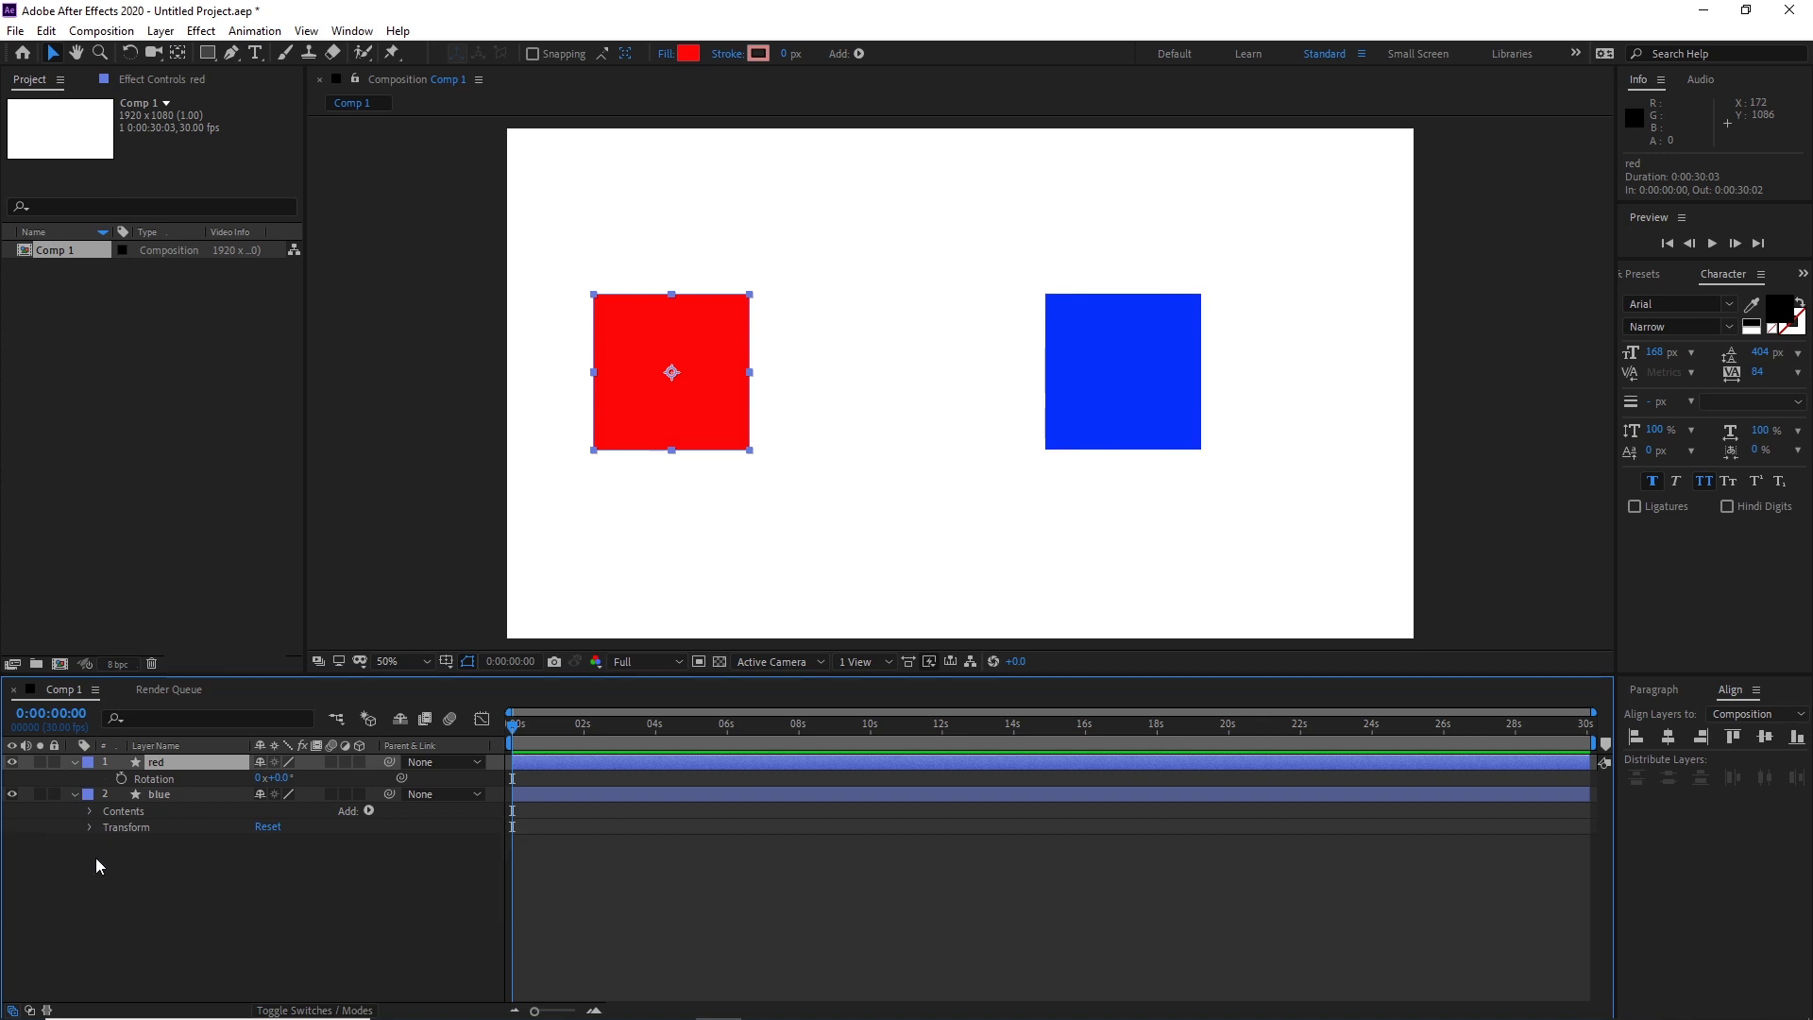
left_click(91, 828)
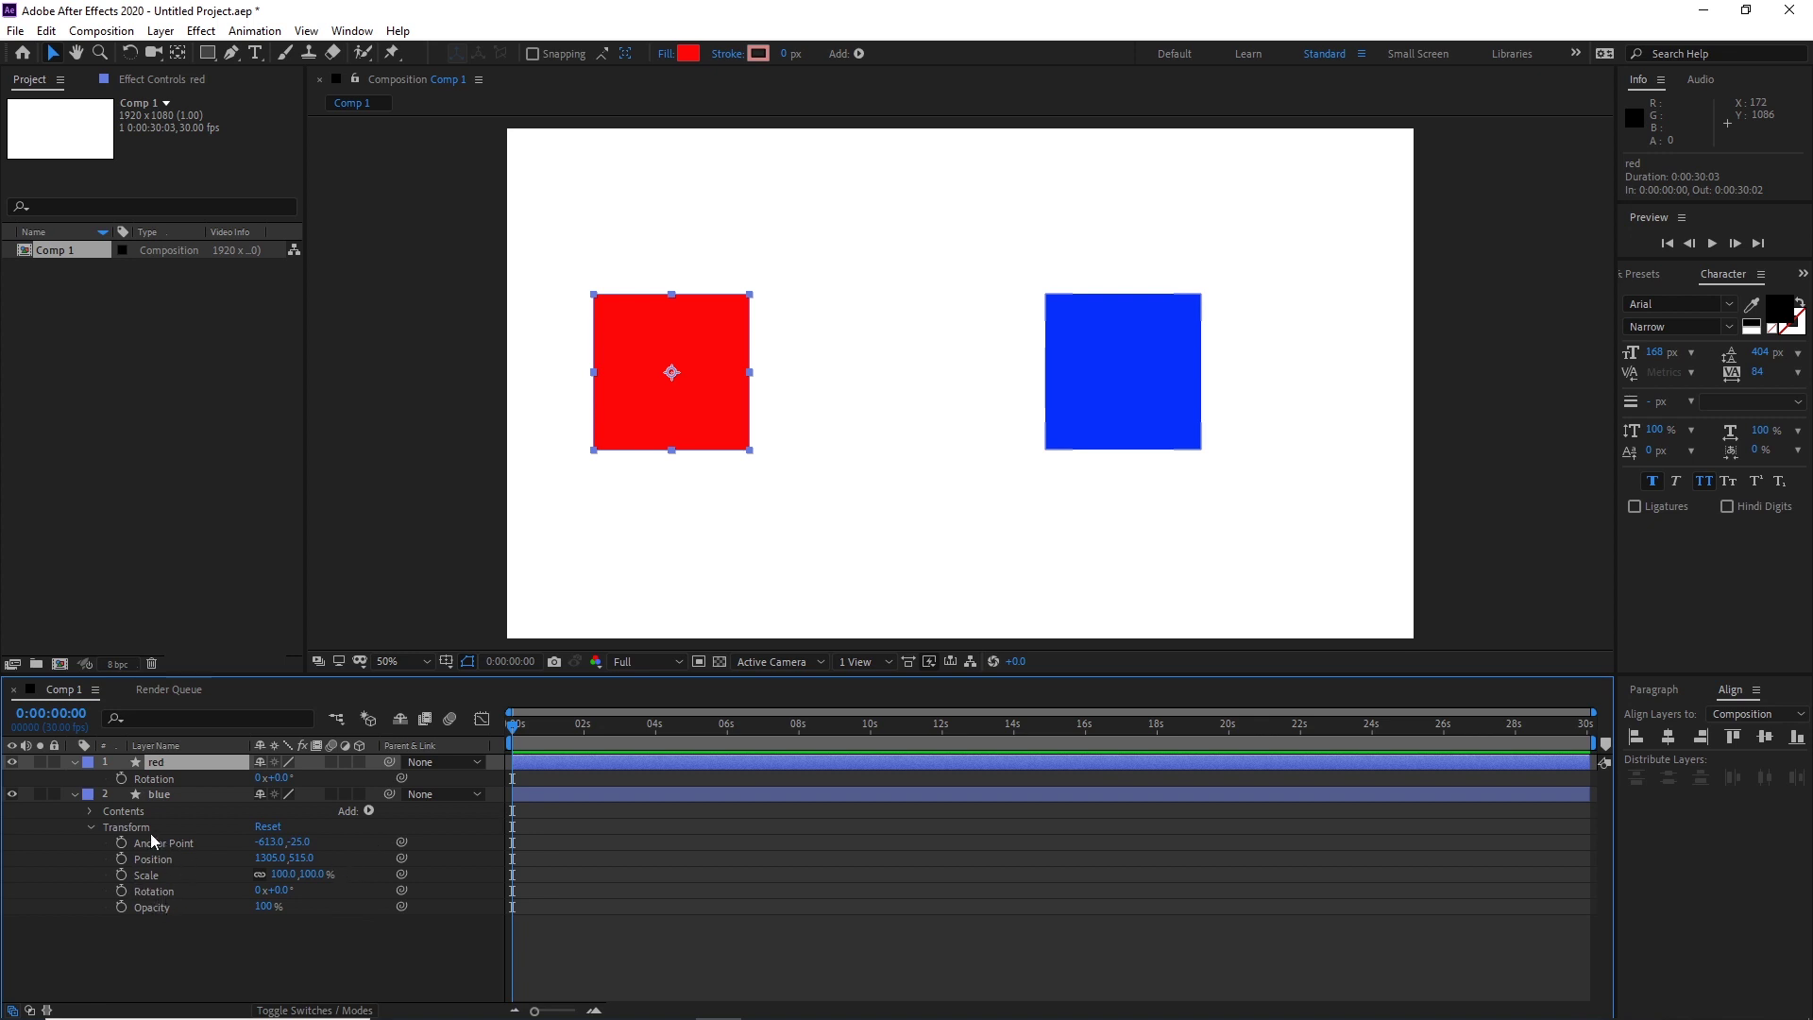
left_click(93, 824)
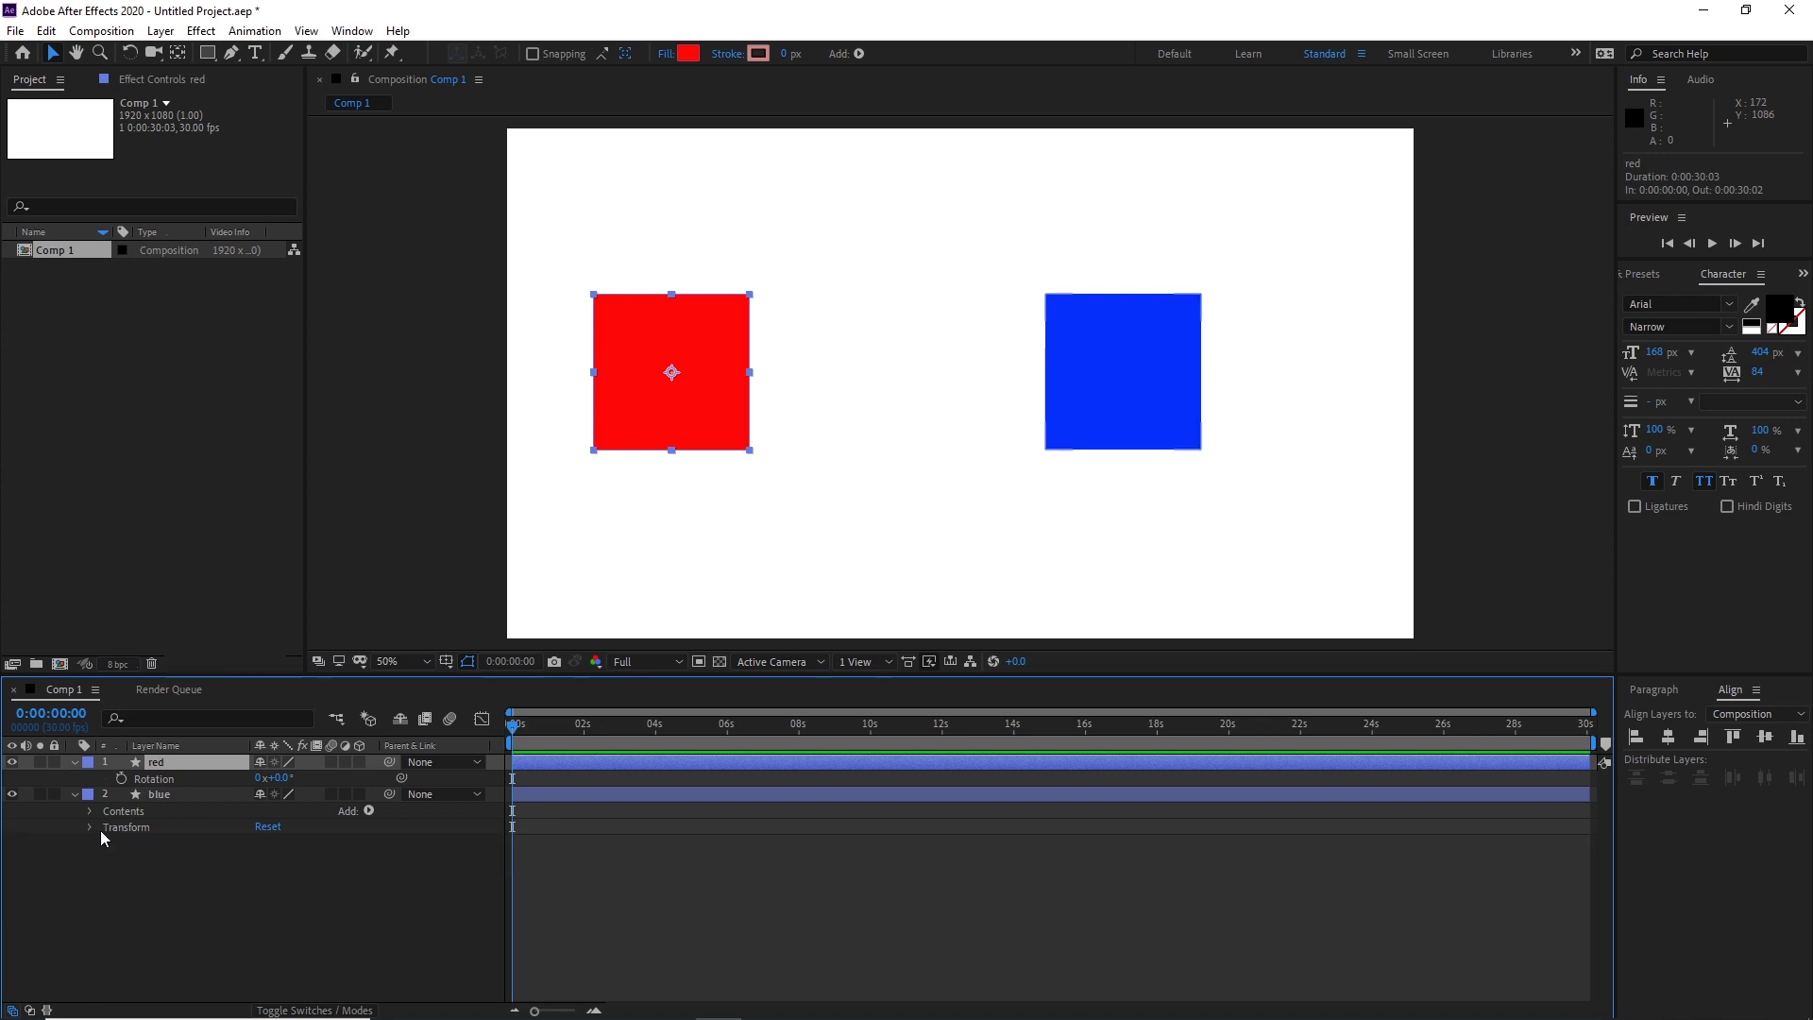
left_click(75, 794)
Link the blue layer's Rotation to the red layer's Rotation with the property pick whip and show the resulting expression
left_click(151, 797)
key("r")
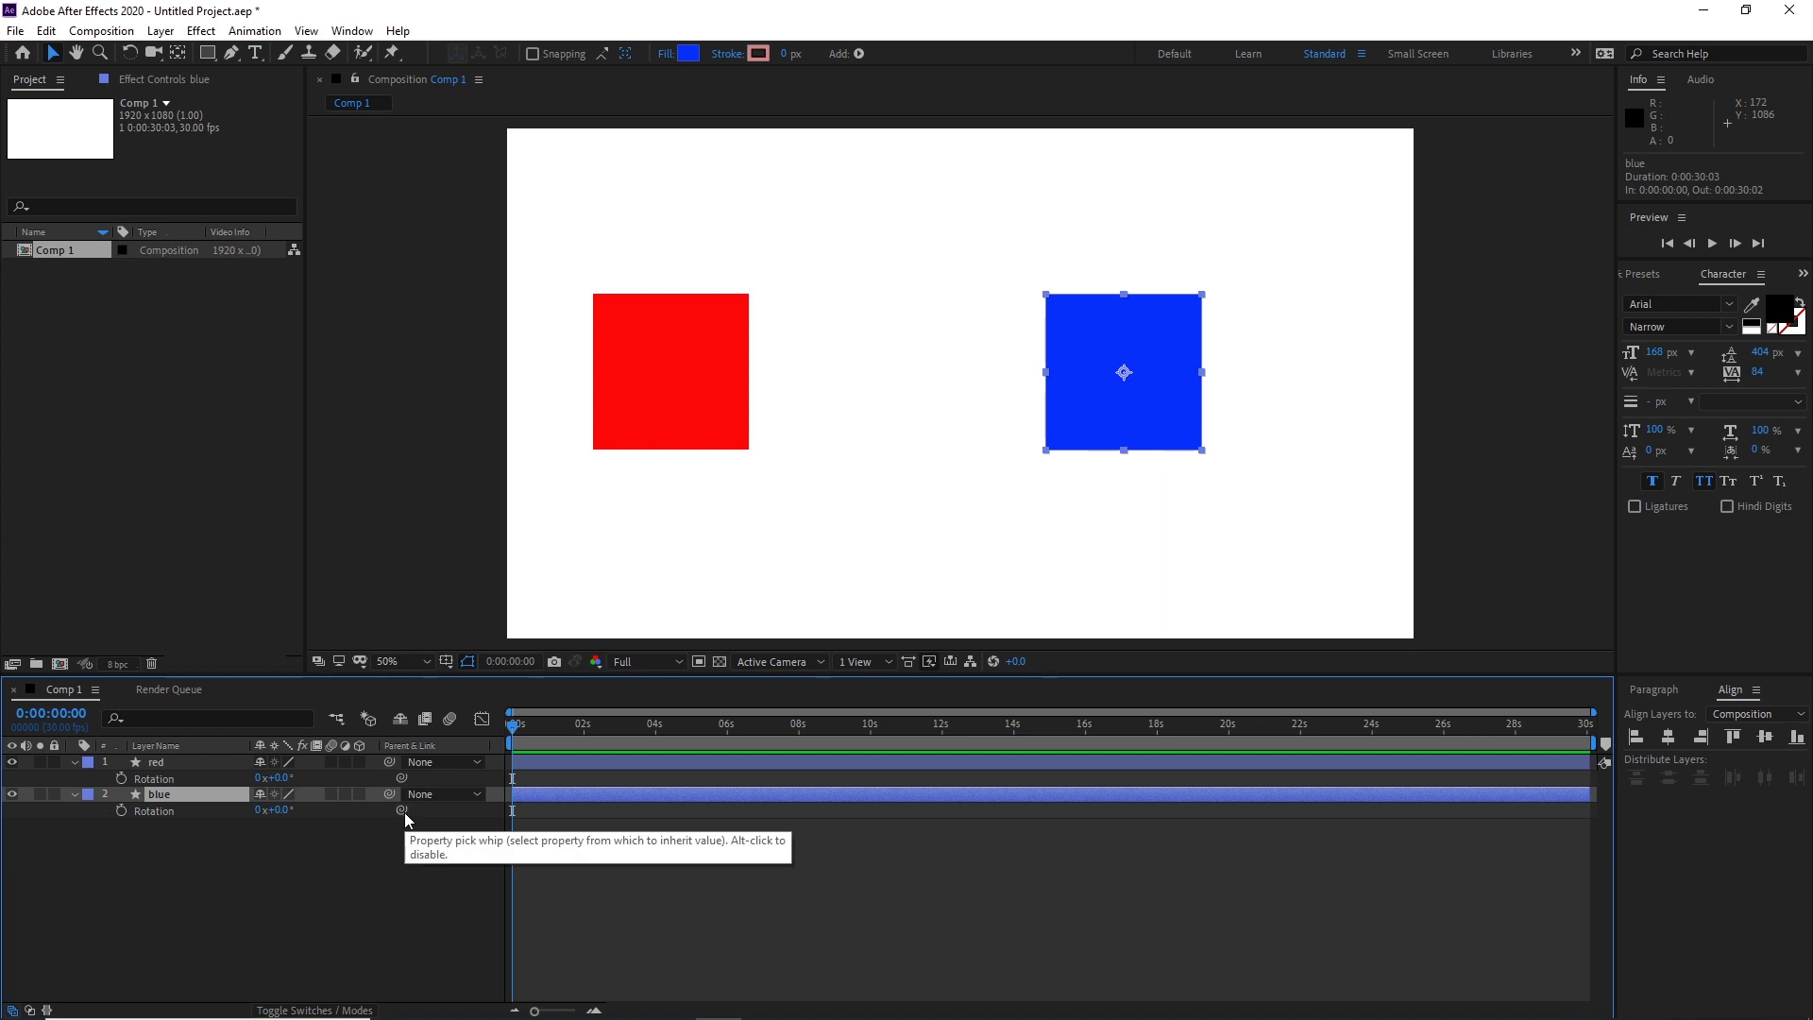
left_click_drag(400, 810, 162, 782)
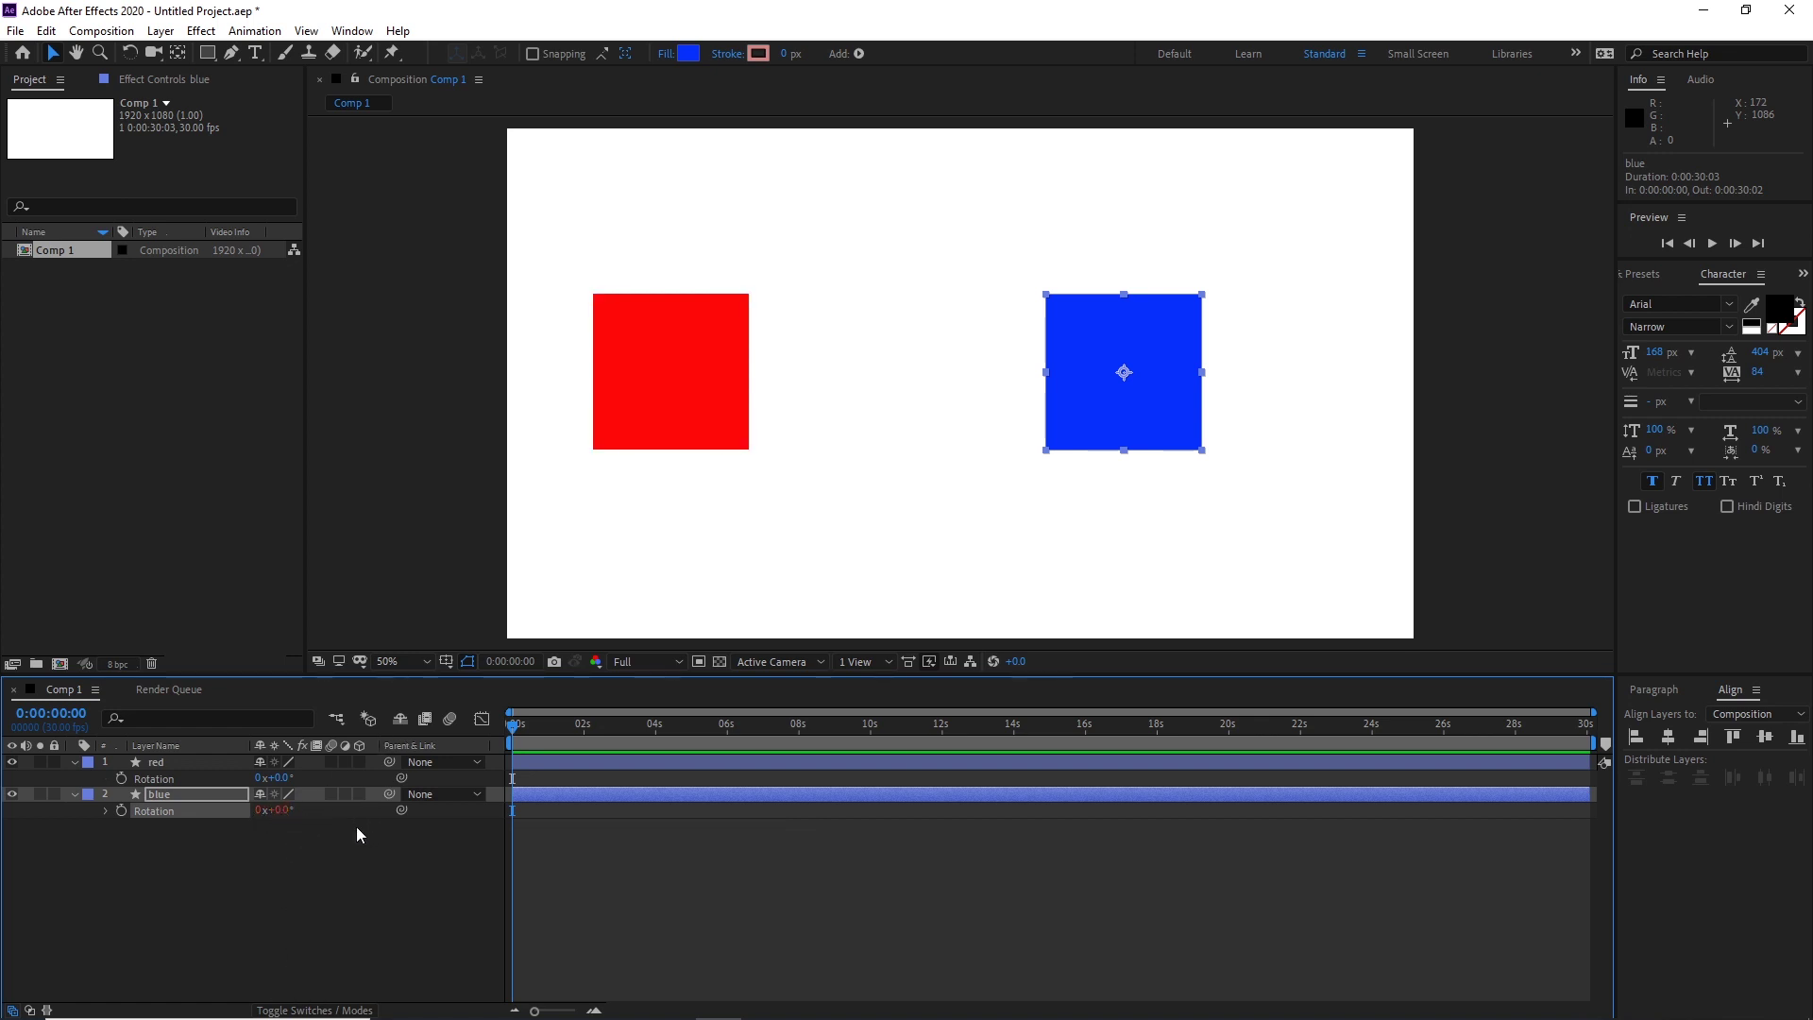
left_click(104, 811)
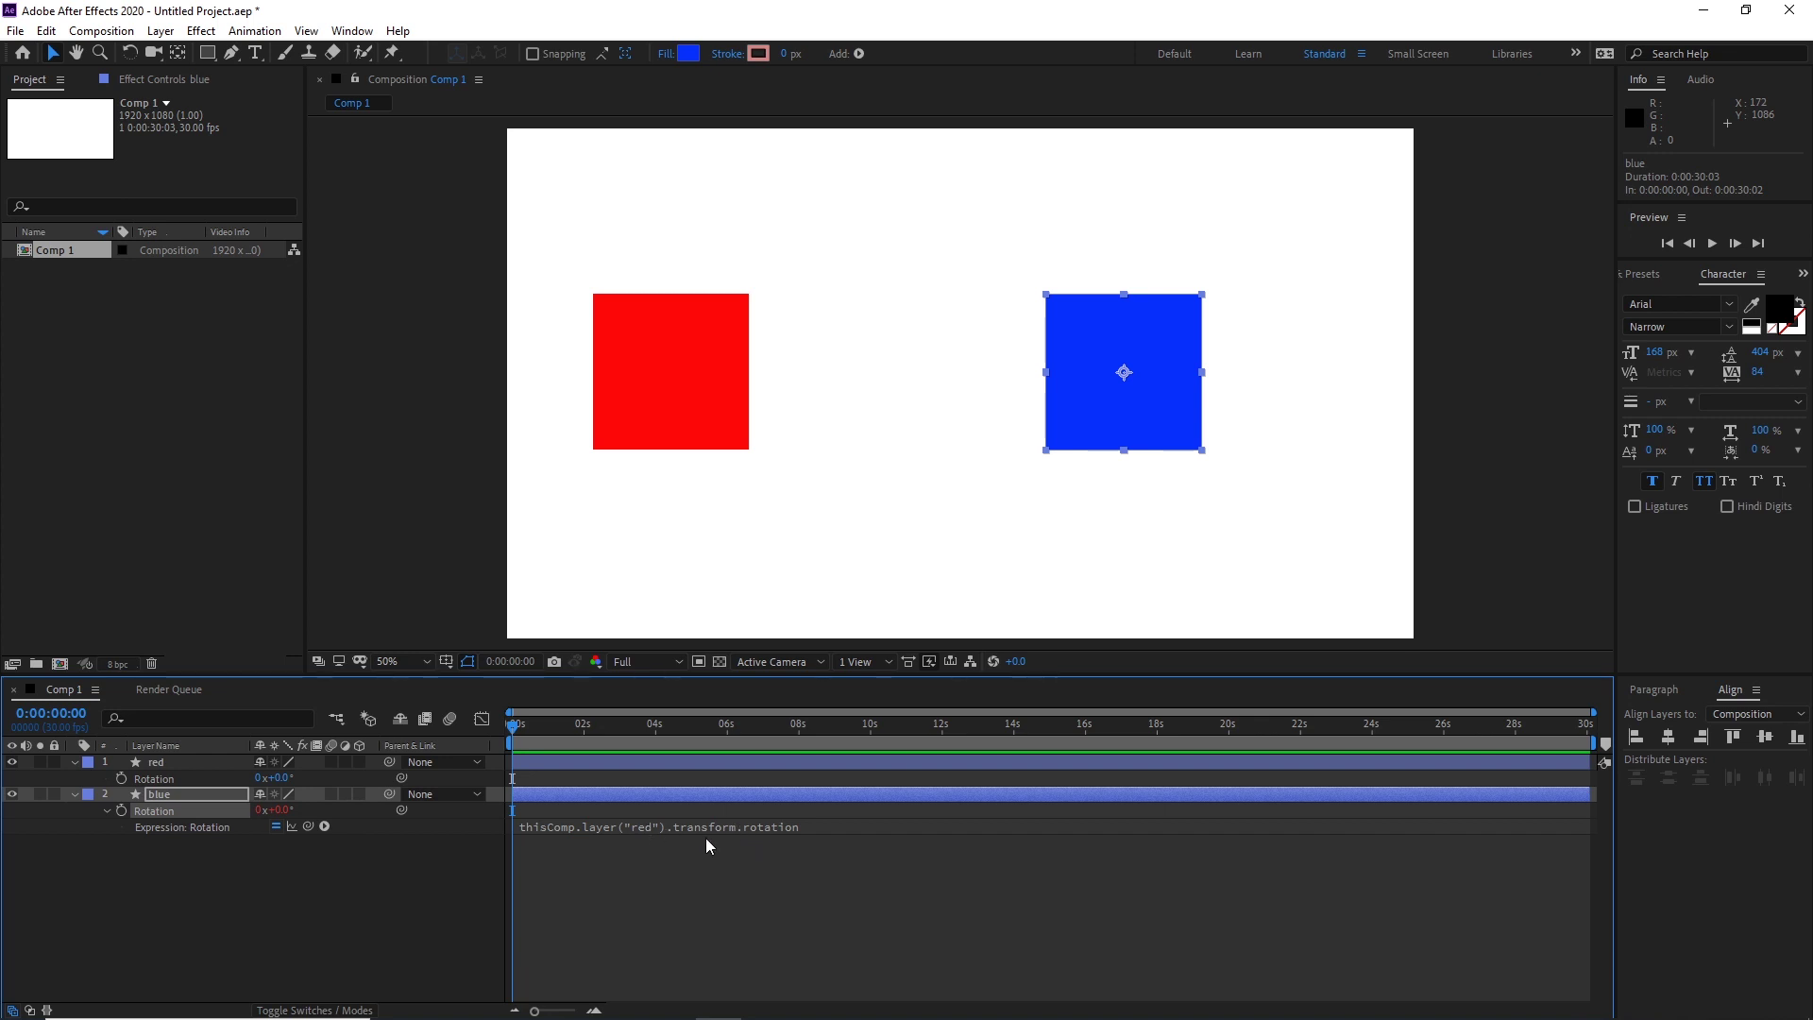
Rotate the red layer to 46°
left_click(291, 910)
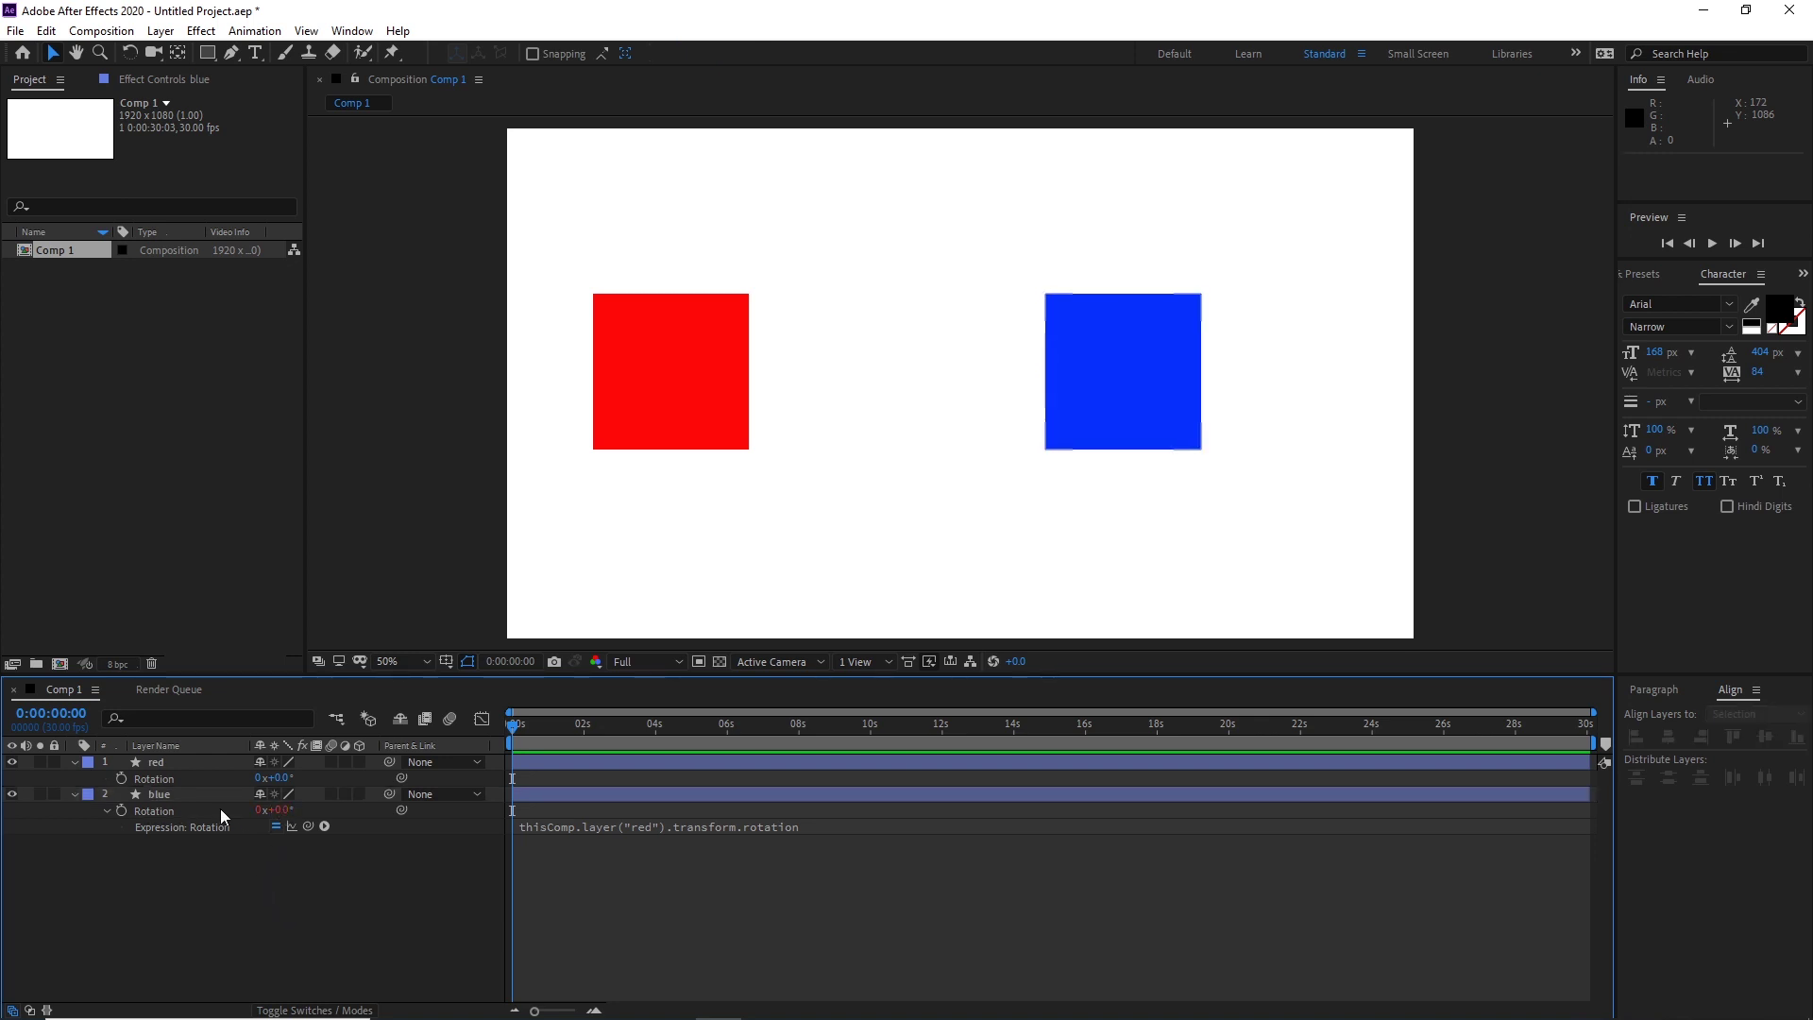
left_click_drag(284, 780, 333, 784)
left_click(189, 762)
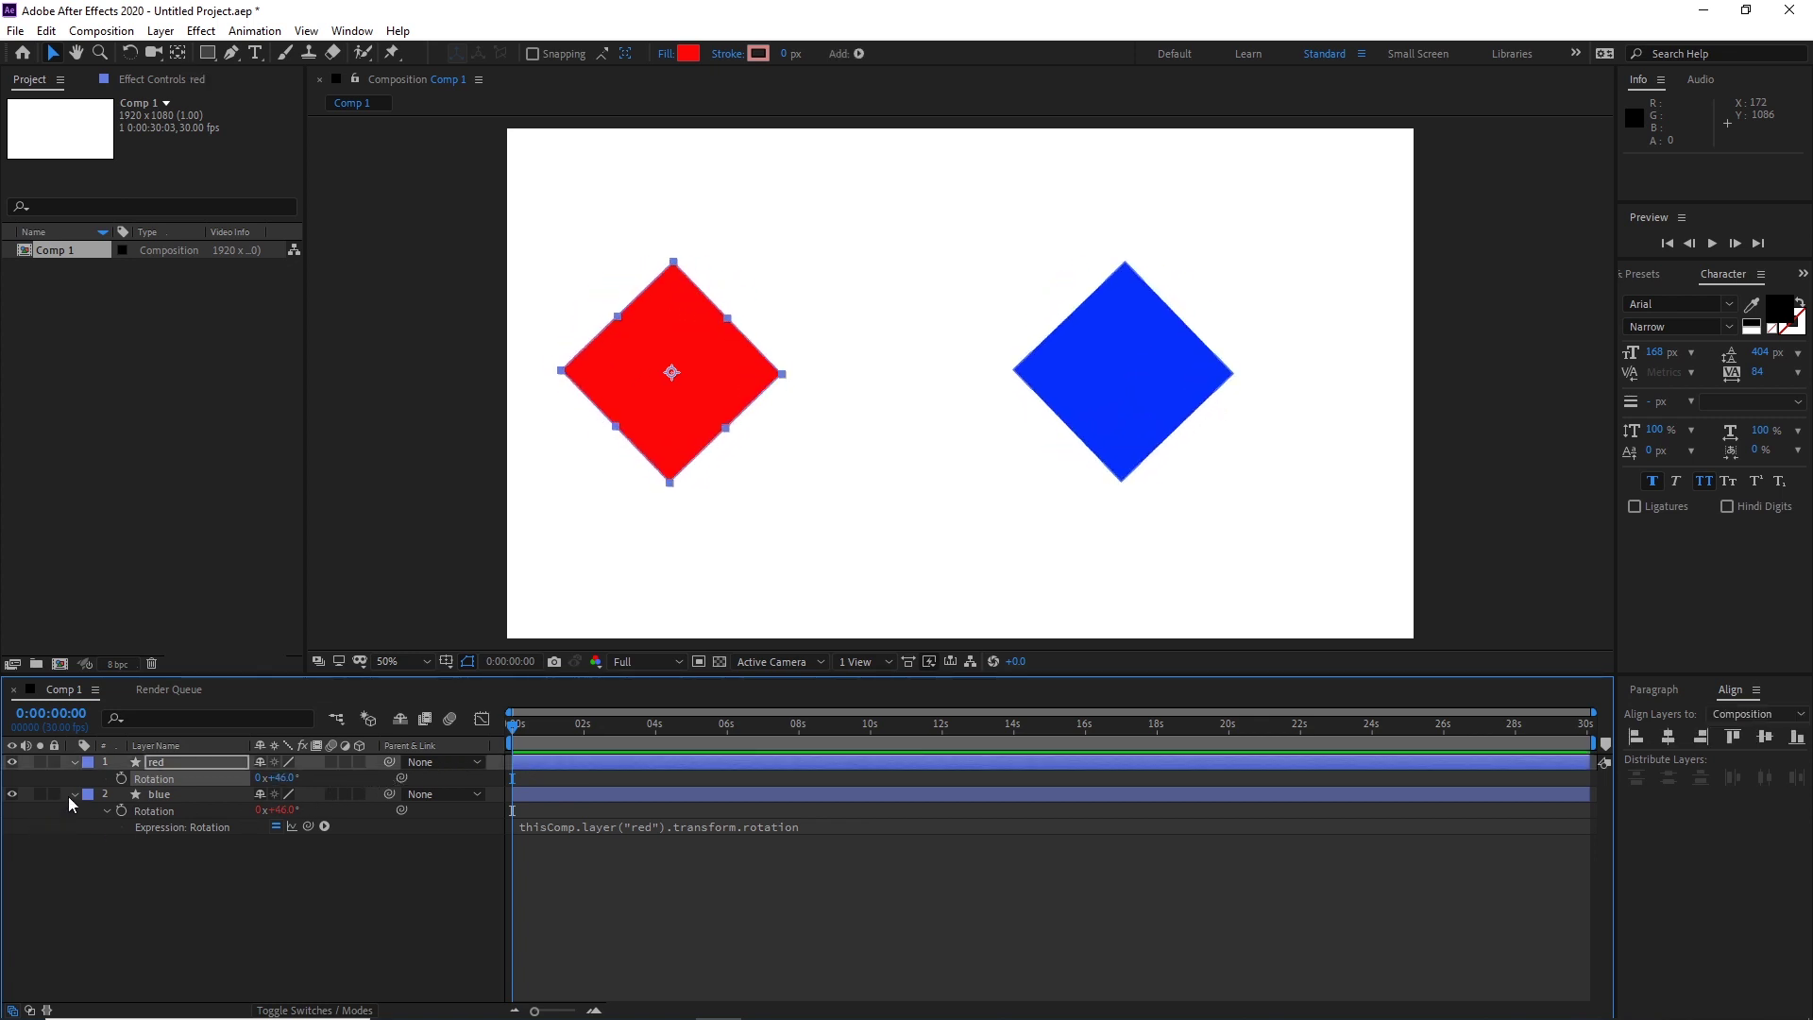
Reveal the Scale property of both the blue and red layers
left_click(162, 795)
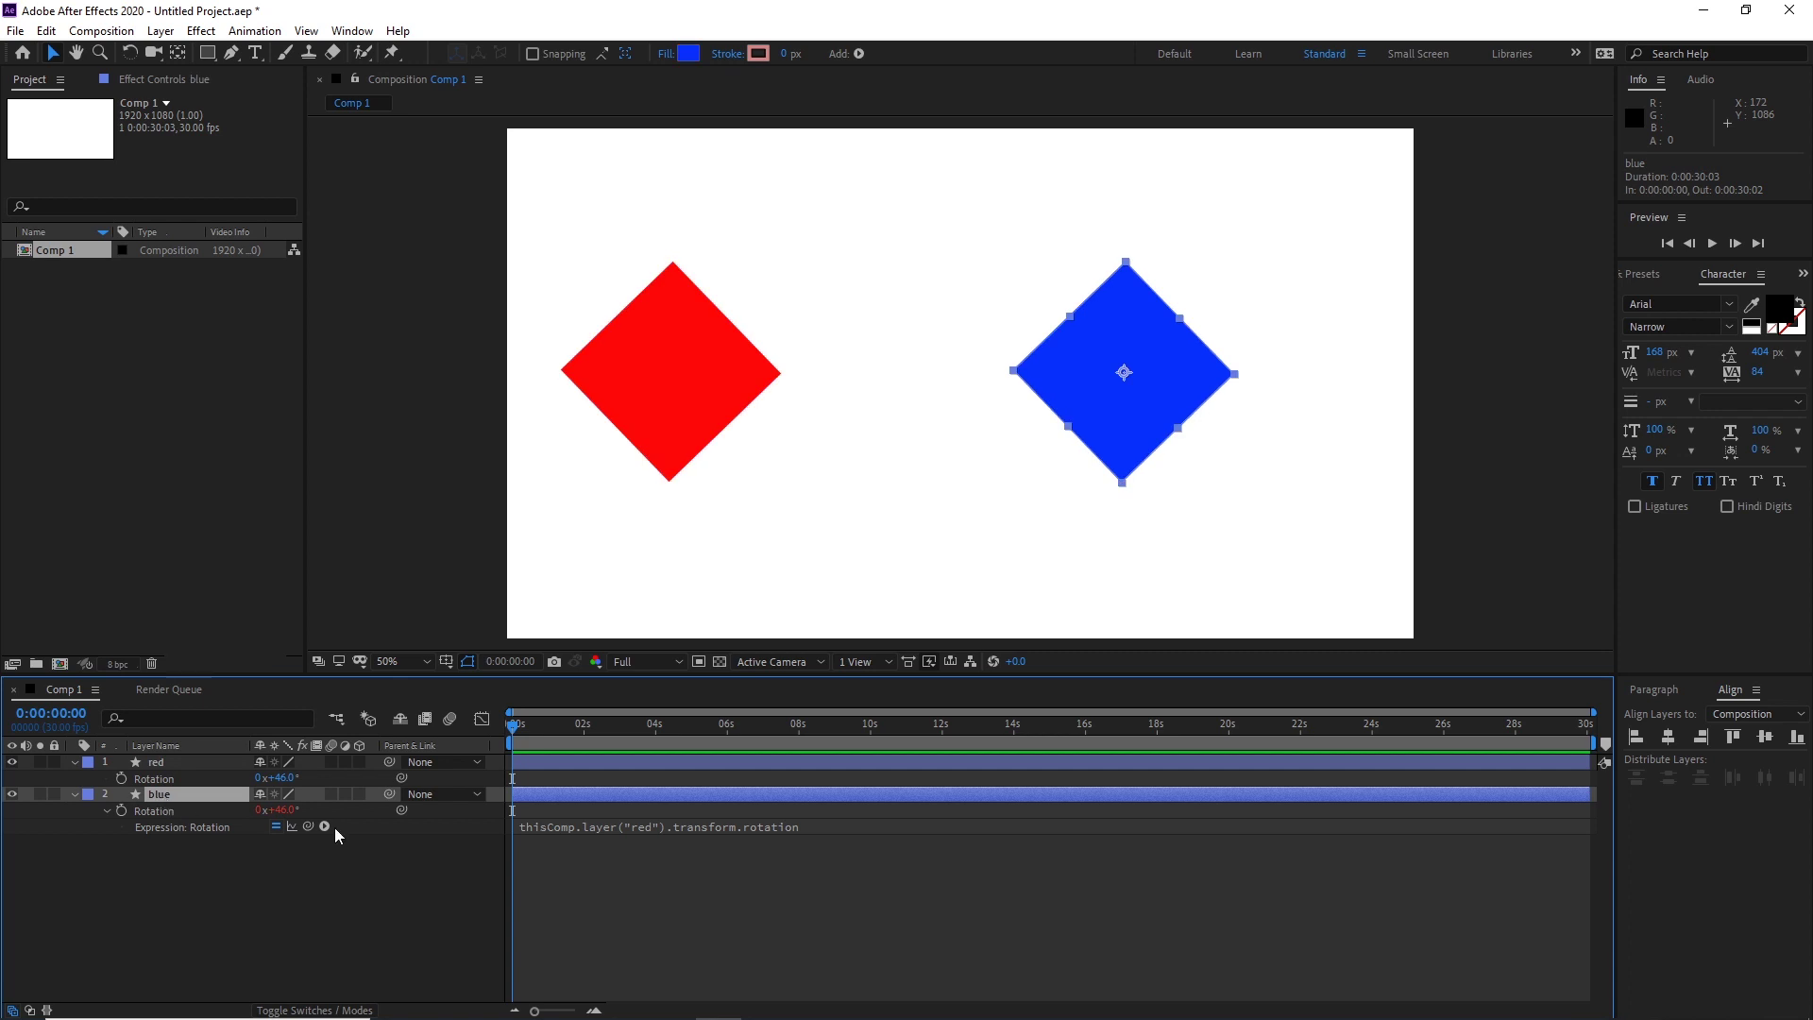
key("s")
left_click(155, 761)
key("s")
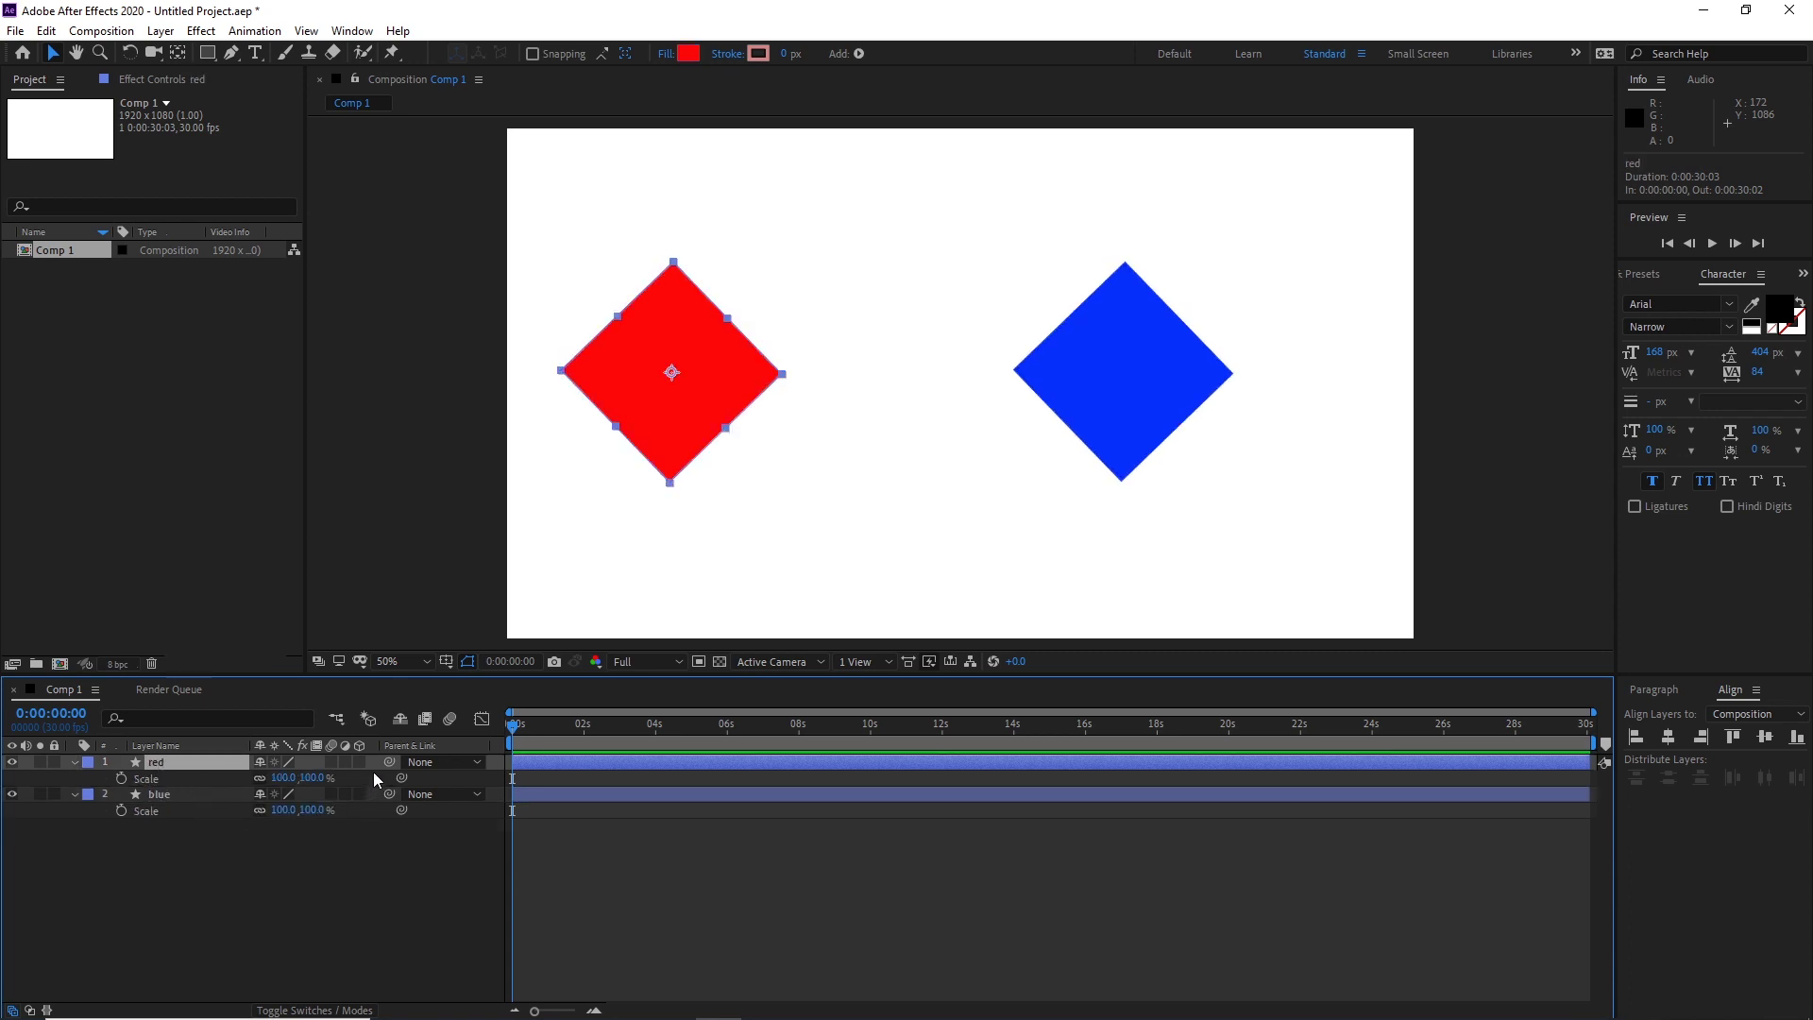
Try to parent the whole red layer to the blue layer, and undo it
left_click_drag(390, 762, 186, 796)
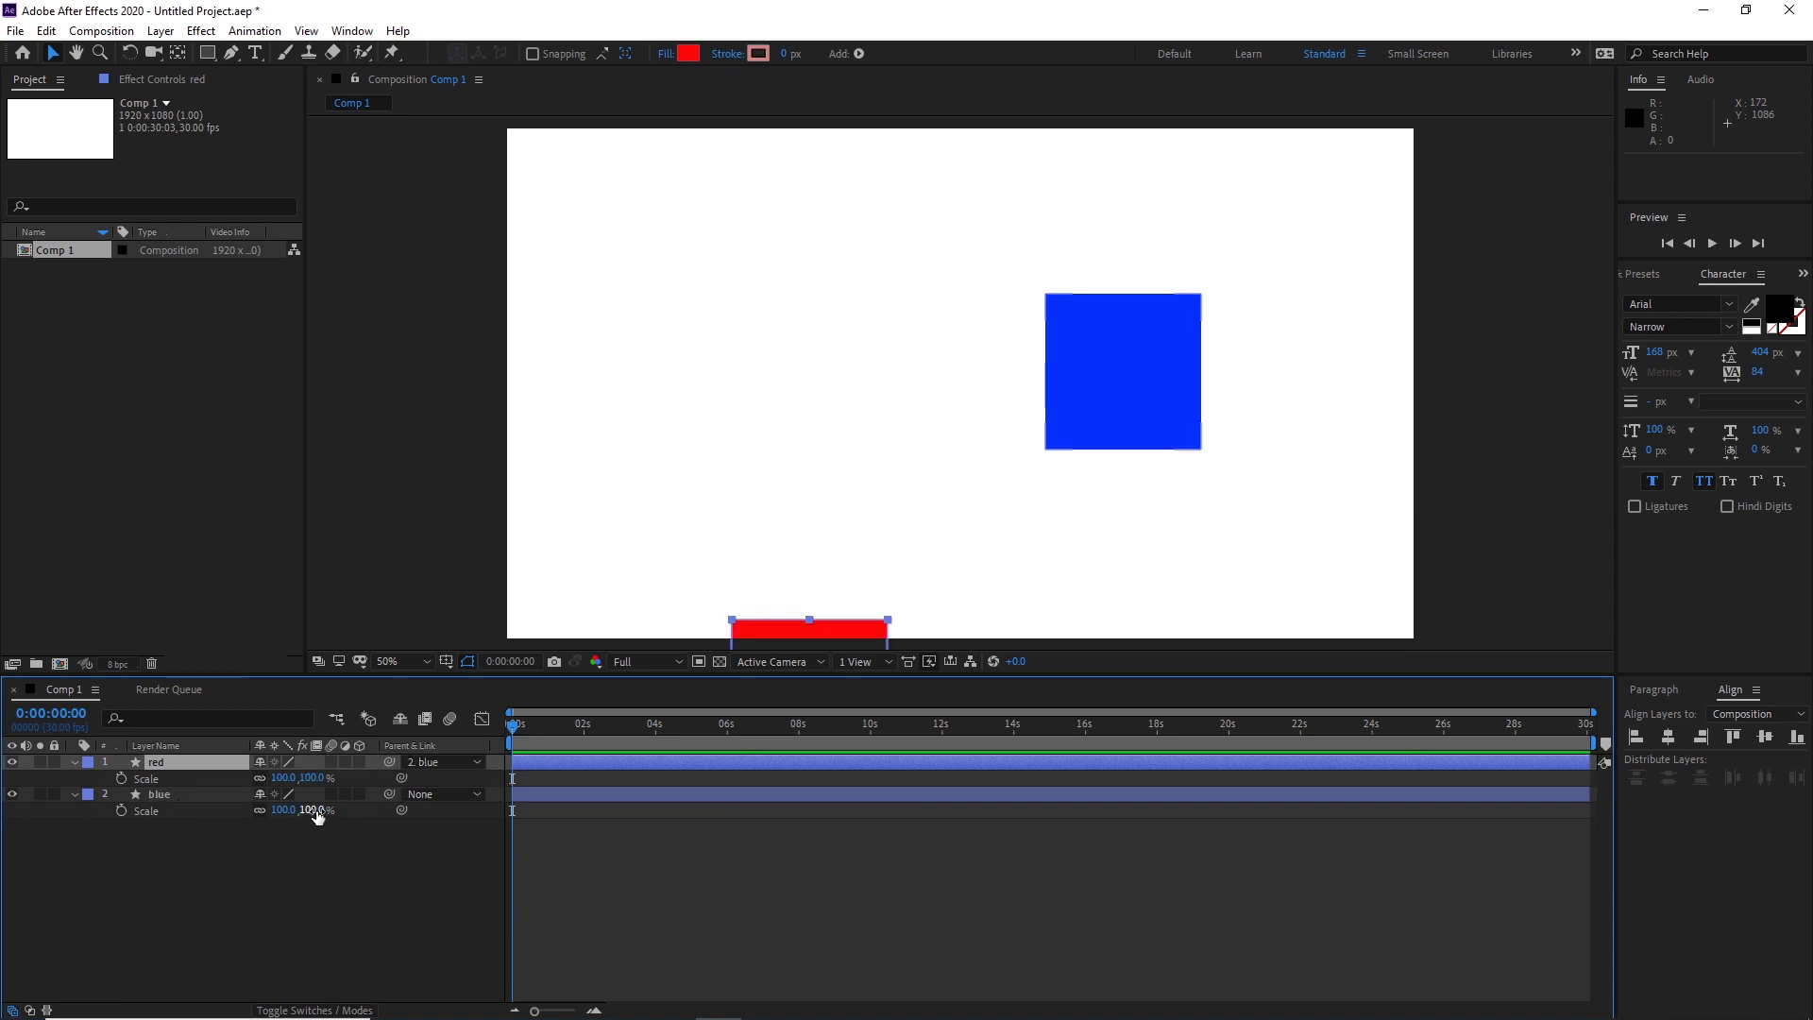
key("ctrl+z")
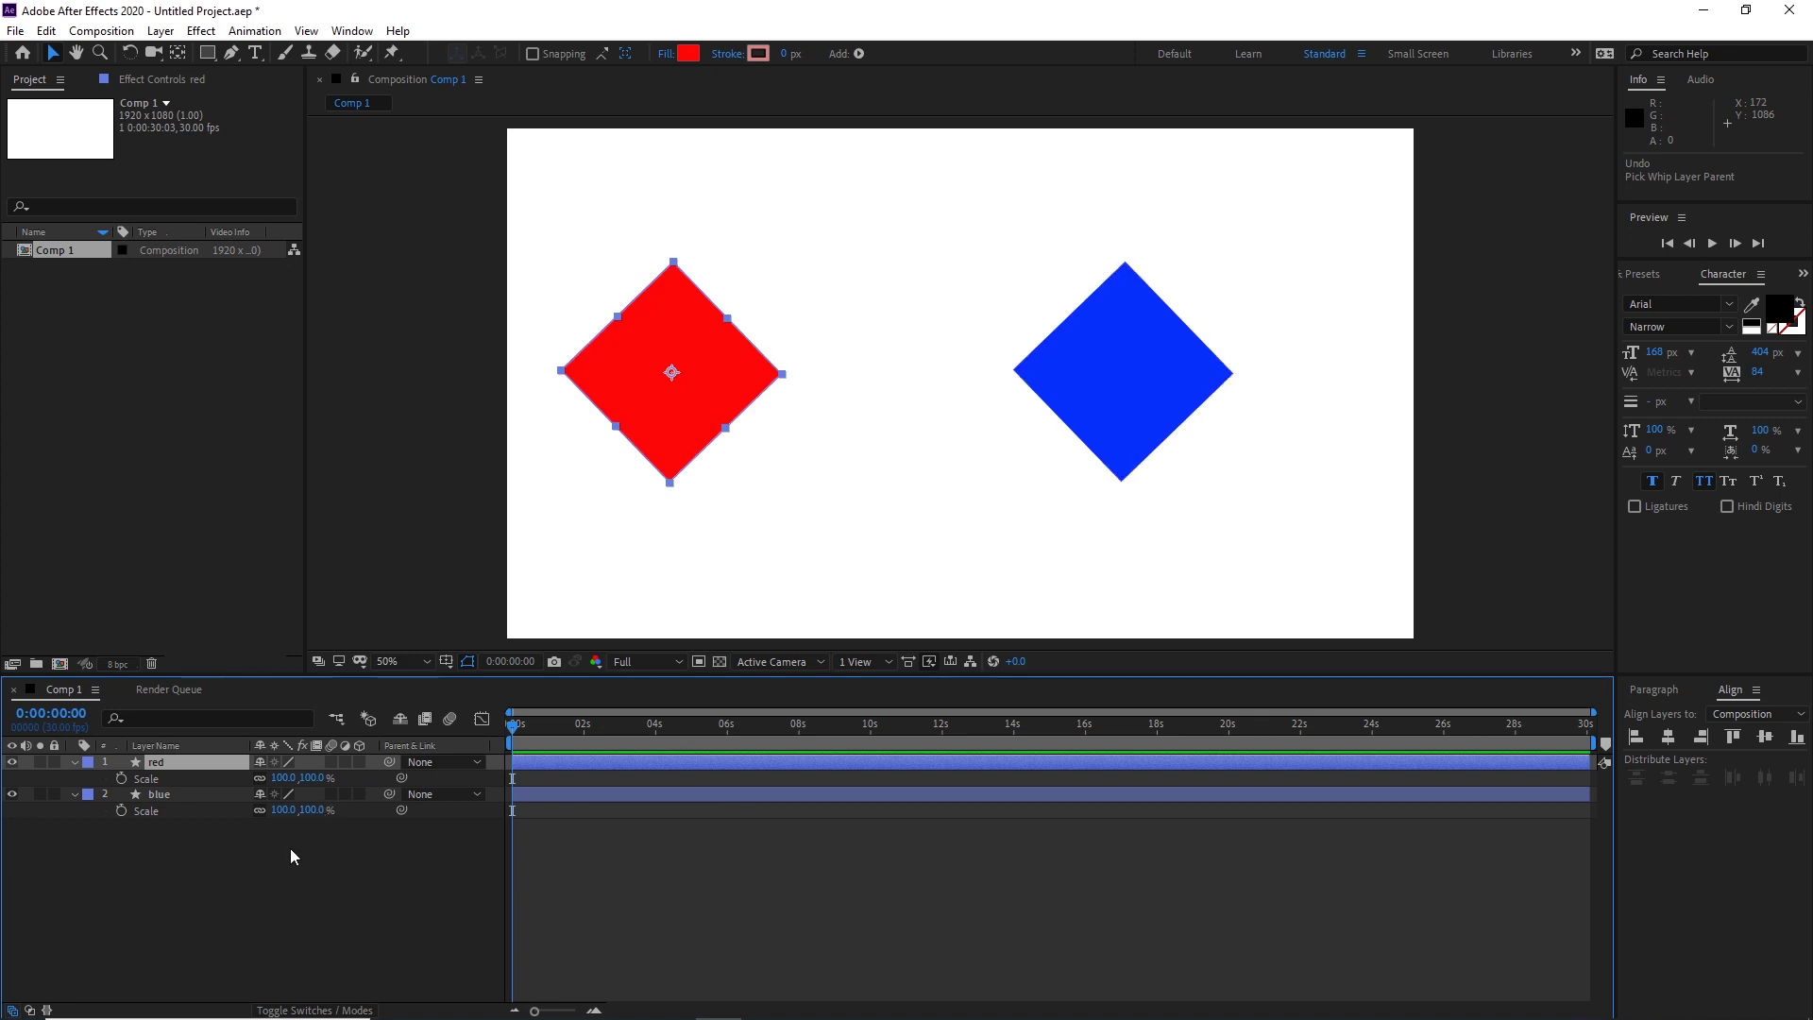
left_click(223, 914)
left_click(177, 779)
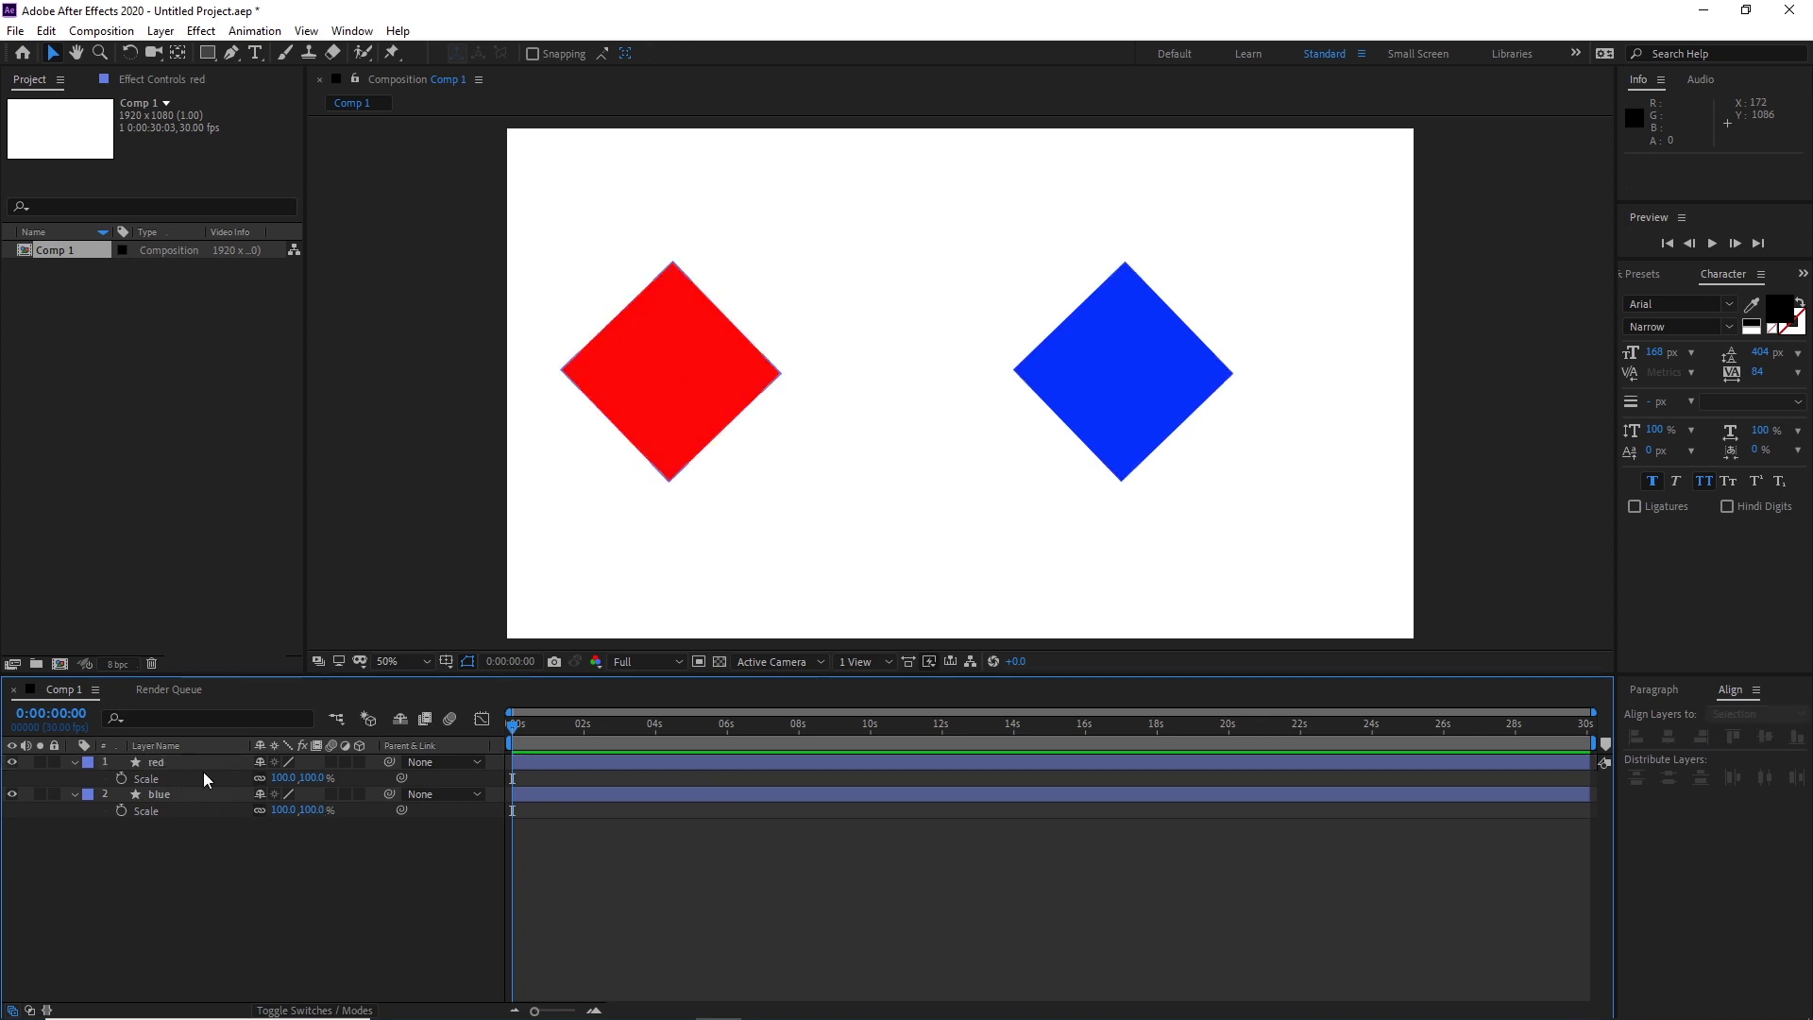
Link the blue layer's Scale to the red layer's Scale and set the red layer's scale to 126%
left_click(693, 402)
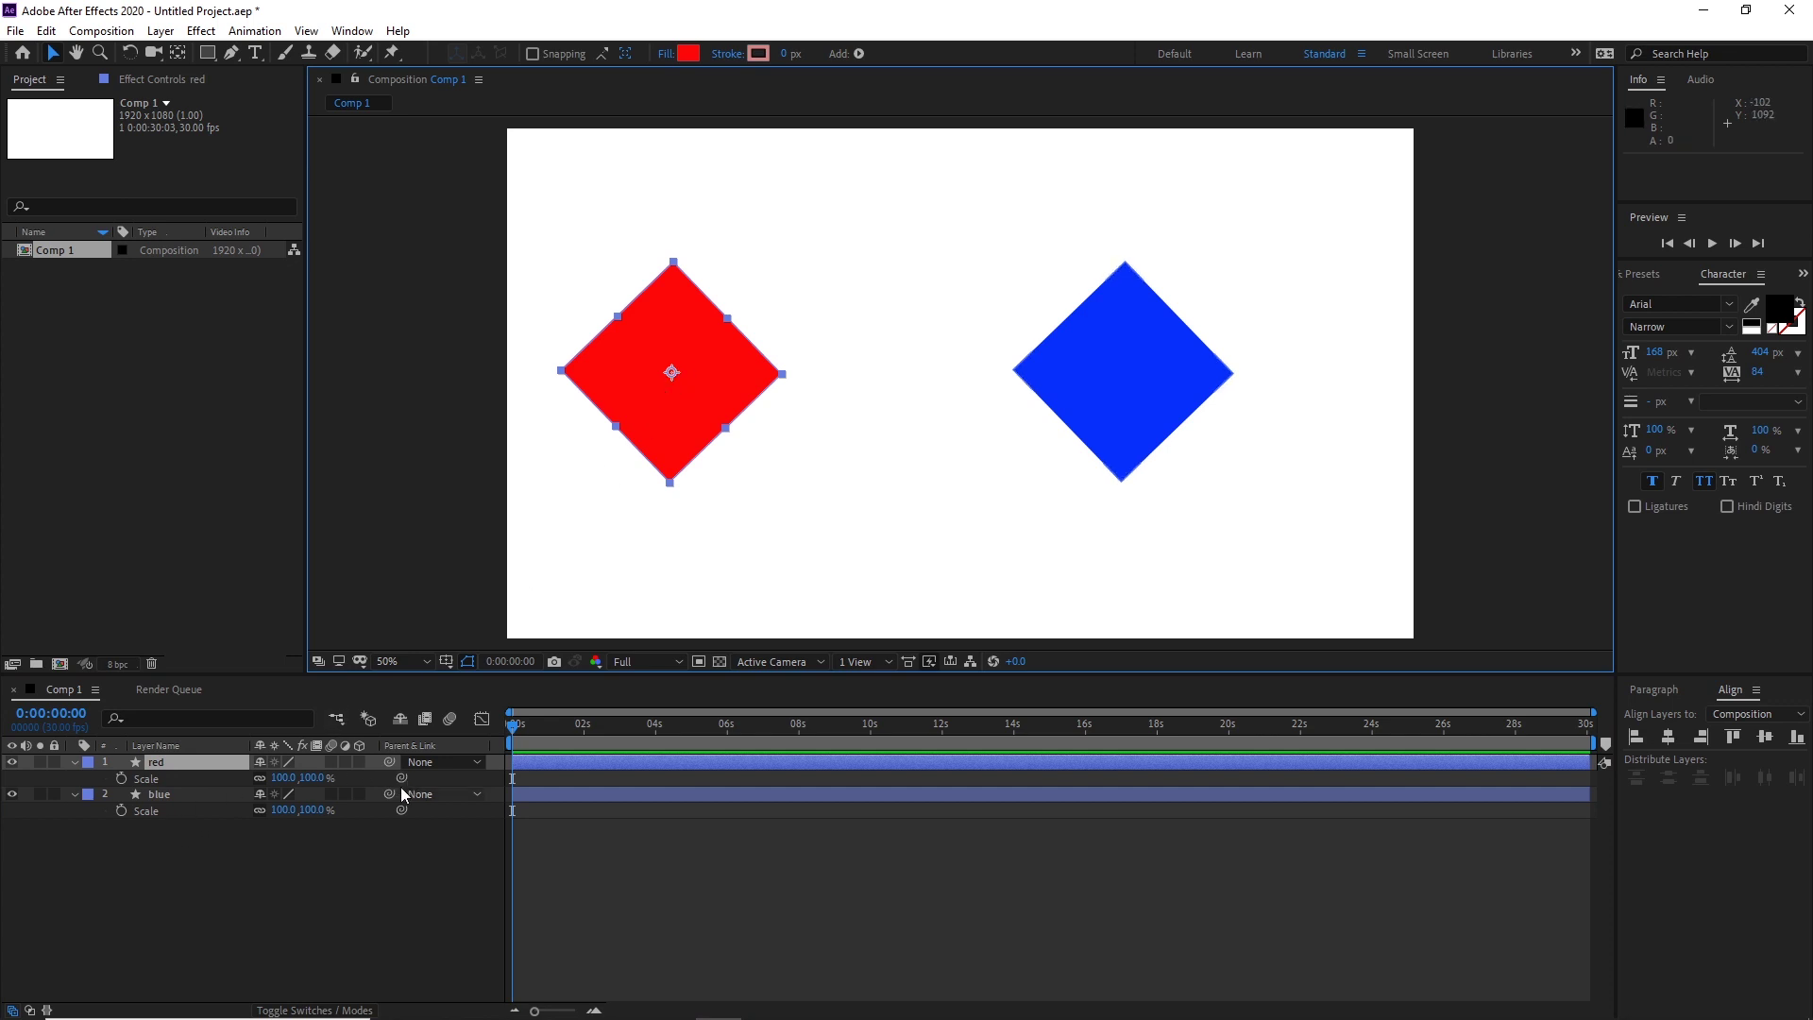
left_click_drag(401, 810, 401, 777)
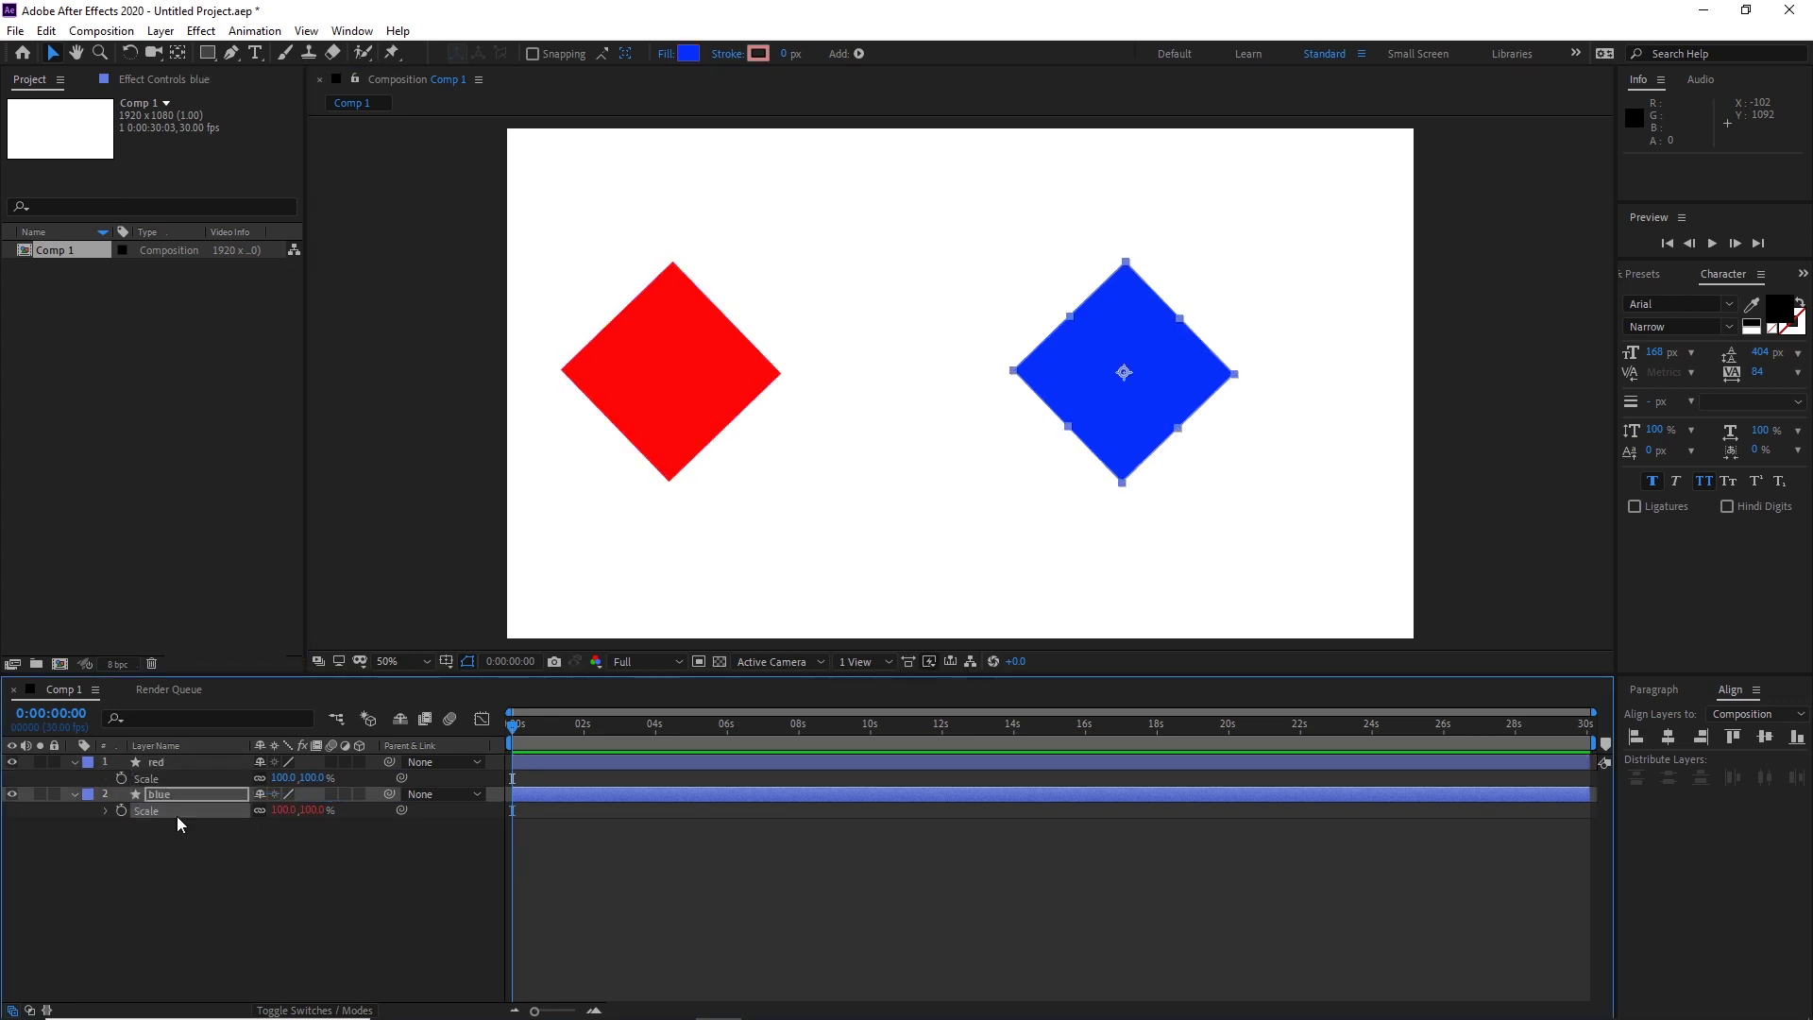
left_click(153, 778)
left_click_drag(319, 777, 369, 782)
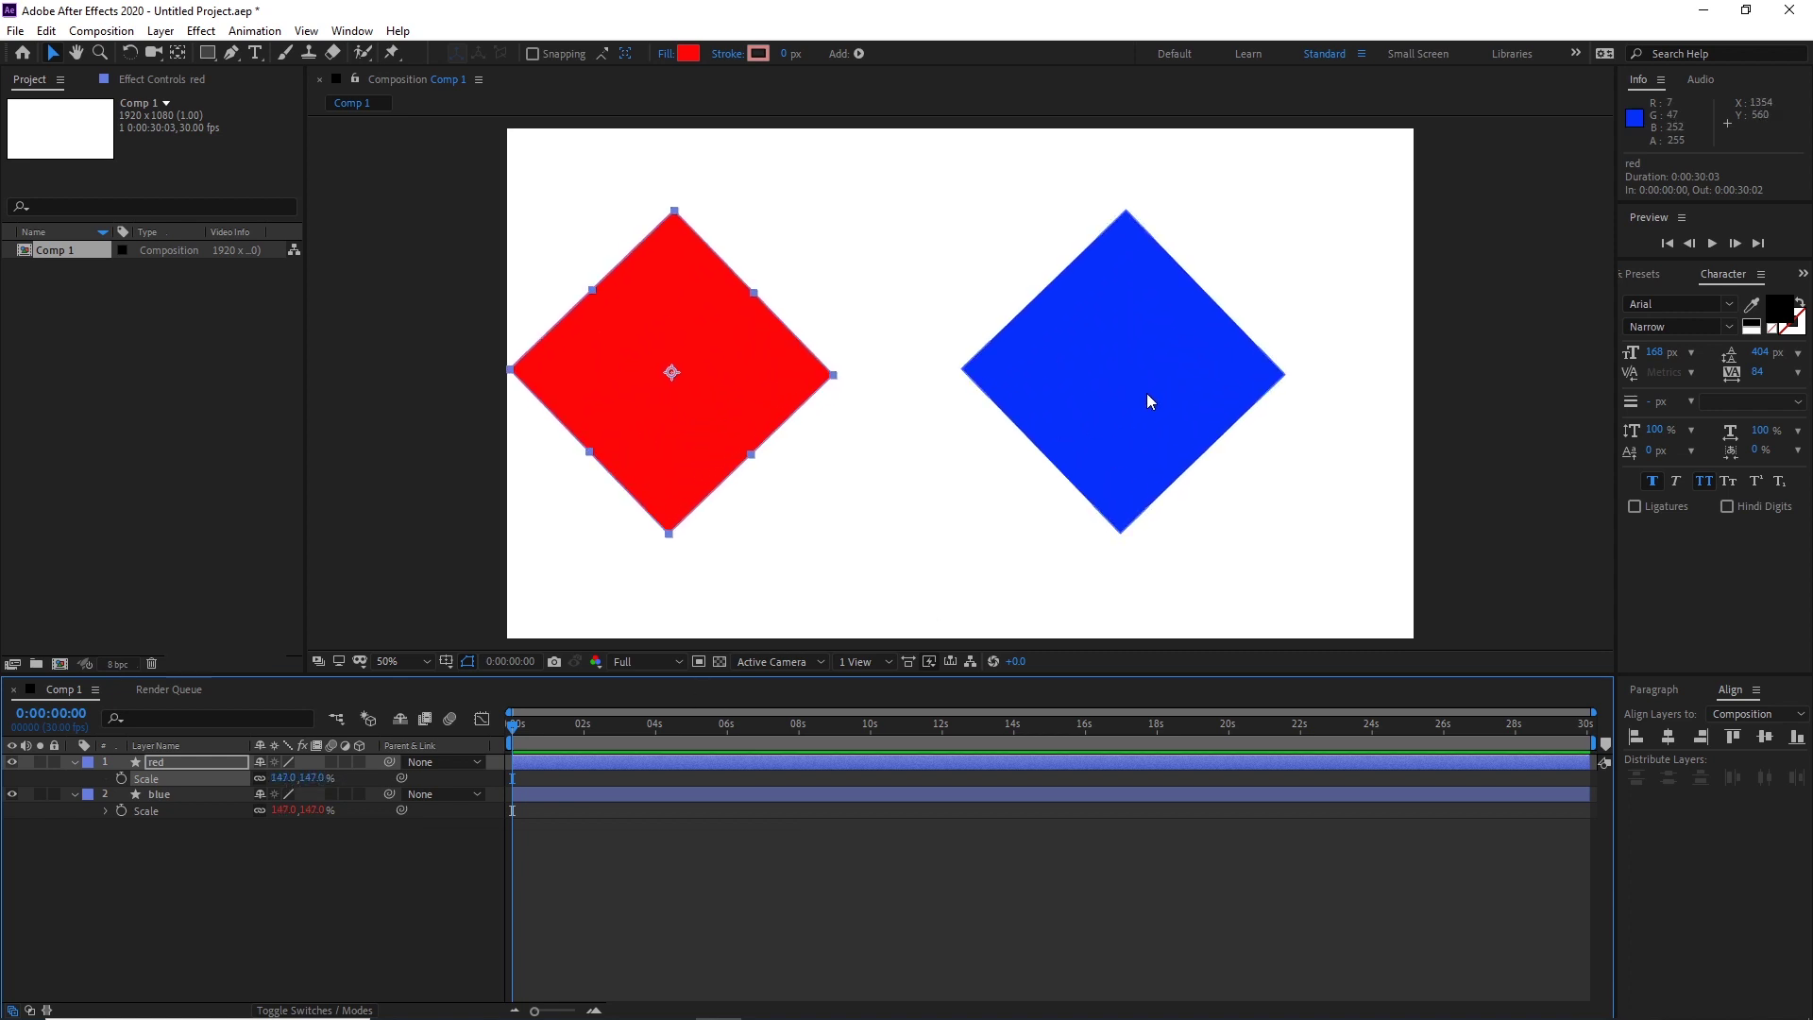
left_click_drag(312, 783, 293, 786)
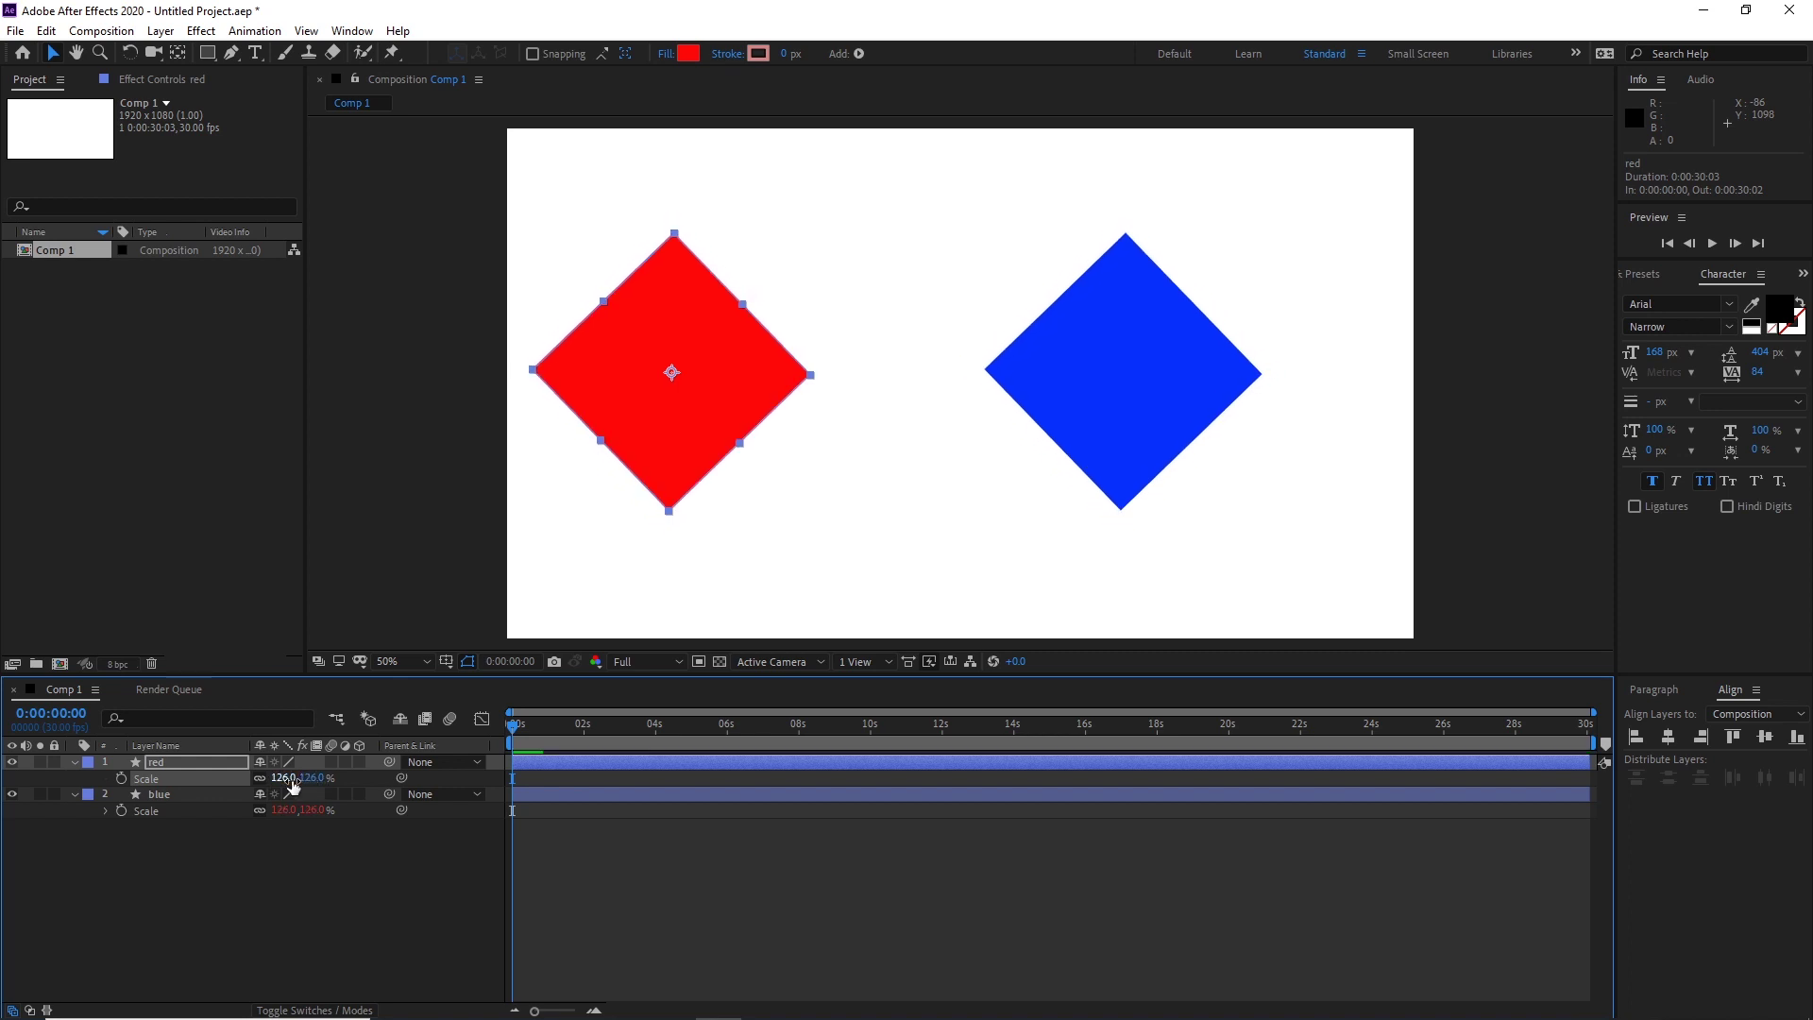
Show all modified properties of the blue layer and examine its Scale and Rotation expressions
left_click(156, 796)
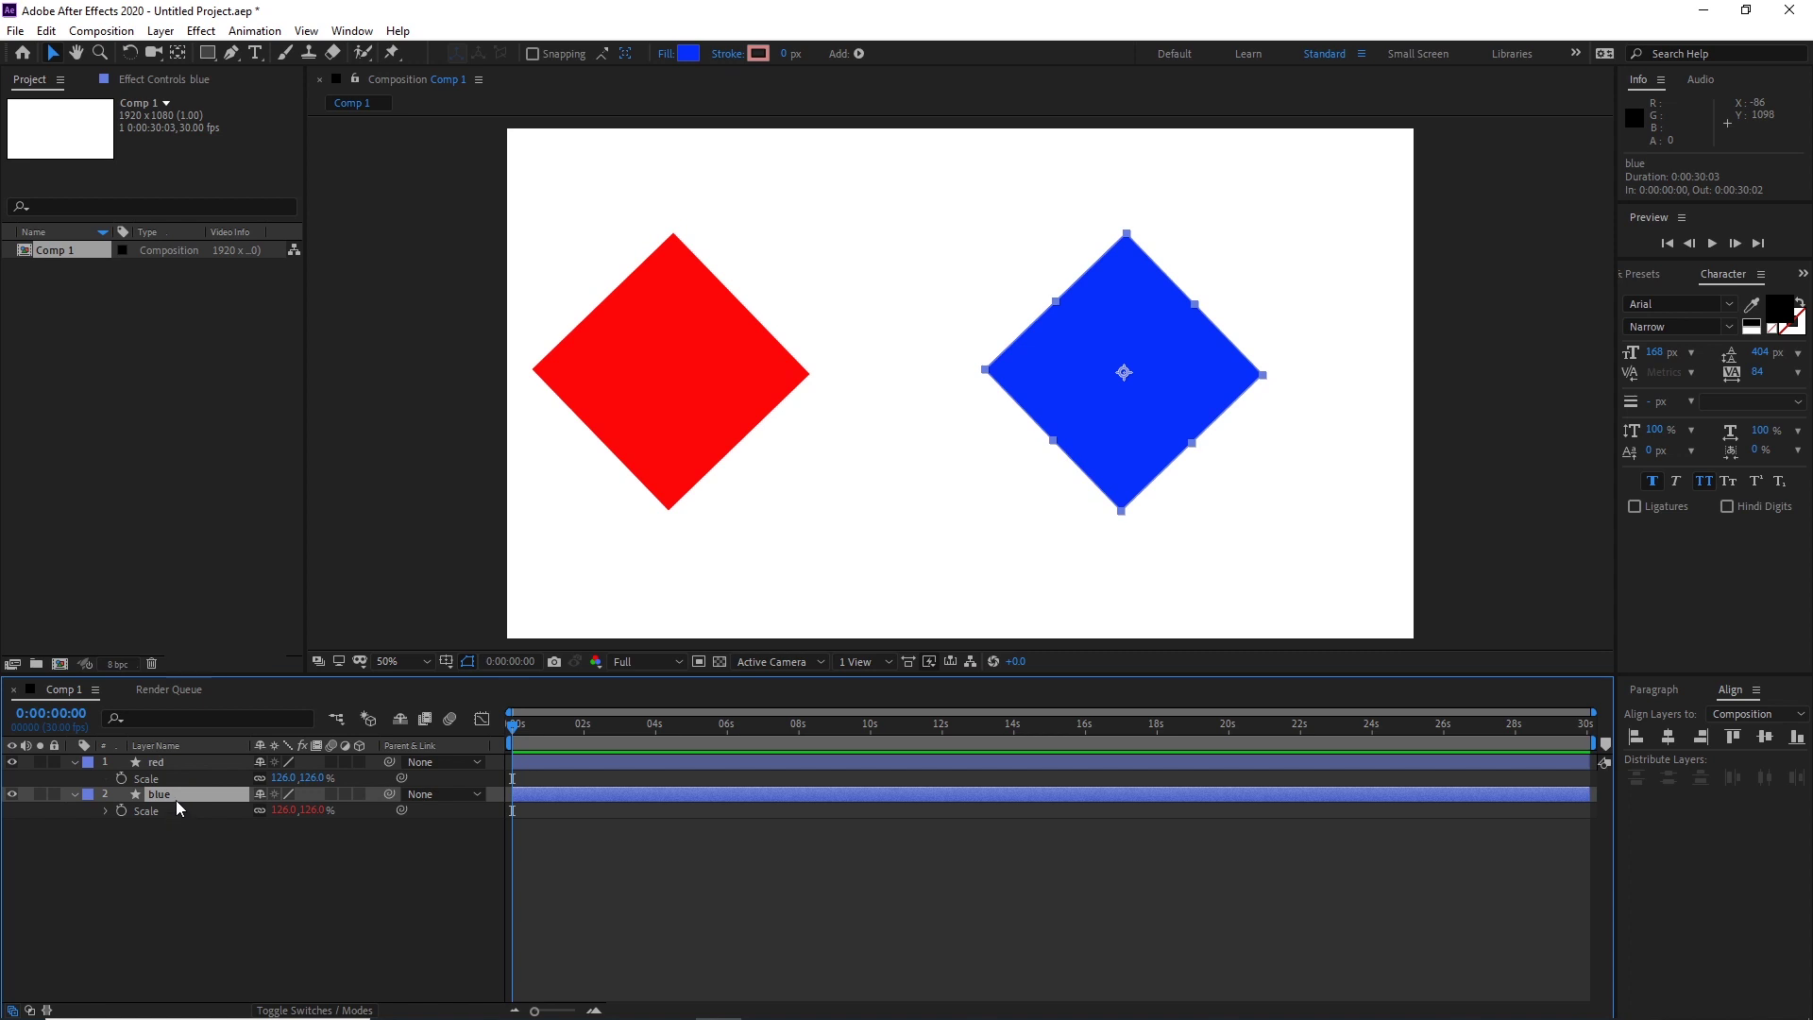
key("u")
key("u")
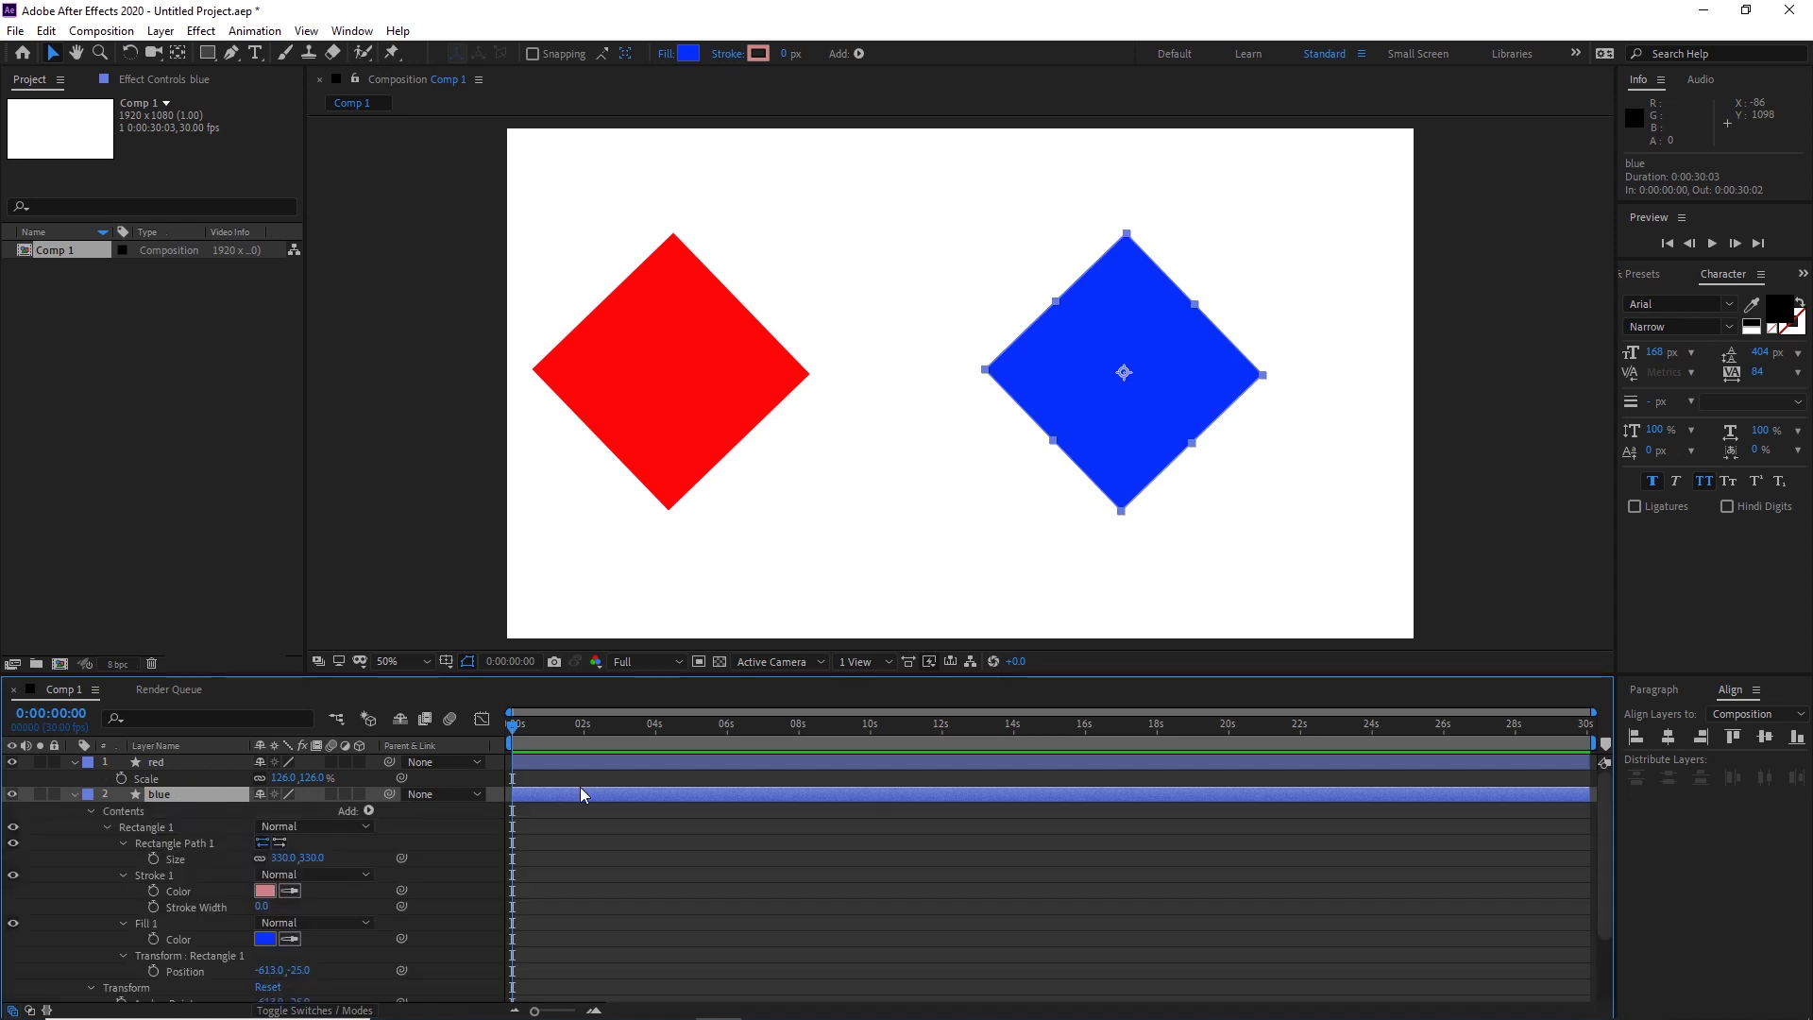
scroll(723, 840, "down", 5)
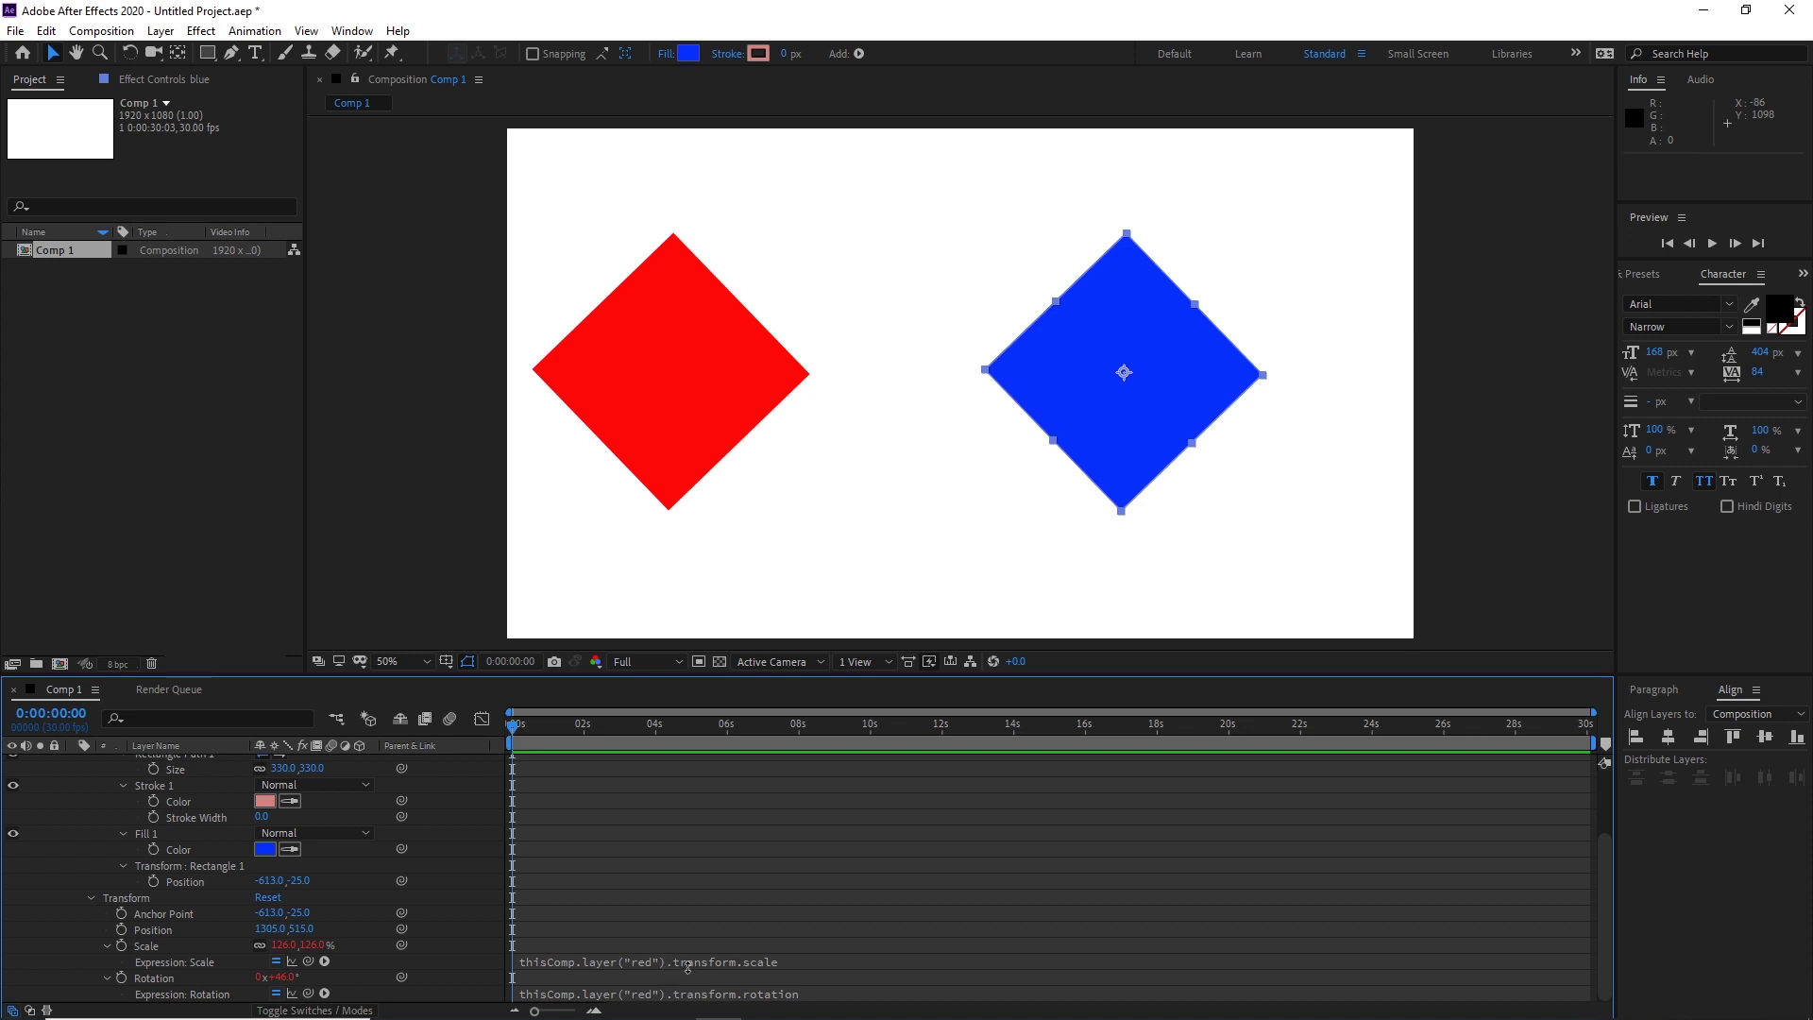
scroll(261, 963, "up", 3)
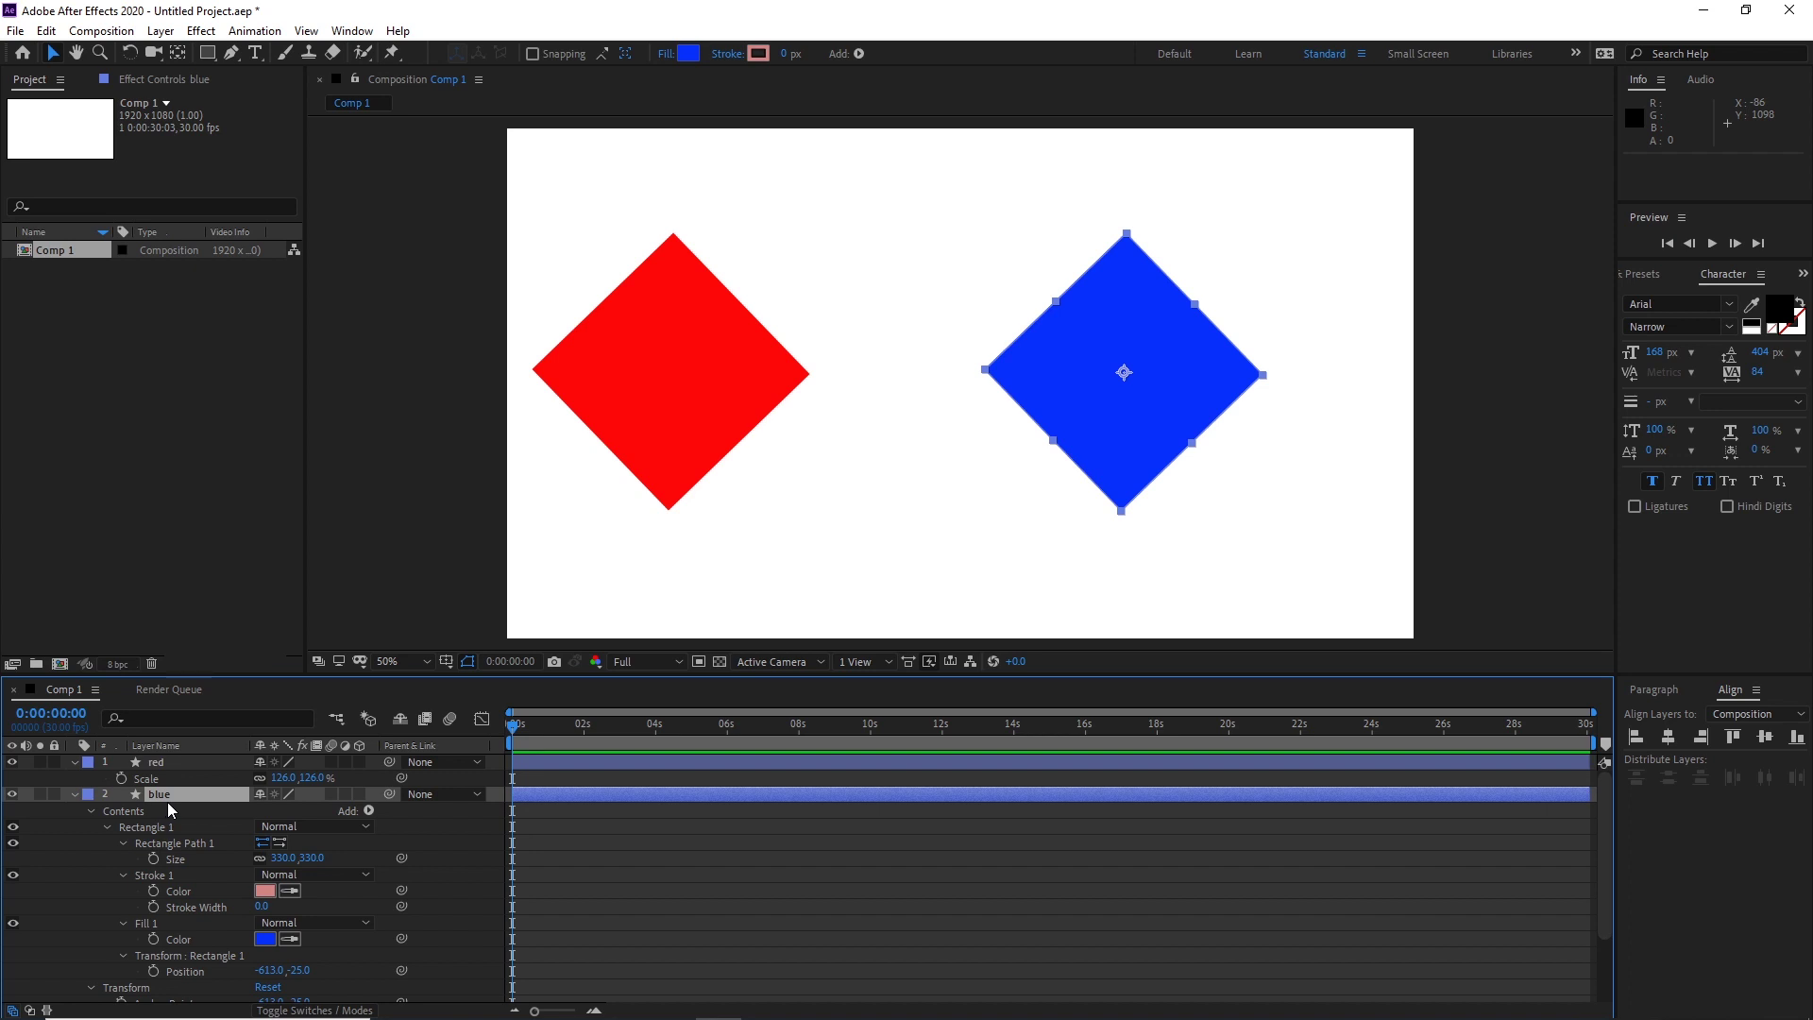
Remove the Rotation and Scale expressions from the blue layer, and select the red square
key("r")
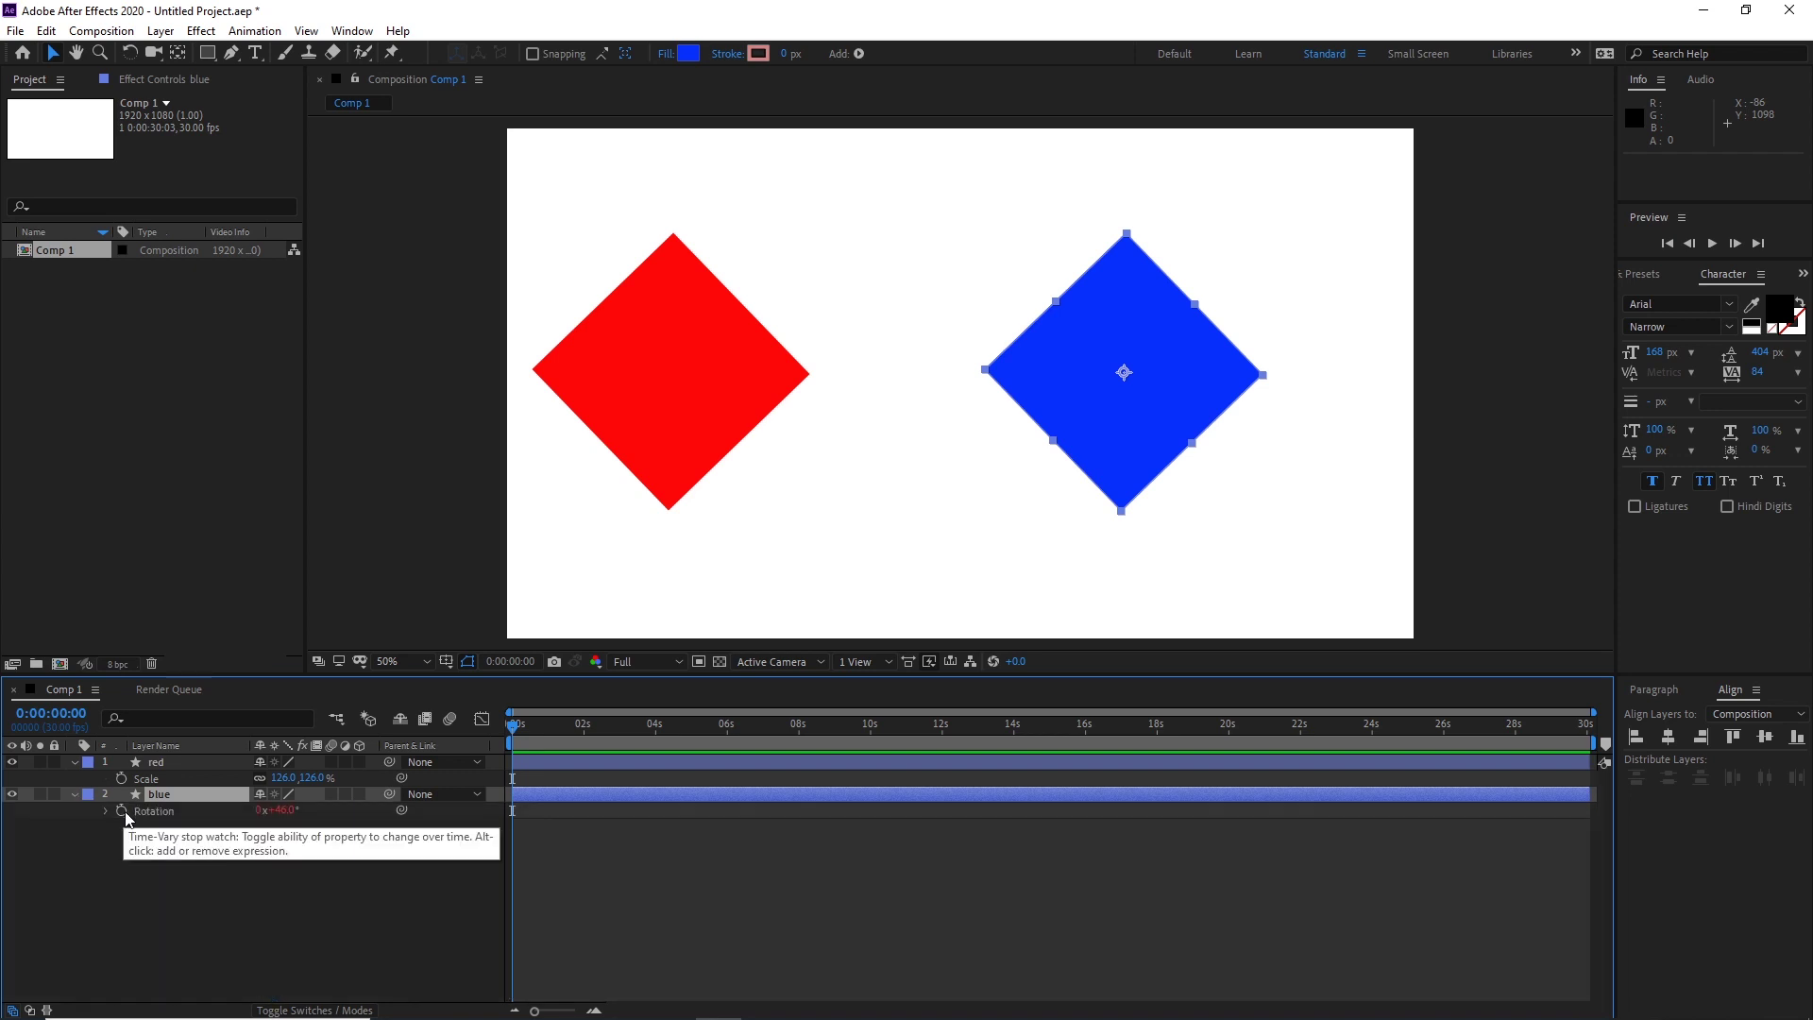
left_click(121, 811, "alt")
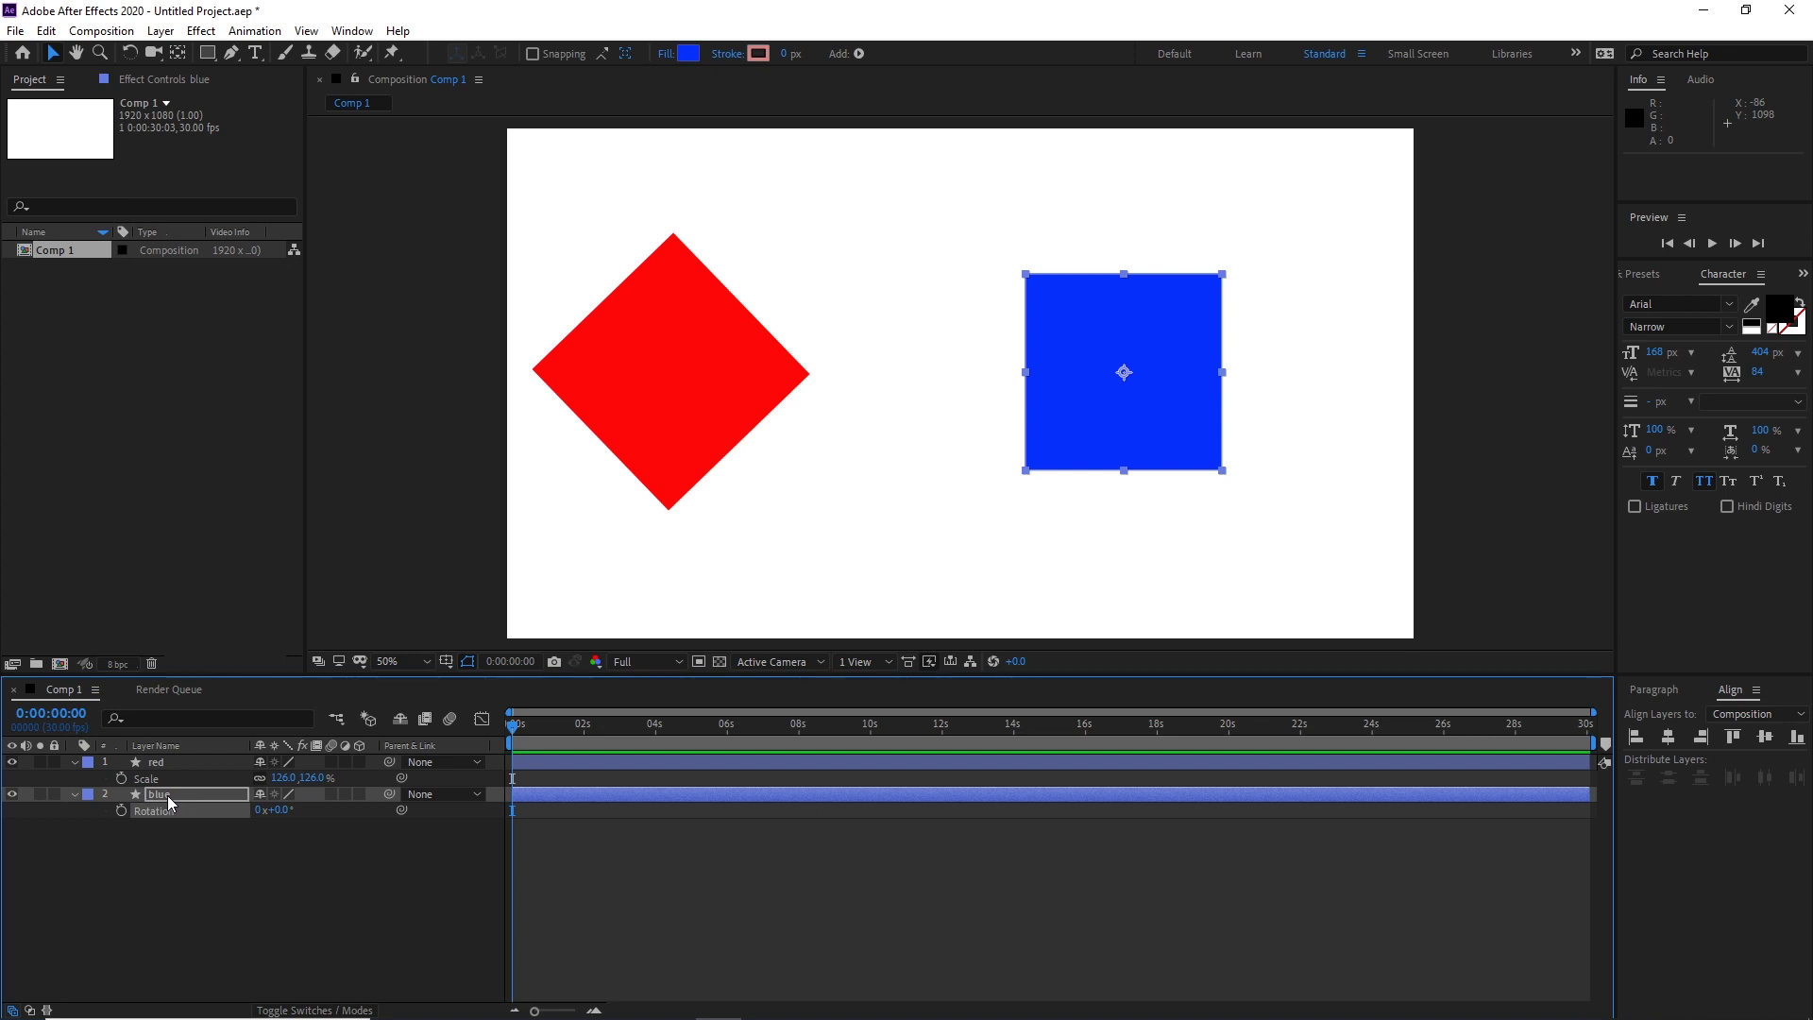
key("s")
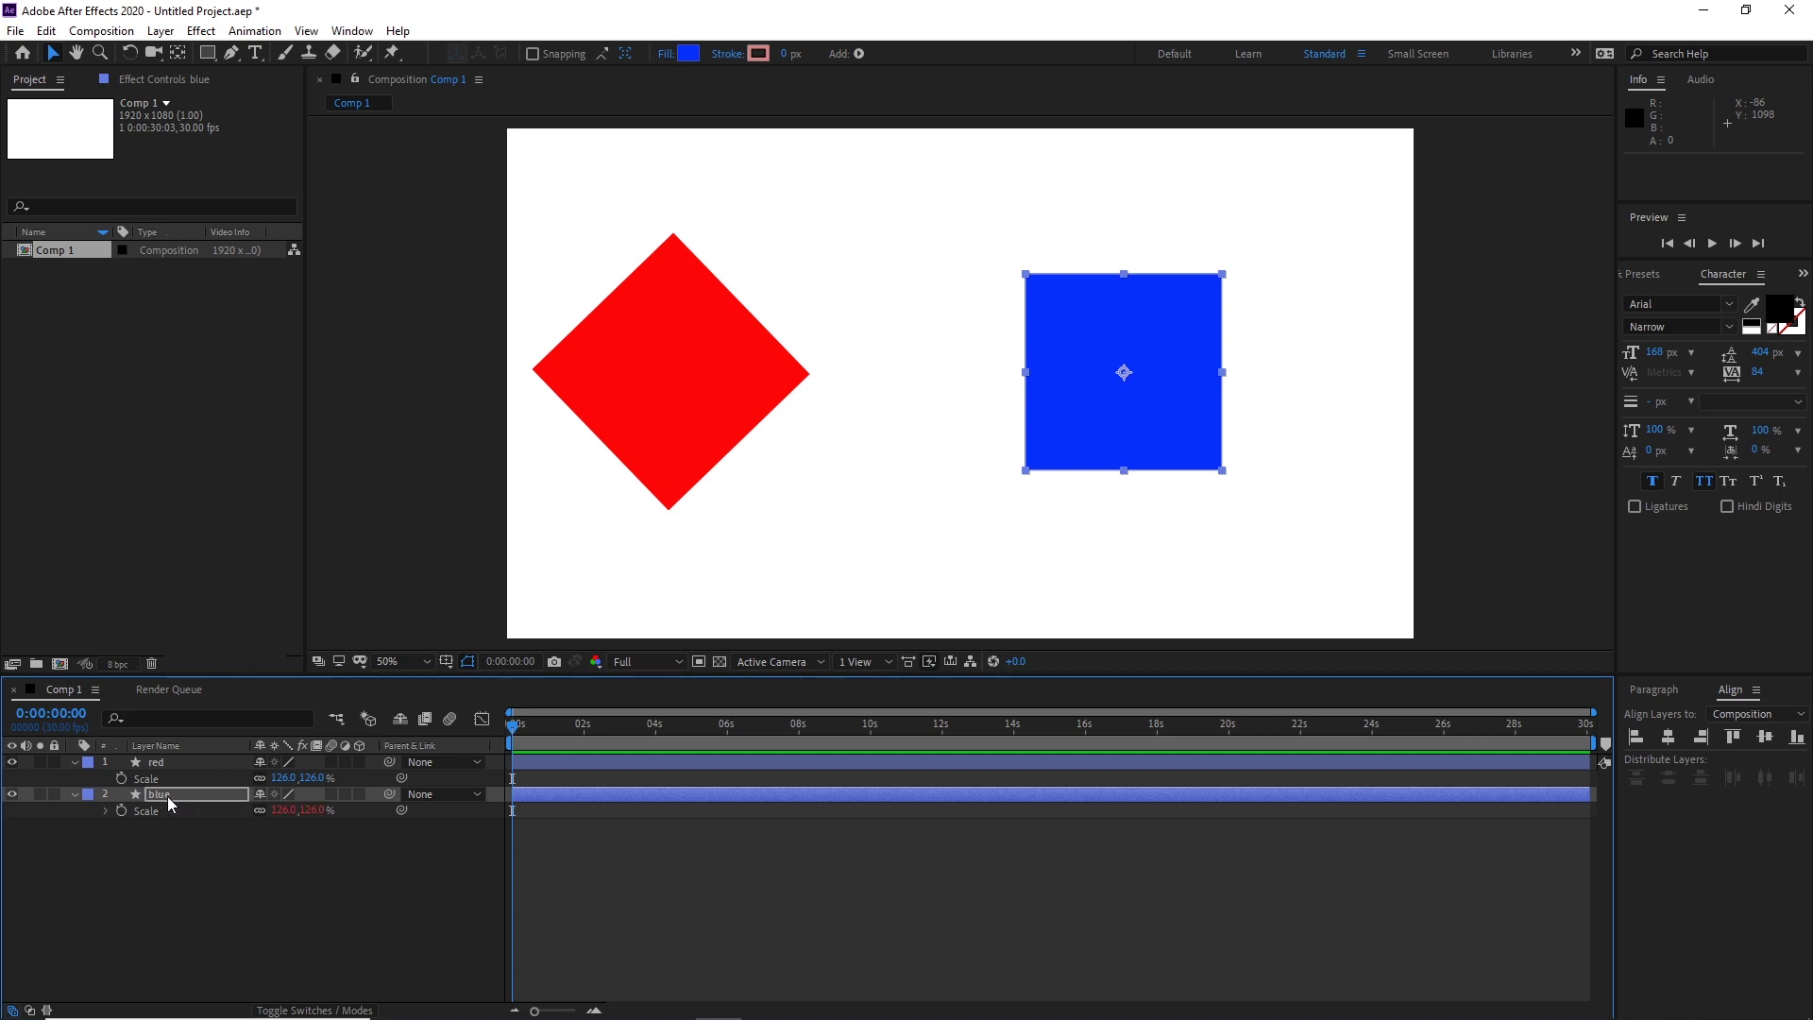
left_click(121, 811, "alt")
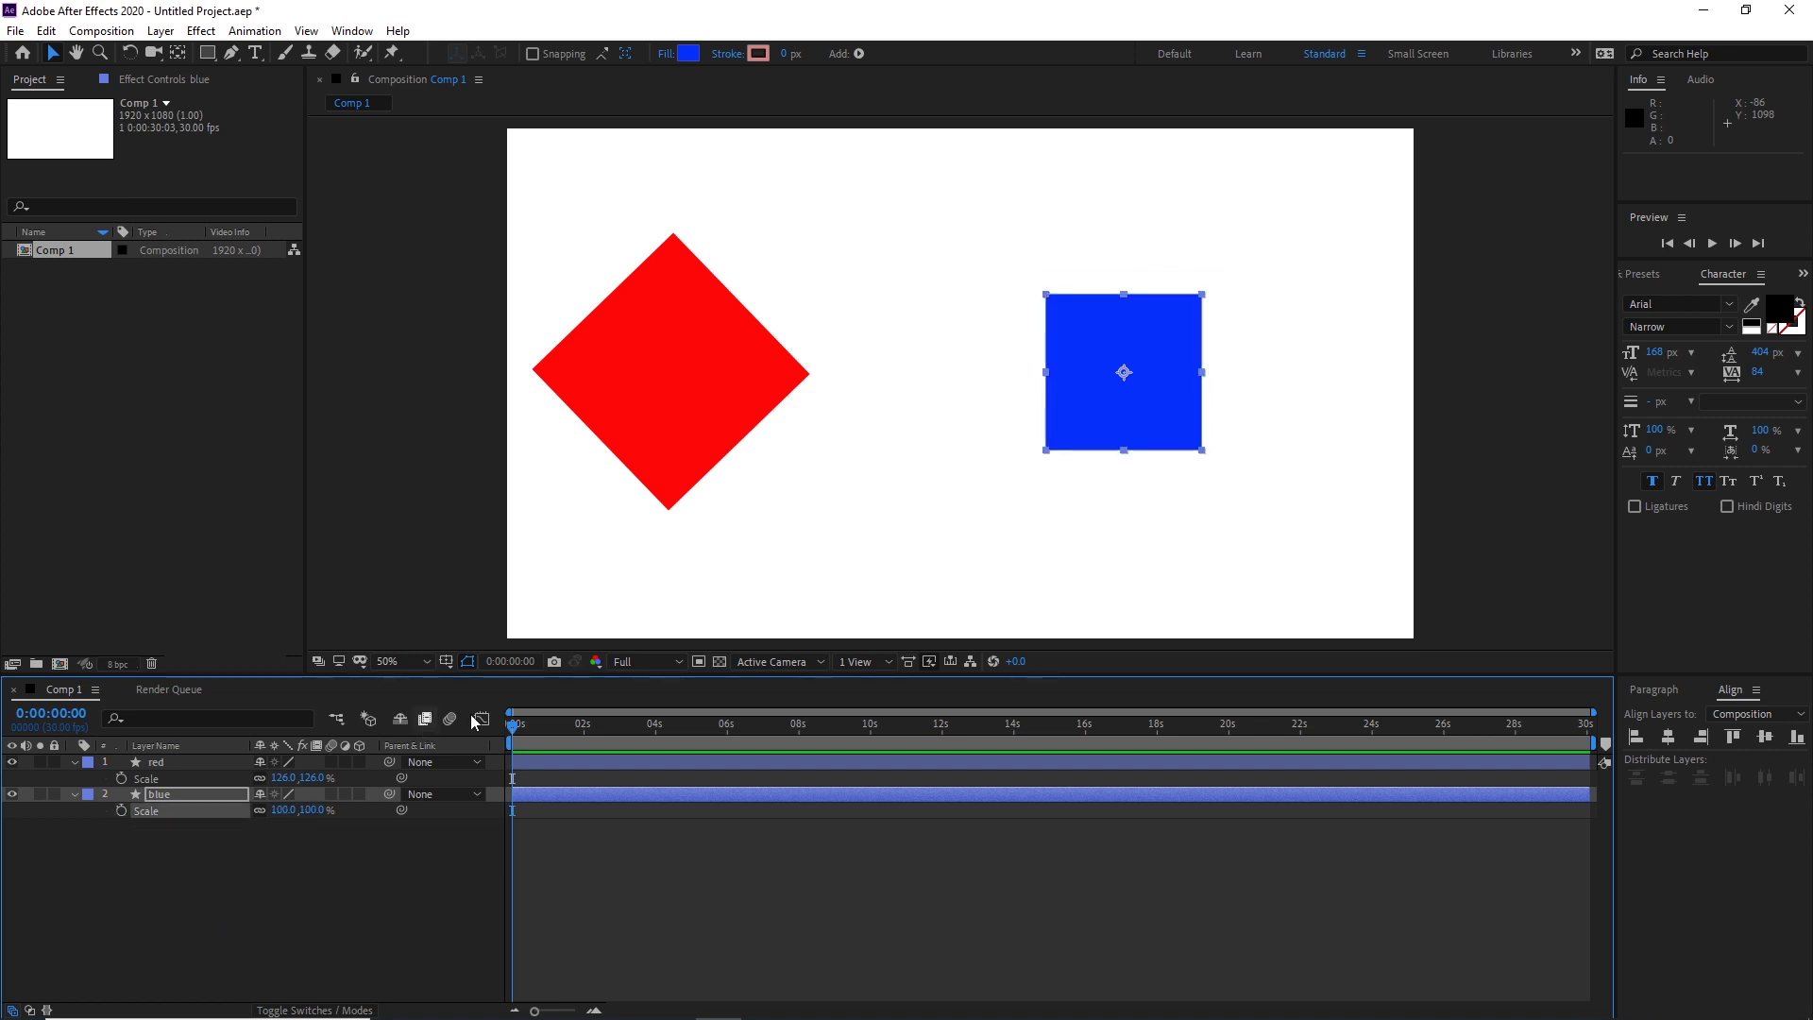
left_click(694, 430)
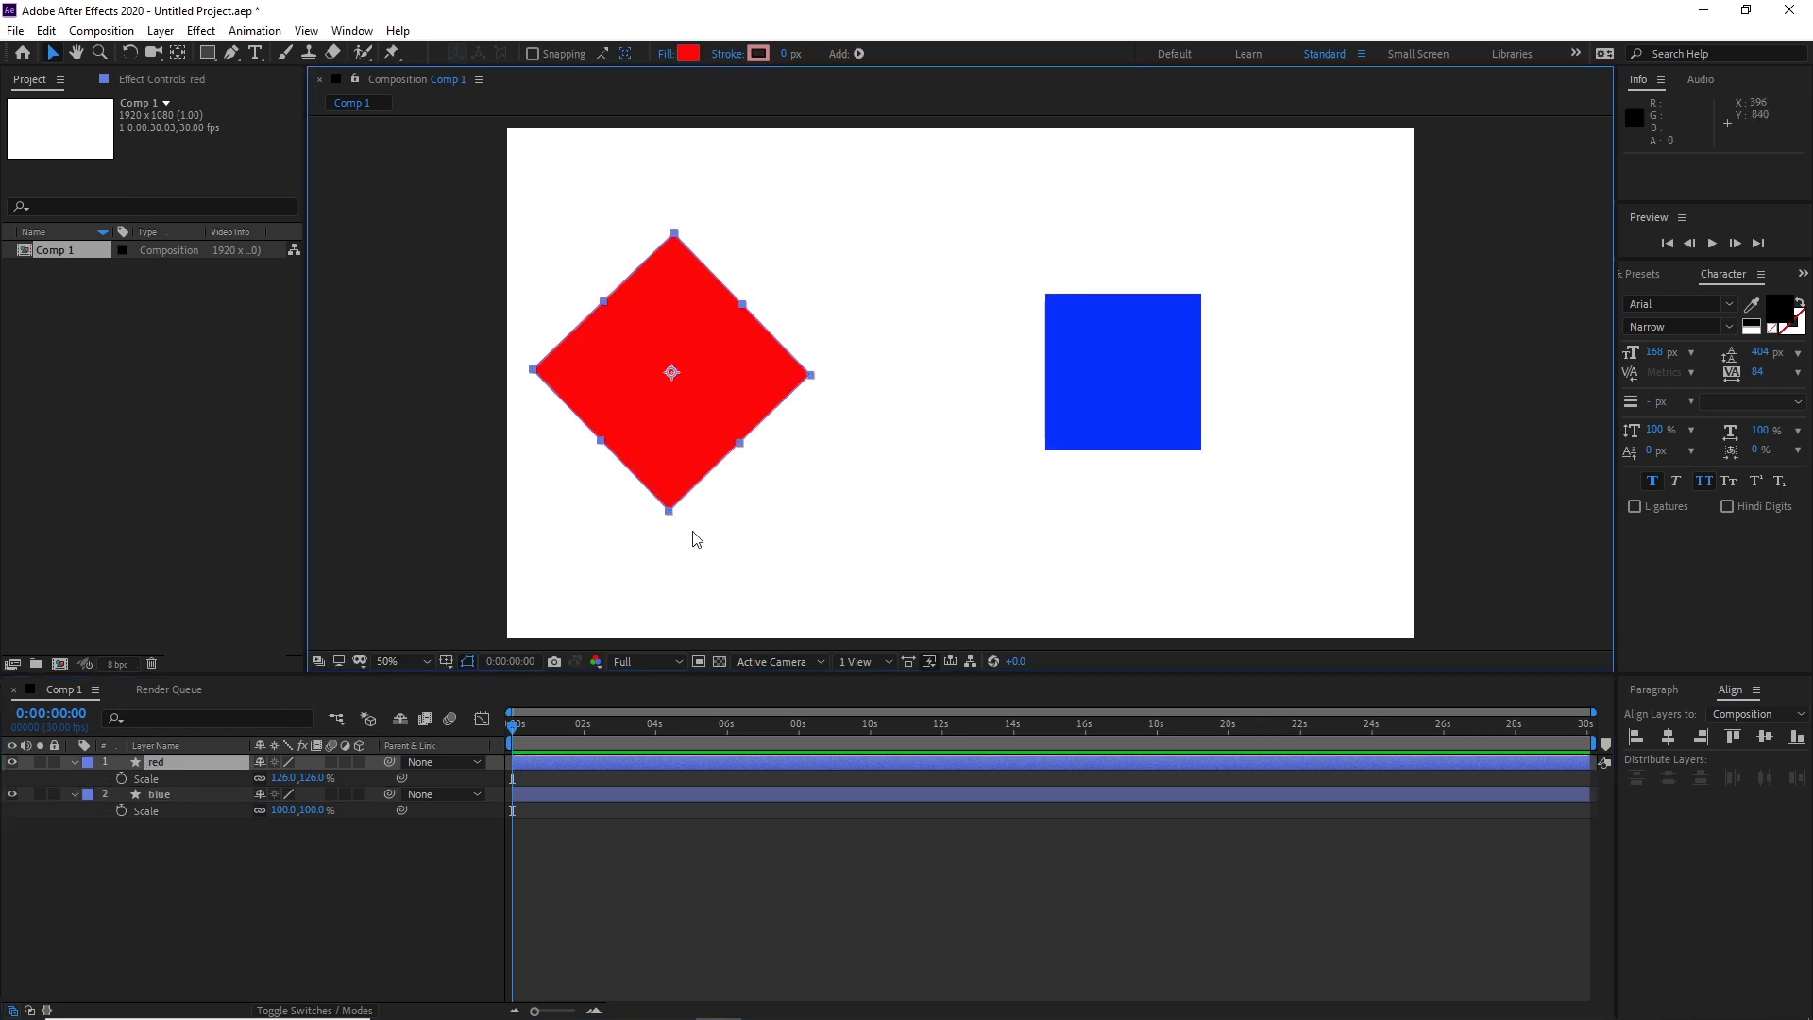
Reset the red layer's Scale and Rotation to their default values
right_click(149, 780)
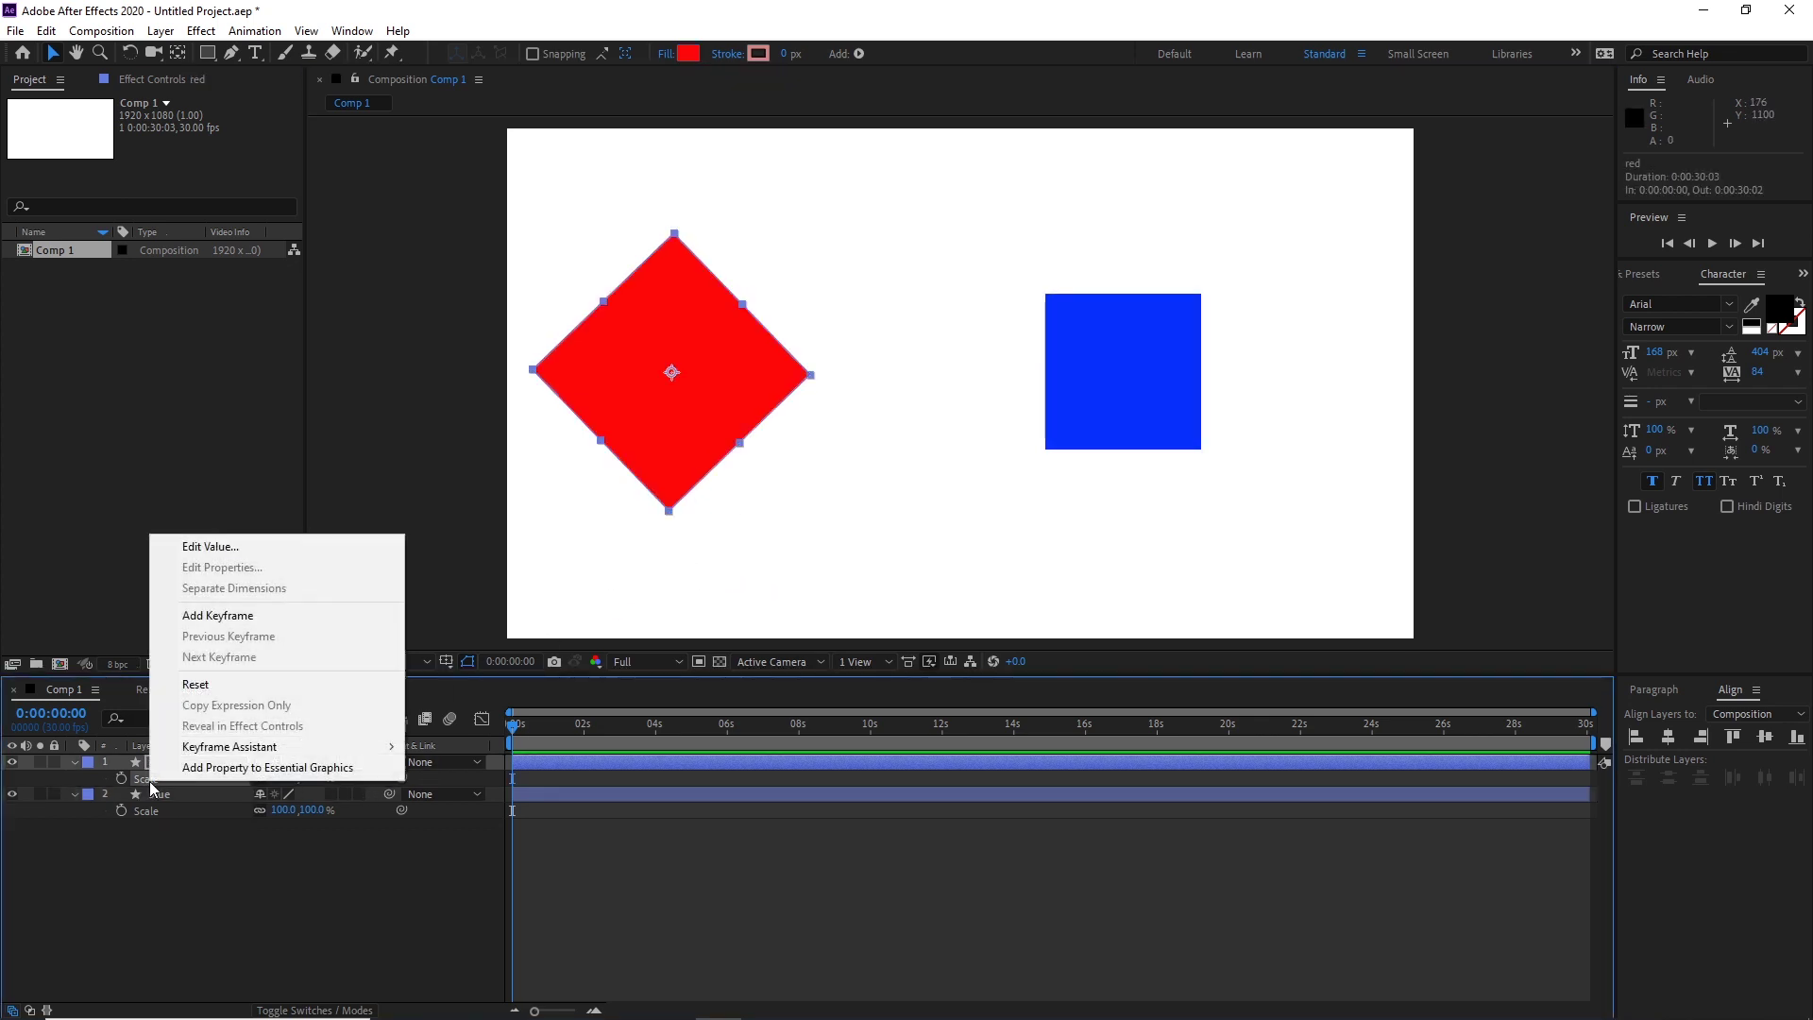
left_click(208, 689)
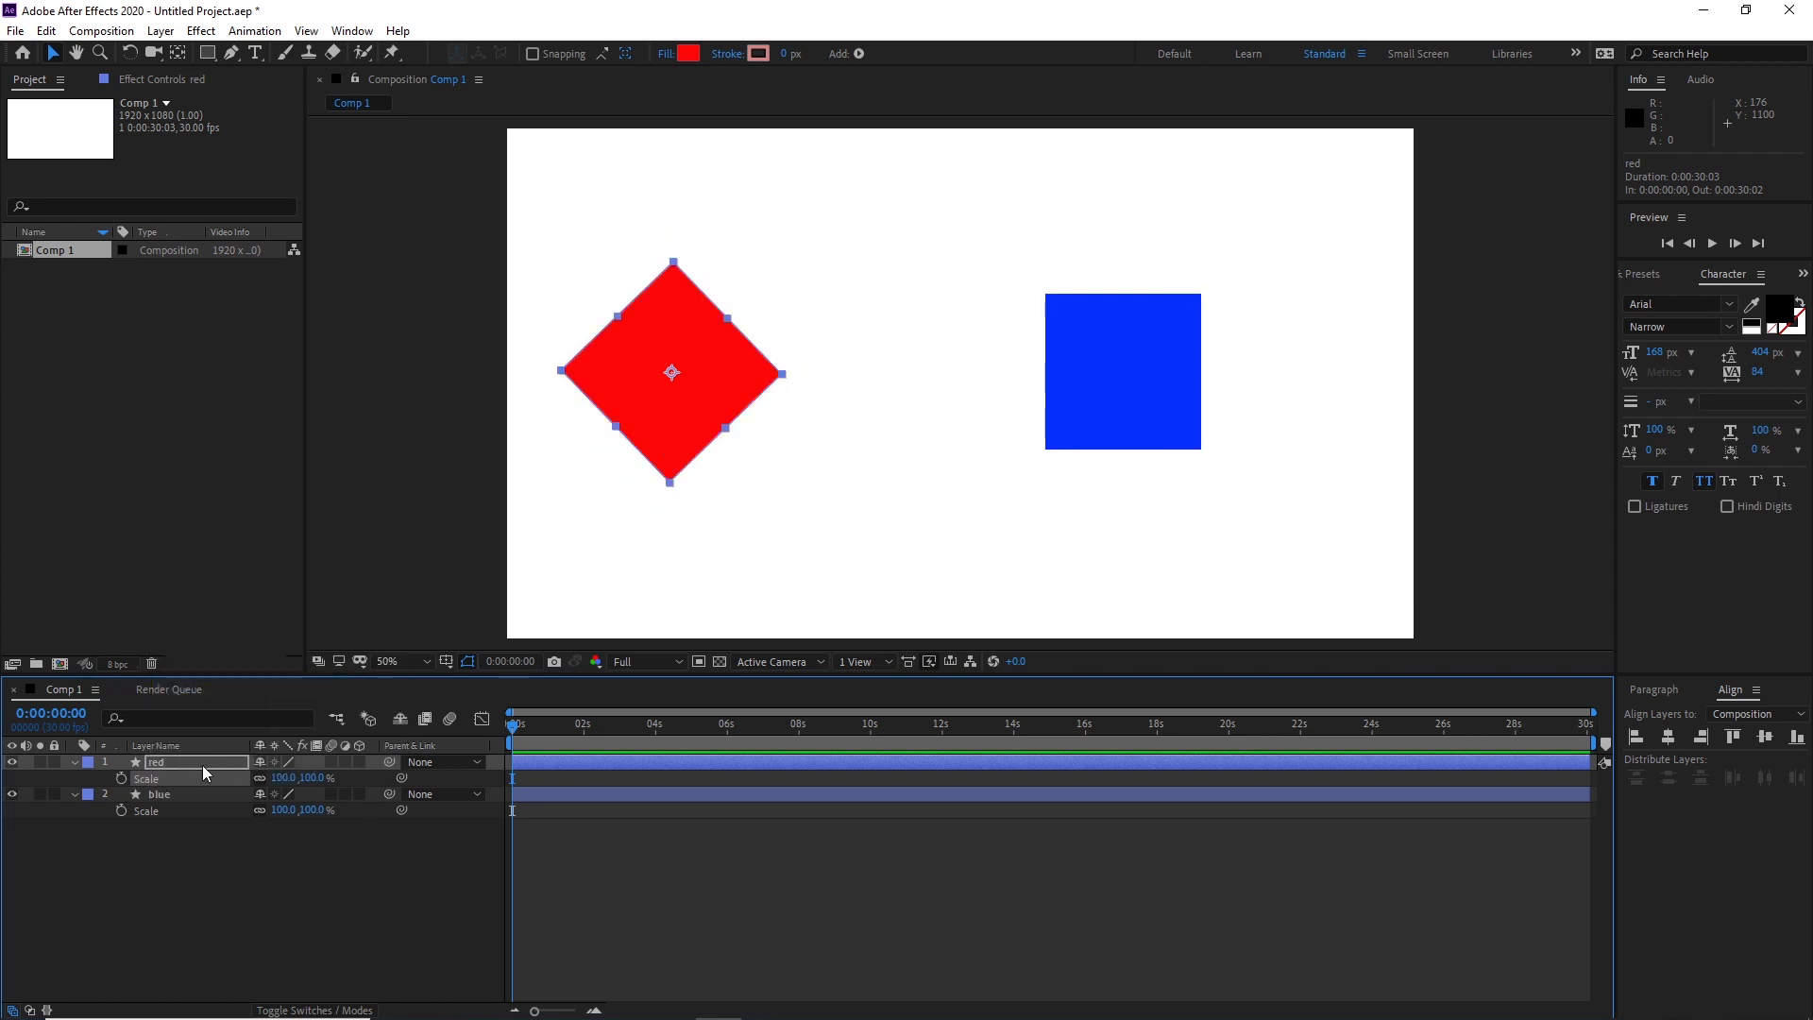
key("r")
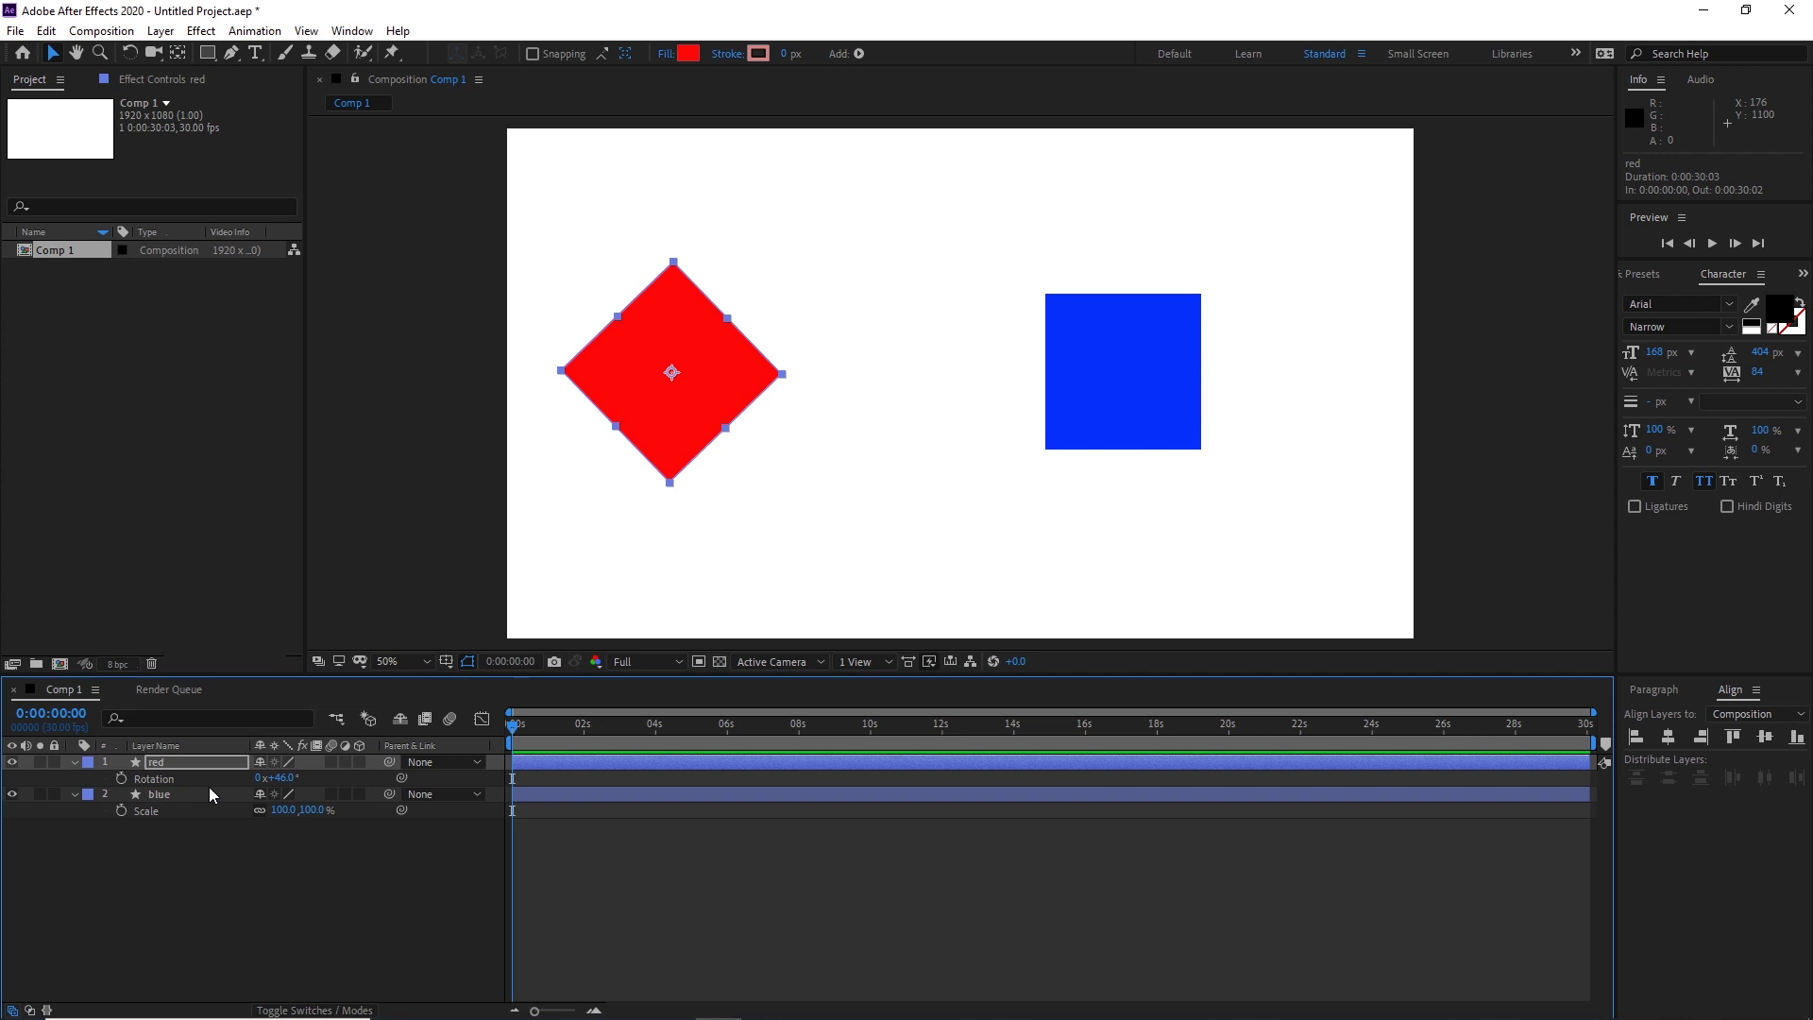
right_click(155, 780)
left_click(212, 683)
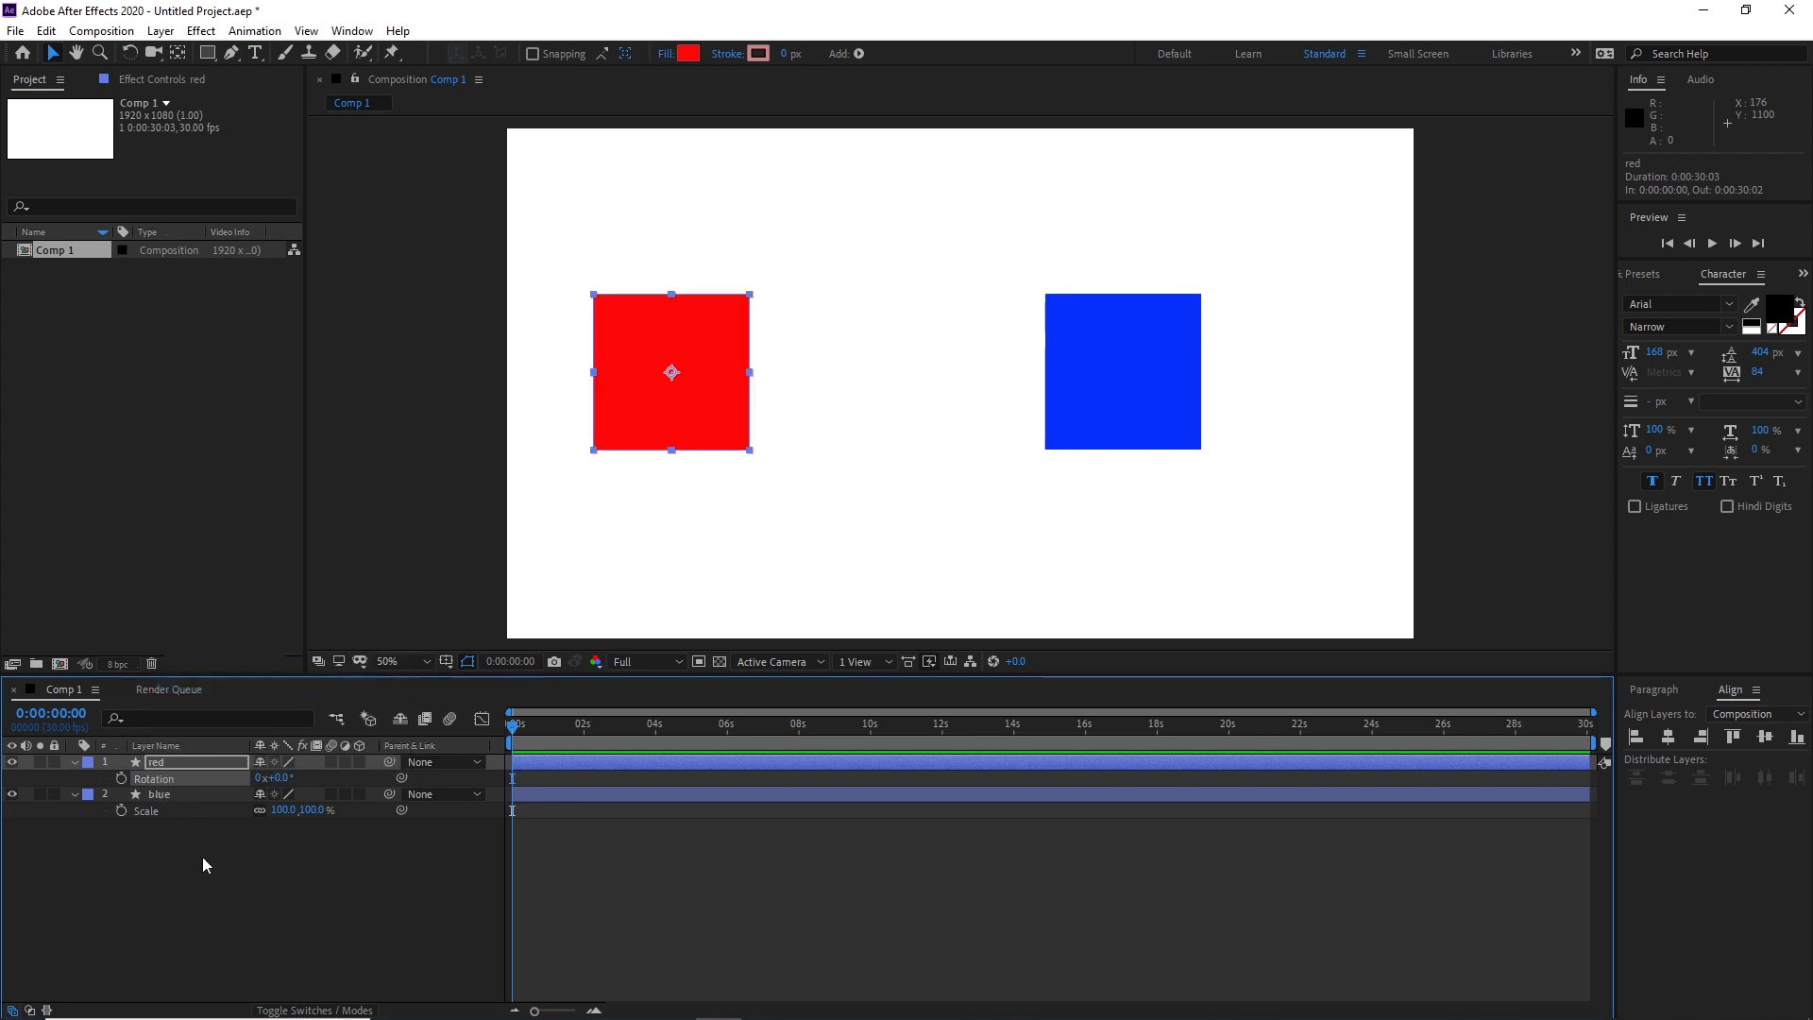
Try to link the blue layer's Scale to the red layer's Rotation with the property pick whip, and undo it
left_click(696, 392)
left_click(1132, 378)
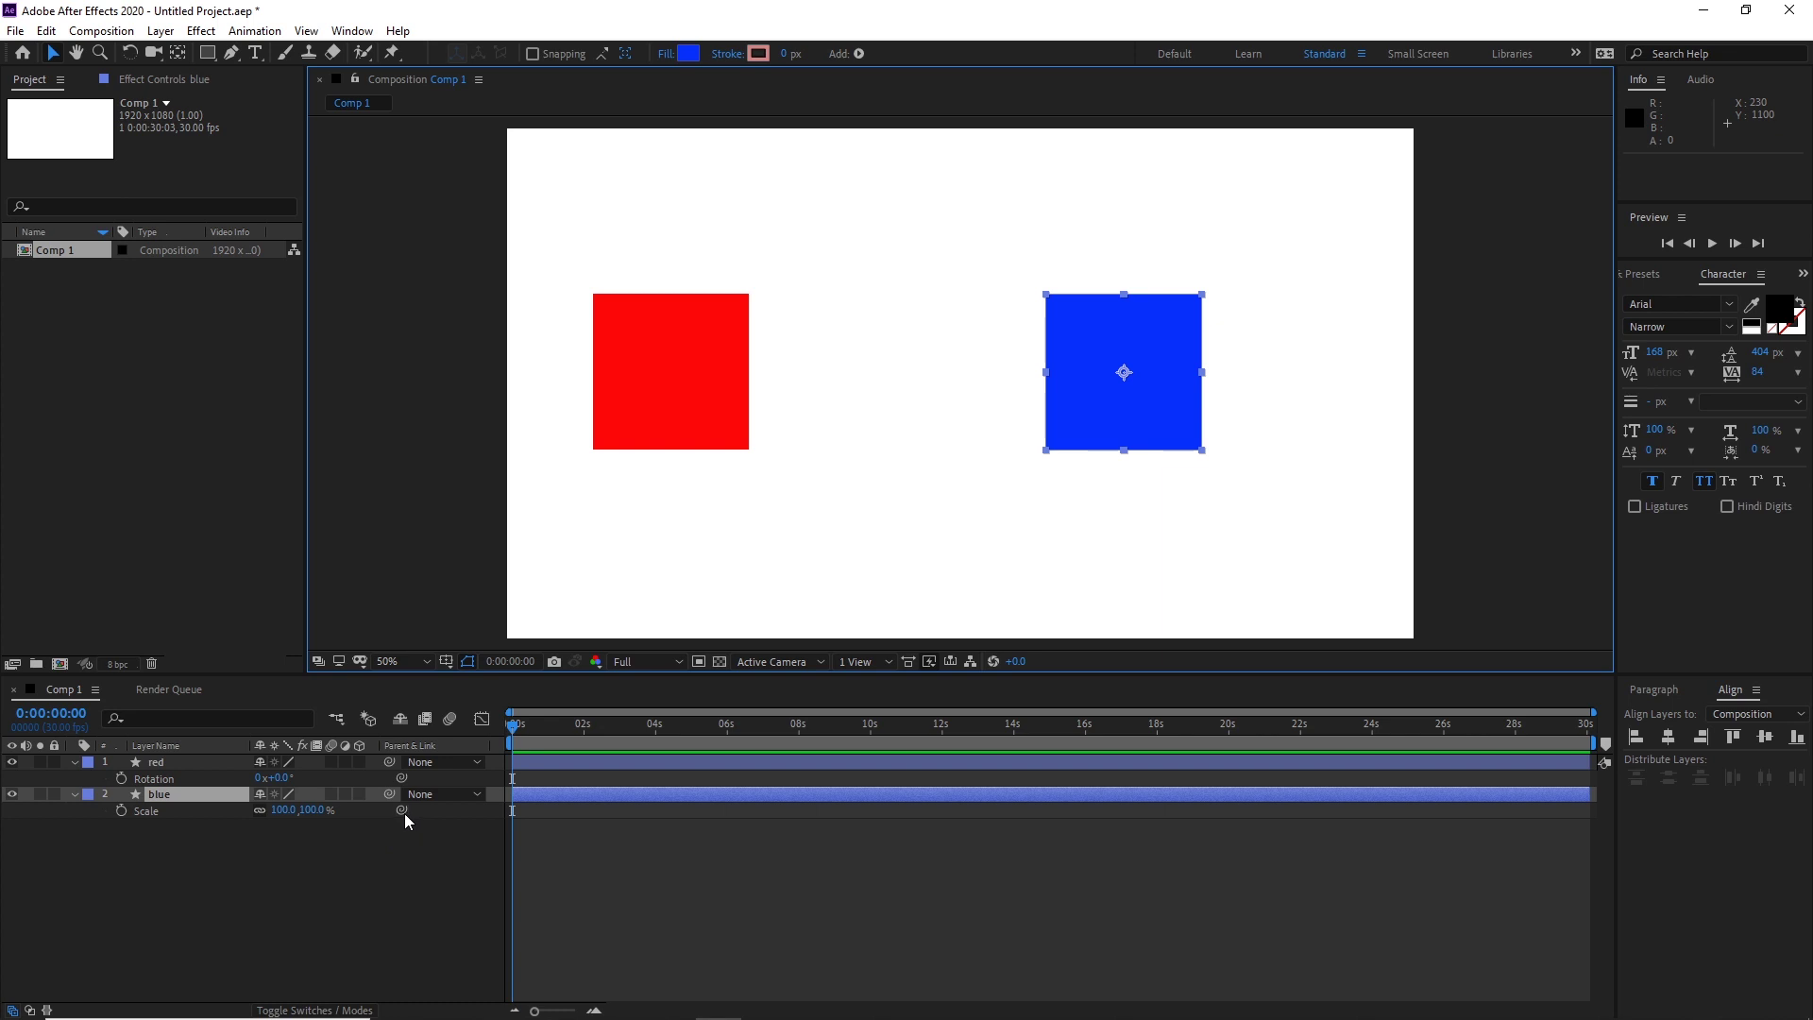
left_click_drag(402, 812, 156, 778)
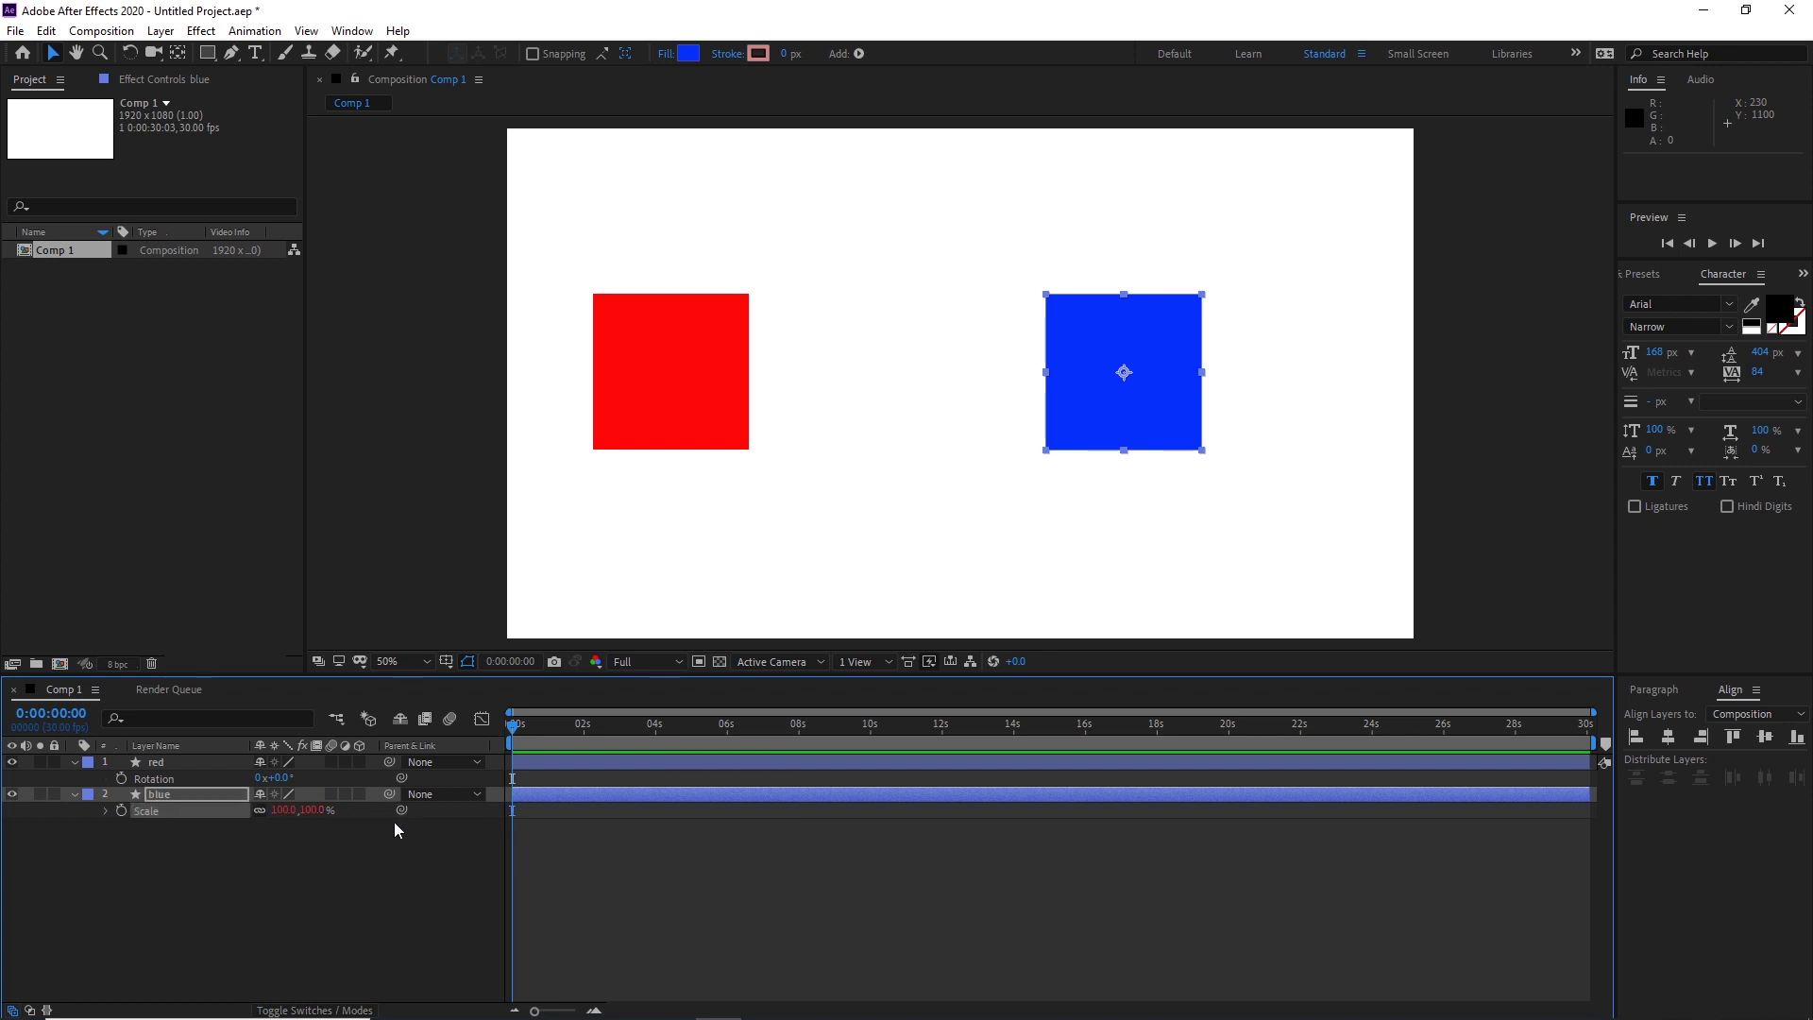
key("ctrl+z")
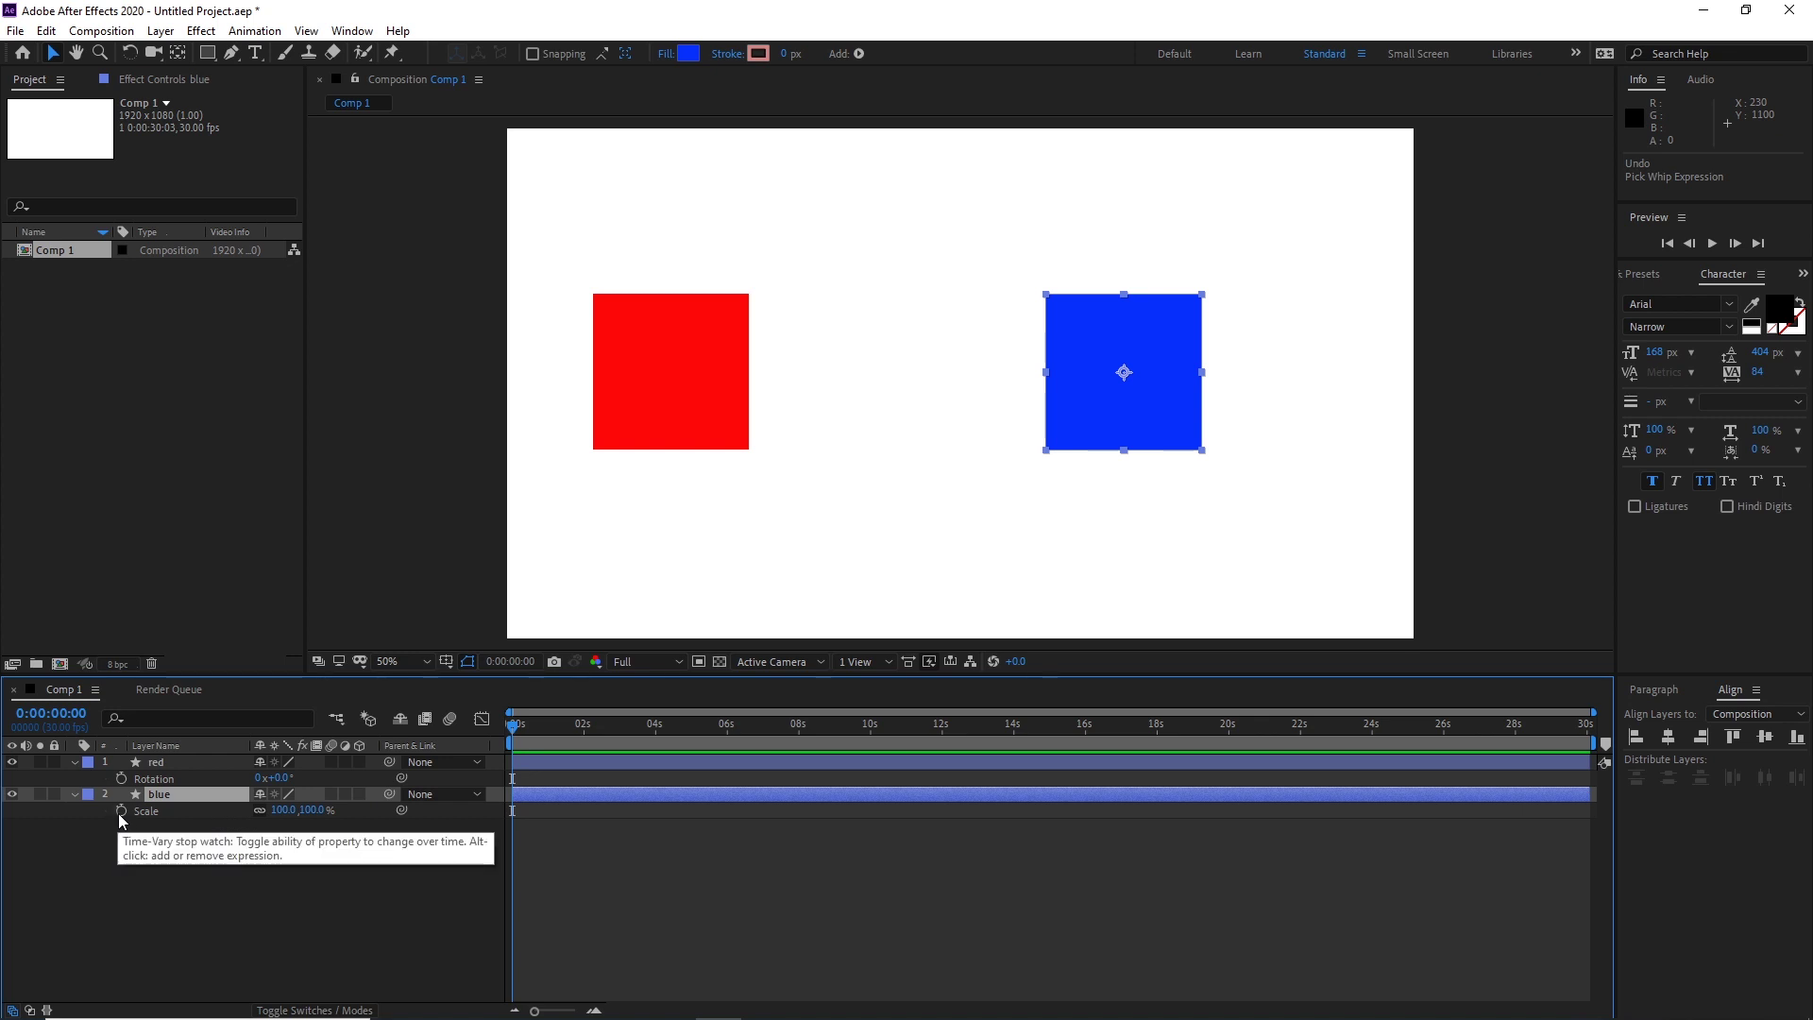
Show the blue layer's Rotation, link it to the red layer's Rotation with the expression pick whip, and undo the link
key("r")
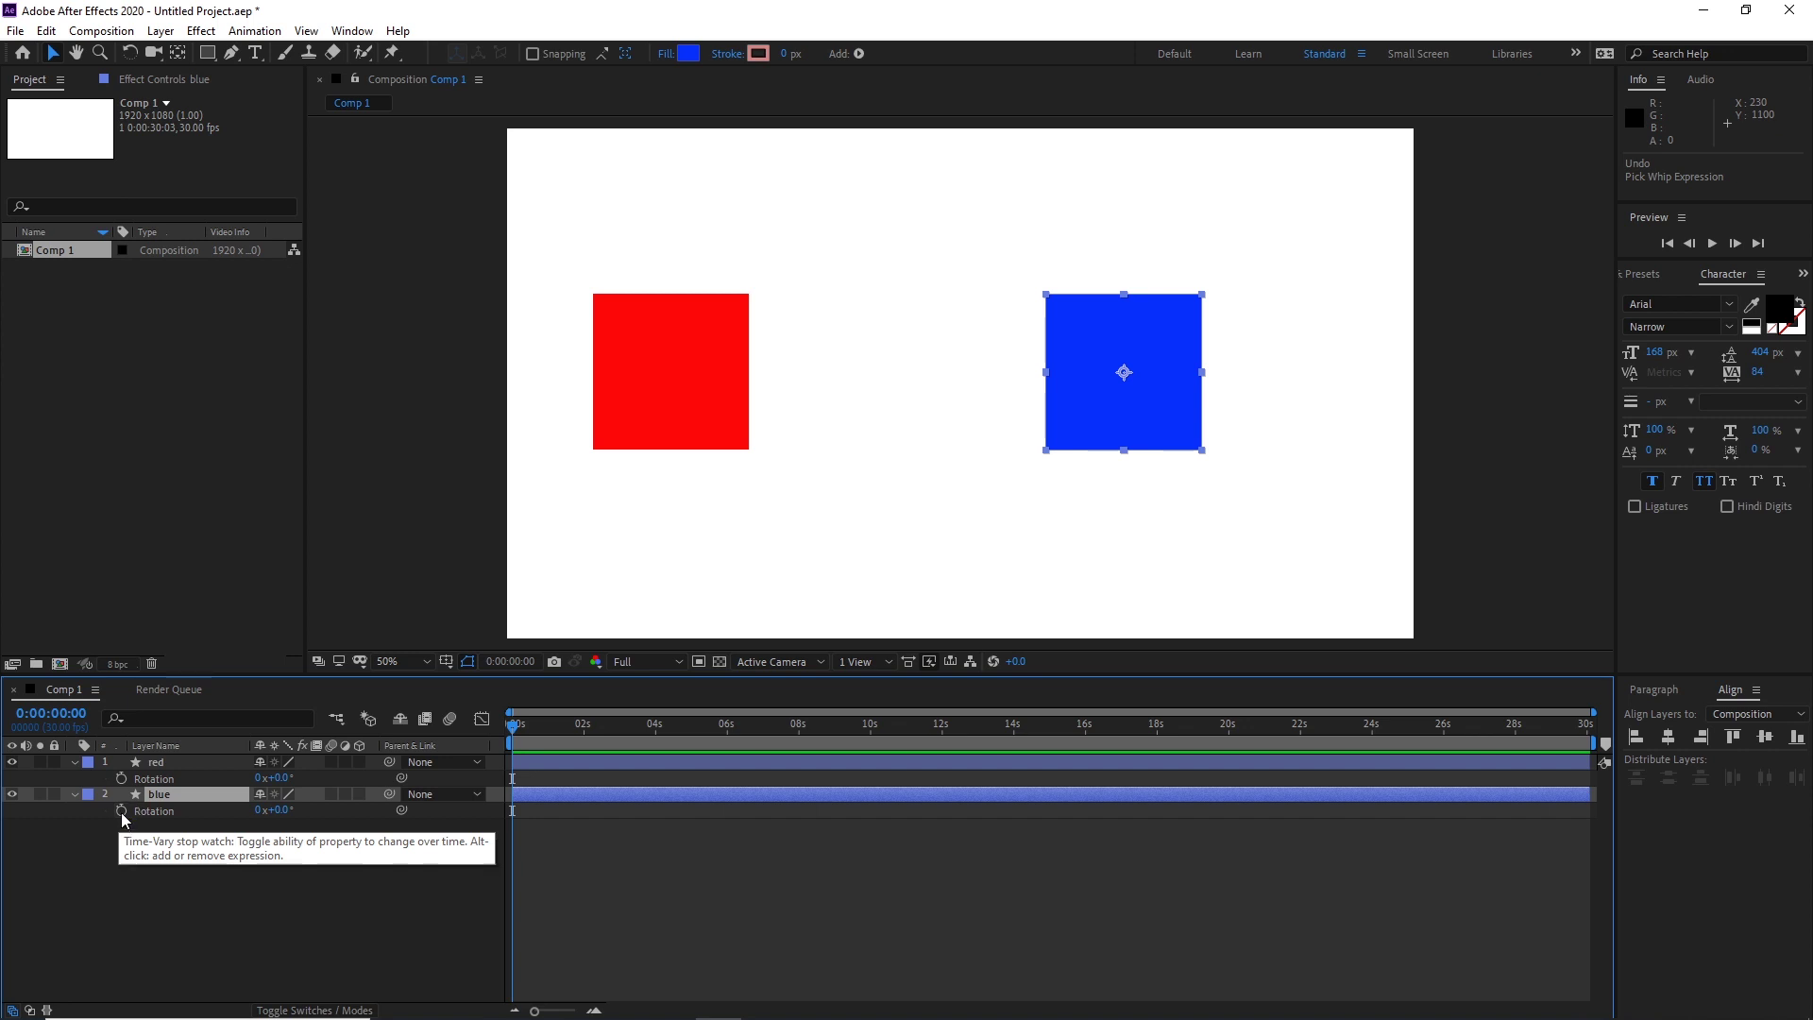
left_click(121, 812, "alt")
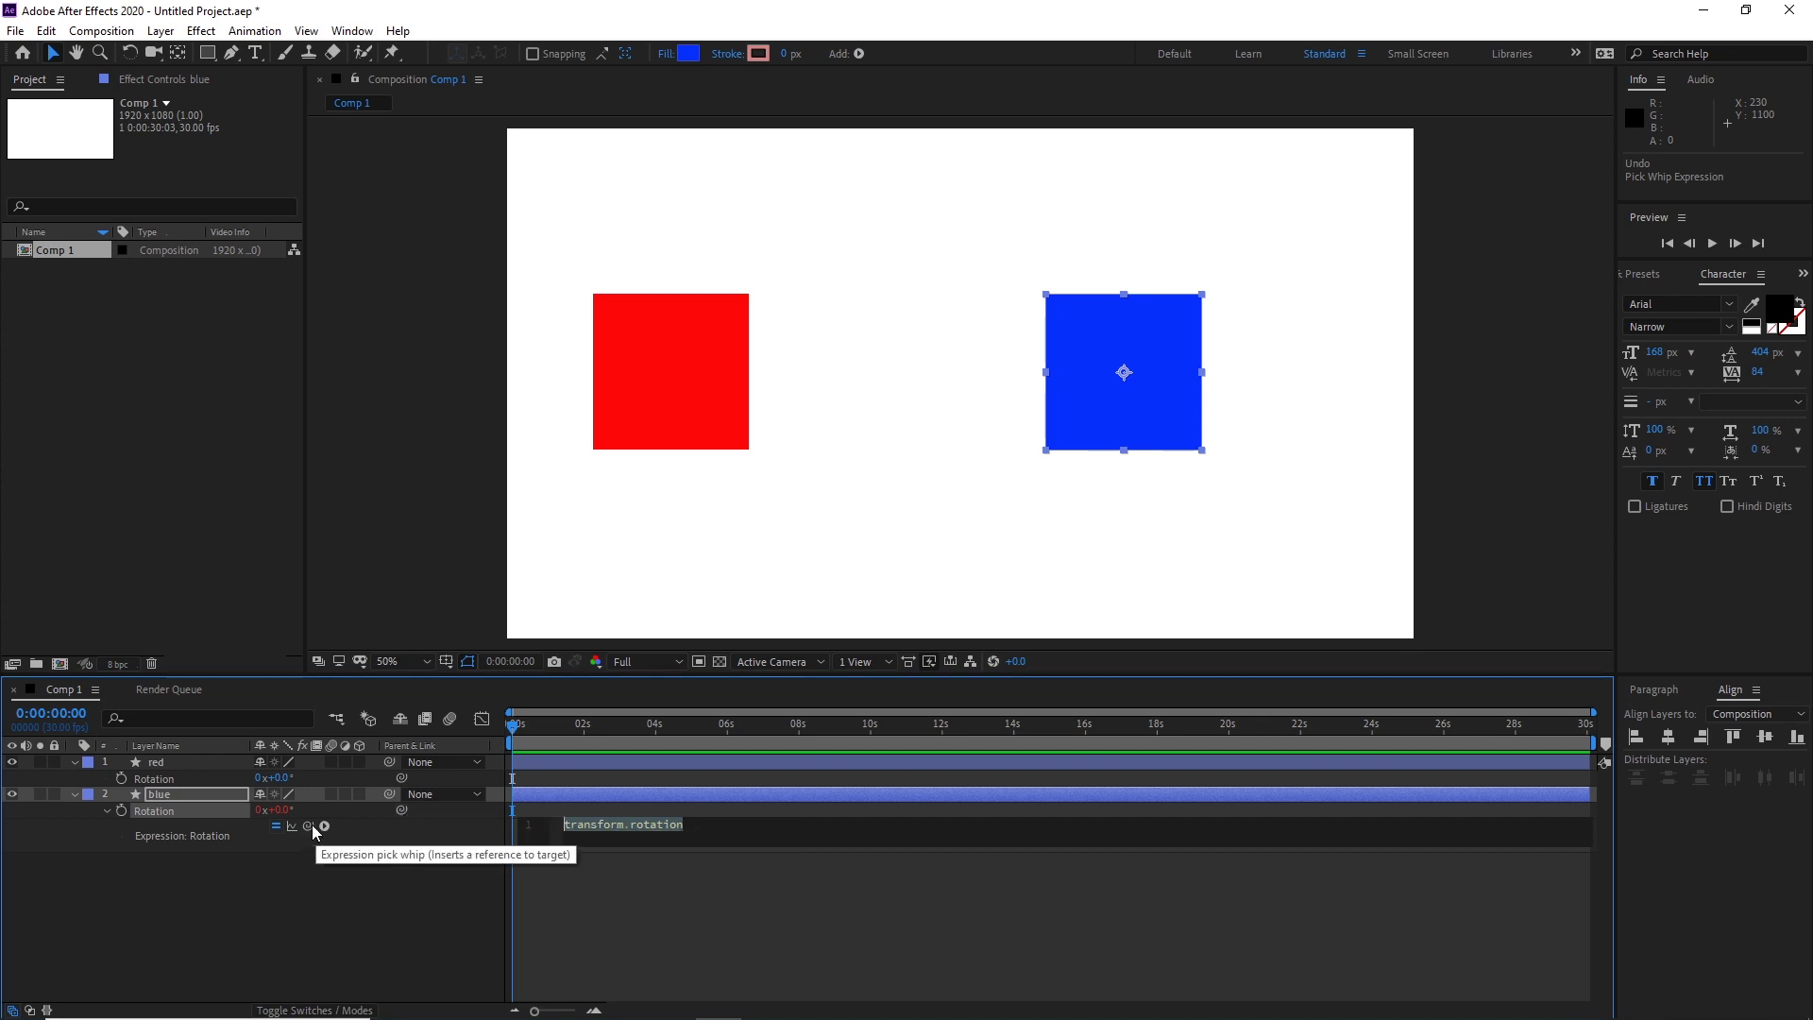
left_click_drag(310, 824, 166, 782)
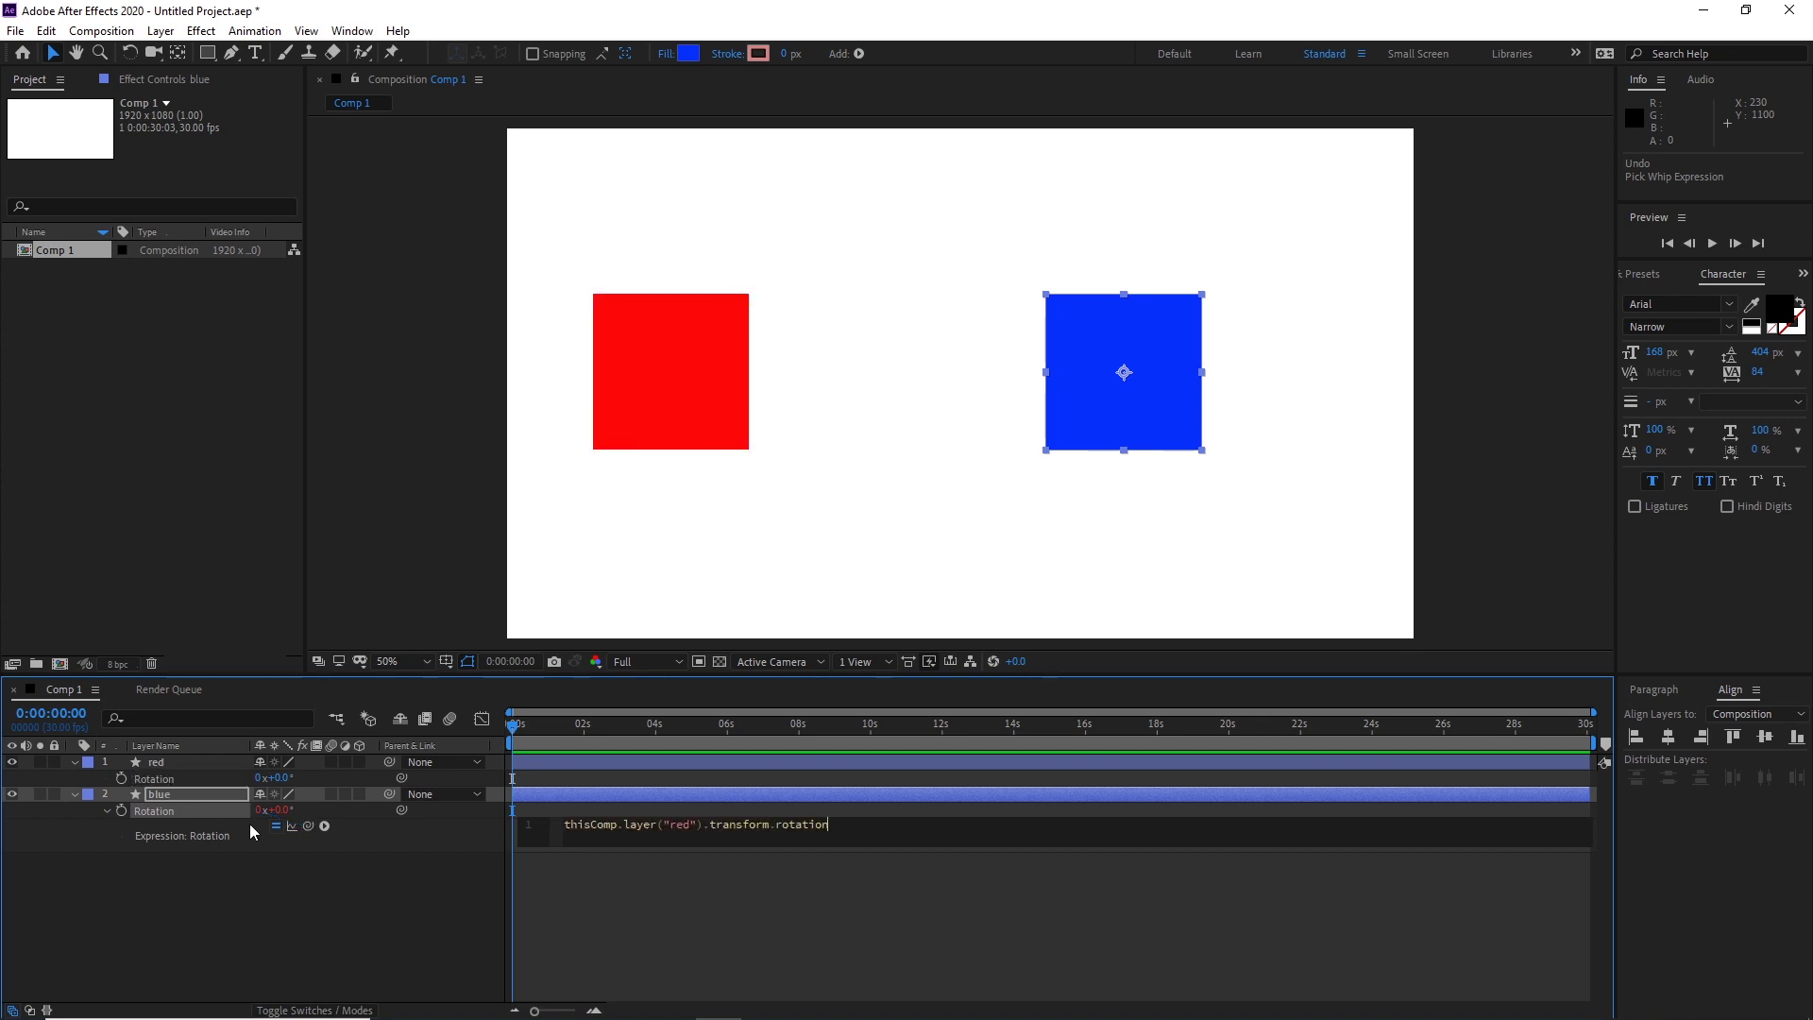
left_click(614, 893)
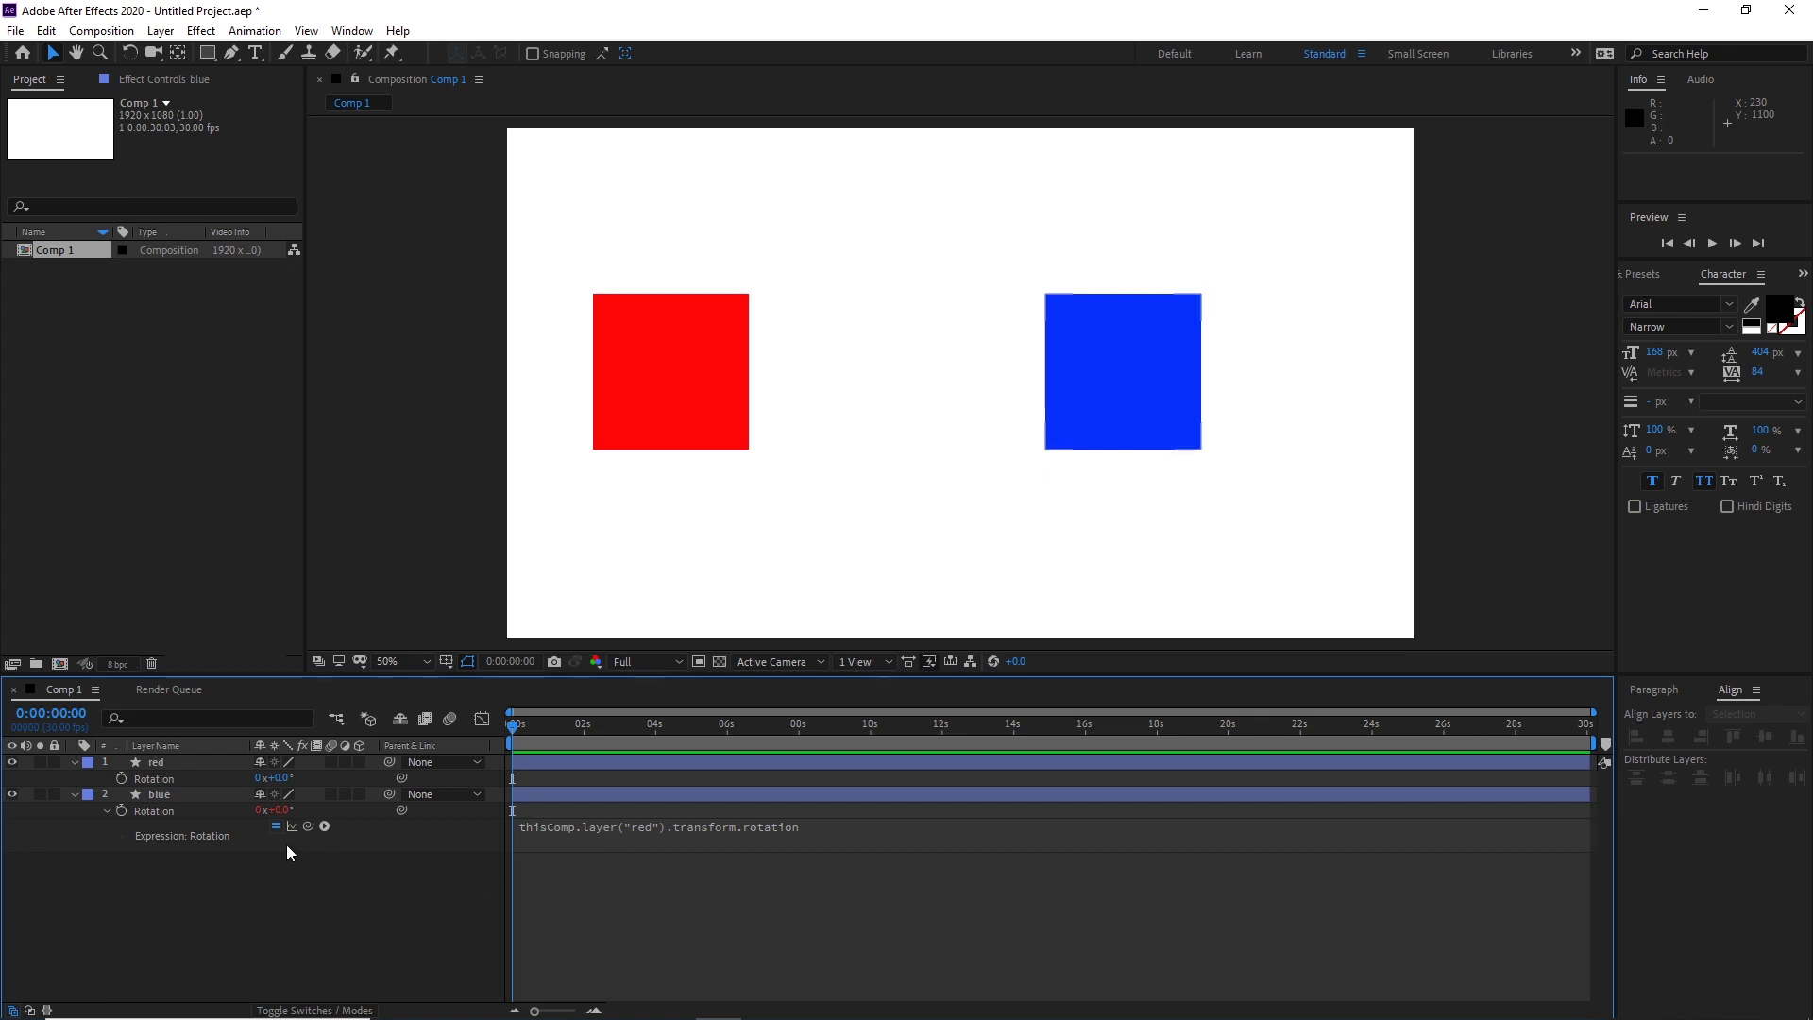
key("ctrl+z")
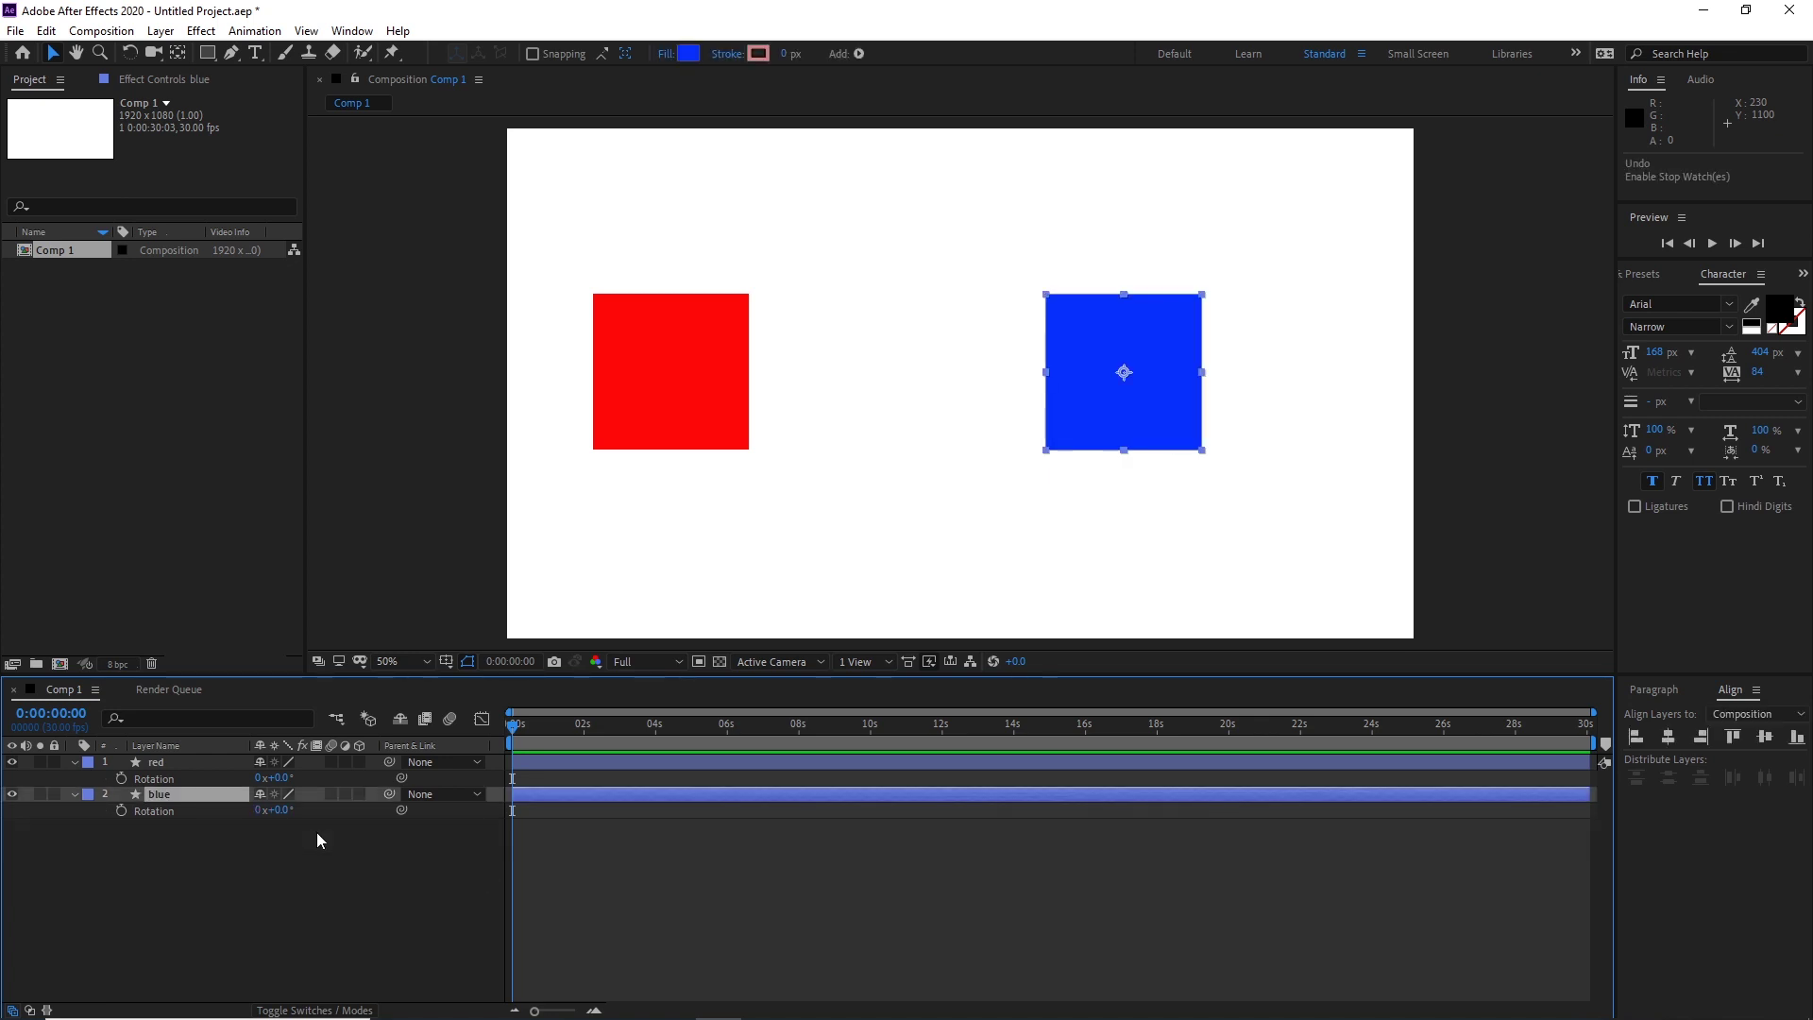
Add an expression to the blue layer's Rotation, link it to the red layer with the Parent & Link property pick whip, and undo both
left_click(121, 810, "alt")
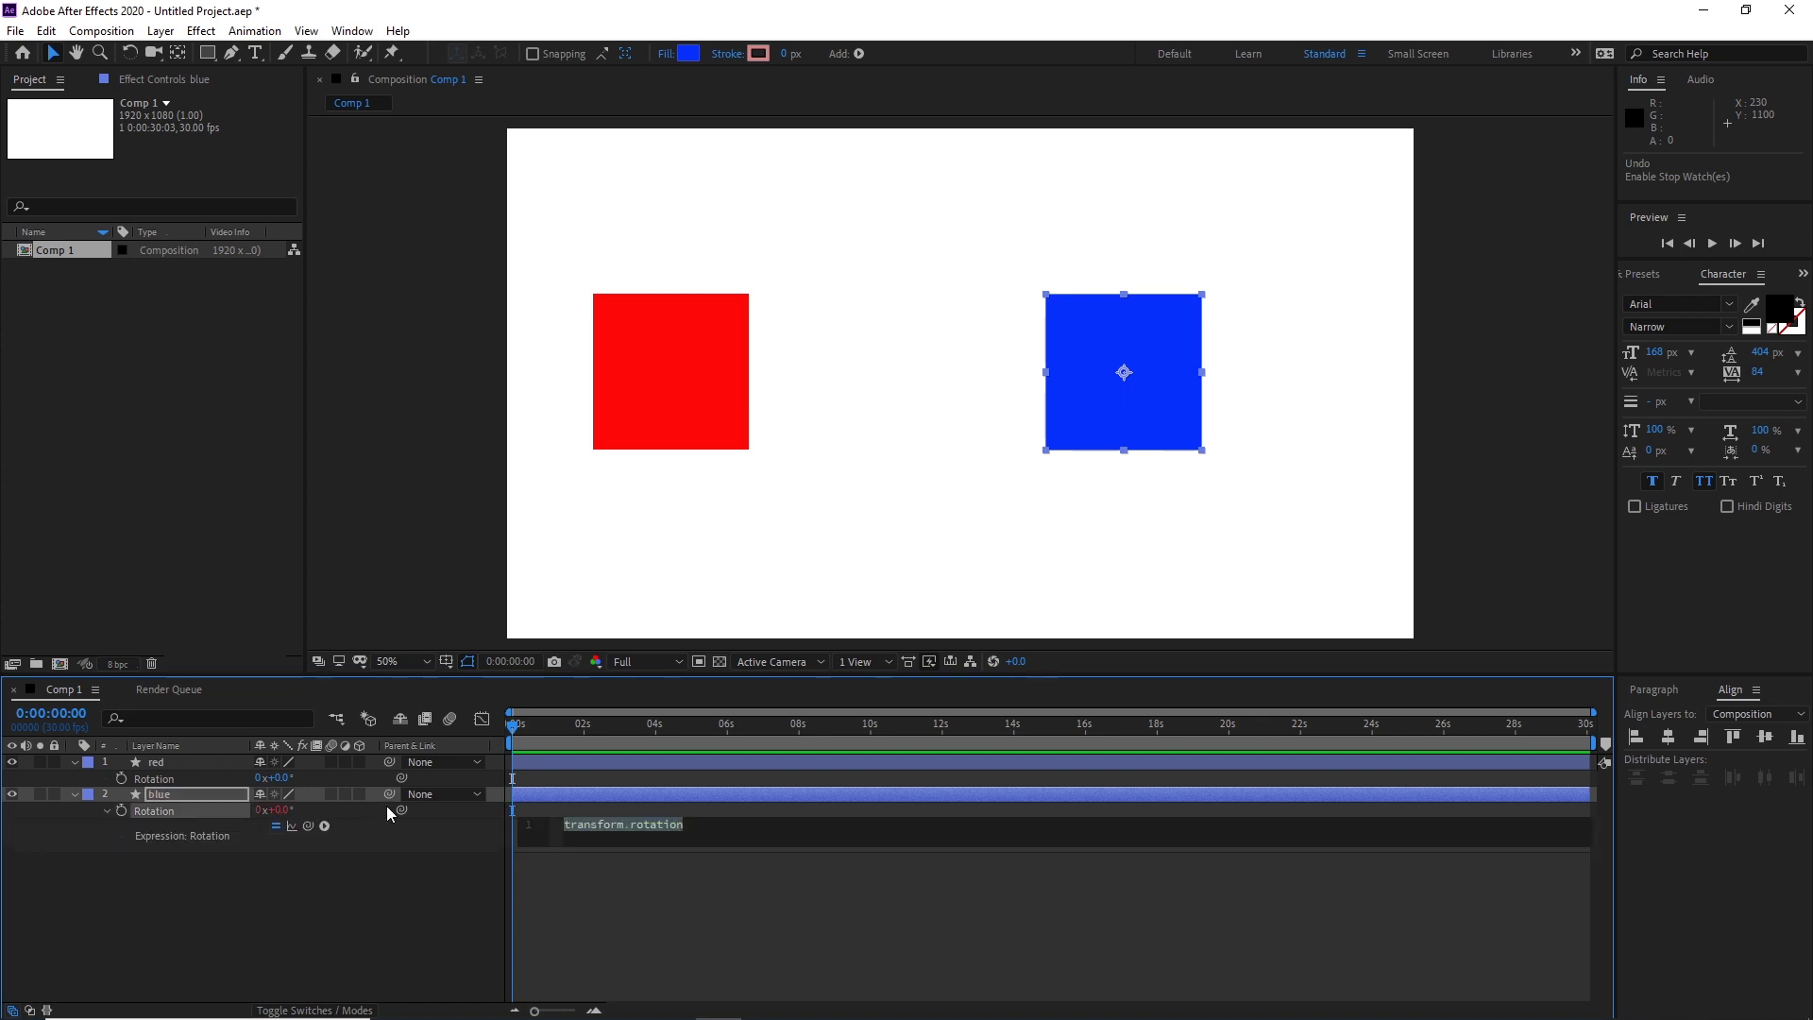
left_click_drag(400, 809, 172, 791)
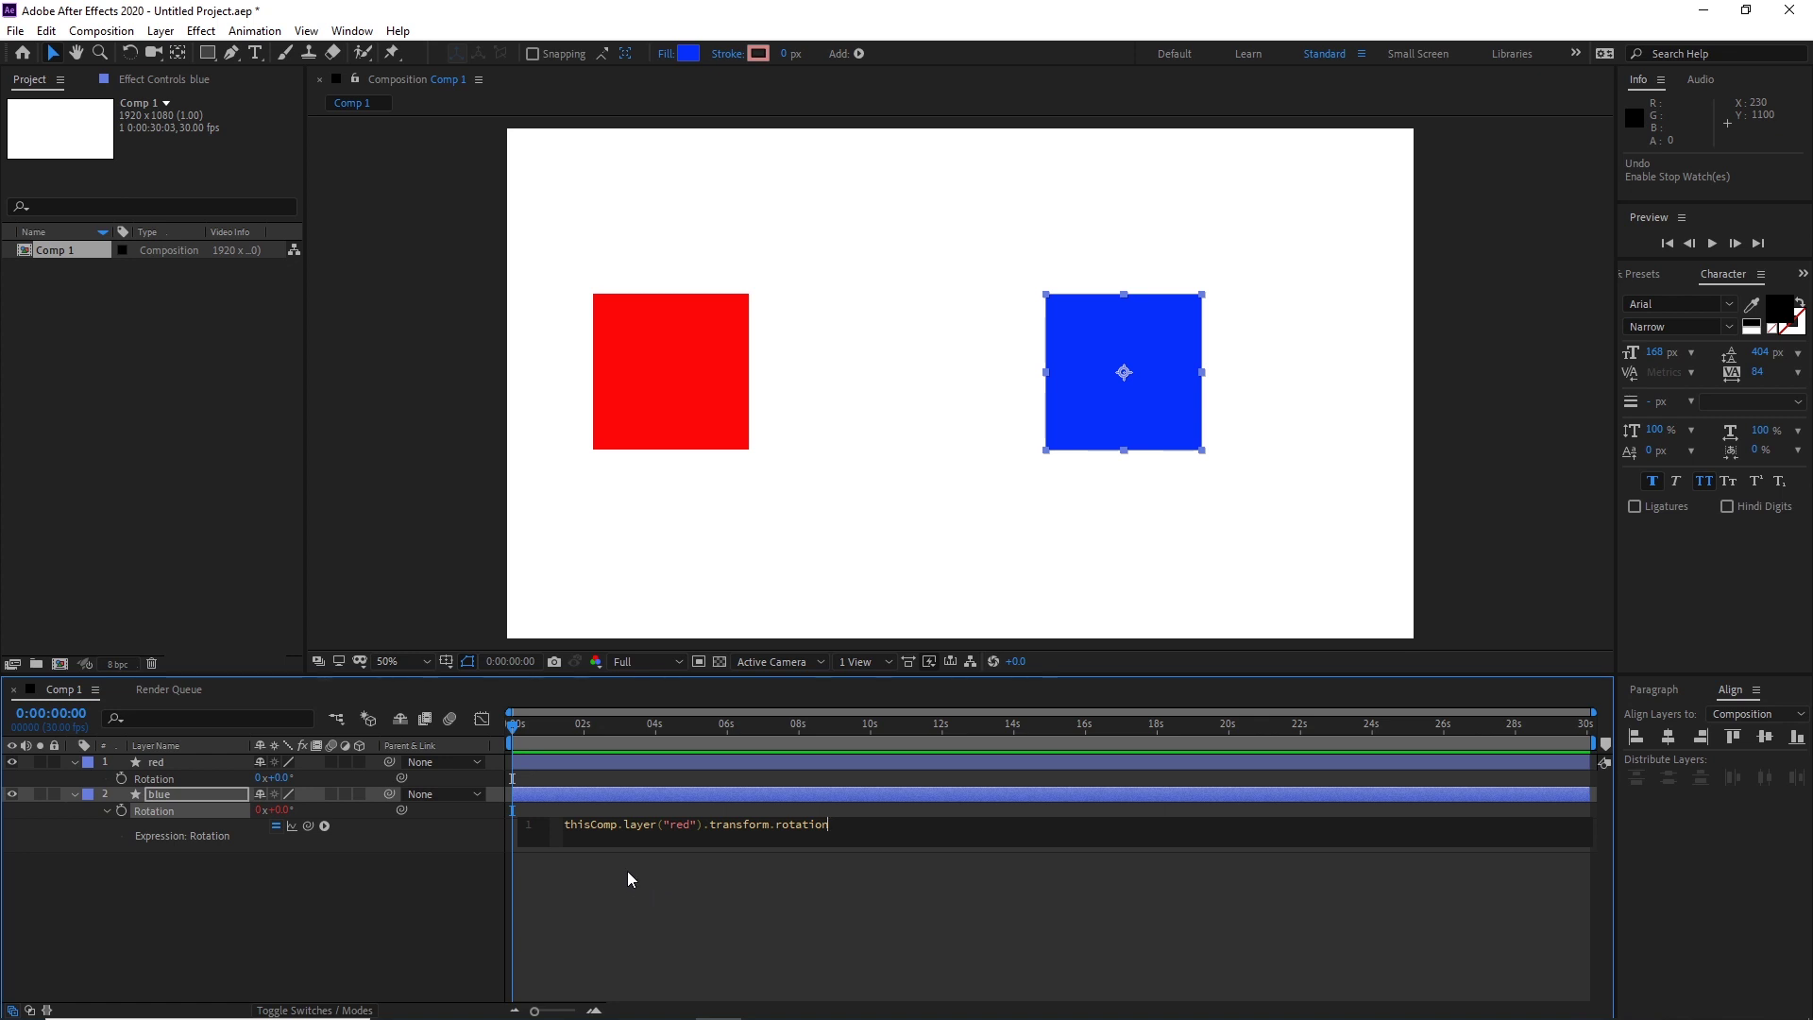
key("ctrl+z")
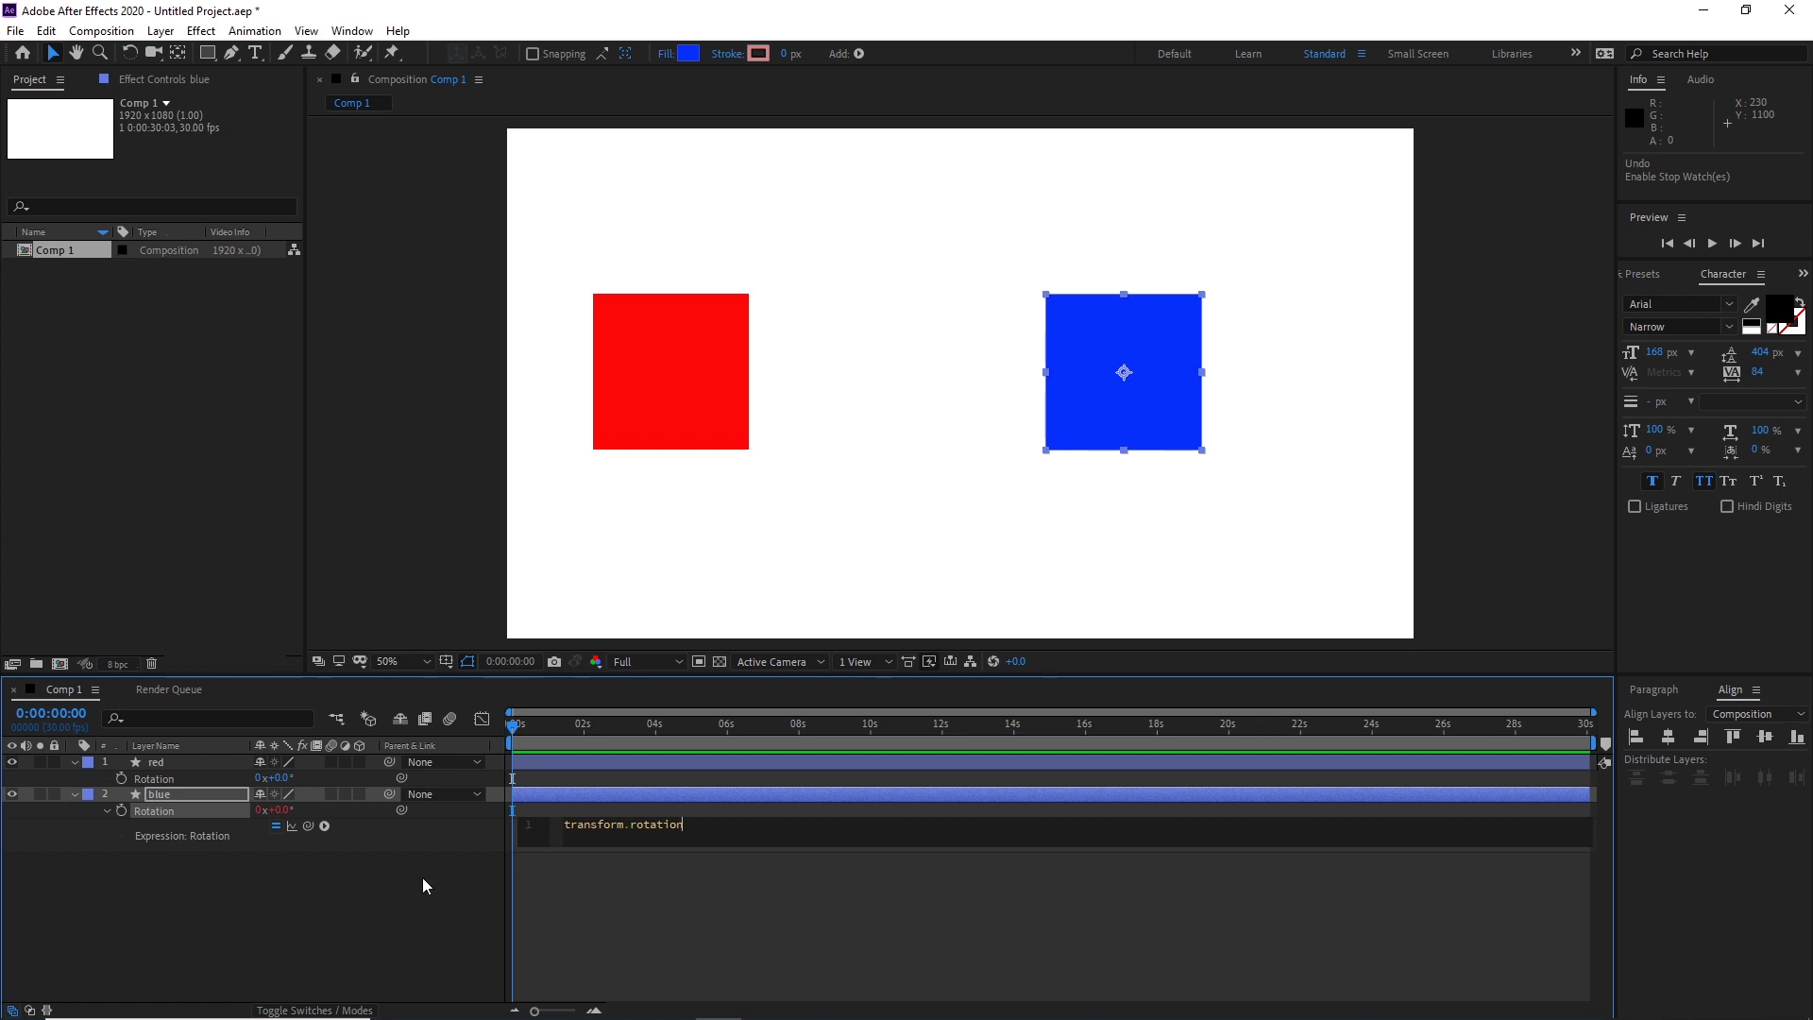
key("ctrl+z")
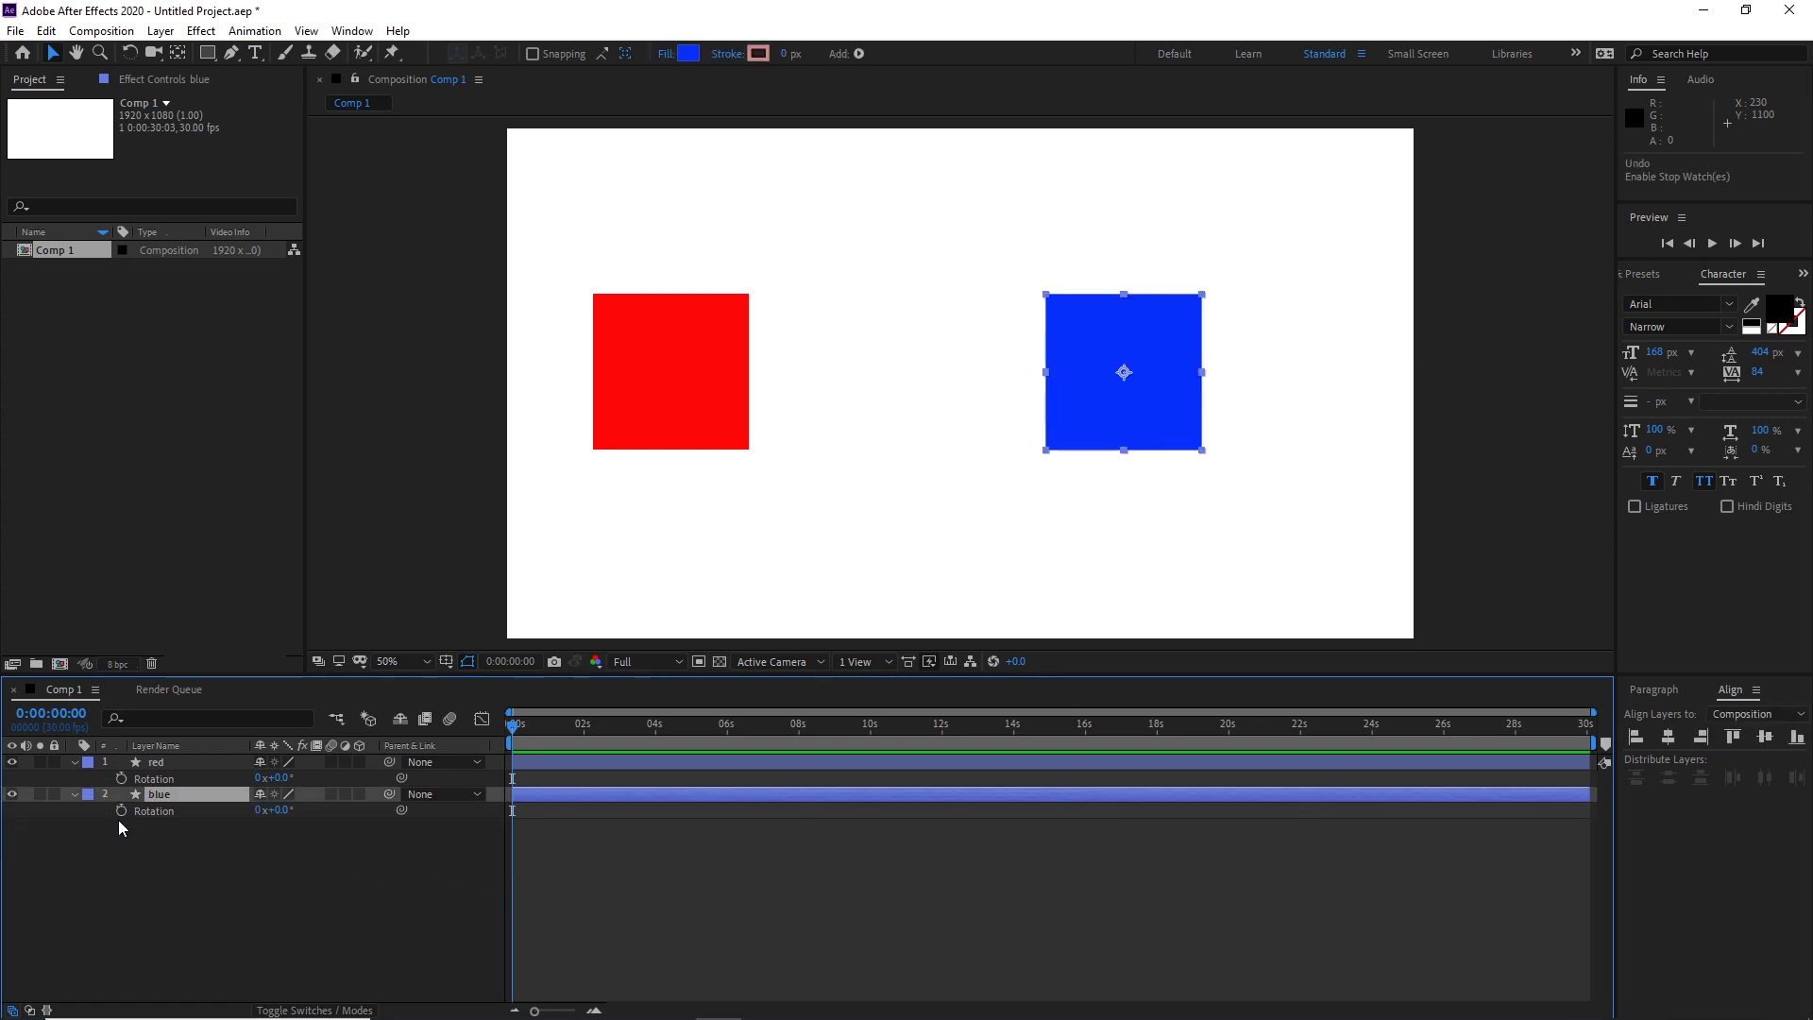
Link the blue layer's Rotation to the red layer's Rotation through a new expression using the expression pick whip
left_click(120, 811, "alt")
left_click_drag(308, 826, 172, 780)
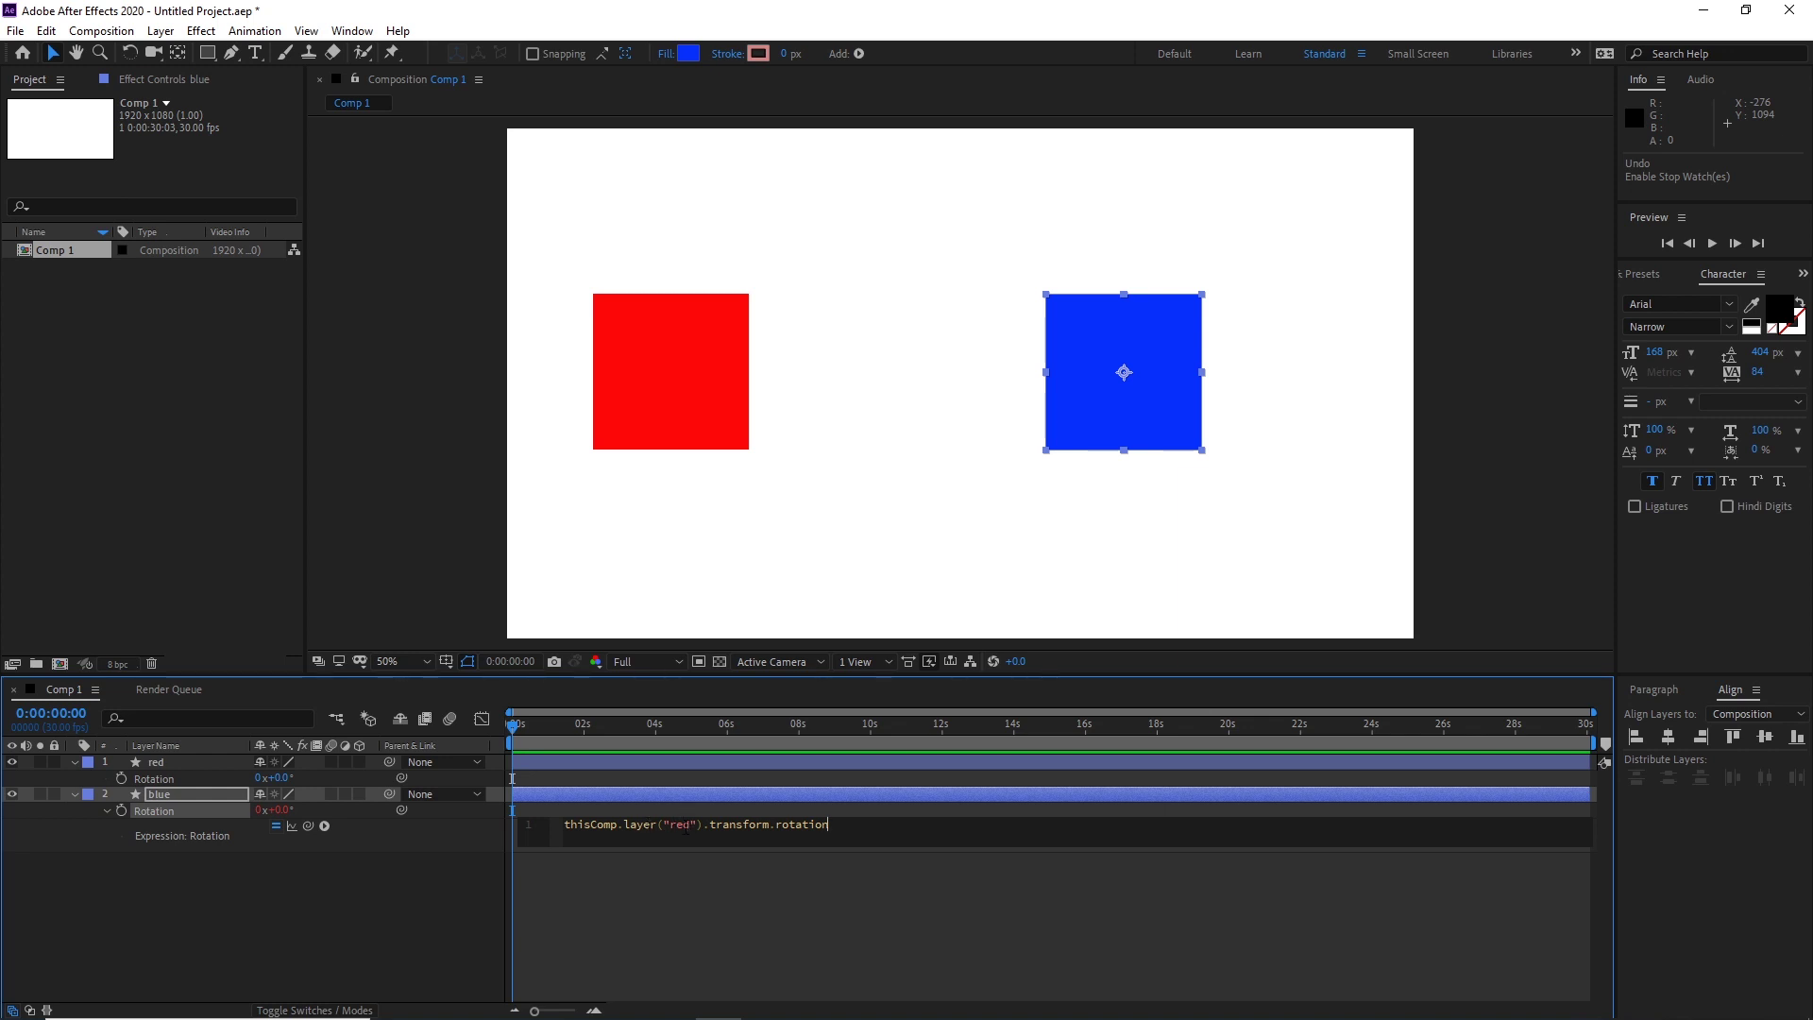
left_click(208, 886)
Rename the red layer as redOne
left_click(151, 766)
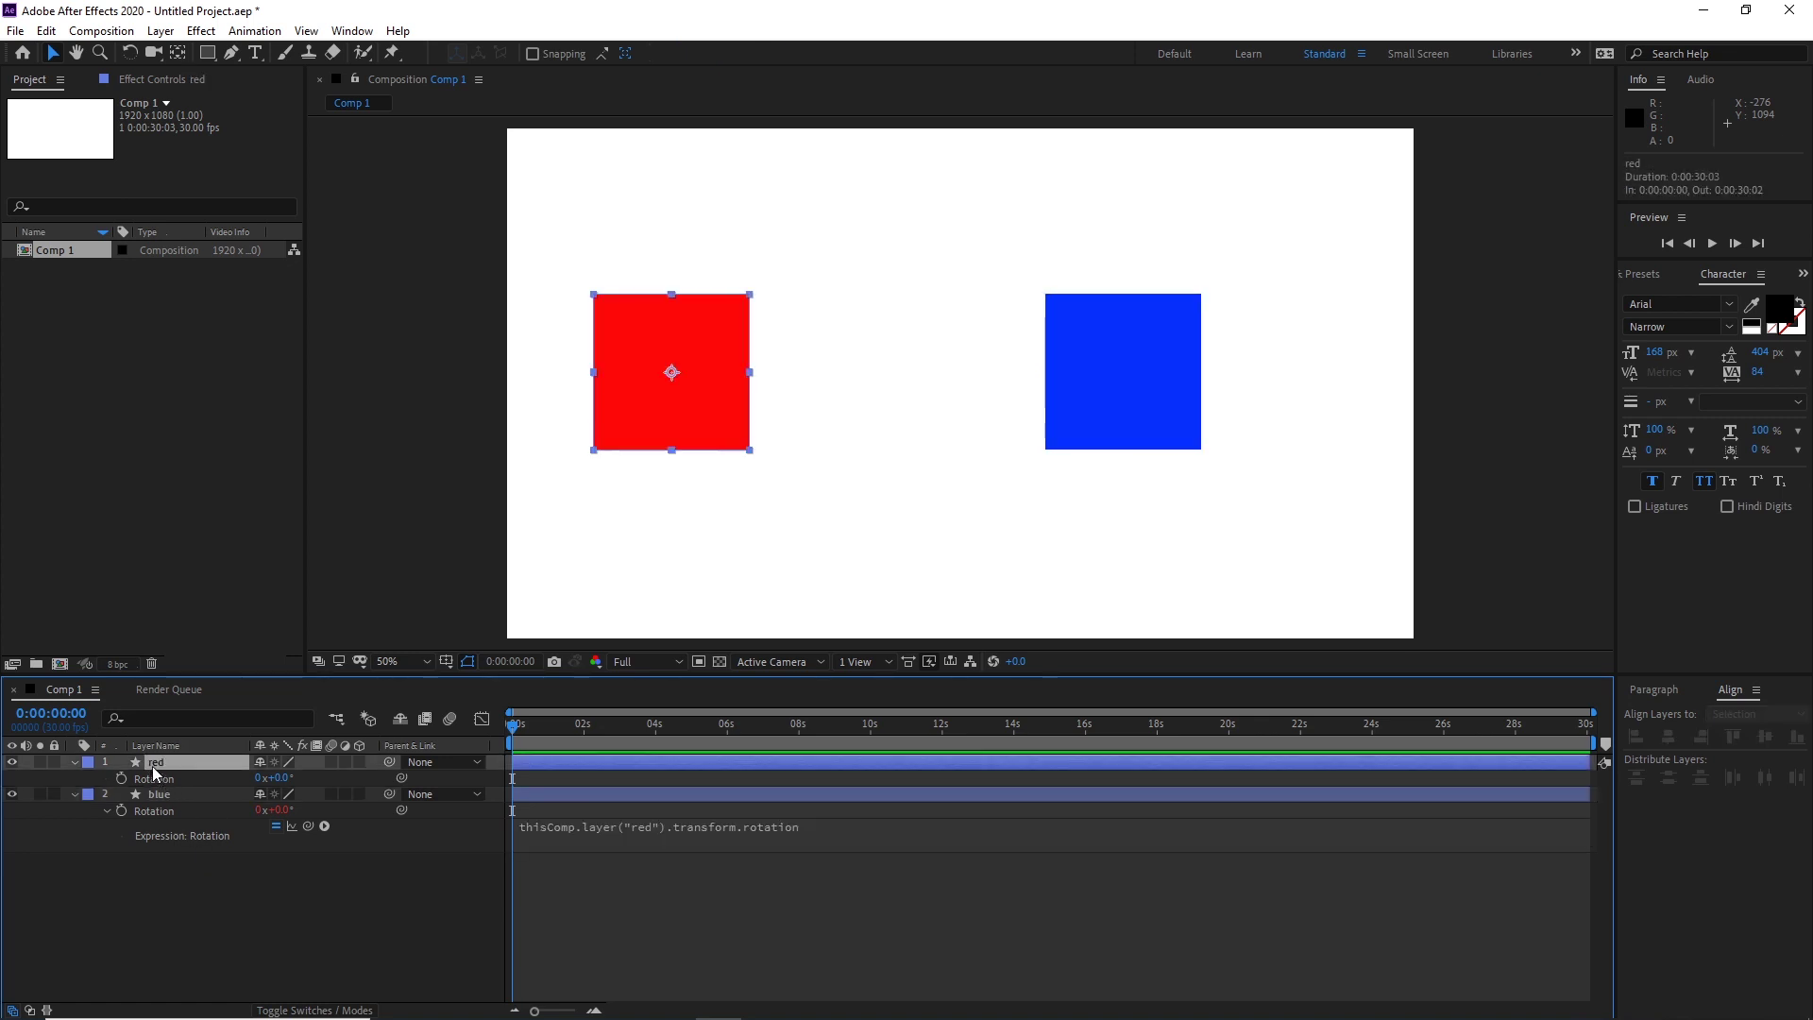
key("Return")
left_click(214, 763)
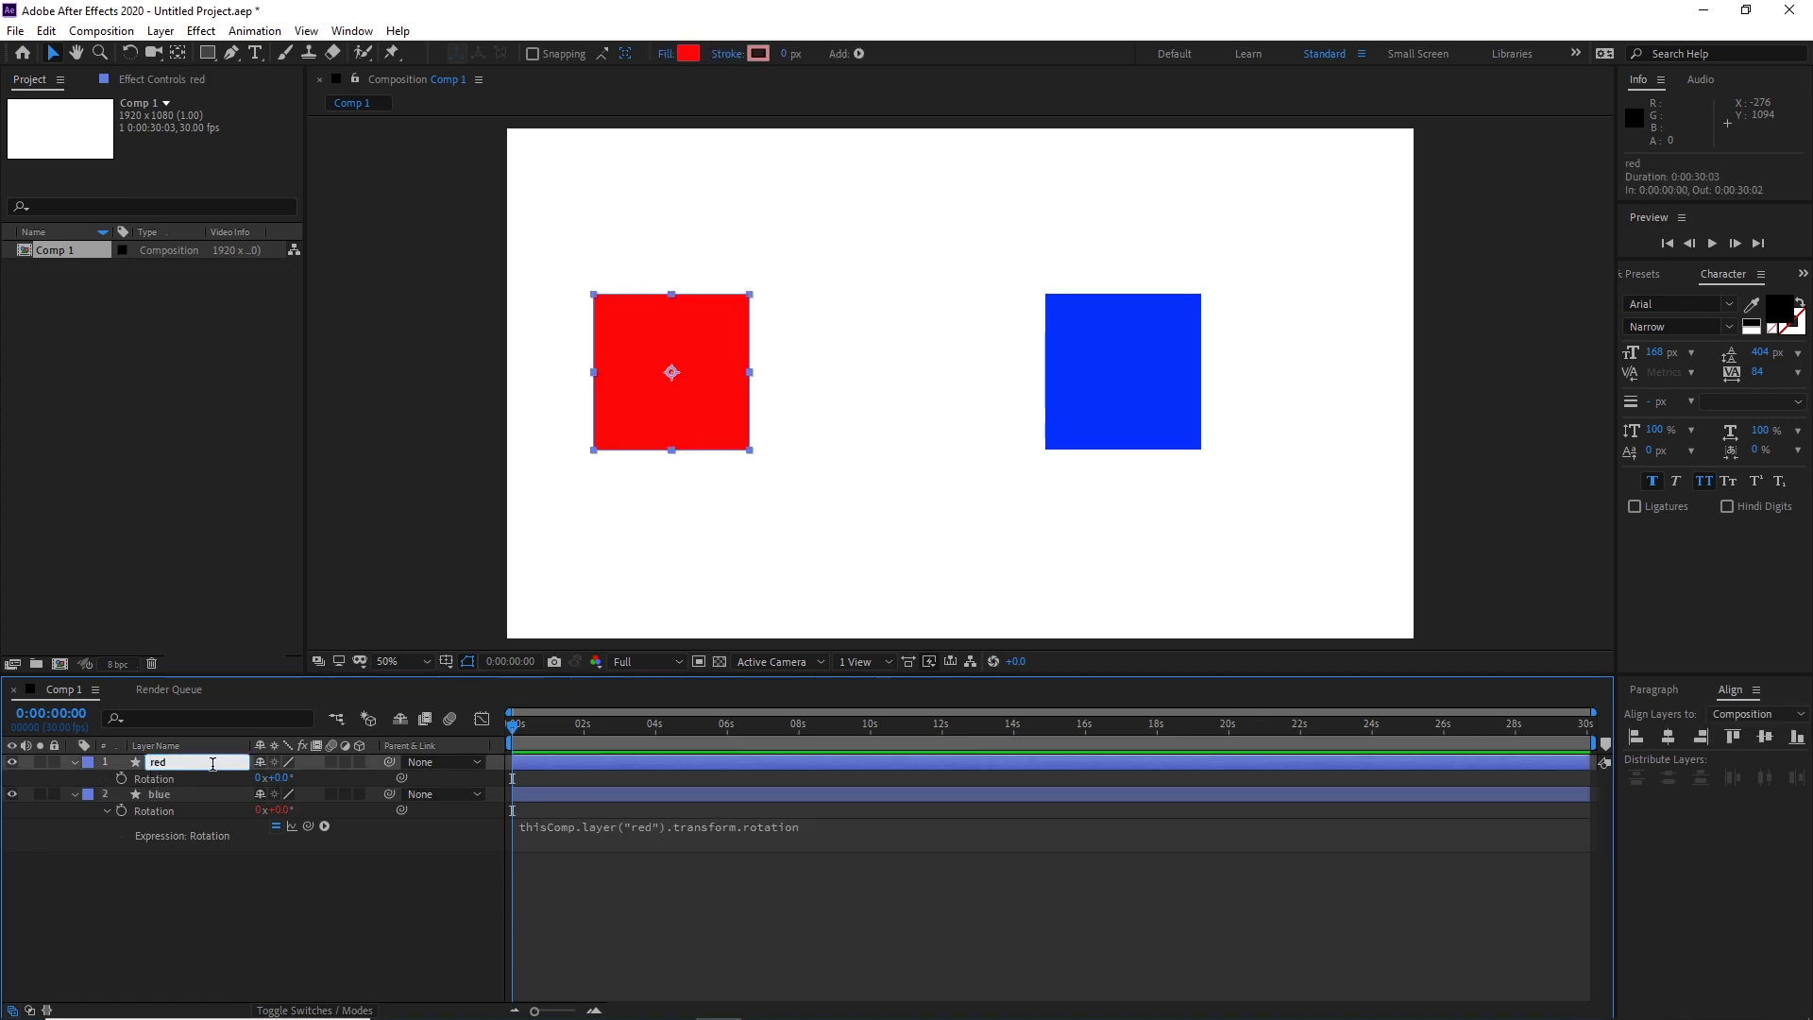
type("One")
left_click(240, 897)
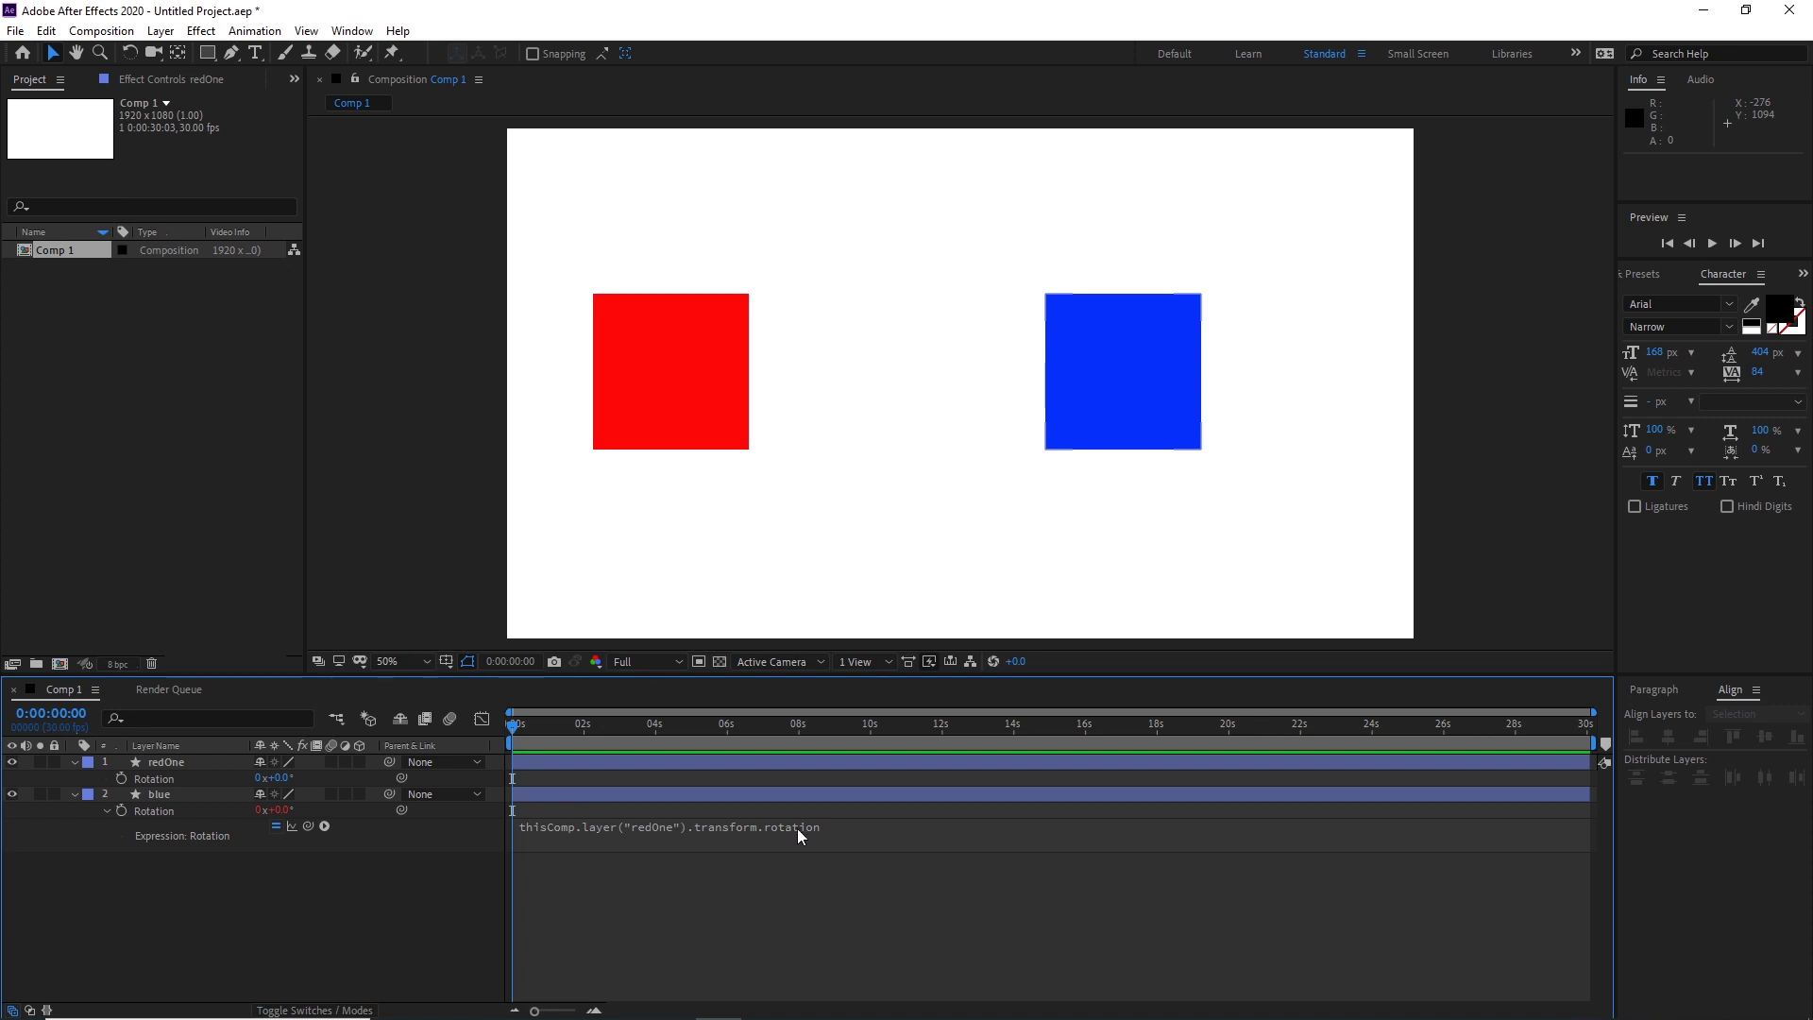
Show Scale on both layers, link the blue layer's Scale to redOne's Scale through an expression, and undo the link
left_click(163, 763)
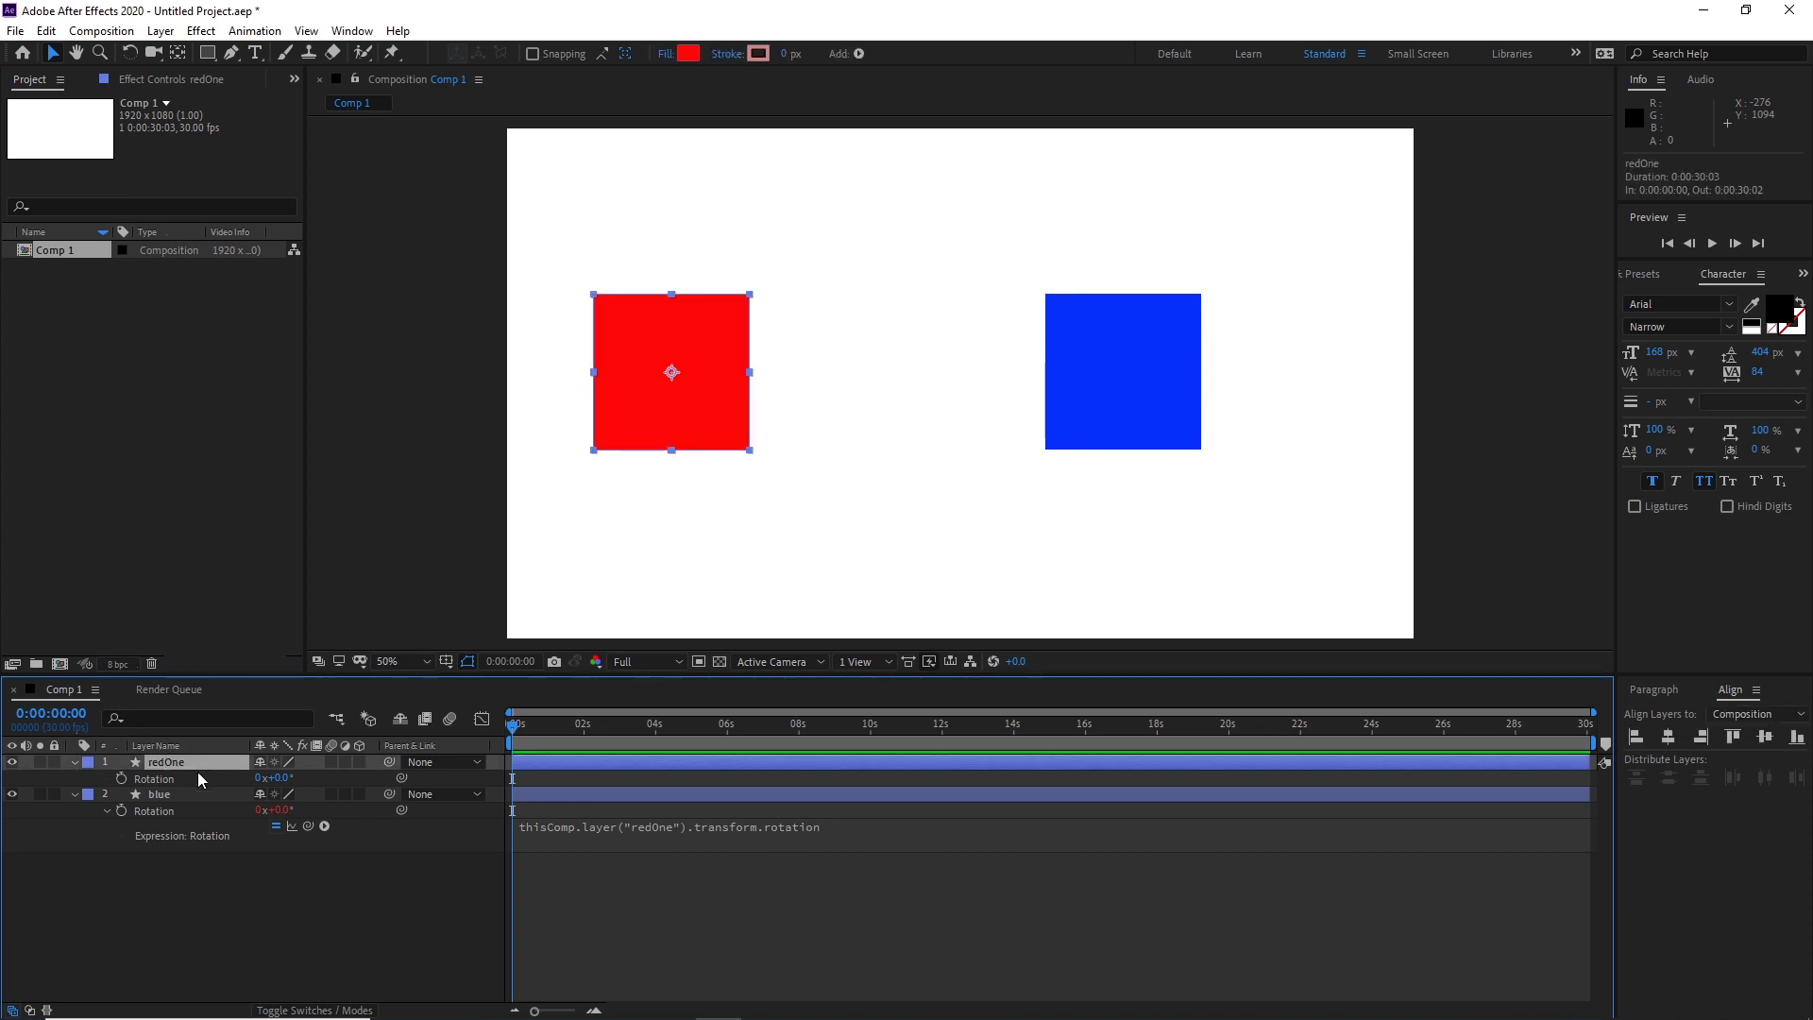
key("s")
left_click(166, 796)
key("s")
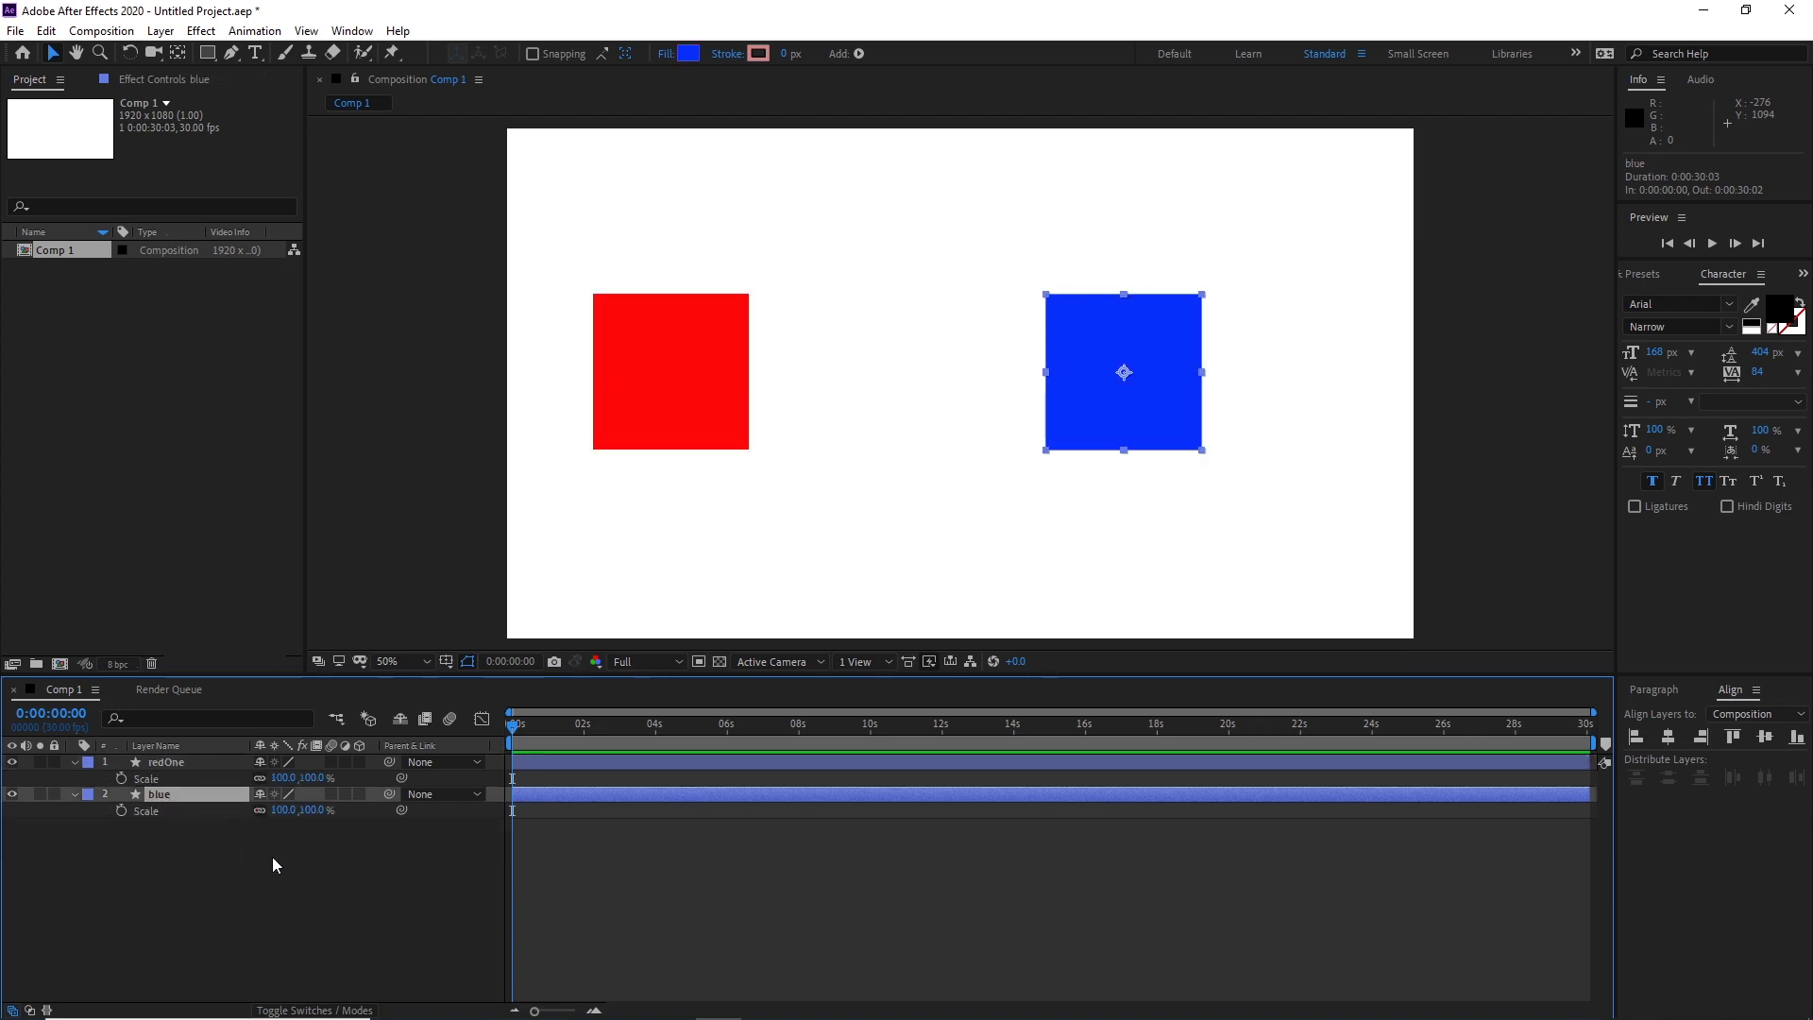
left_click(122, 811, "alt")
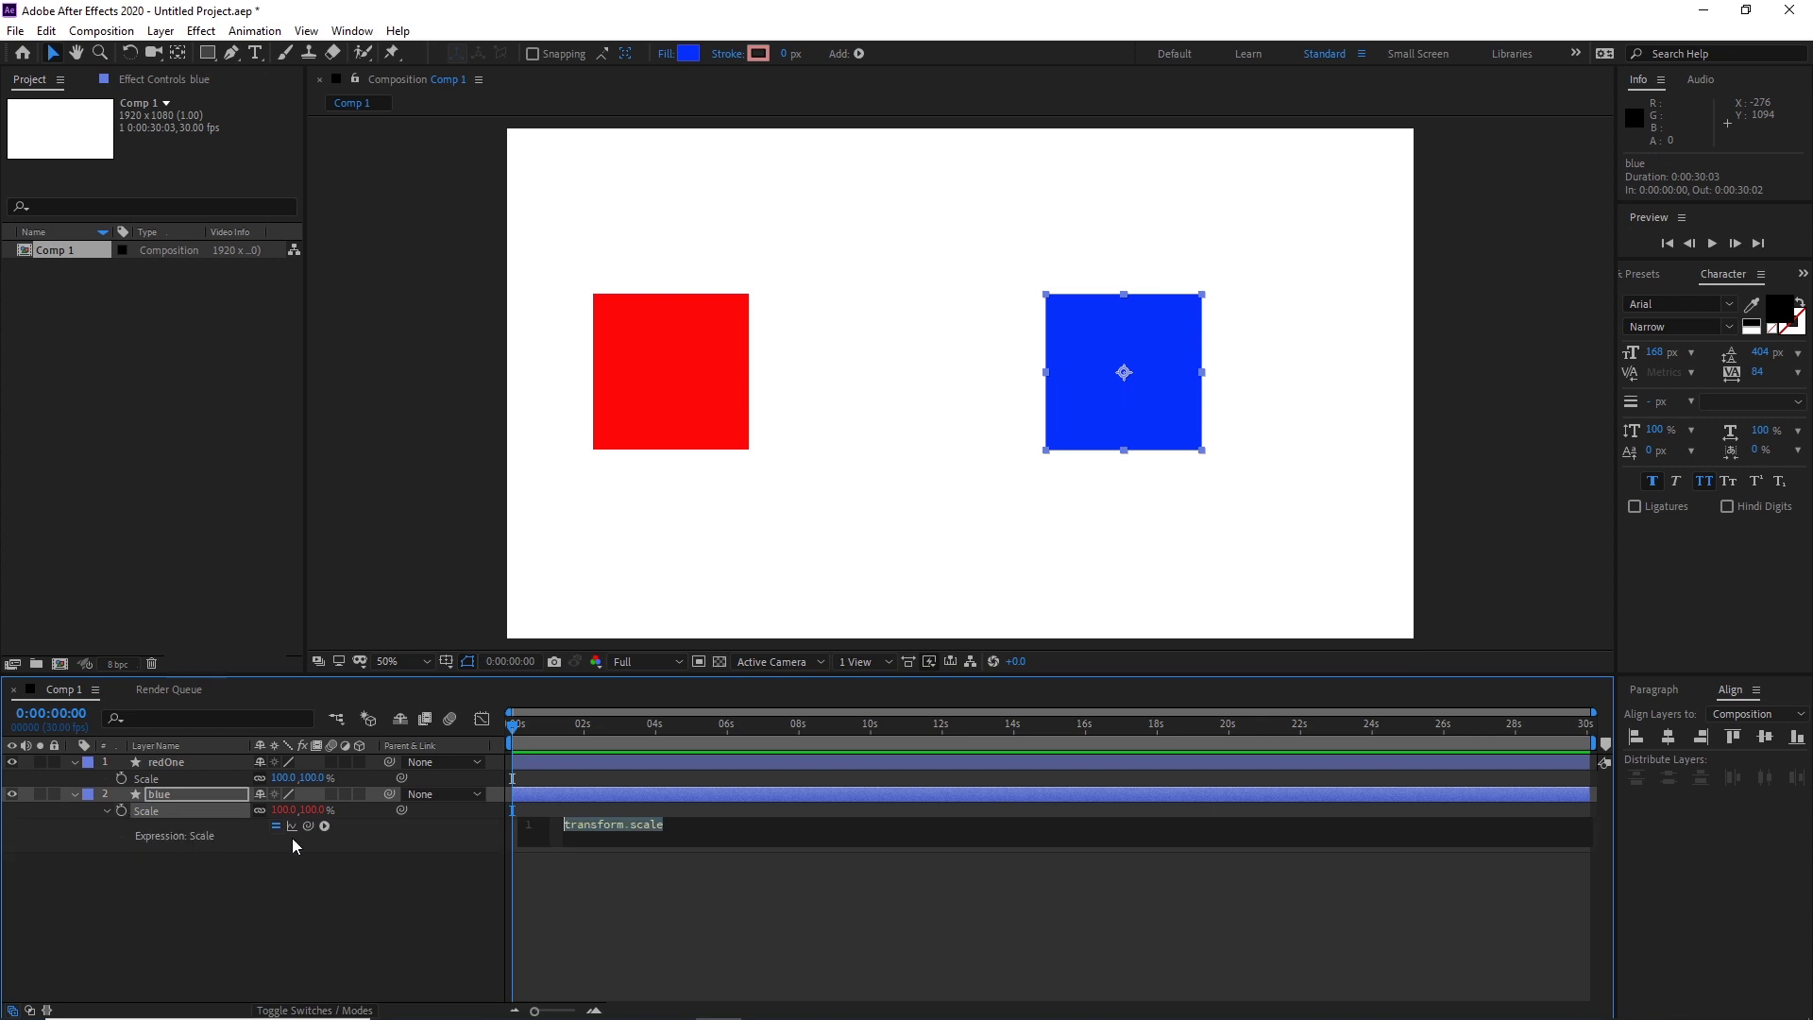
left_click_drag(307, 825, 154, 778)
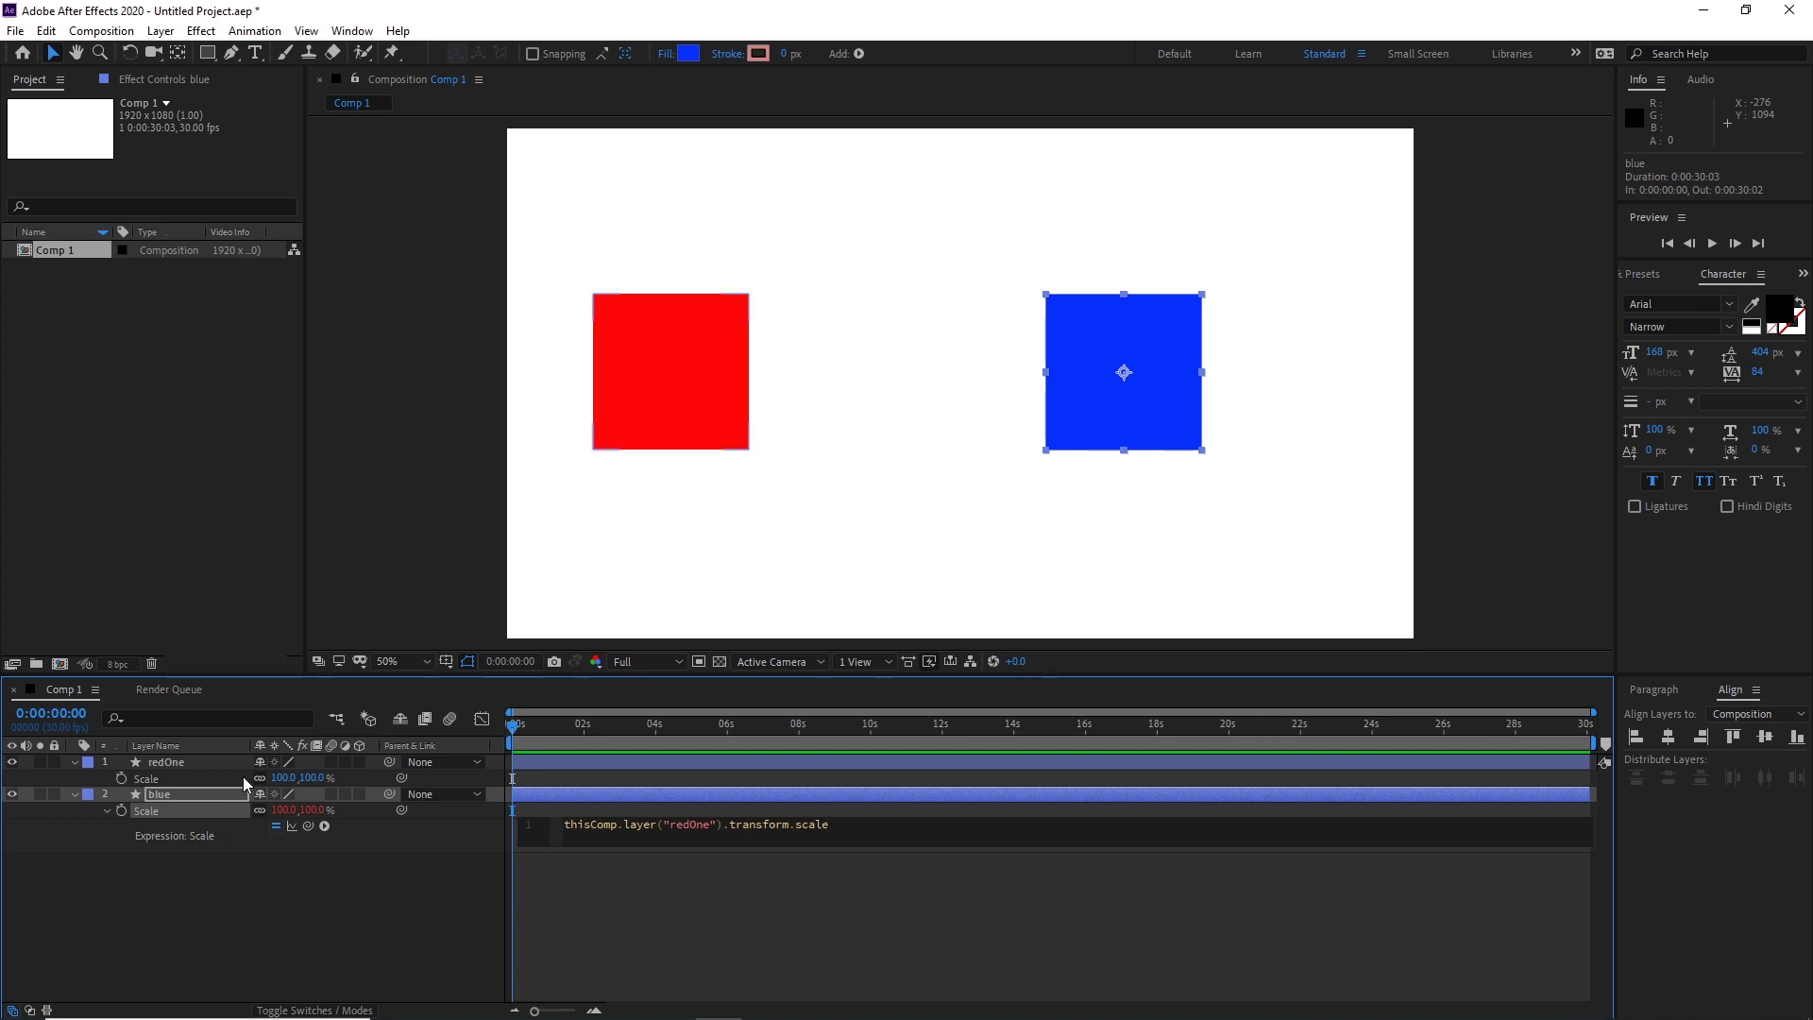
type("p")
left_click(168, 946)
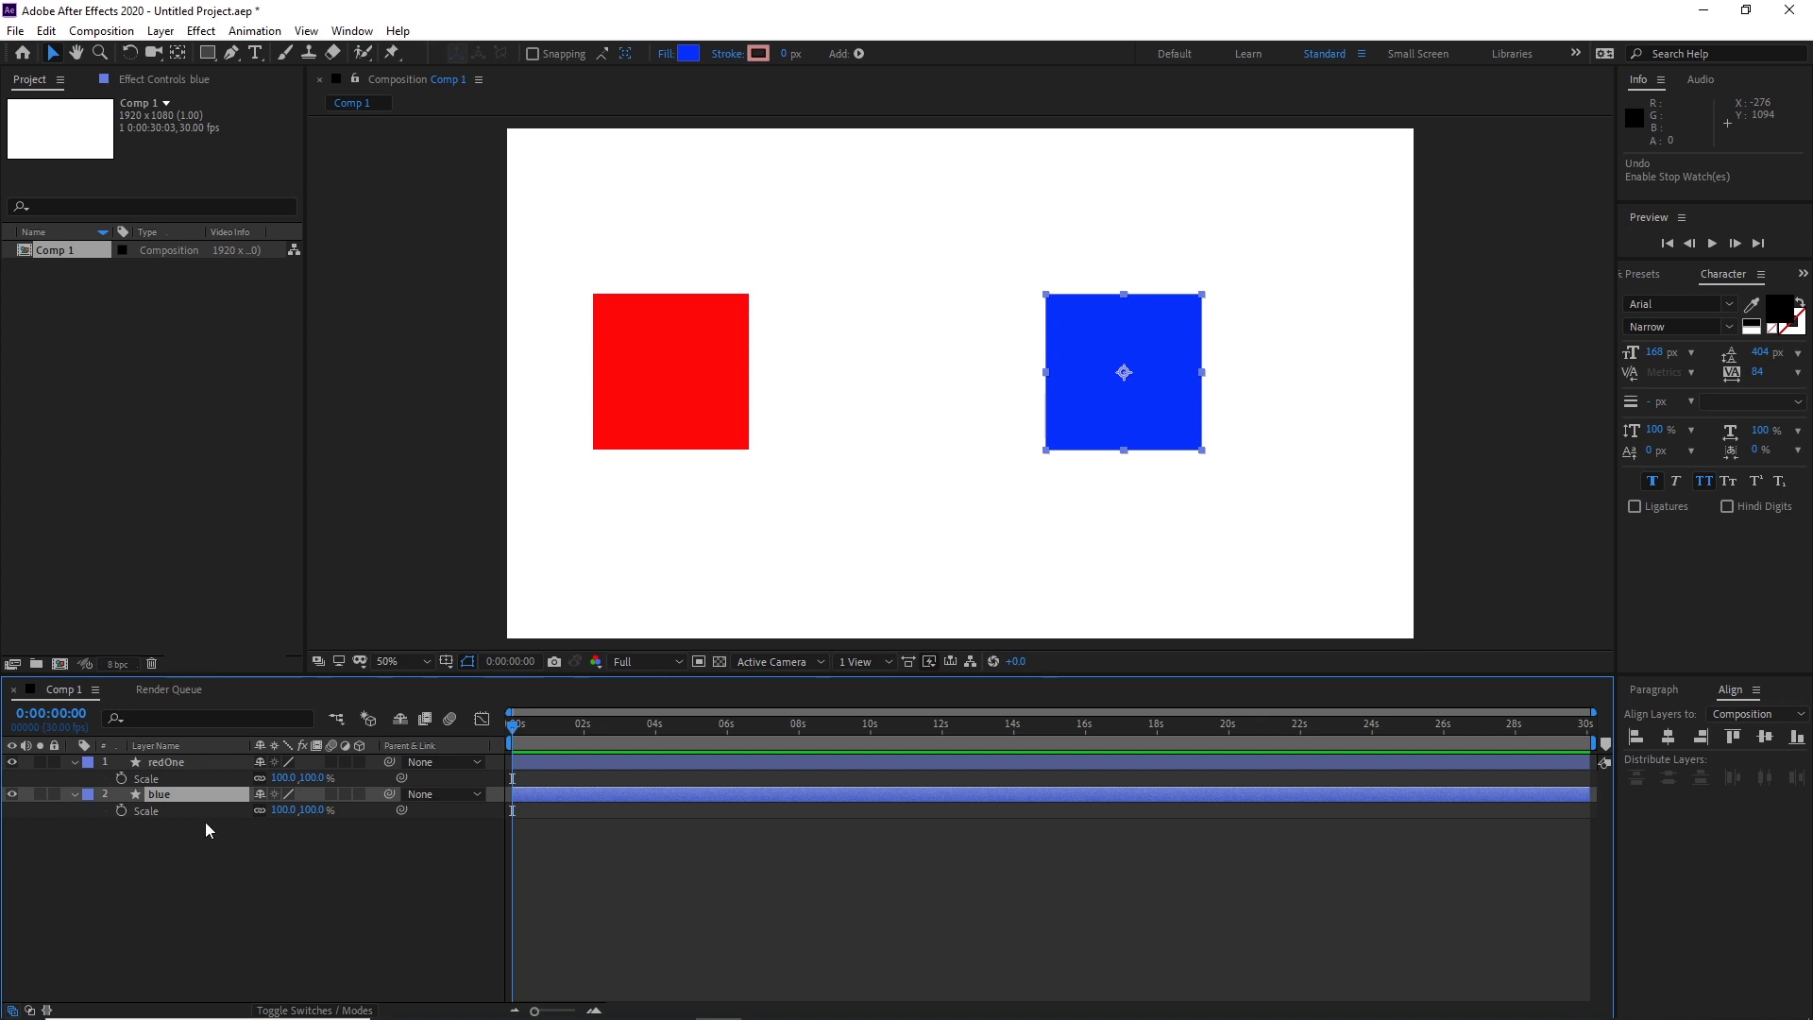
Show Position on both layers and link the blue layer's Position to redOne's Position with the expression pick whip
key("p")
left_click(153, 761)
key("p")
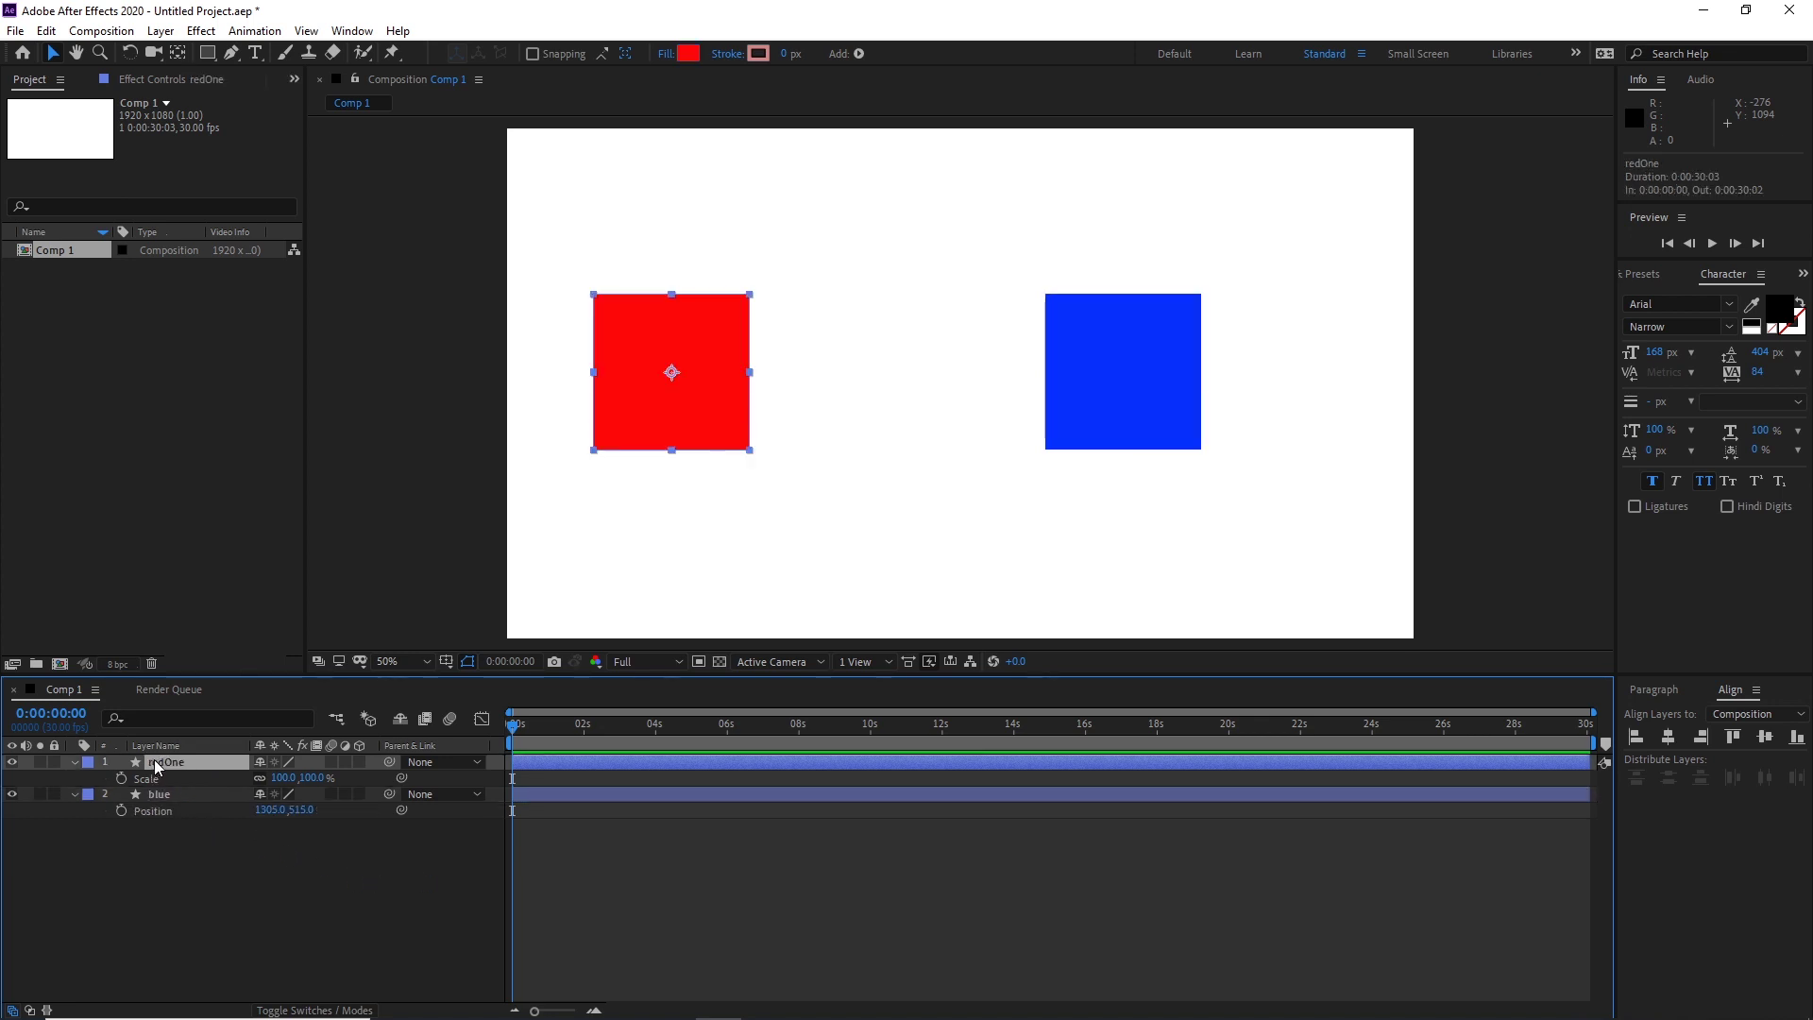
left_click(121, 810, "alt")
left_click_drag(307, 825, 170, 786)
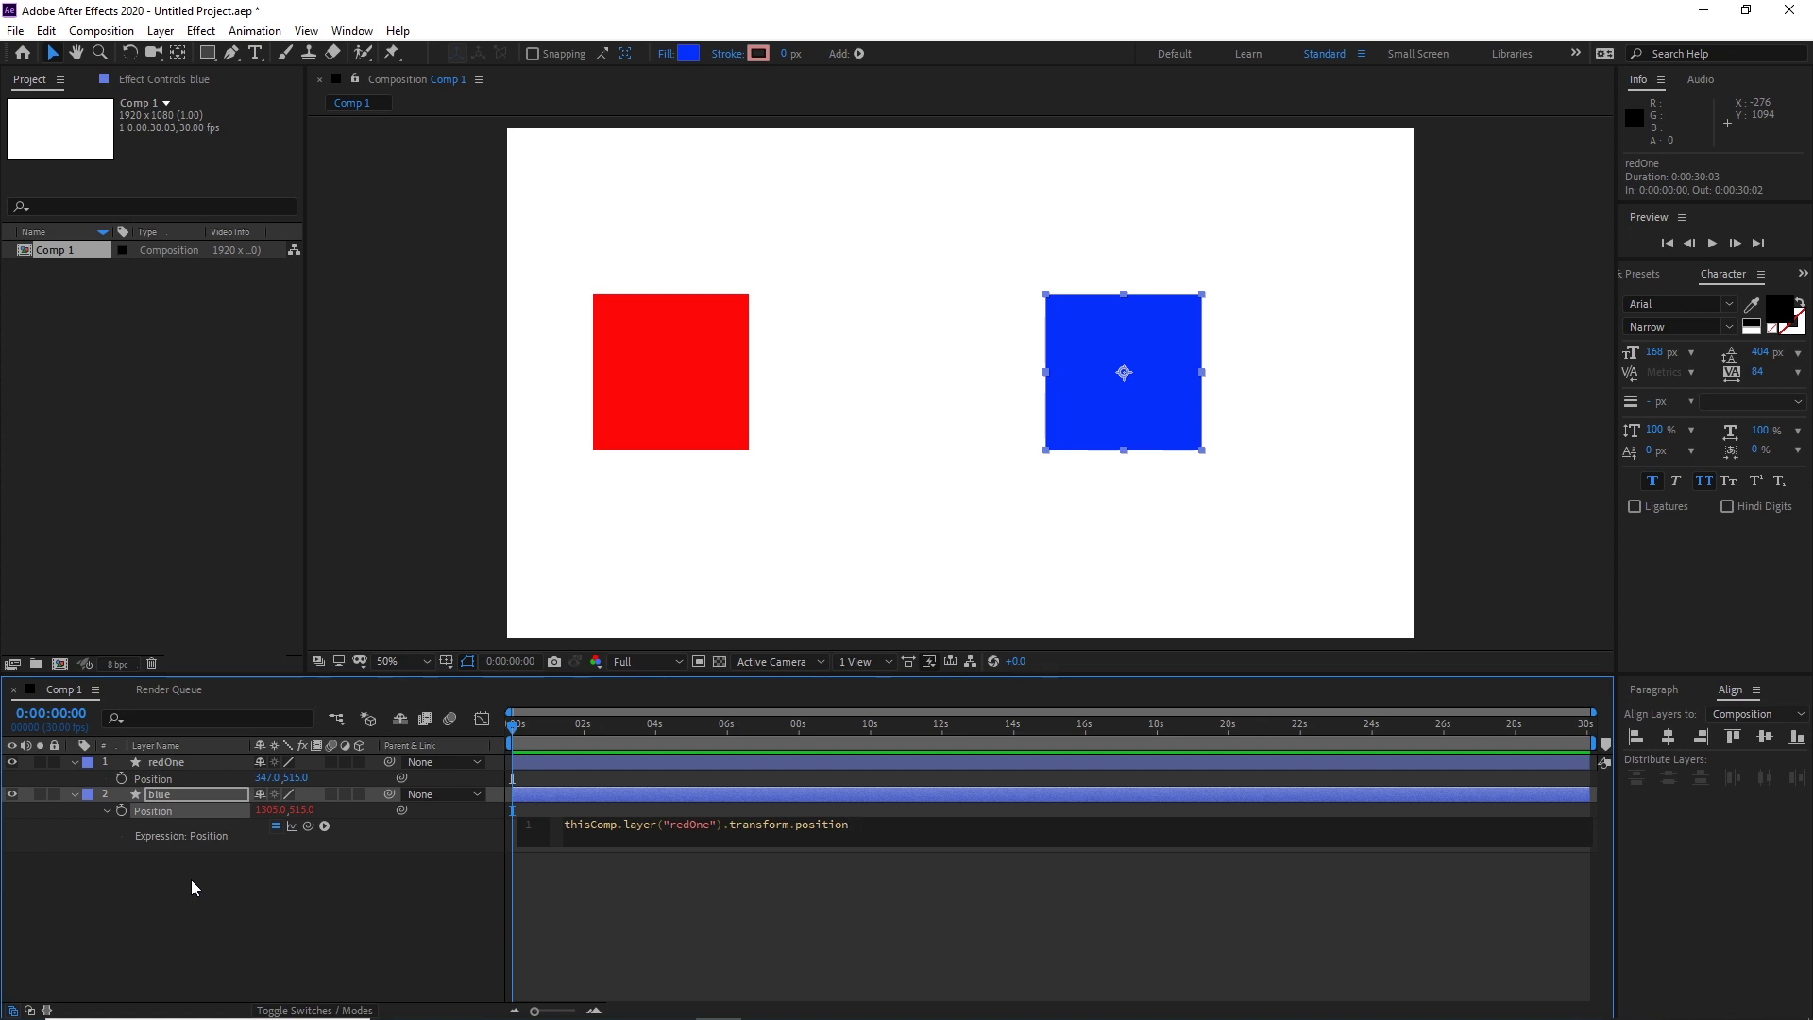
Collapse the blue and redOne layers and delete both from the composition
left_click(75, 795)
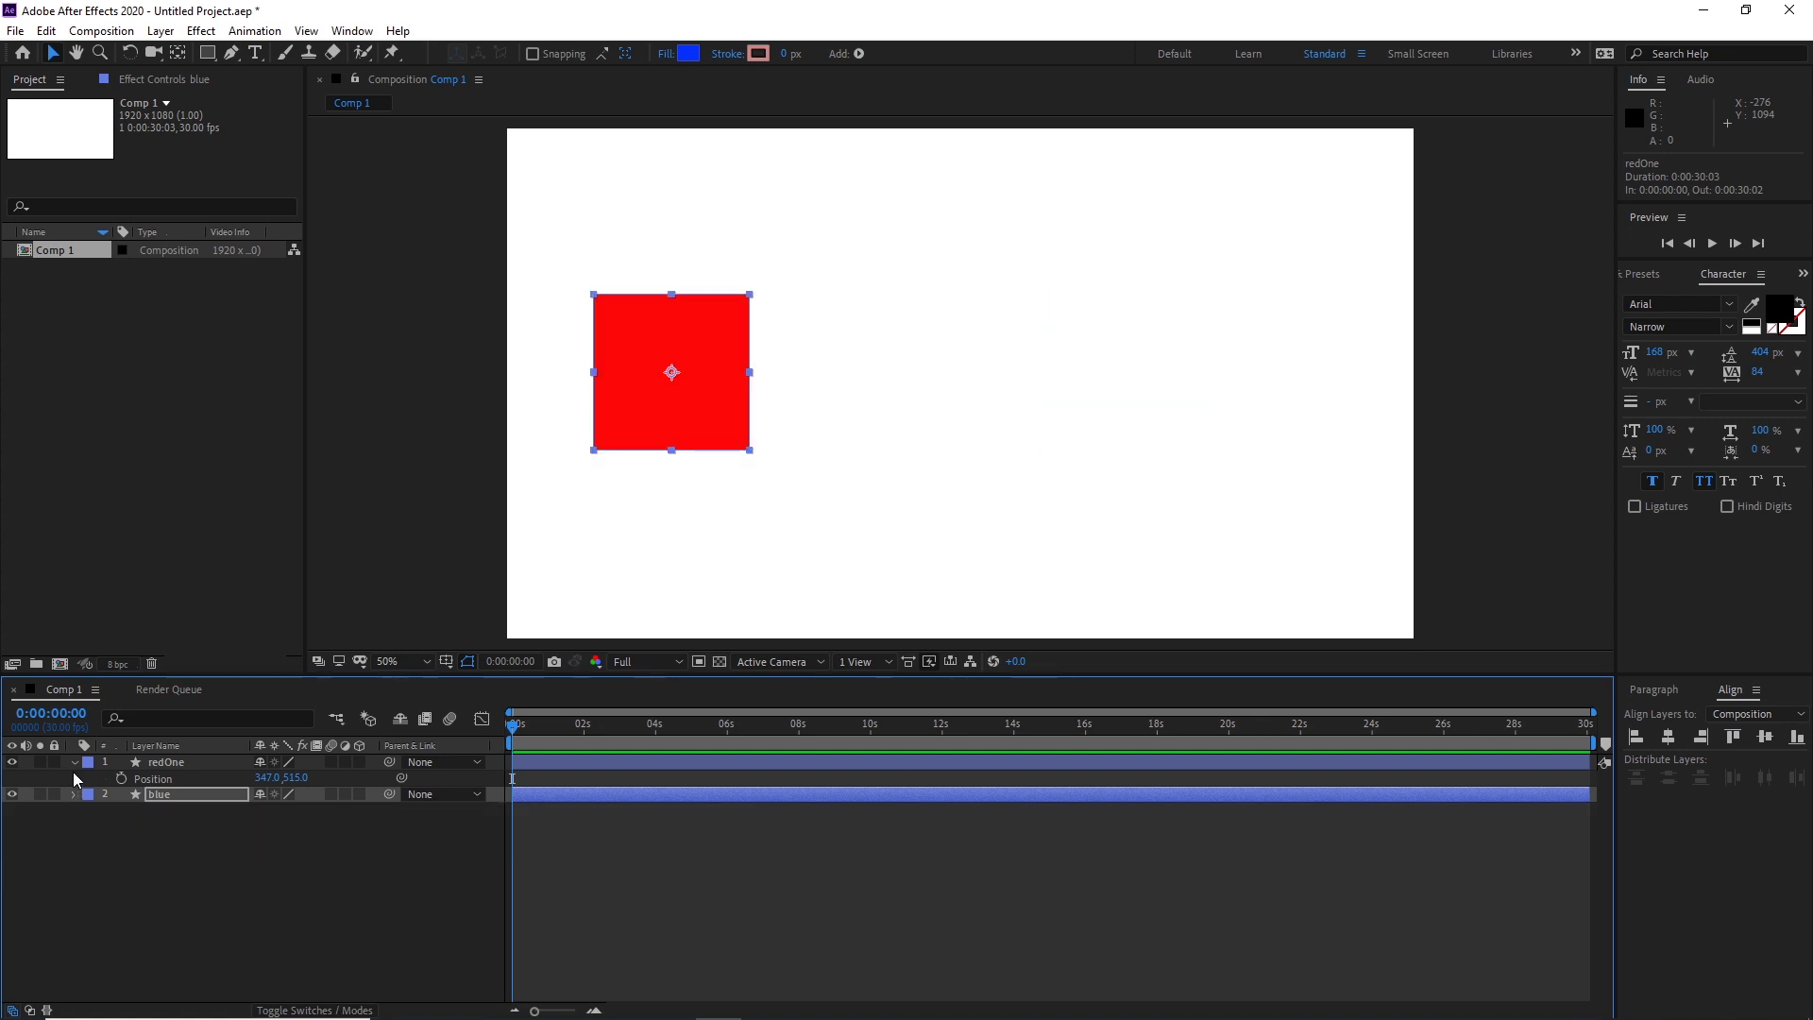
left_click(73, 764)
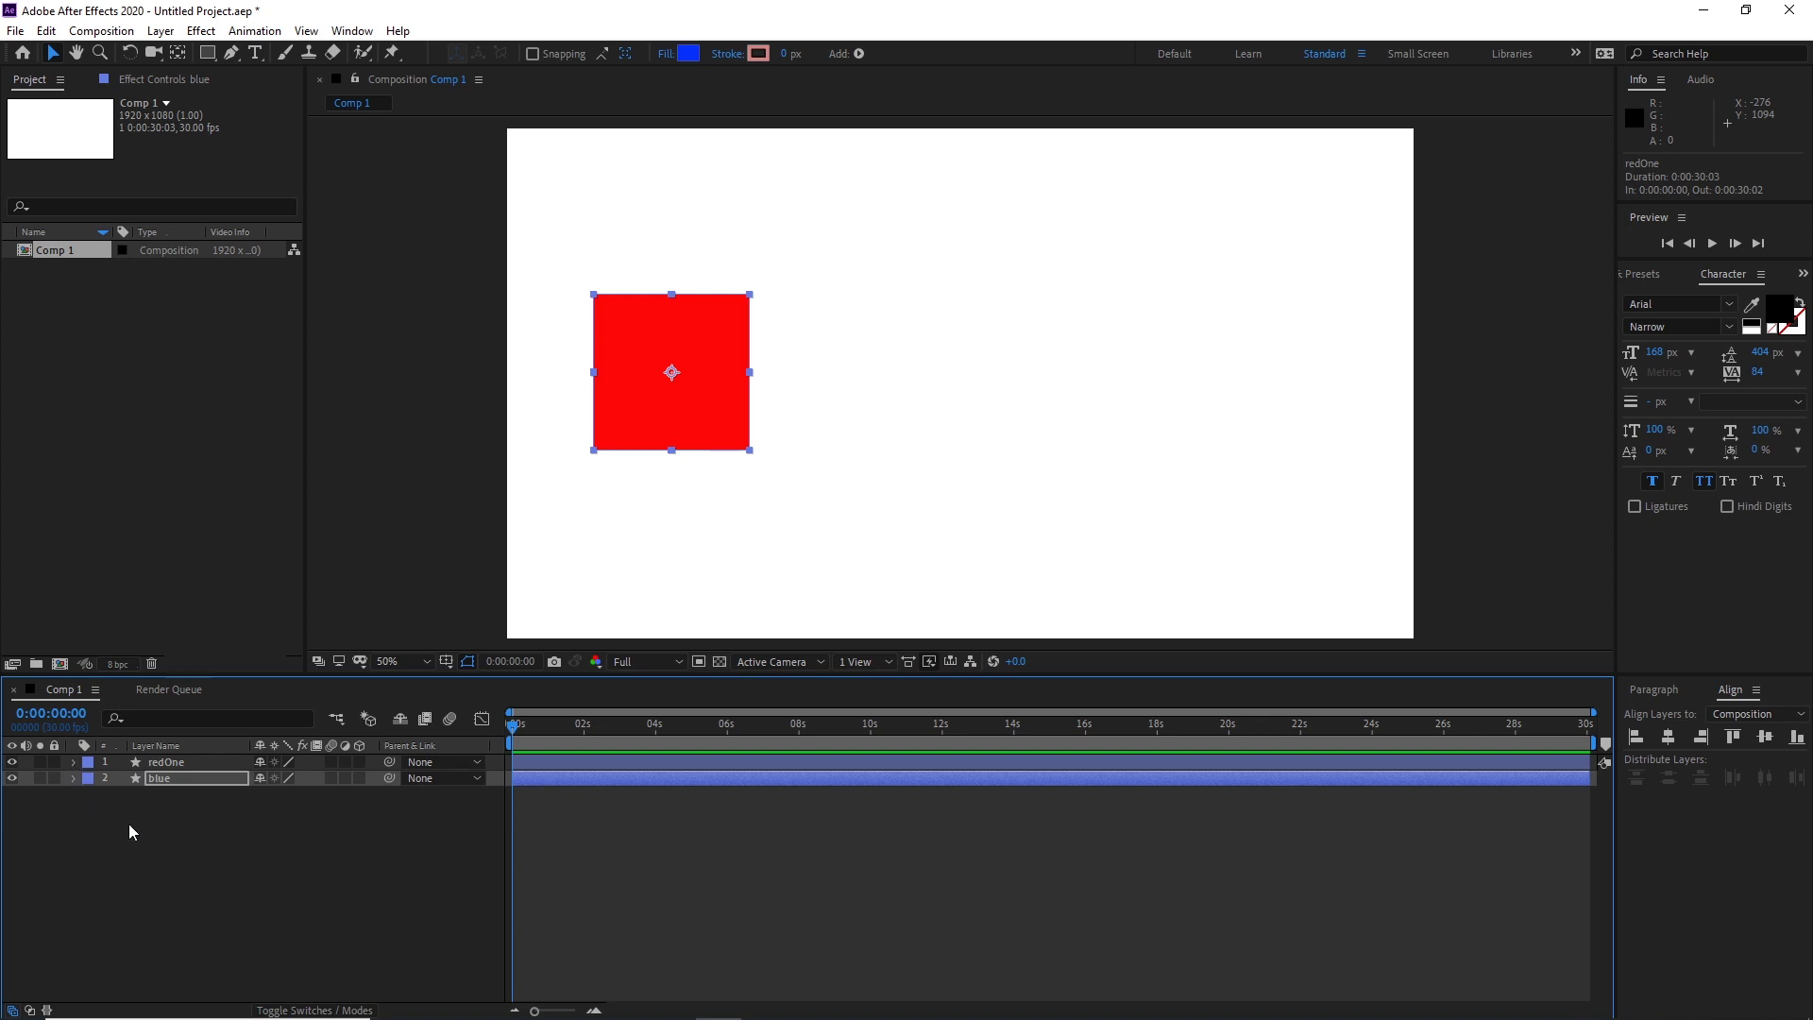
left_click(170, 767, "shift")
key("Delete")
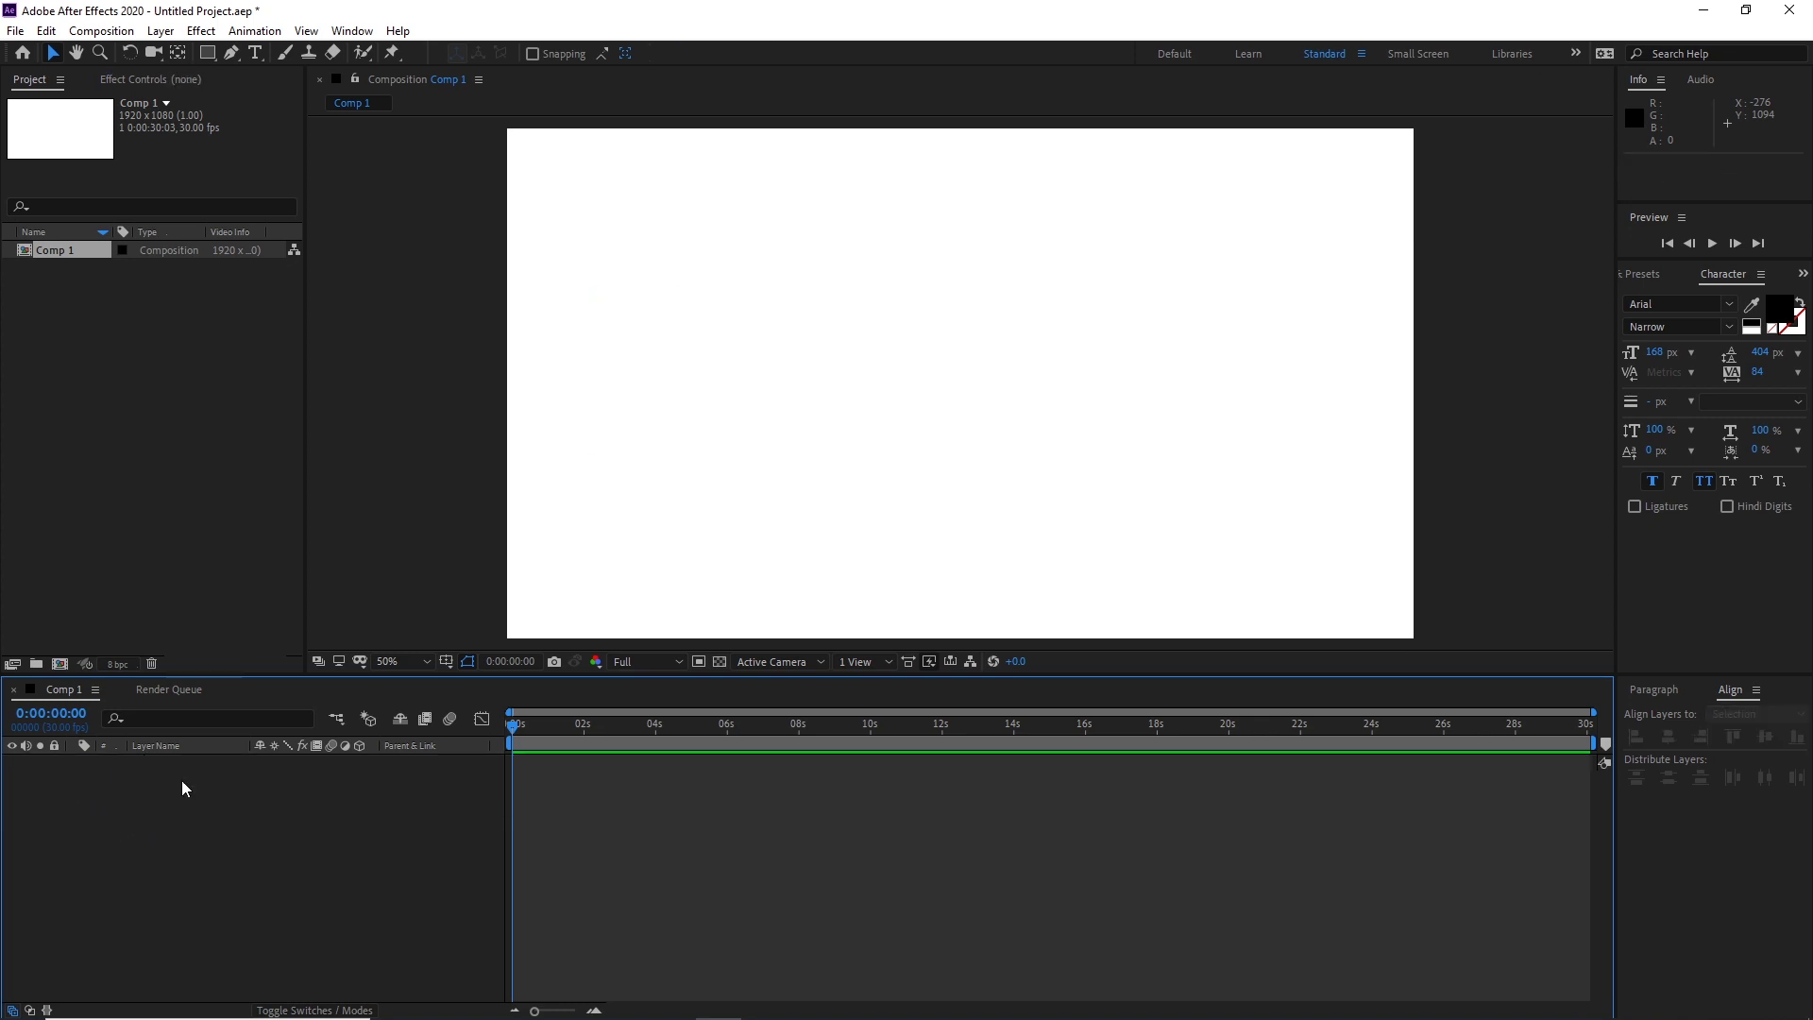
Draw a large upright blue rectangle in the upper middle of the composition on a new shape layer, and collapse that layer
left_click(216, 63)
left_click(217, 57)
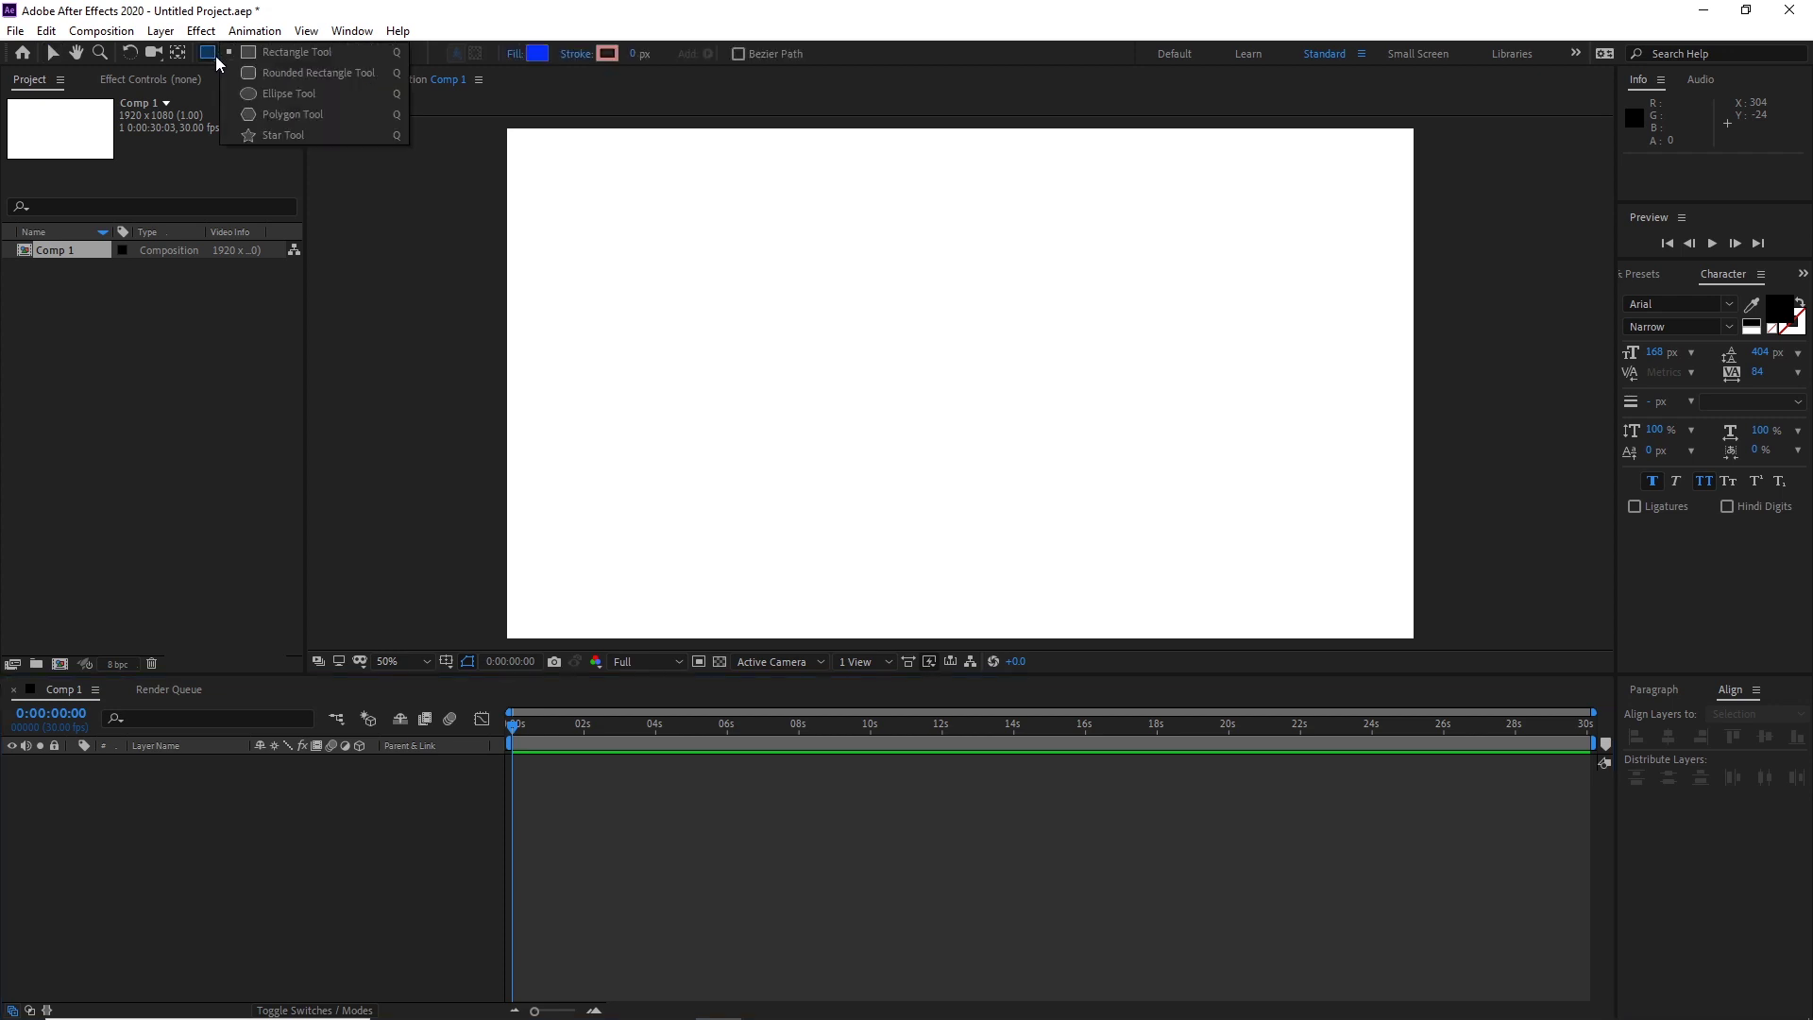
left_click(266, 51)
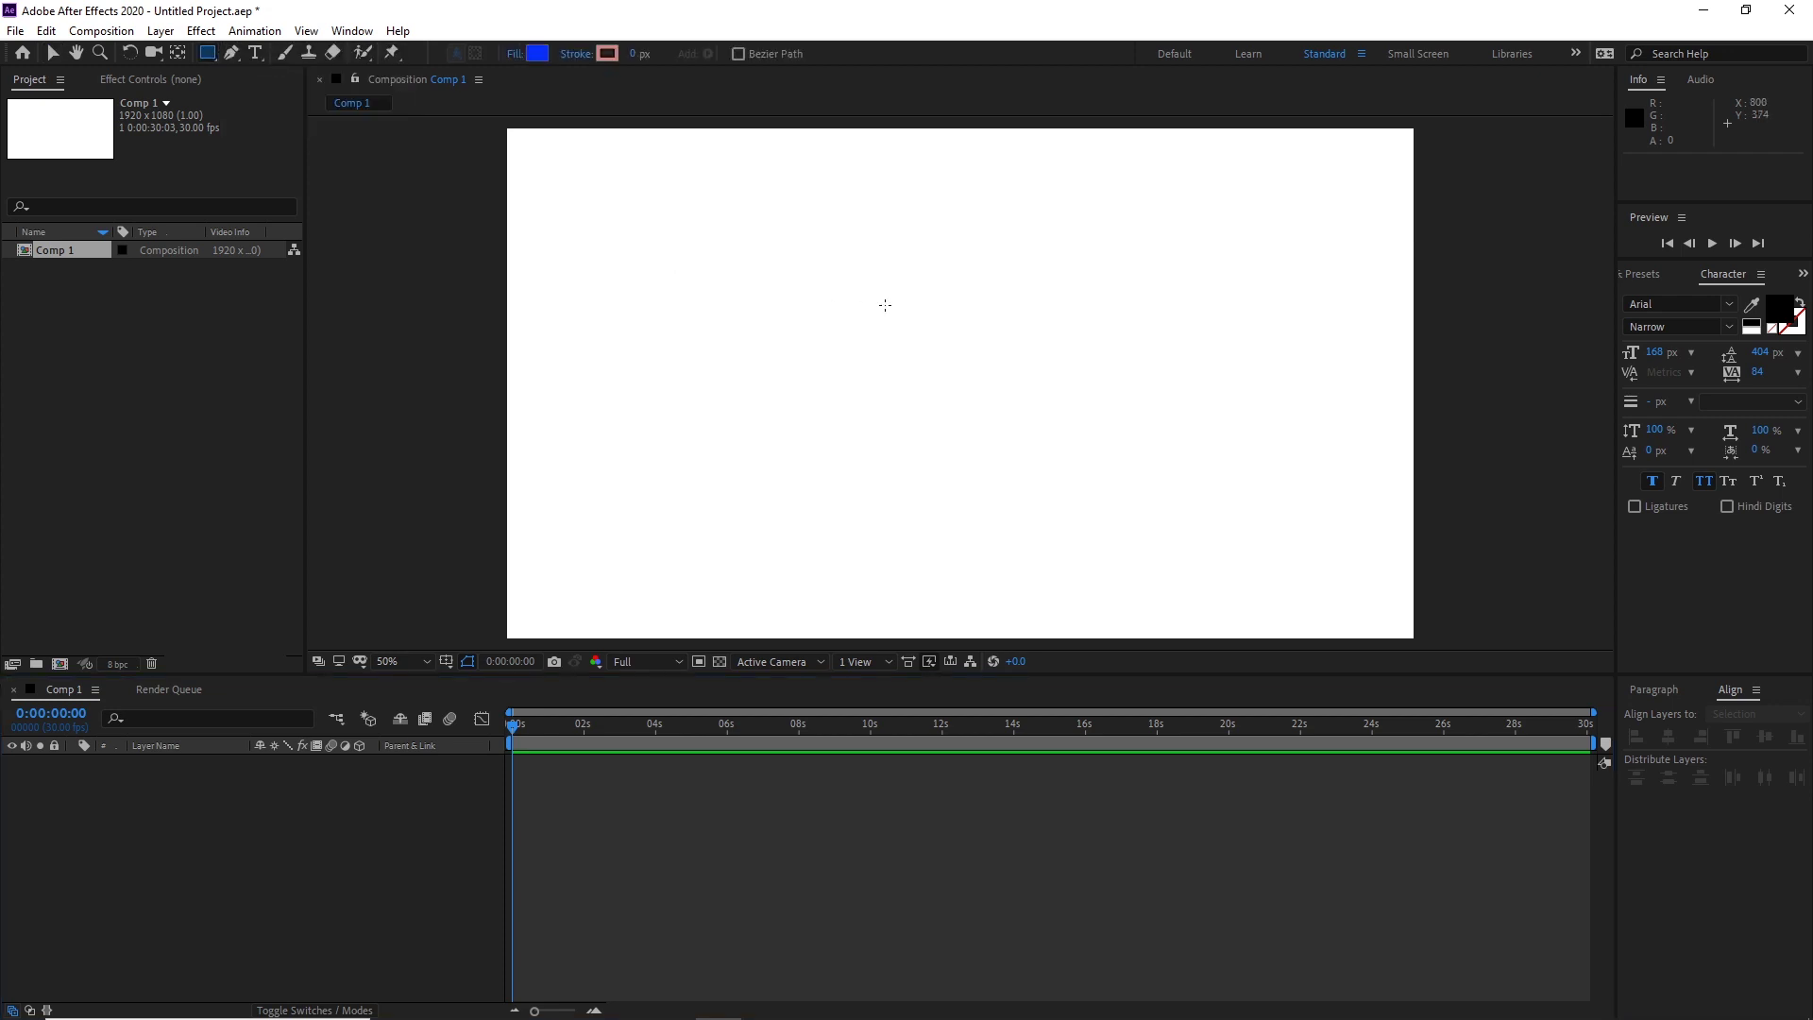
left_click_drag(816, 206, 996, 426)
left_click(82, 831)
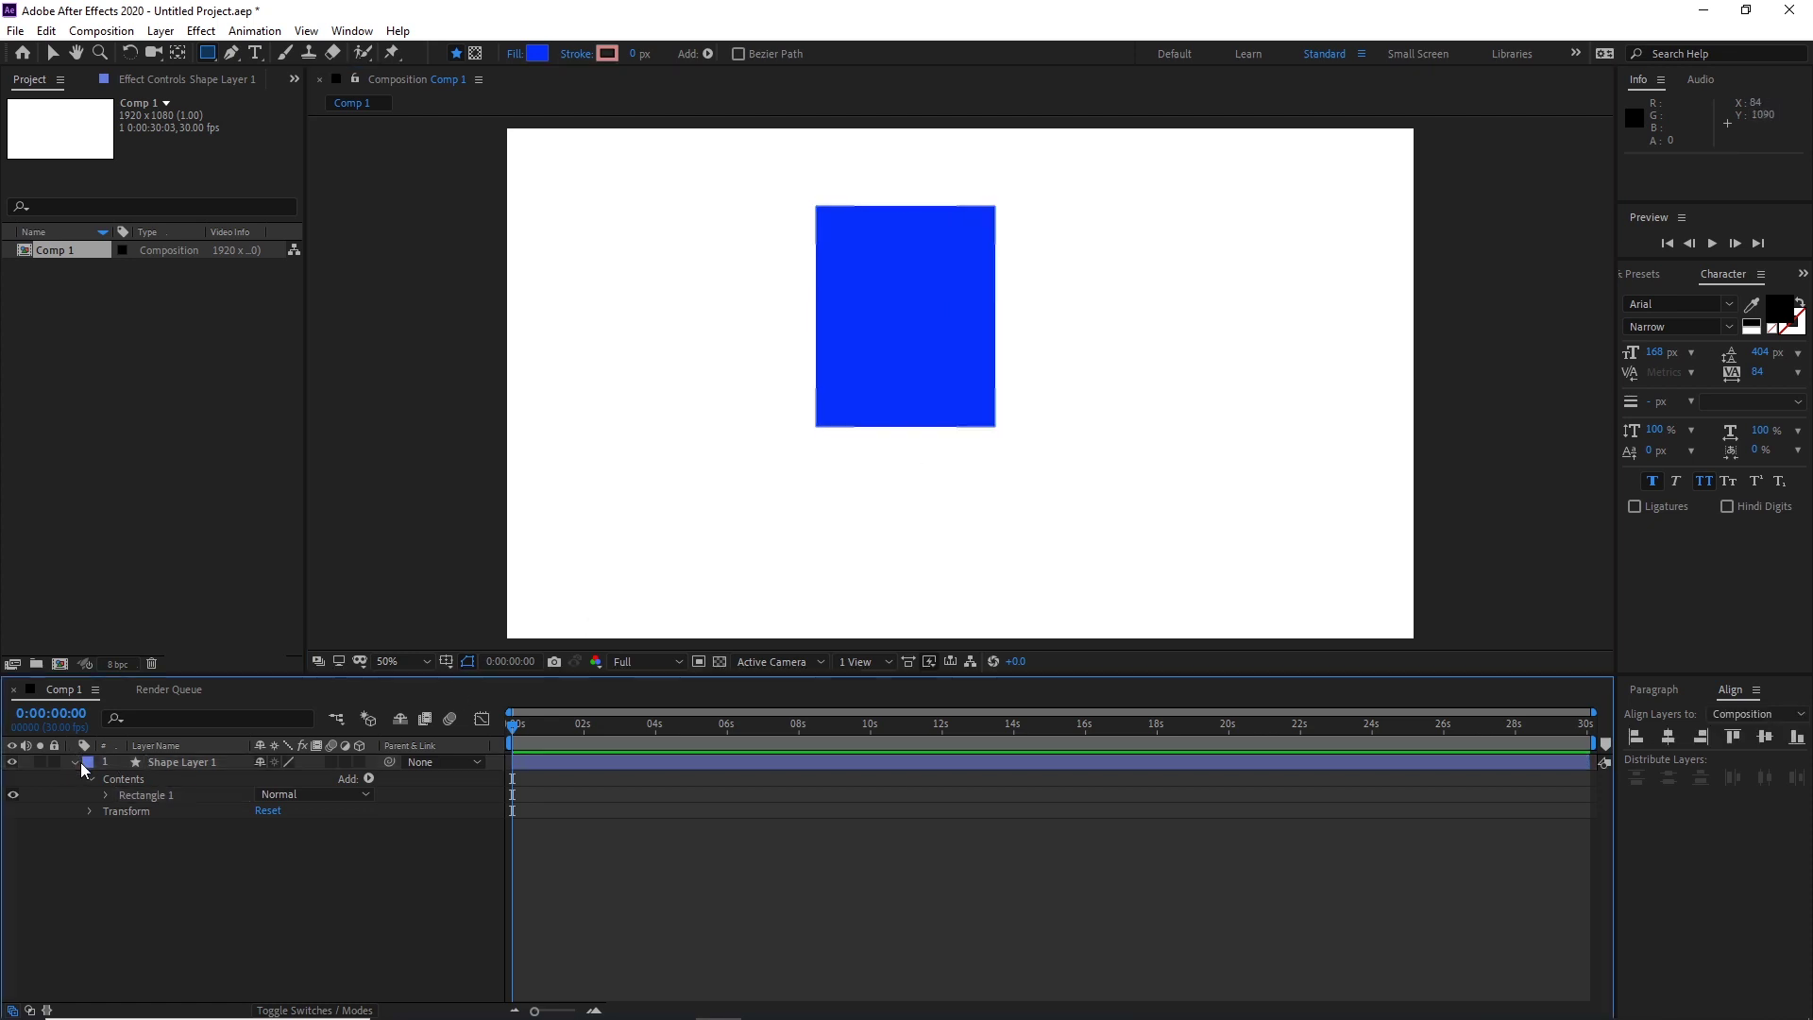
left_click(73, 763)
Draw a narrow vertical rectangle about 50 by 334 px below the large one's left edge and another below its right edge, on separate layers
left_click_drag(797, 467, 823, 627)
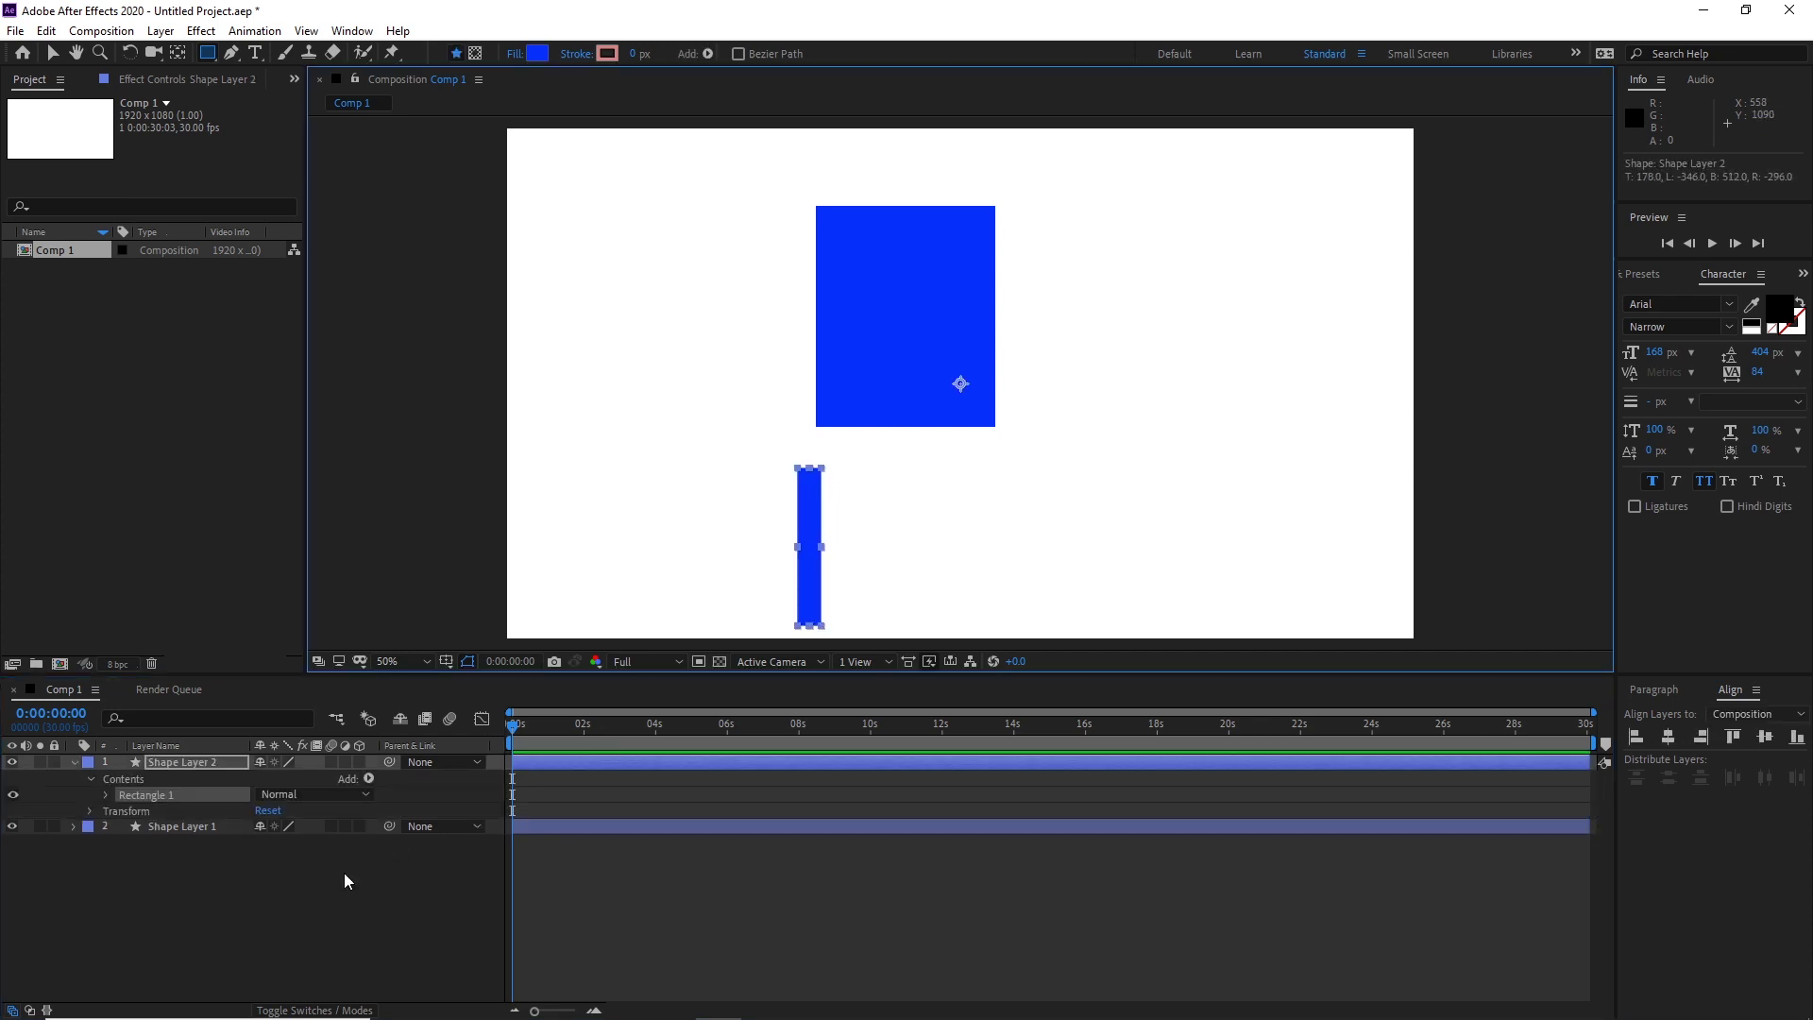
left_click(359, 875)
left_click_drag(966, 471, 989, 623)
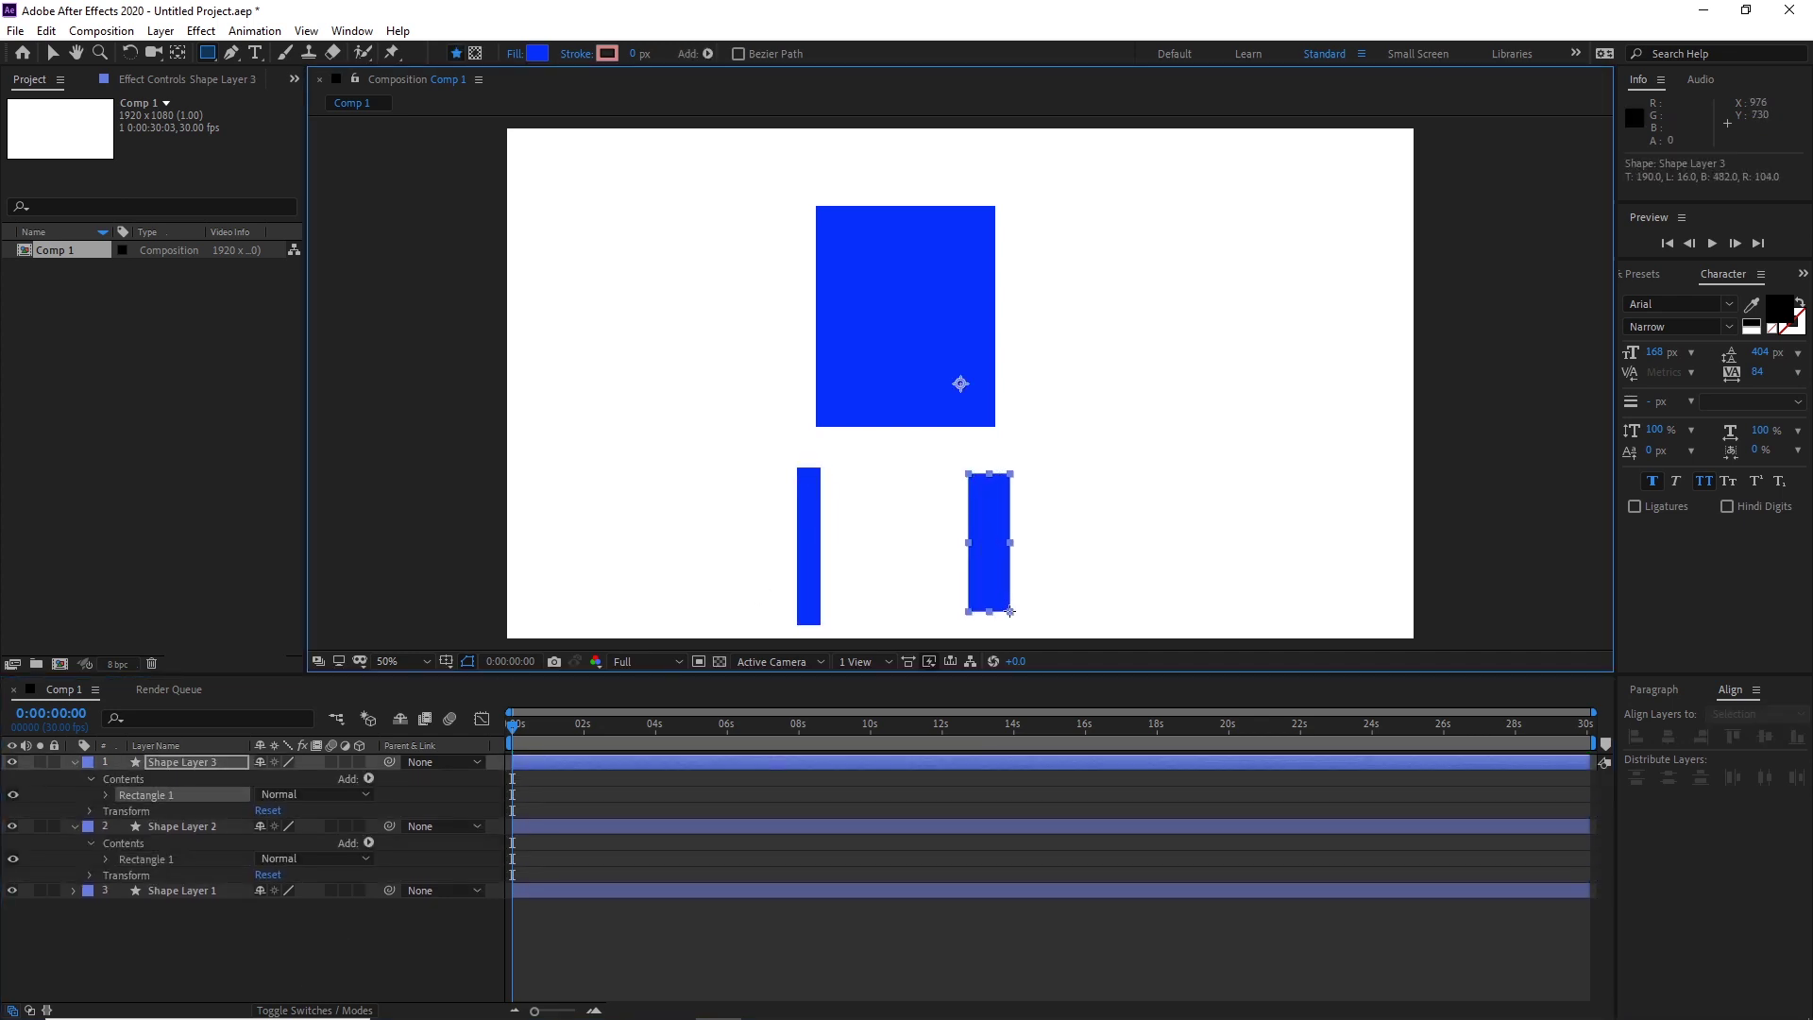
Draw a thin horizontal arm rectangle about 360 by 40 px on each side of the large rectangle's upper edge, on separate new layers
left_click(290, 972)
left_click_drag(612, 211, 782, 234)
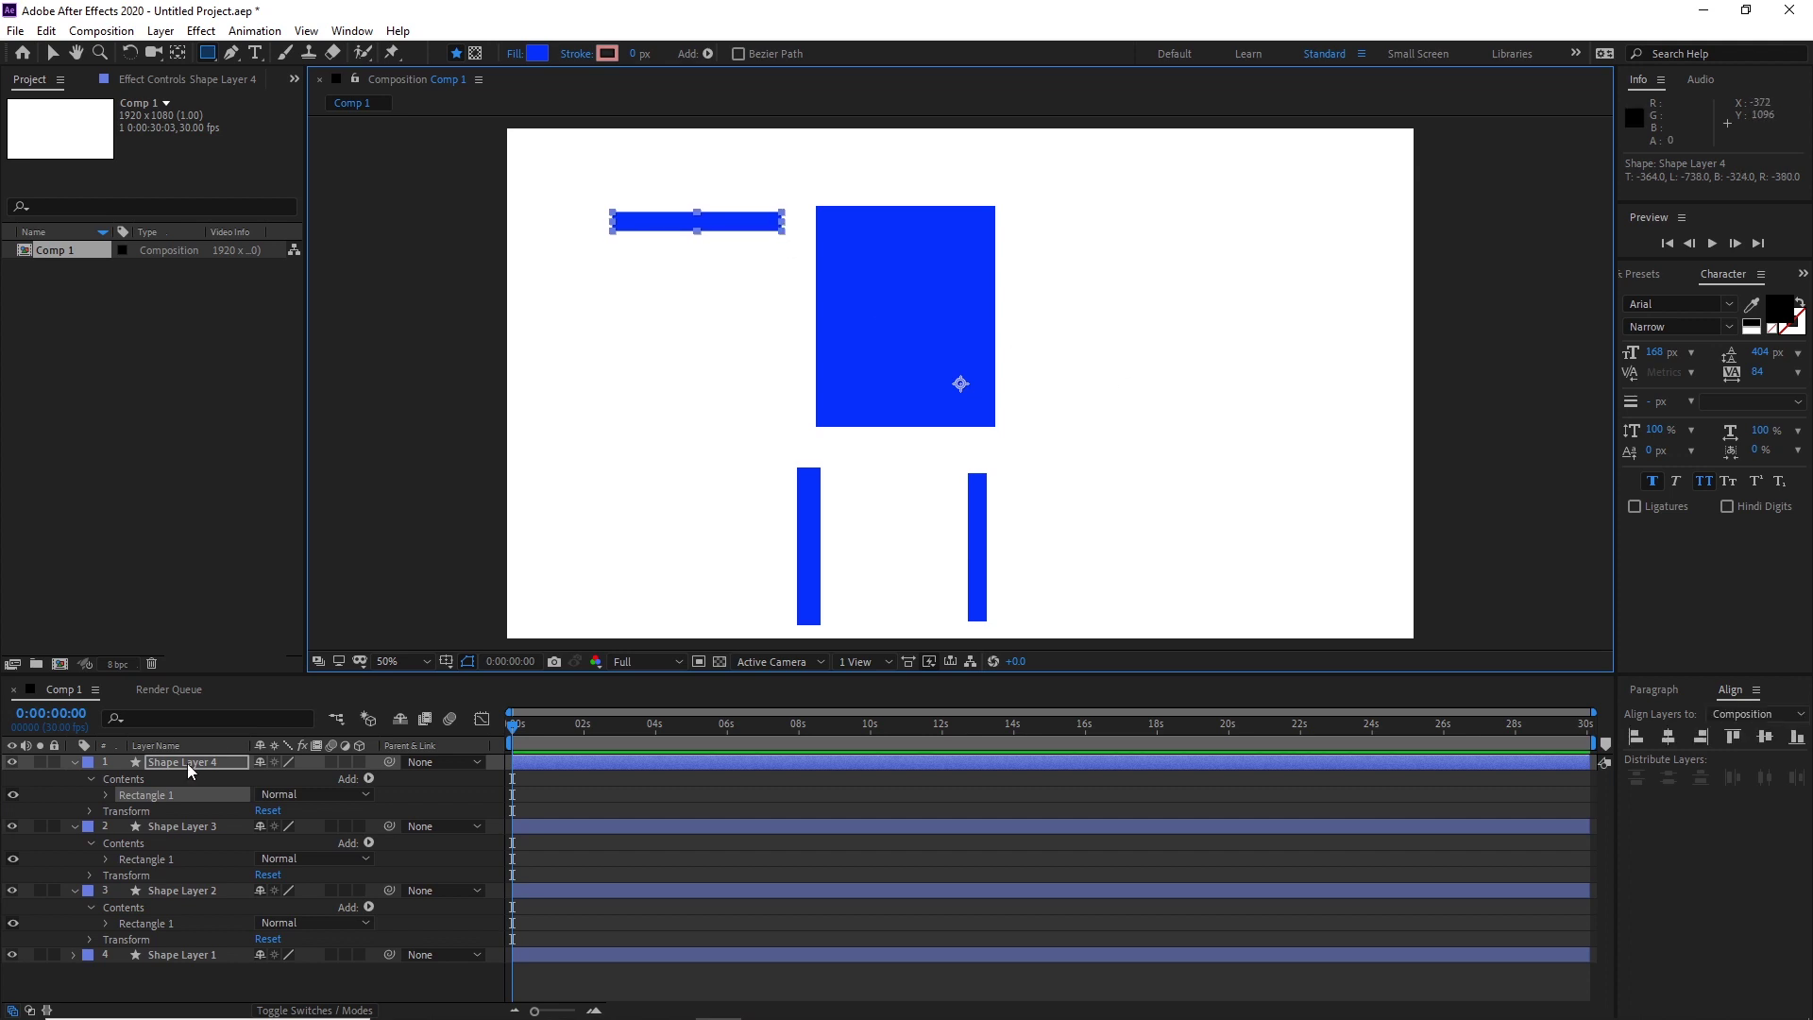
left_click(175, 986)
left_click_drag(1077, 205, 1259, 228)
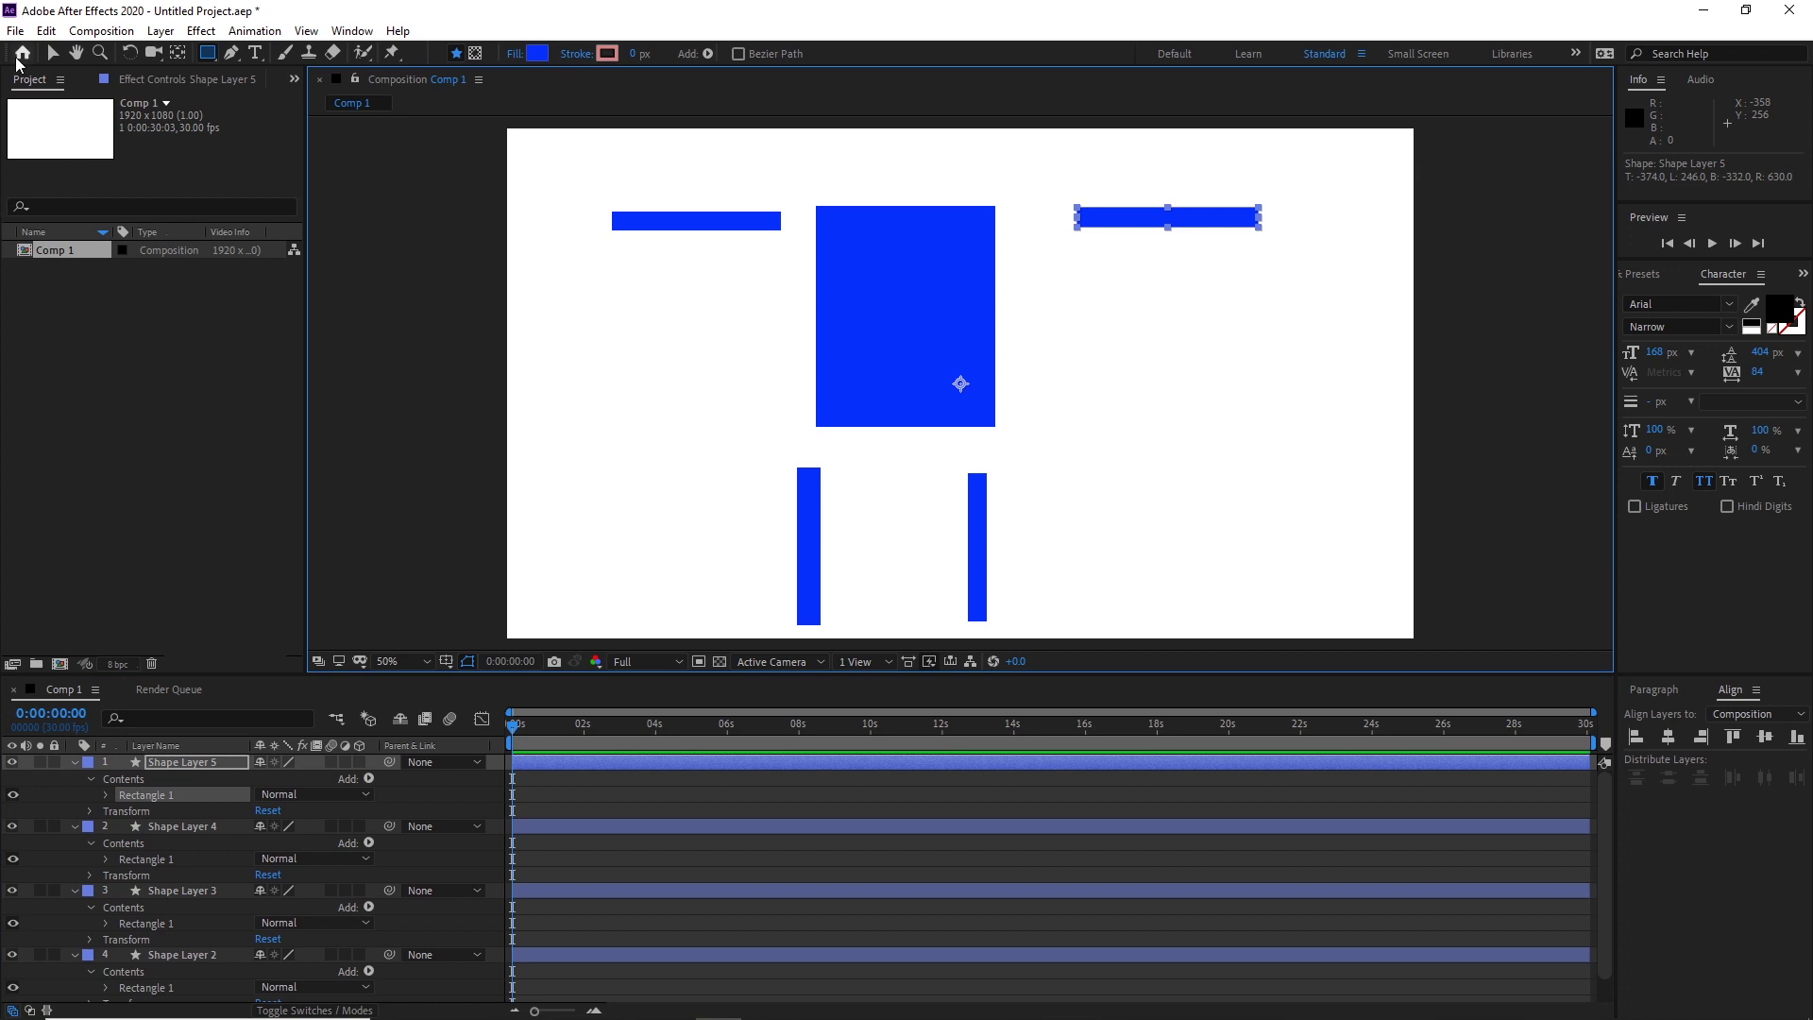
Draw a blue head circle about 190 px in diameter above the large rectangle, on the same shape layer as the right arm
left_click(51, 50)
left_click(228, 395)
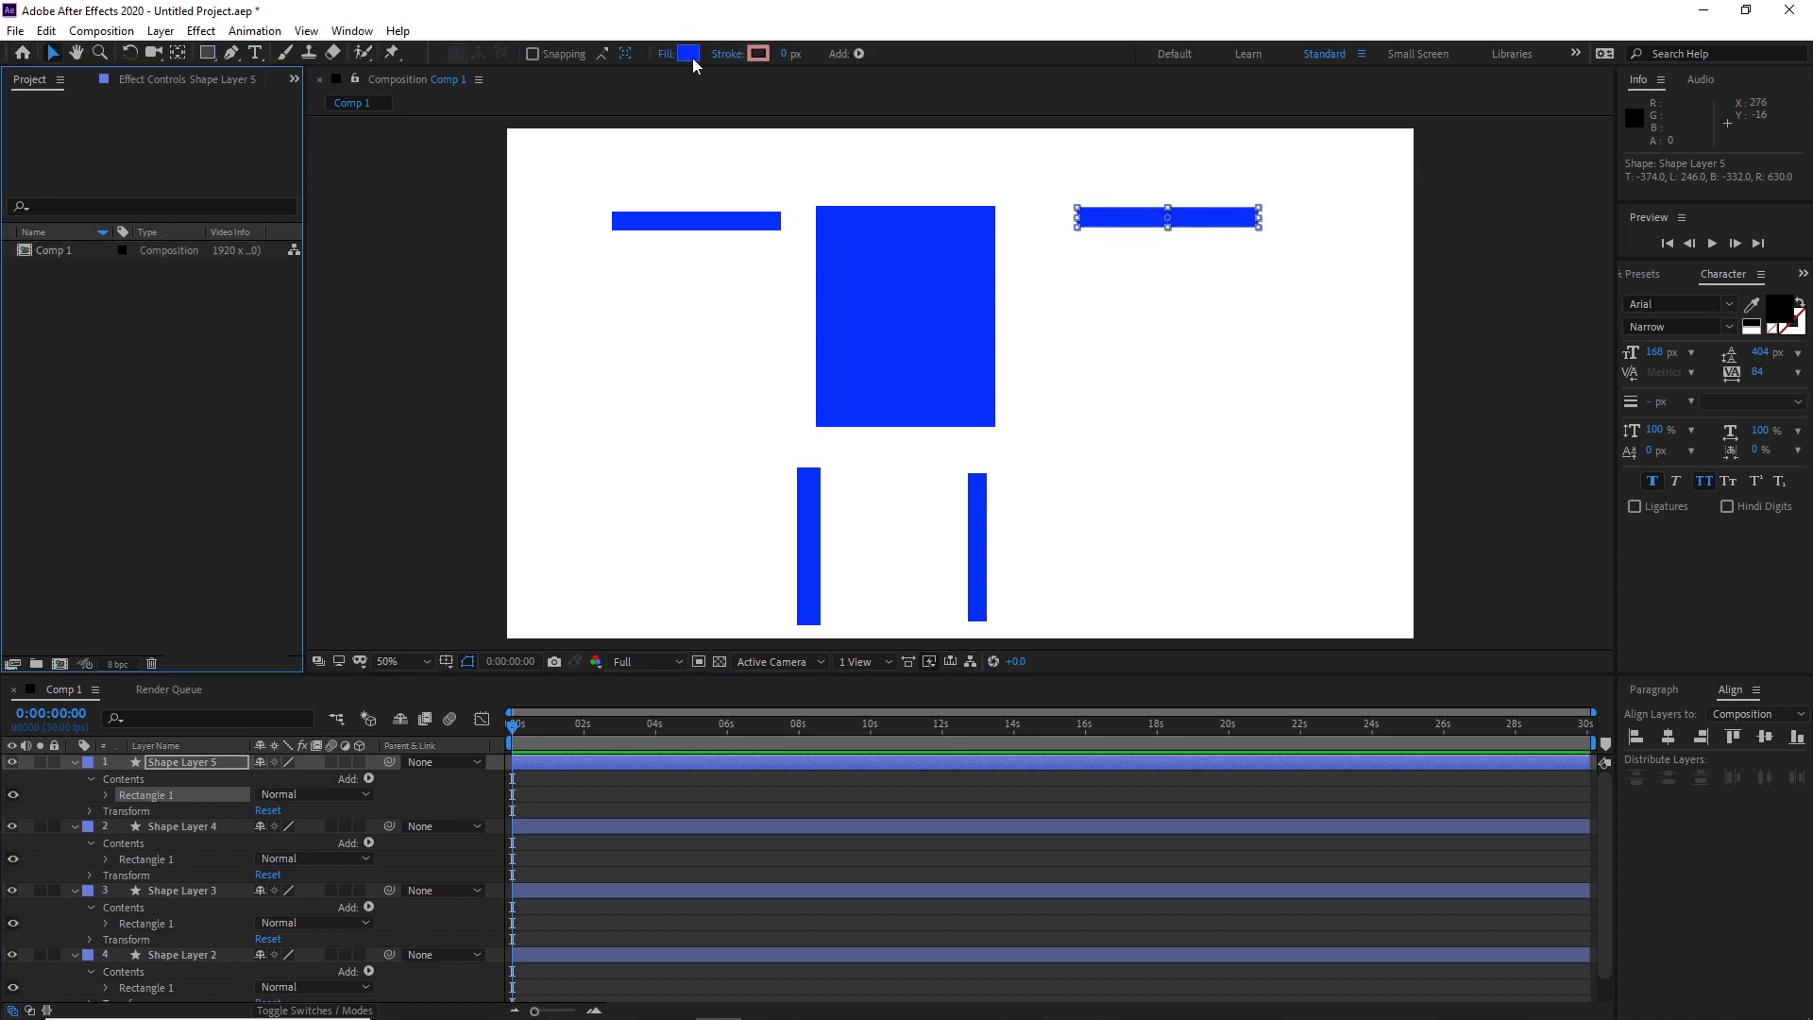
left_click_drag(898, 230, 898, 315)
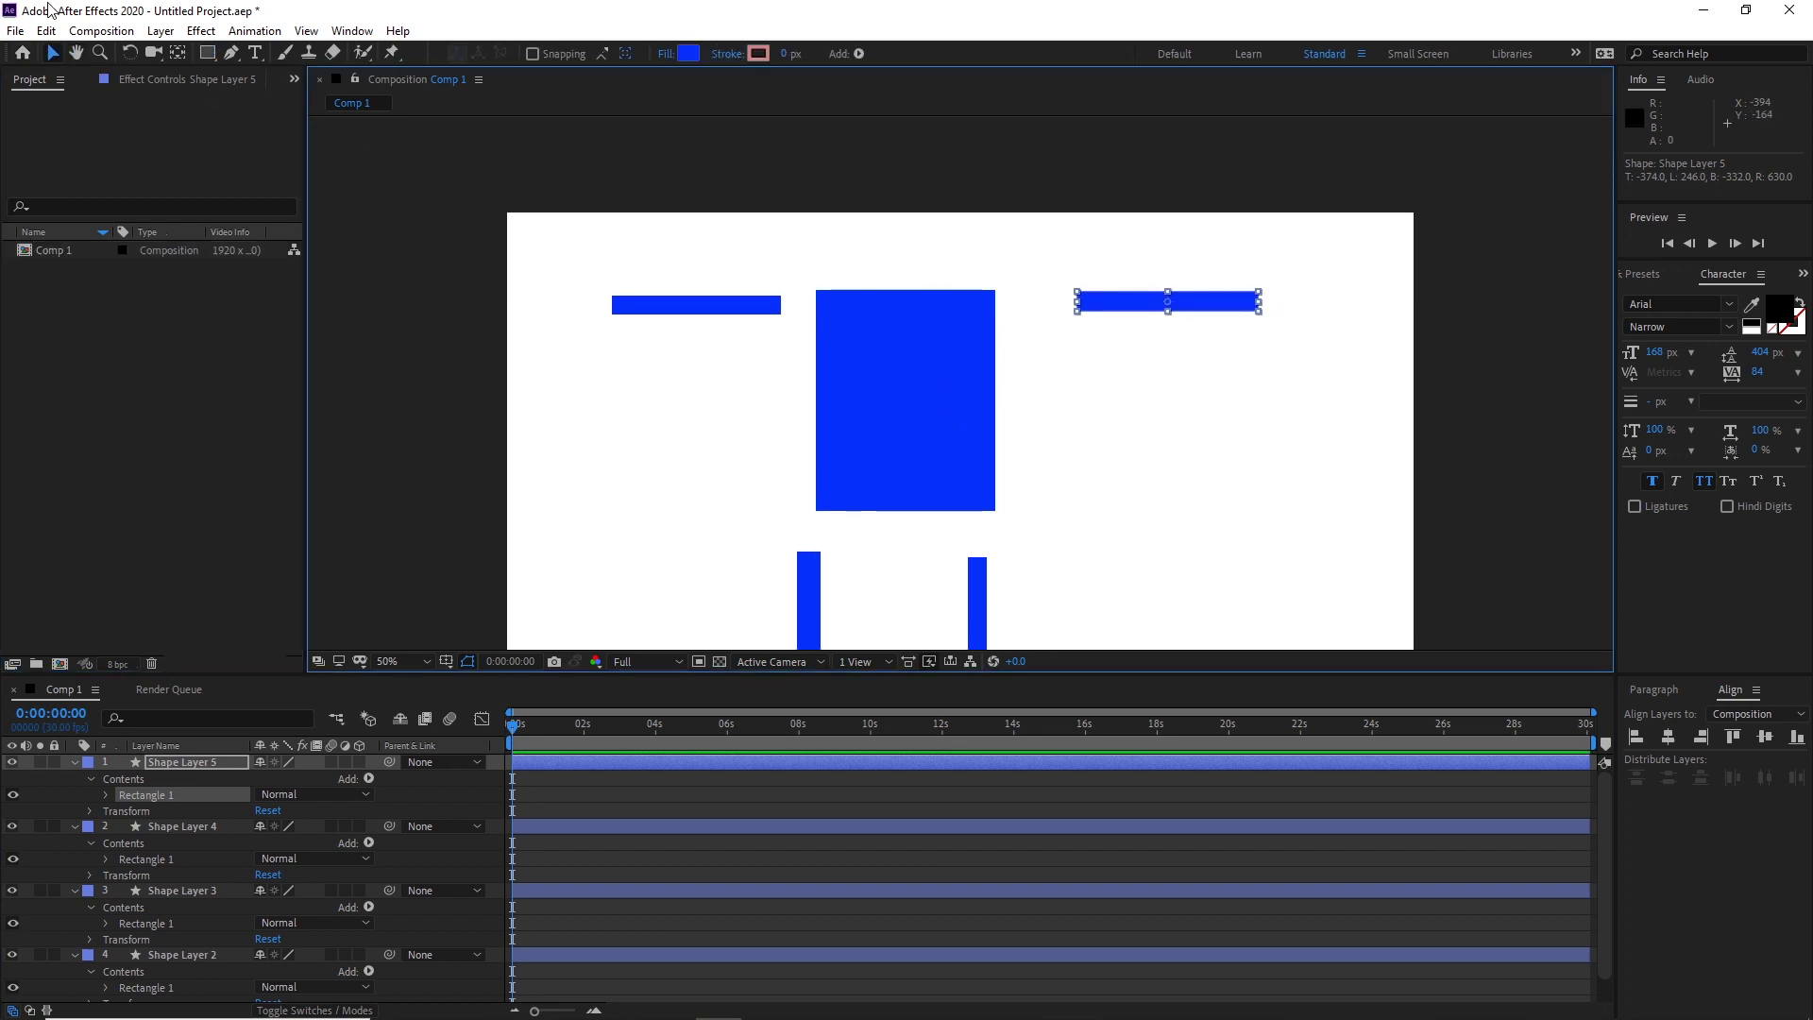
left_click_drag(213, 60, 275, 92)
left_click_drag(937, 255, 849, 167)
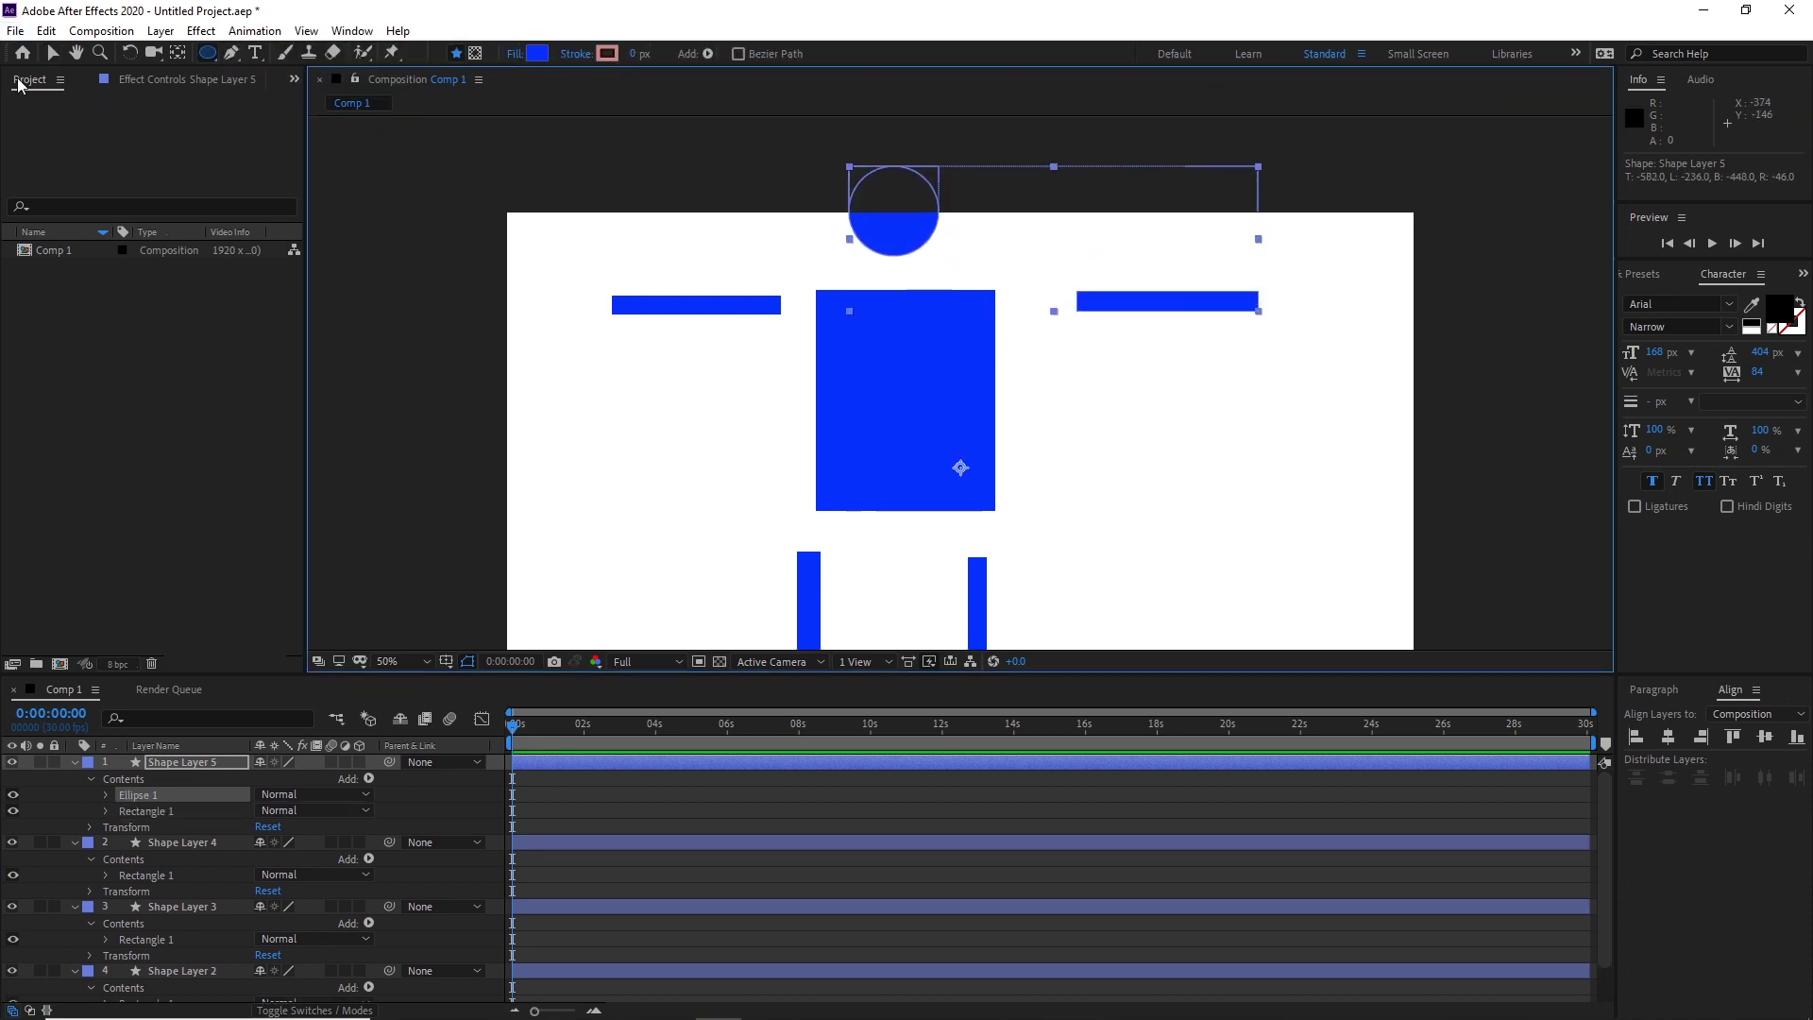
left_click(52, 52)
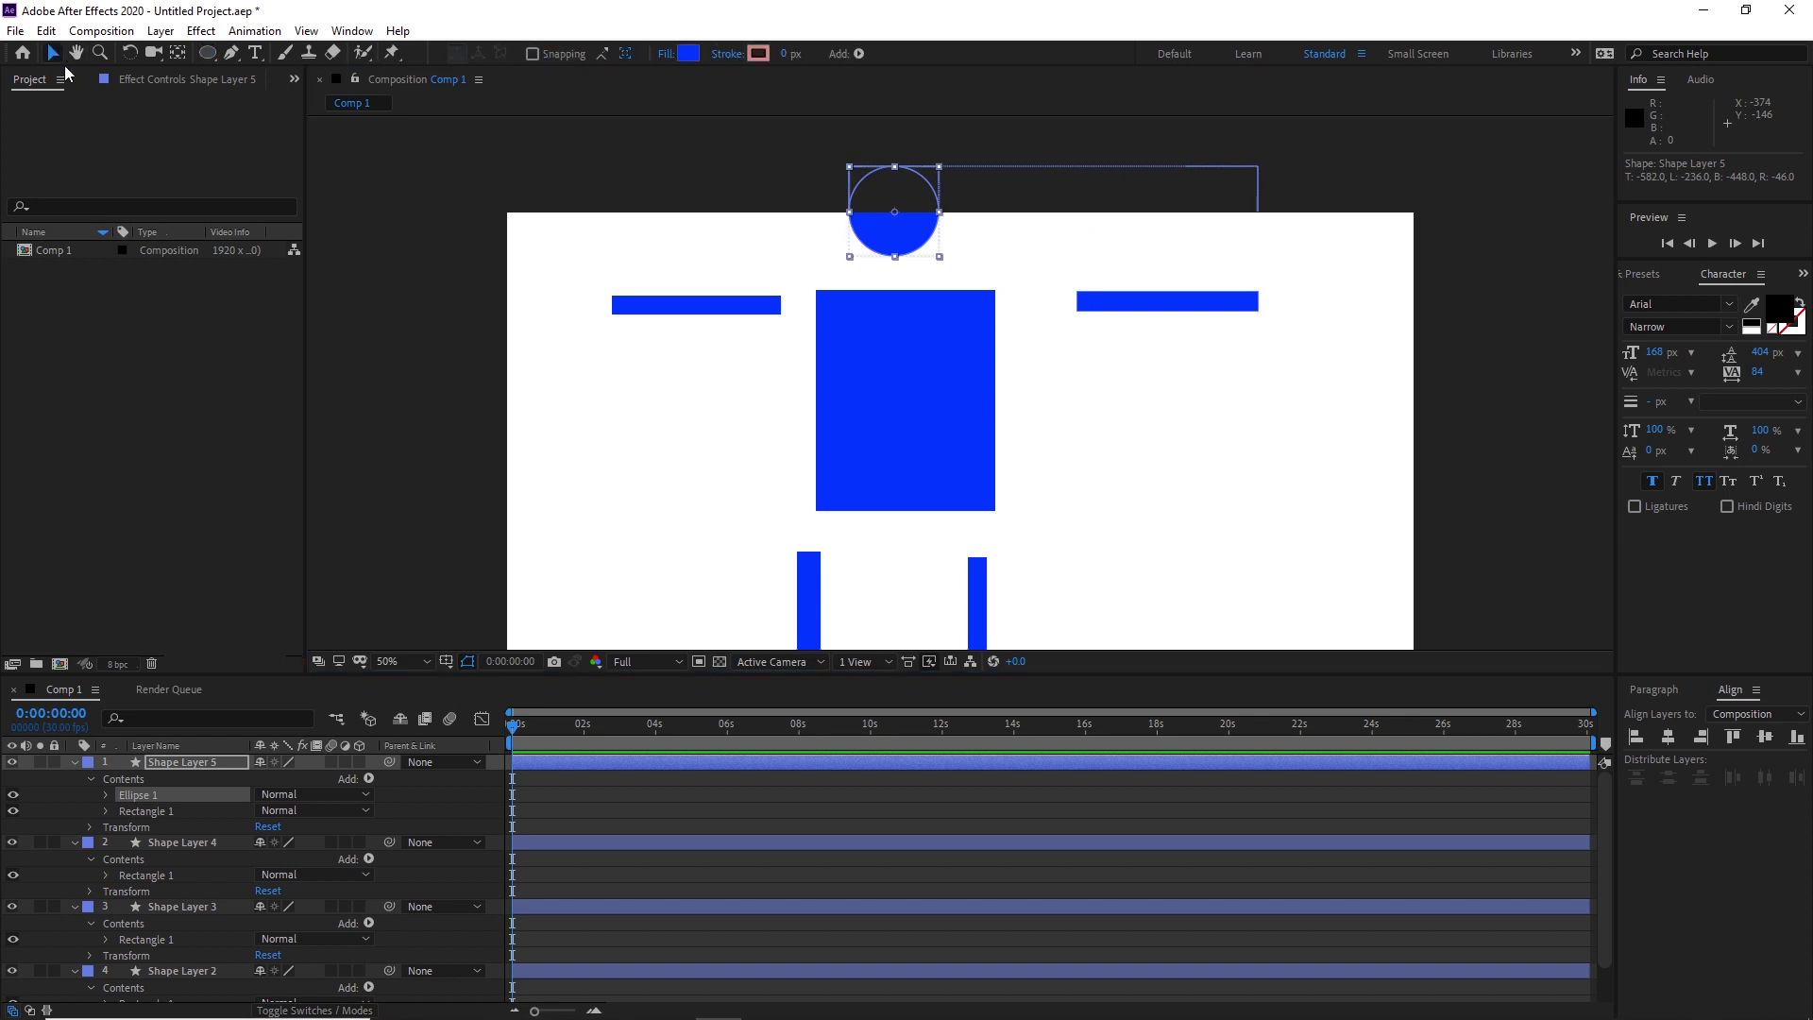
Collapse the properties of all the expanded shape layers and deselect everything
left_click(74, 764)
left_click(74, 777)
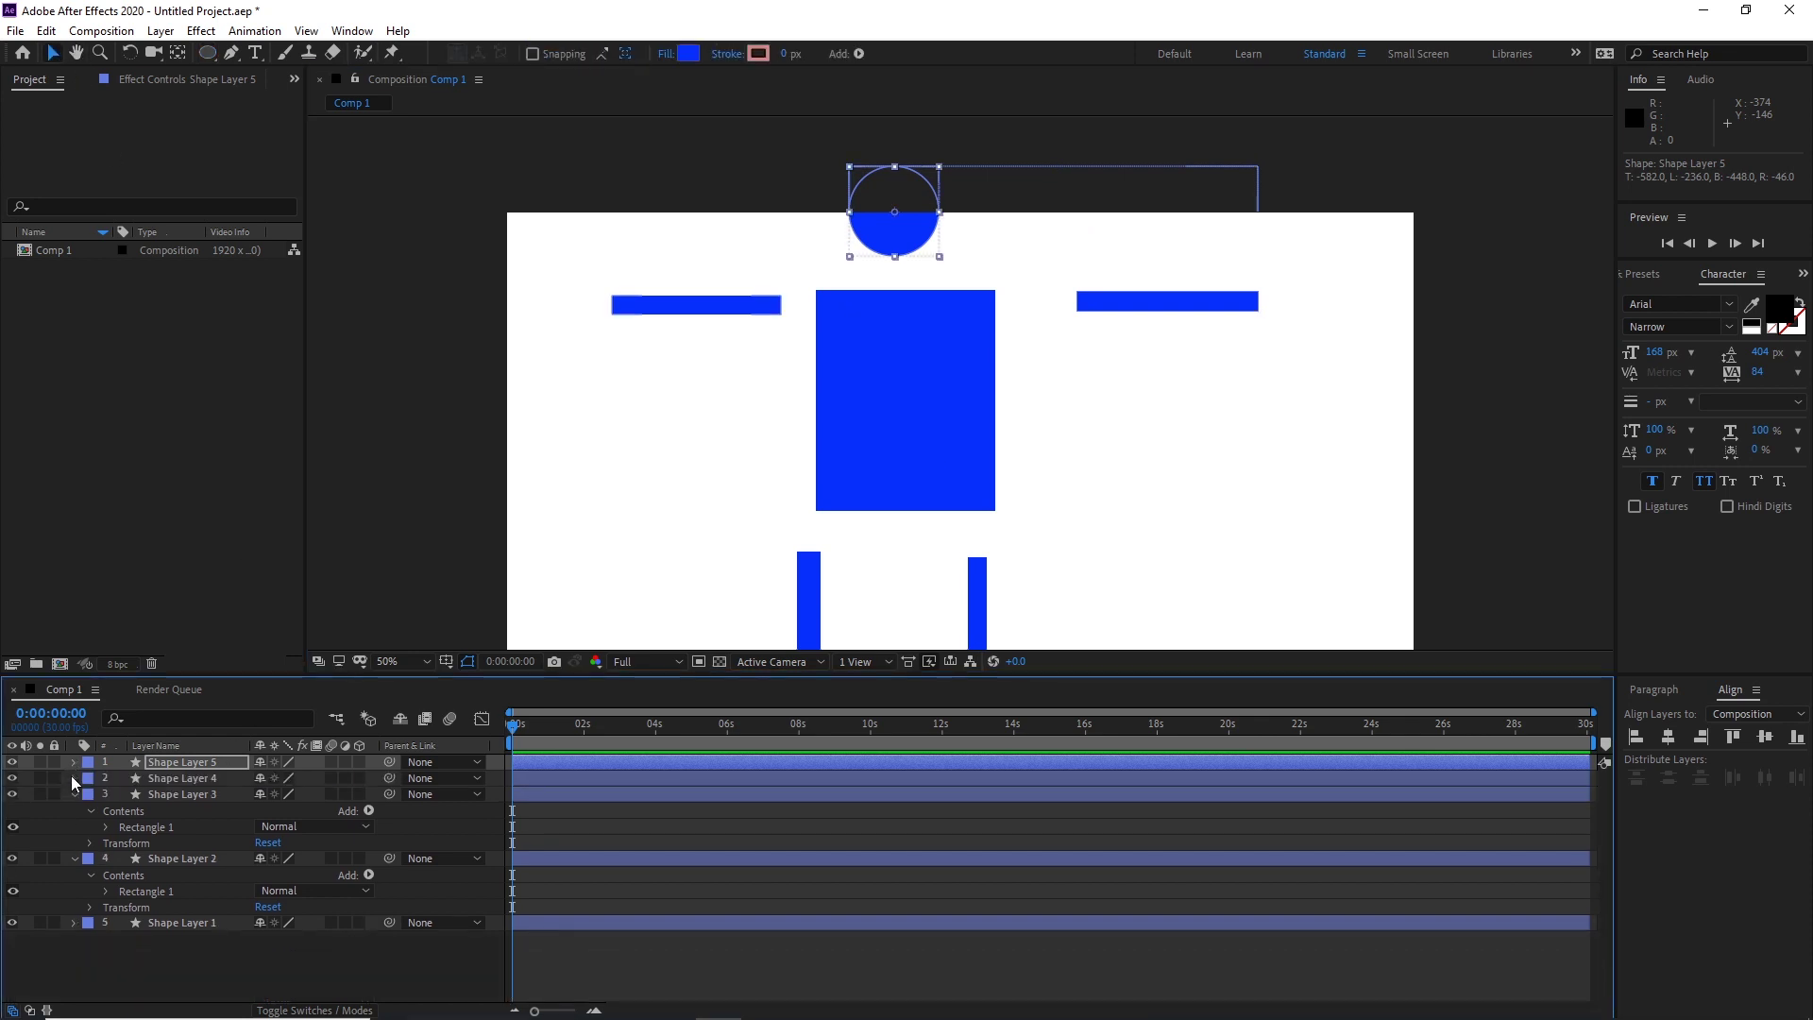
left_click(74, 794)
left_click(74, 810)
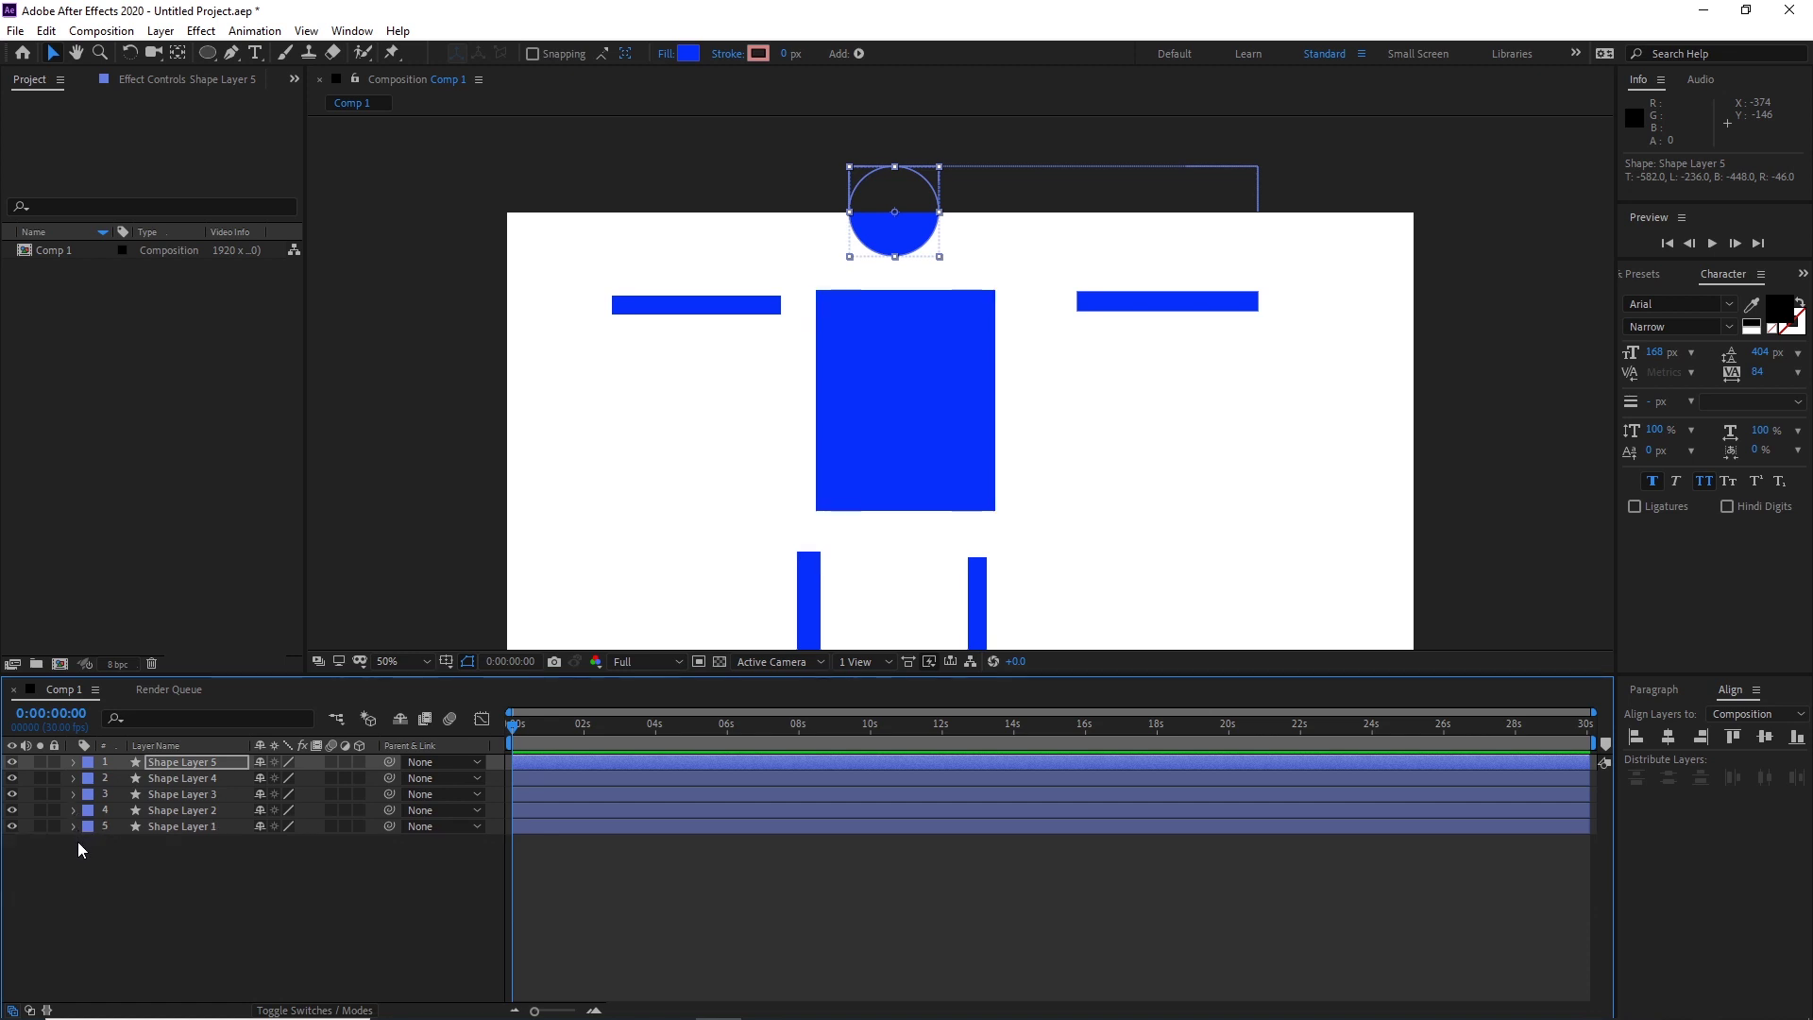
left_click(78, 840)
Identify the large rectangle's layer and rename it body
left_click(692, 311)
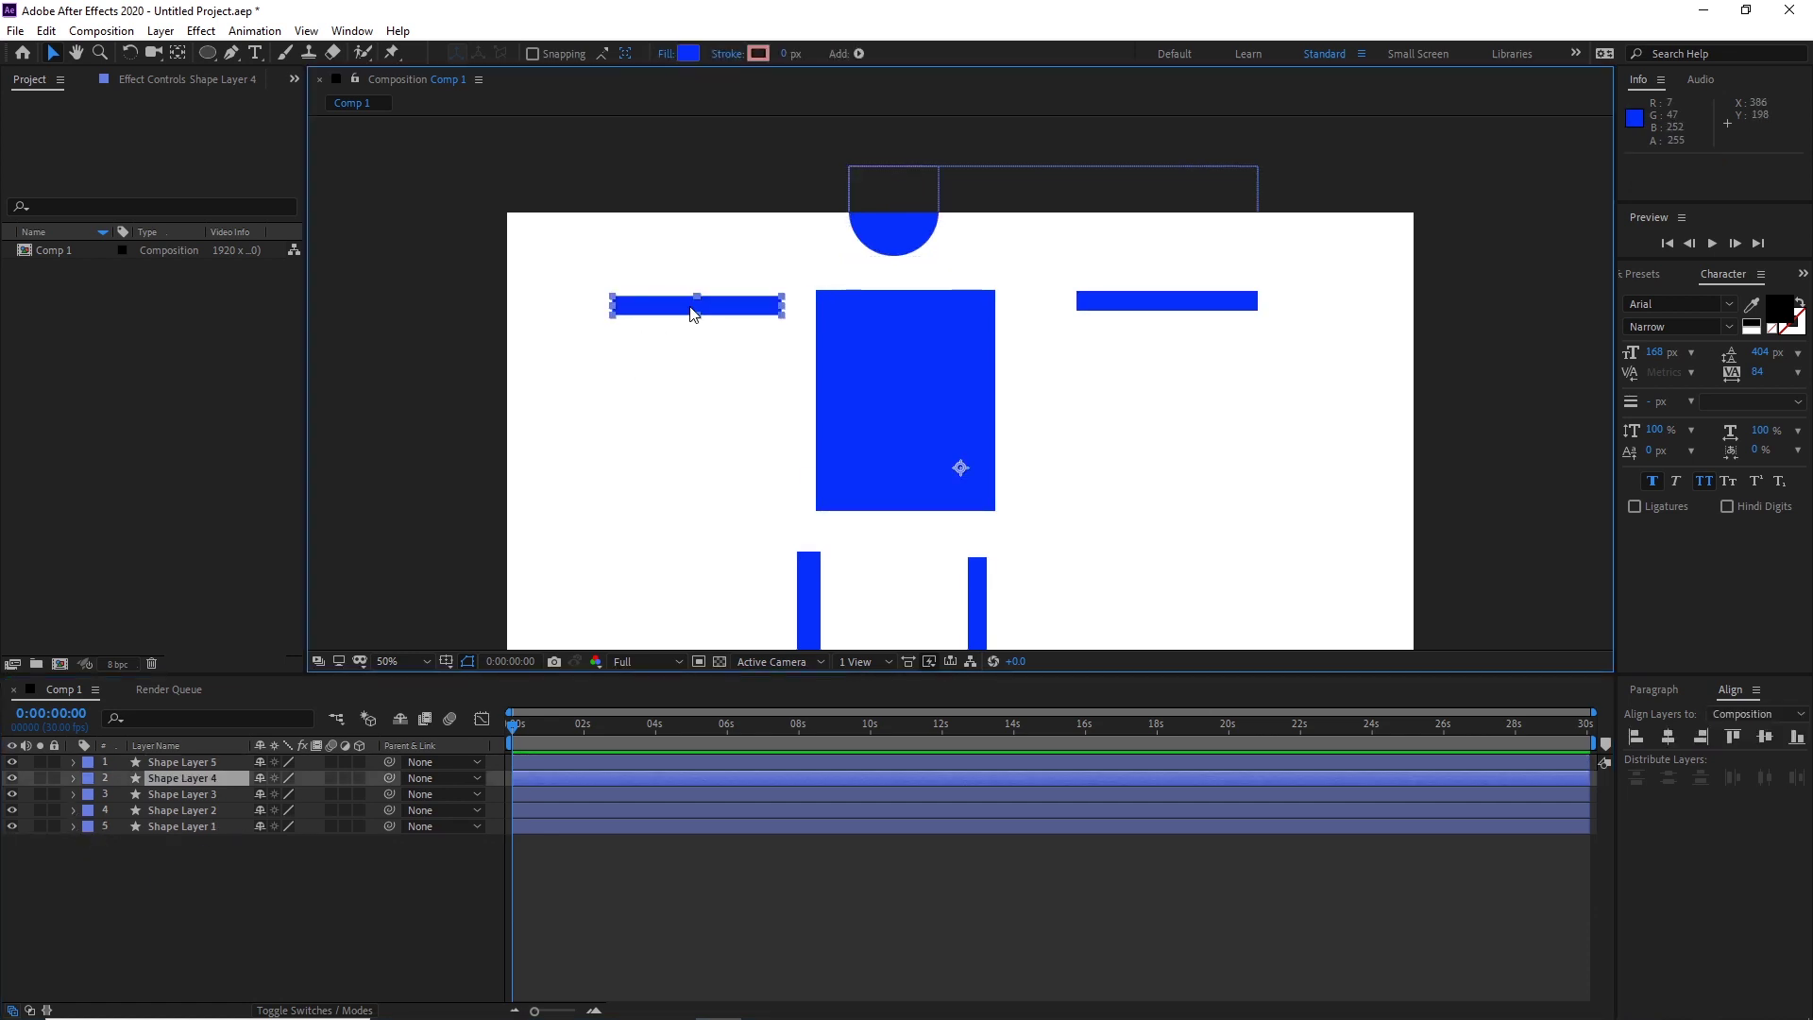
left_click(912, 352)
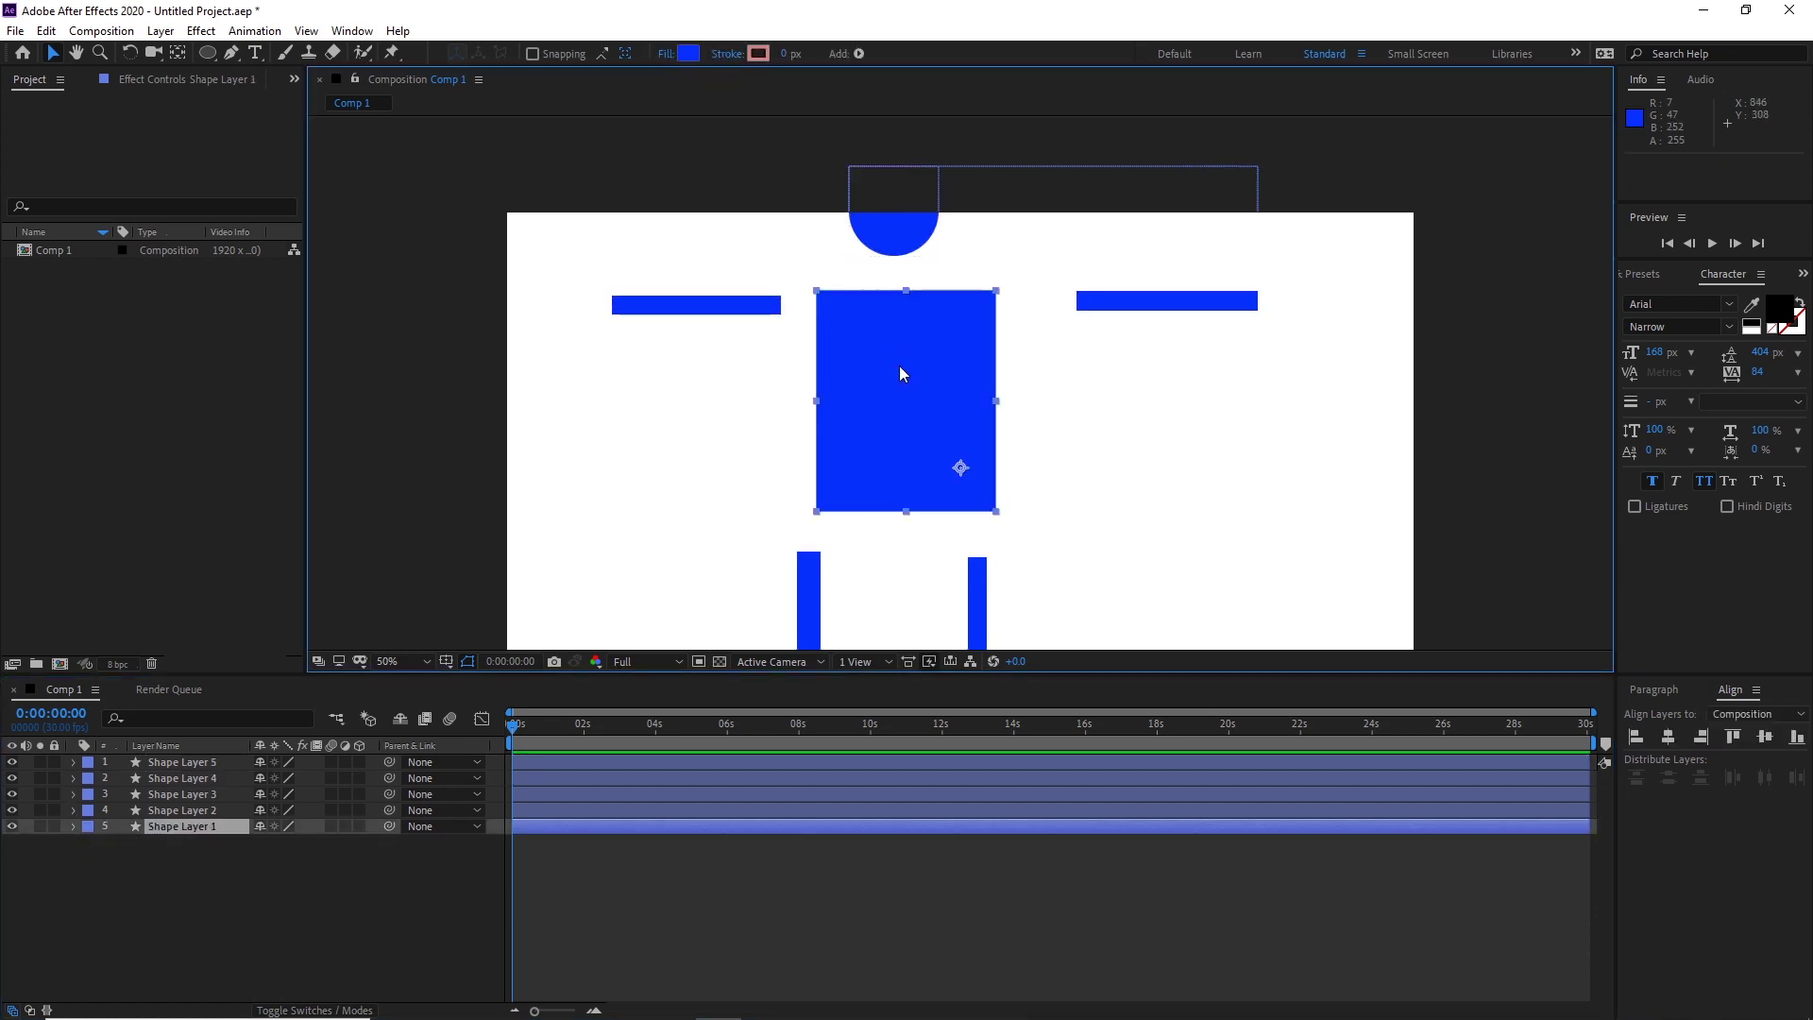
left_click(168, 853)
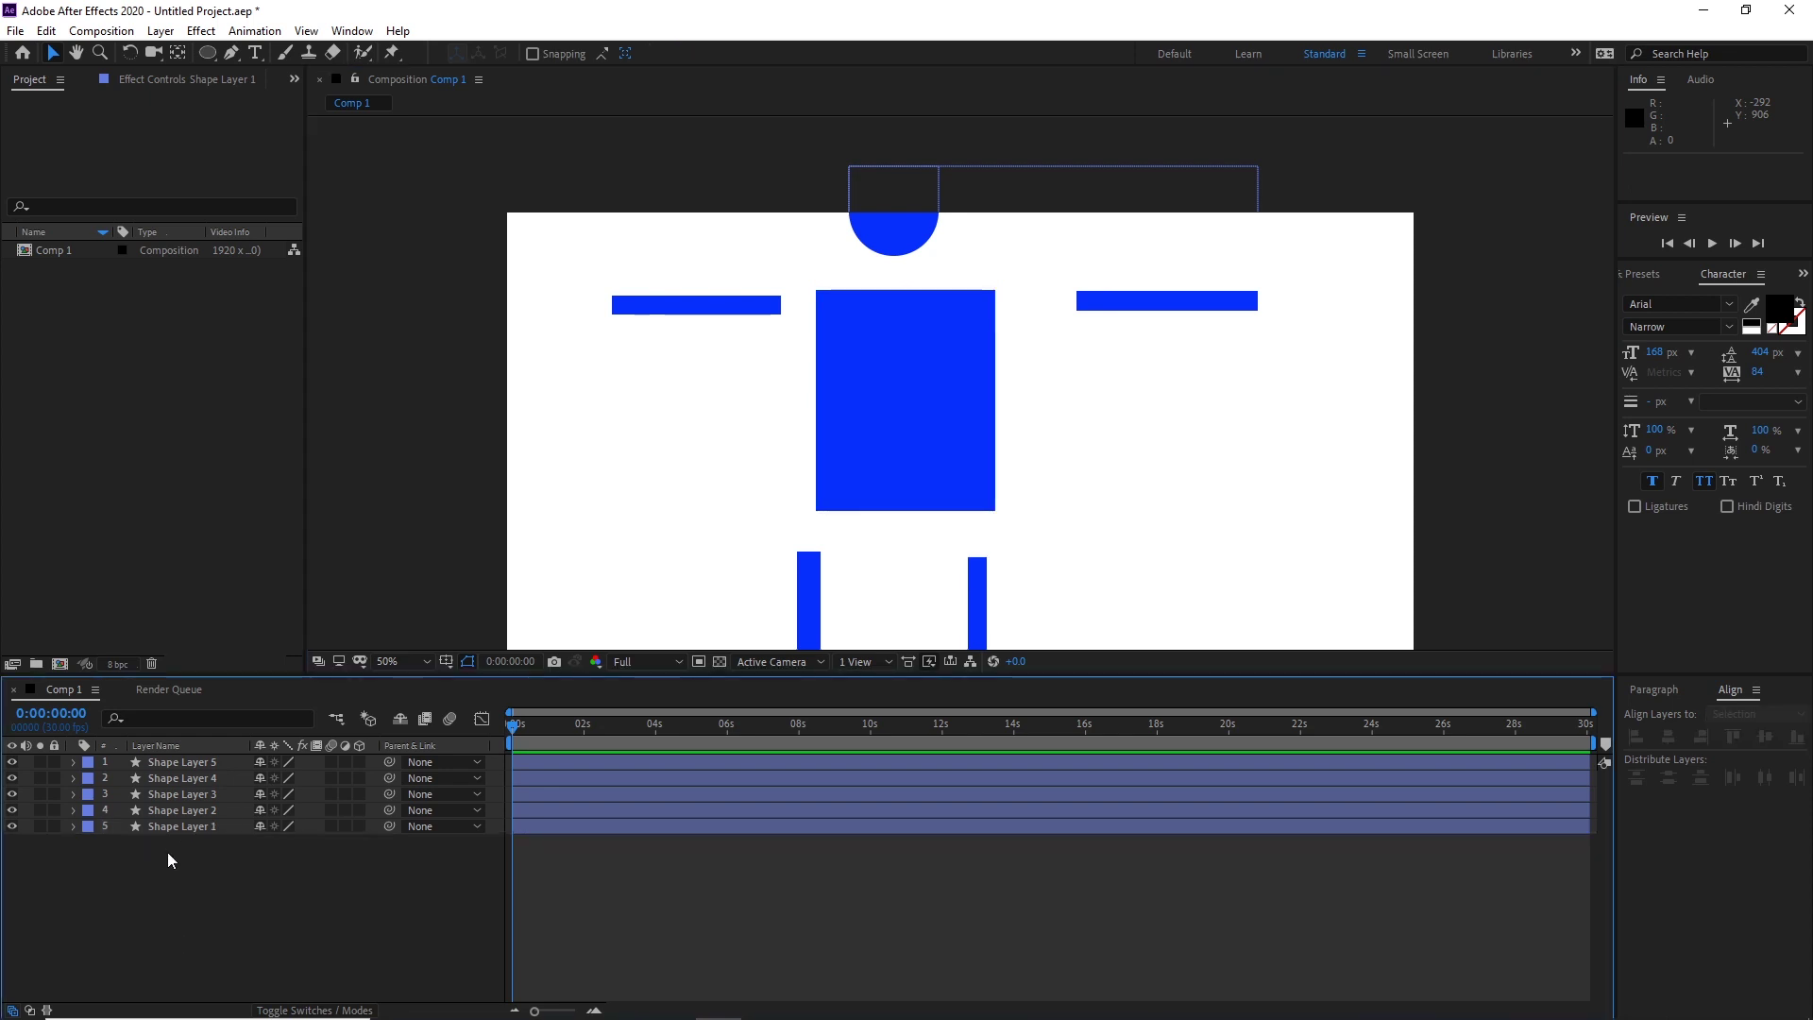
left_click(167, 826)
key("Return")
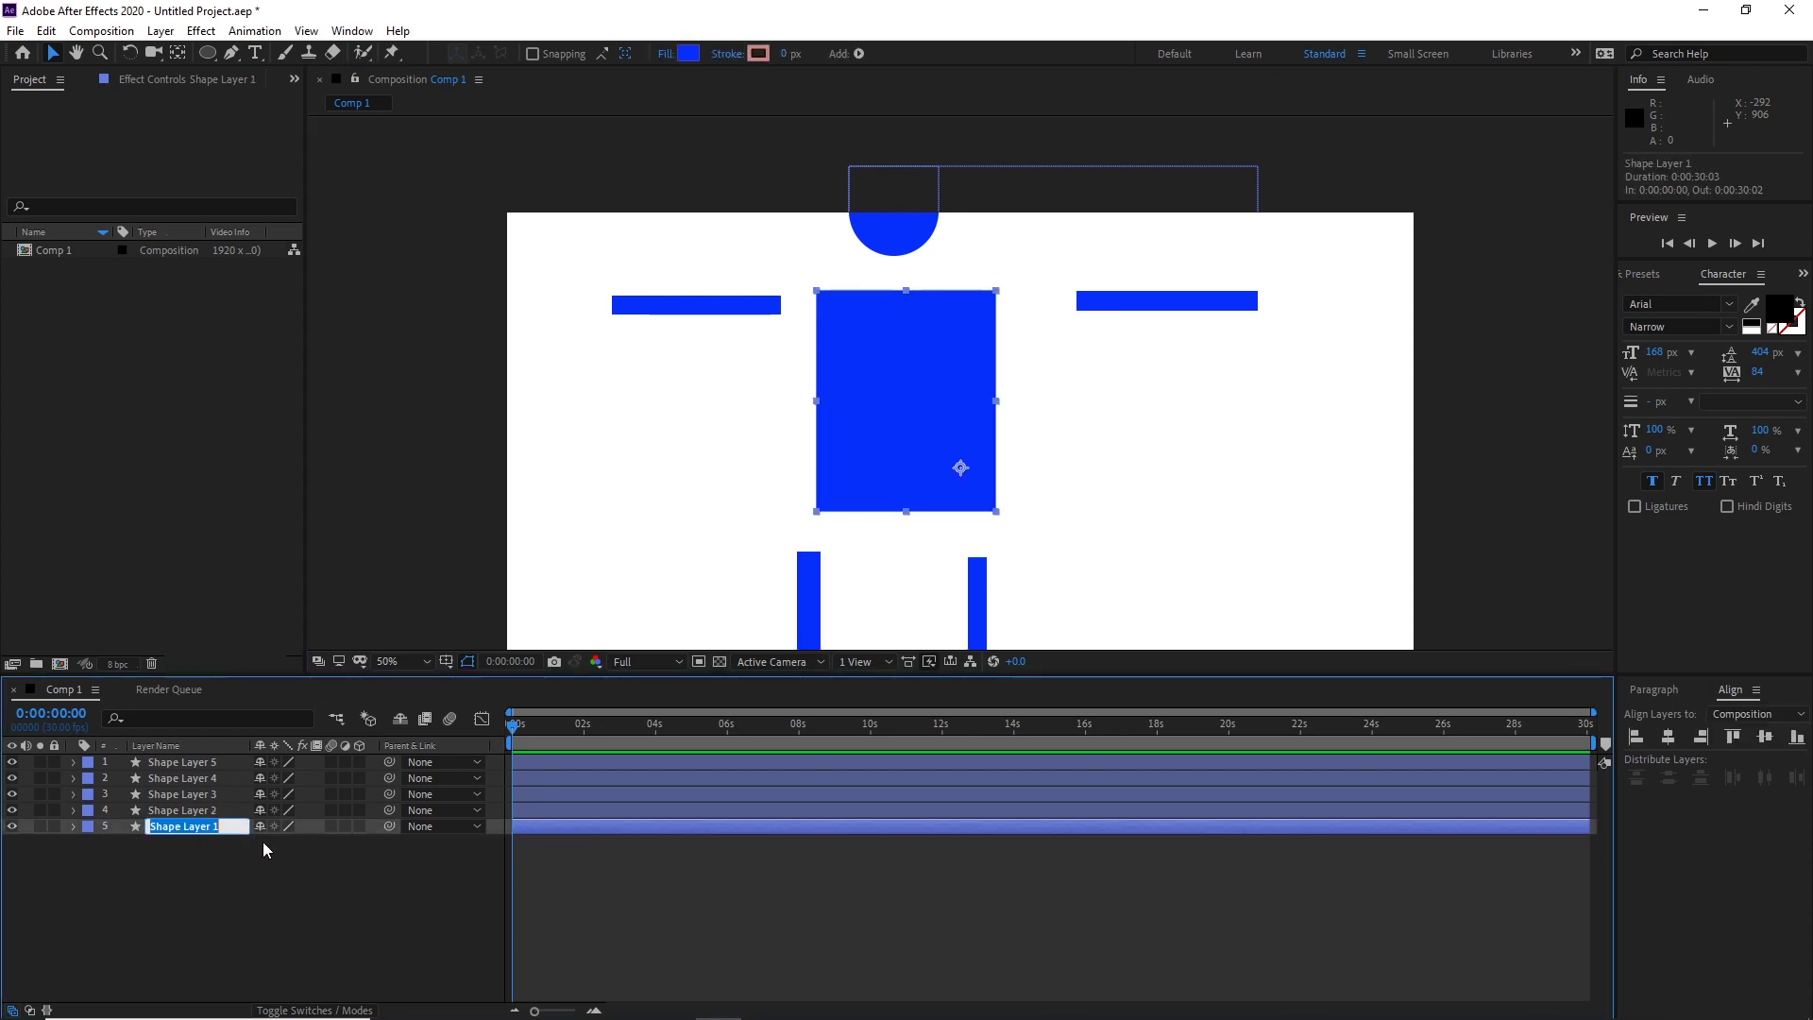
type("body")
left_click(243, 868)
Parent the left arm layer and the layer holding the right arm and head to the body layer with the pick whip
left_click(713, 304)
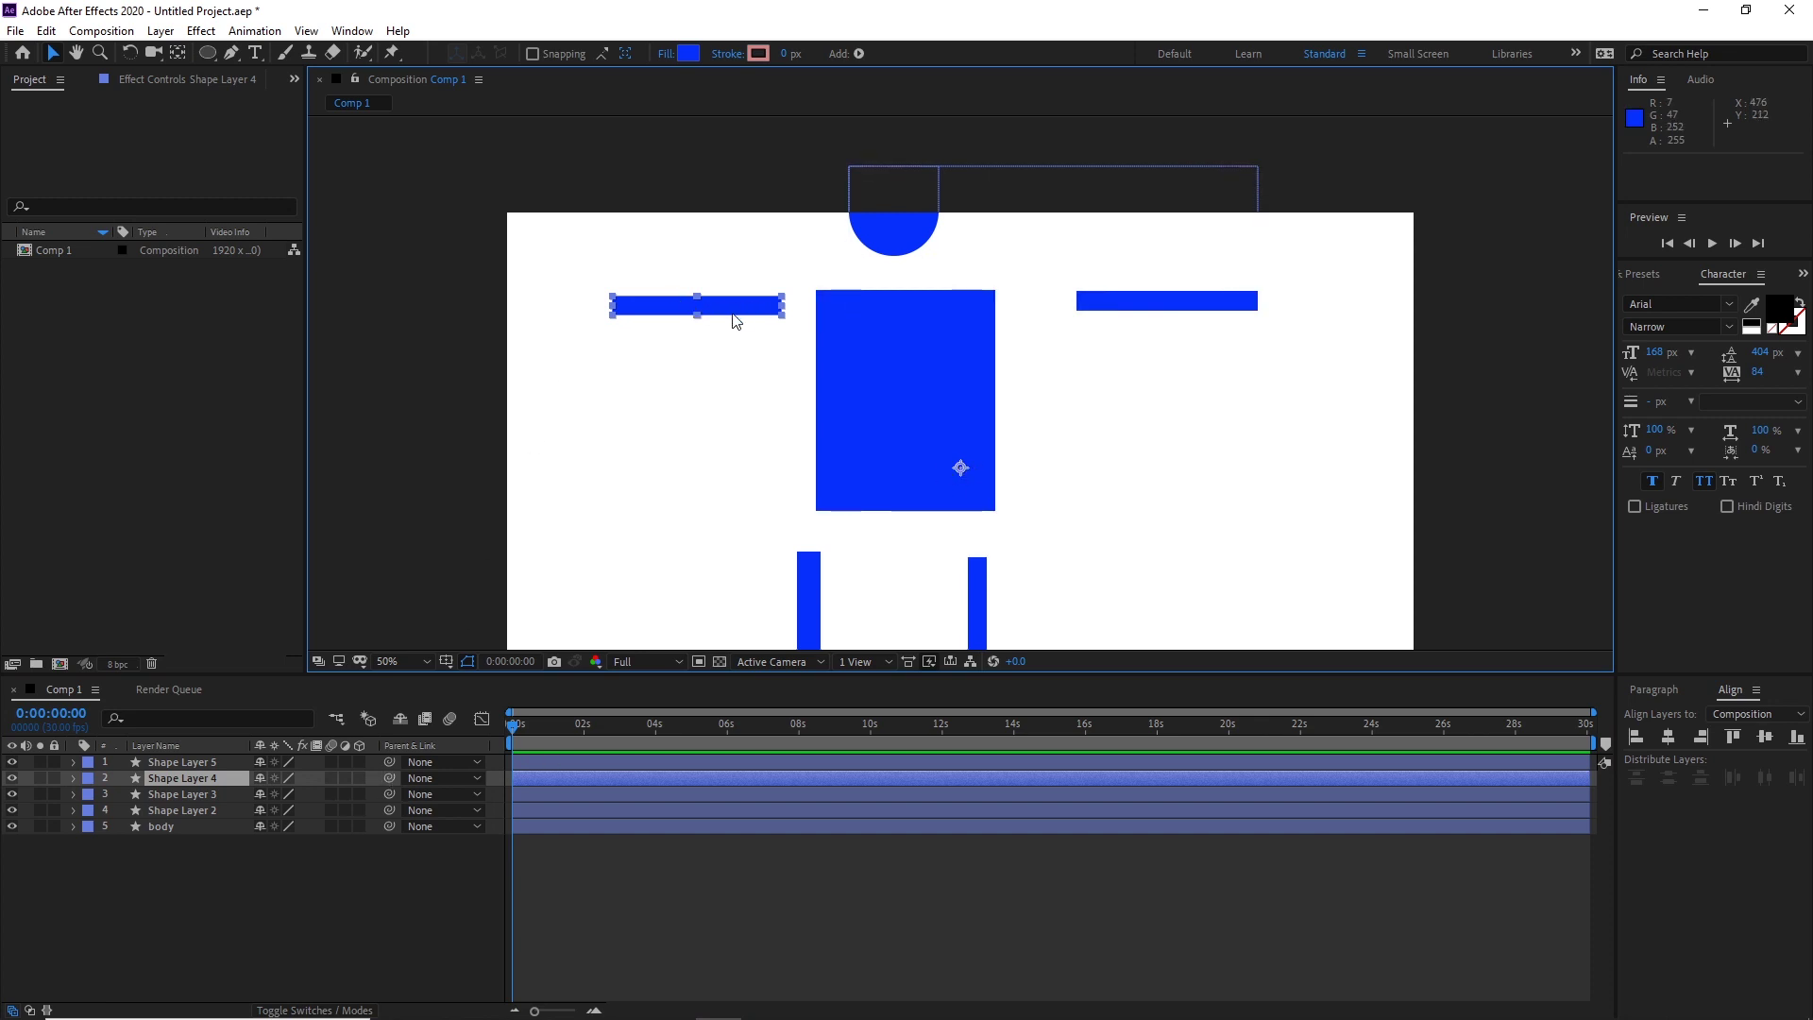
left_click_drag(389, 777, 184, 824)
left_click(1165, 304)
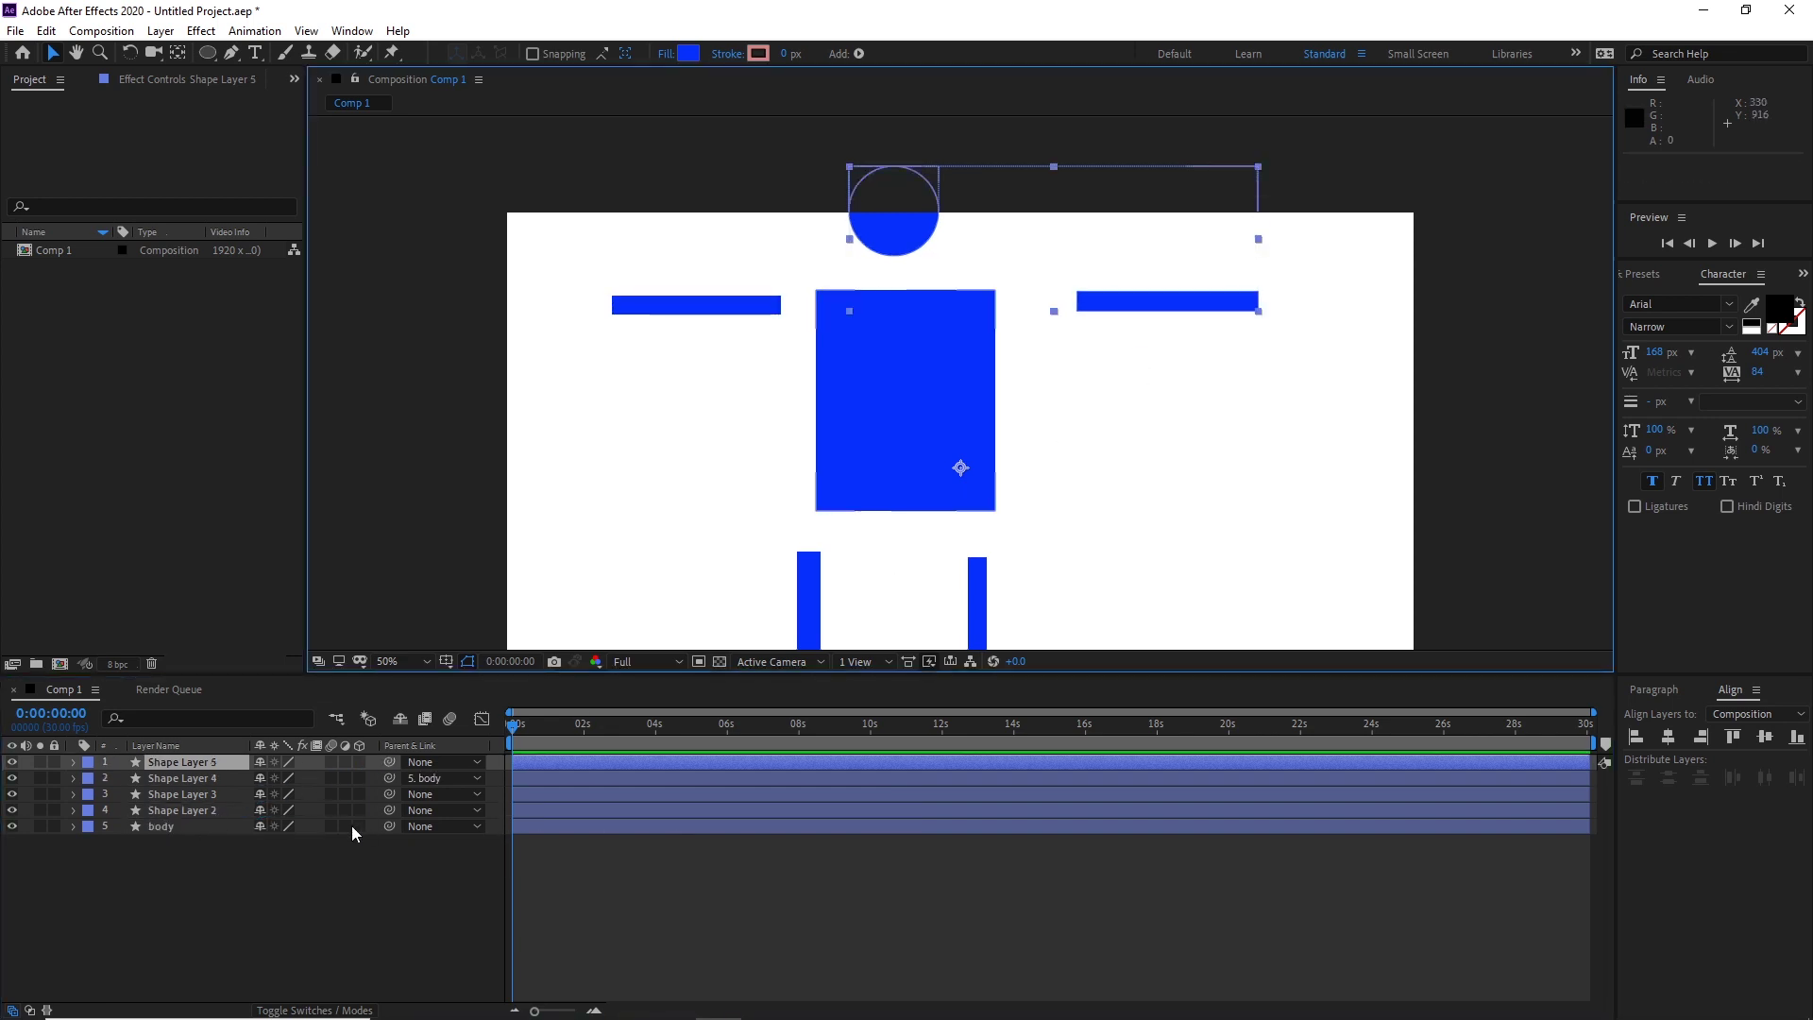
left_click_drag(389, 762, 178, 819)
Select both leg layers together with the head's layer and parent them to the body layer with the pick whip
left_click(809, 606)
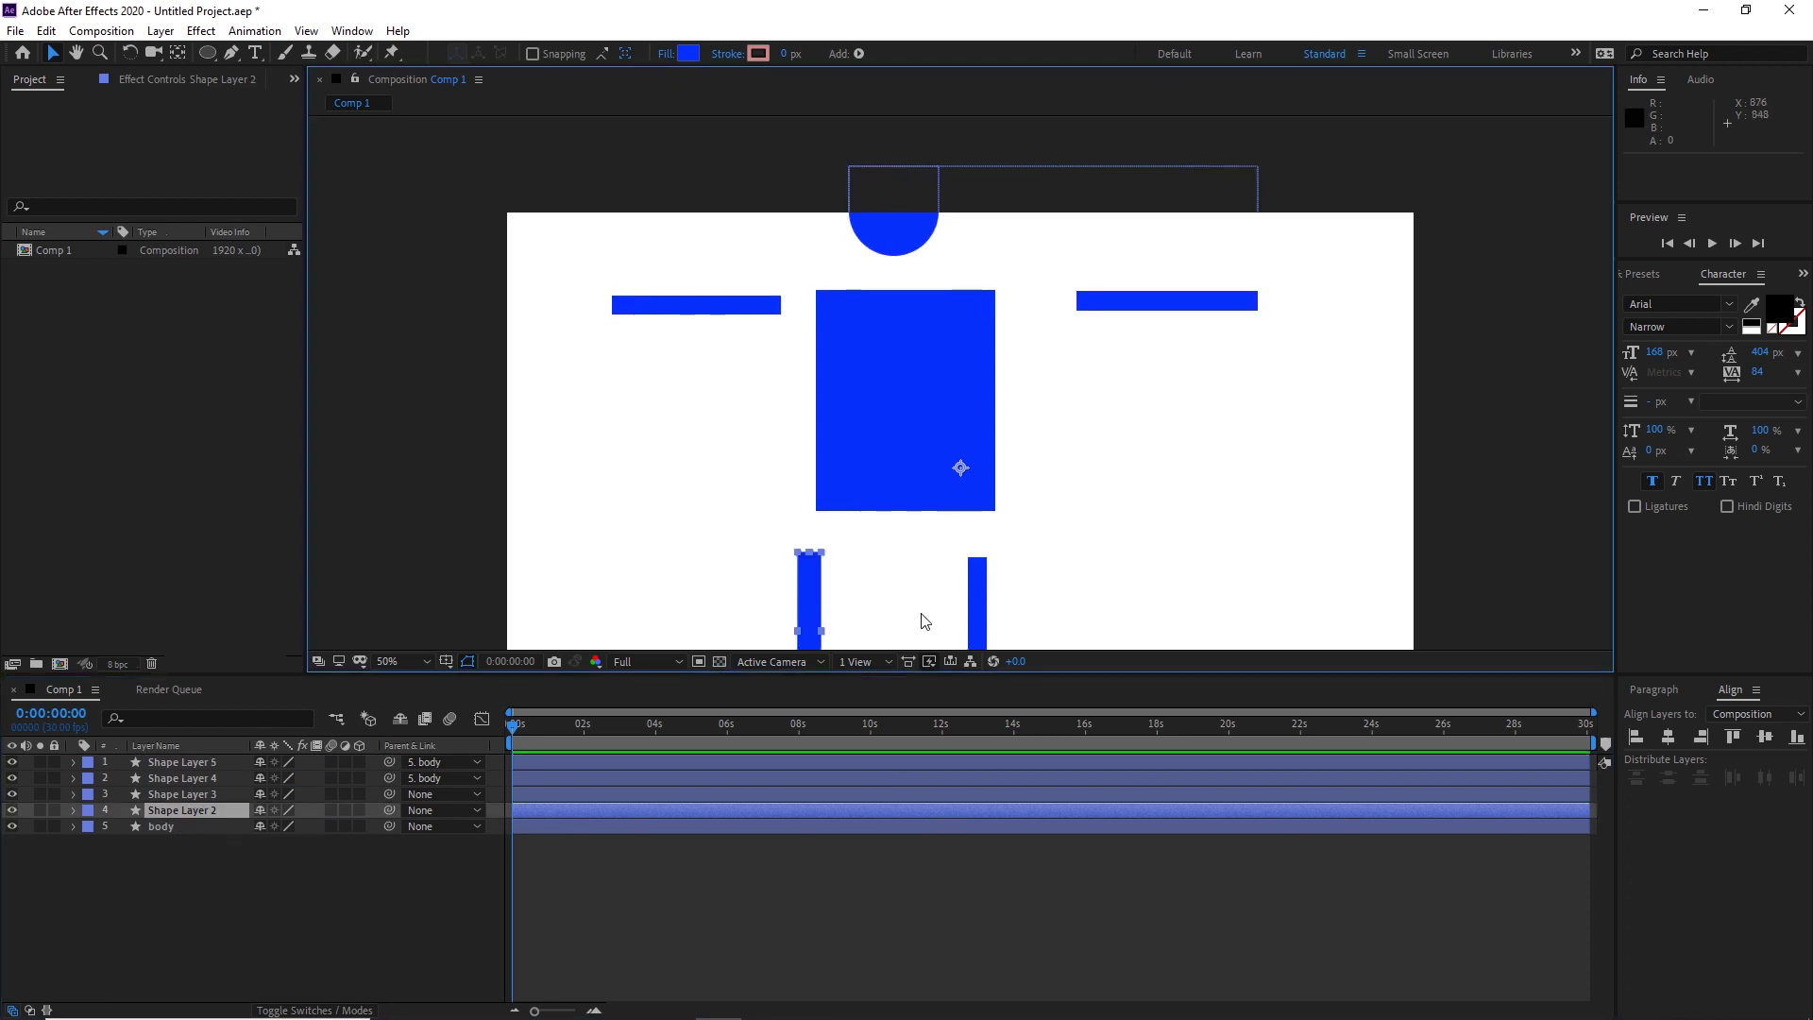
left_click(977, 618, "shift")
left_click(910, 230, "shift")
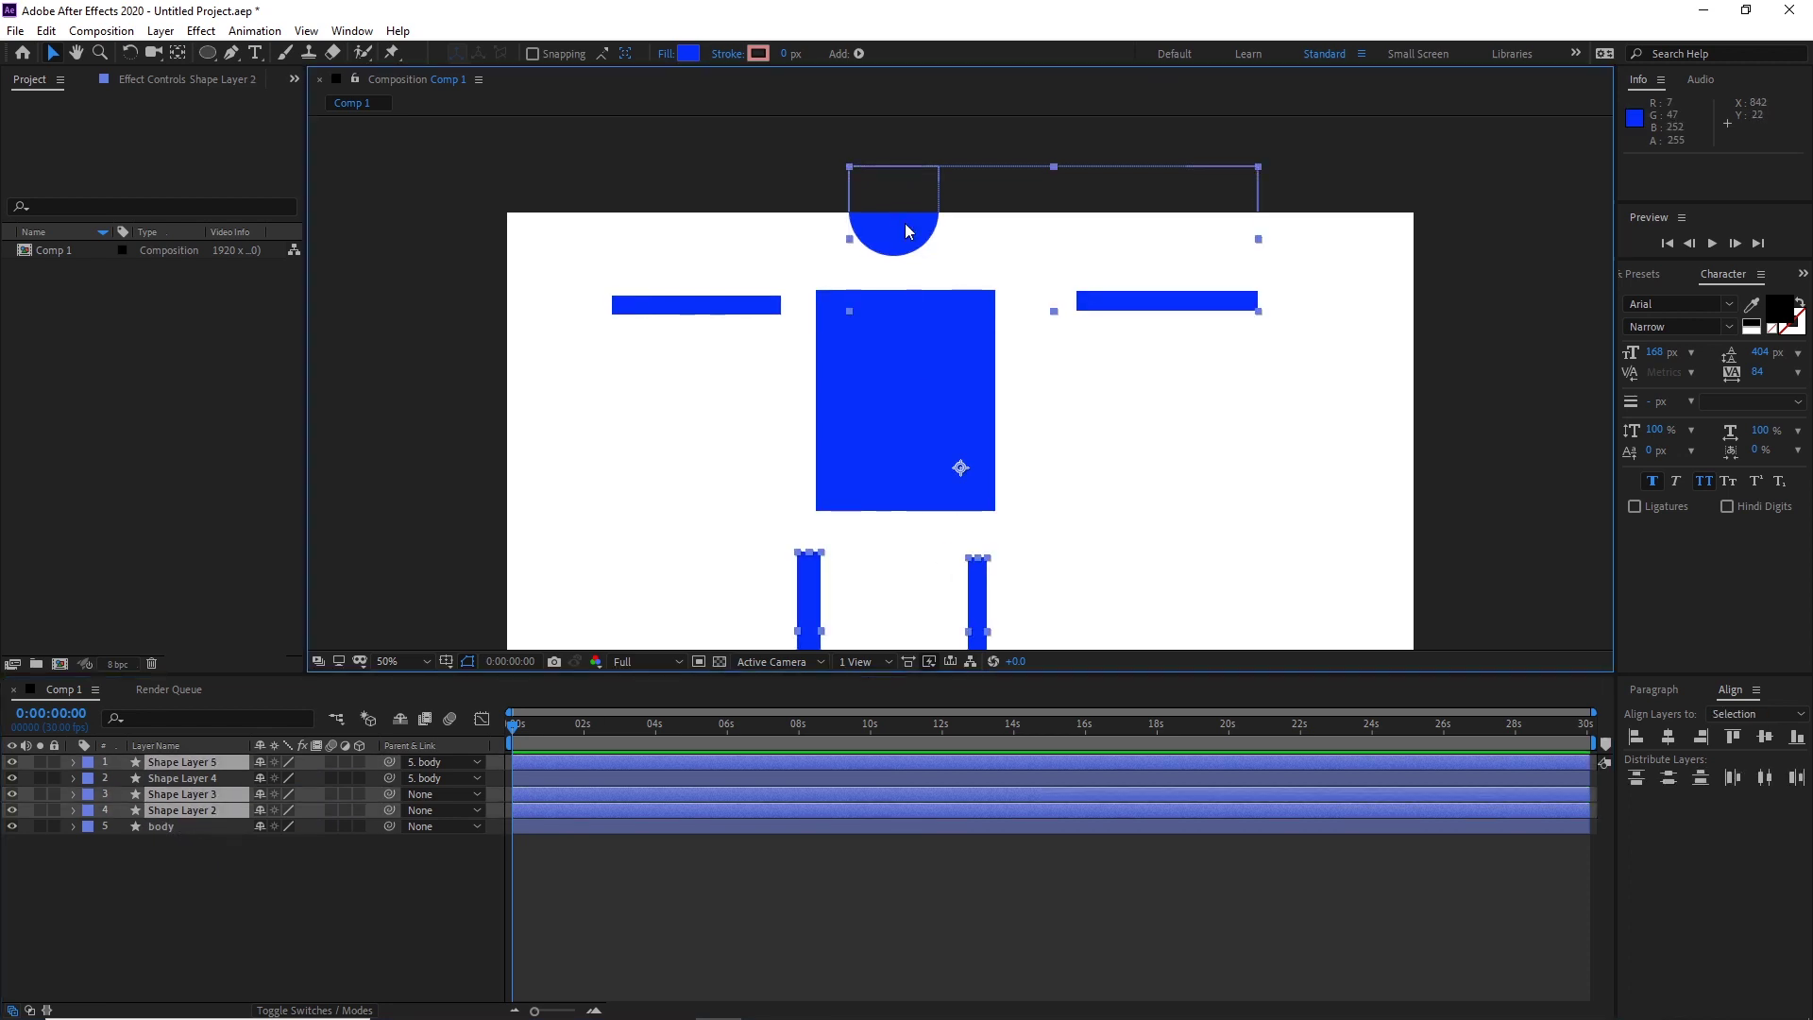
left_click_drag(389, 793, 173, 824)
left_click(210, 885)
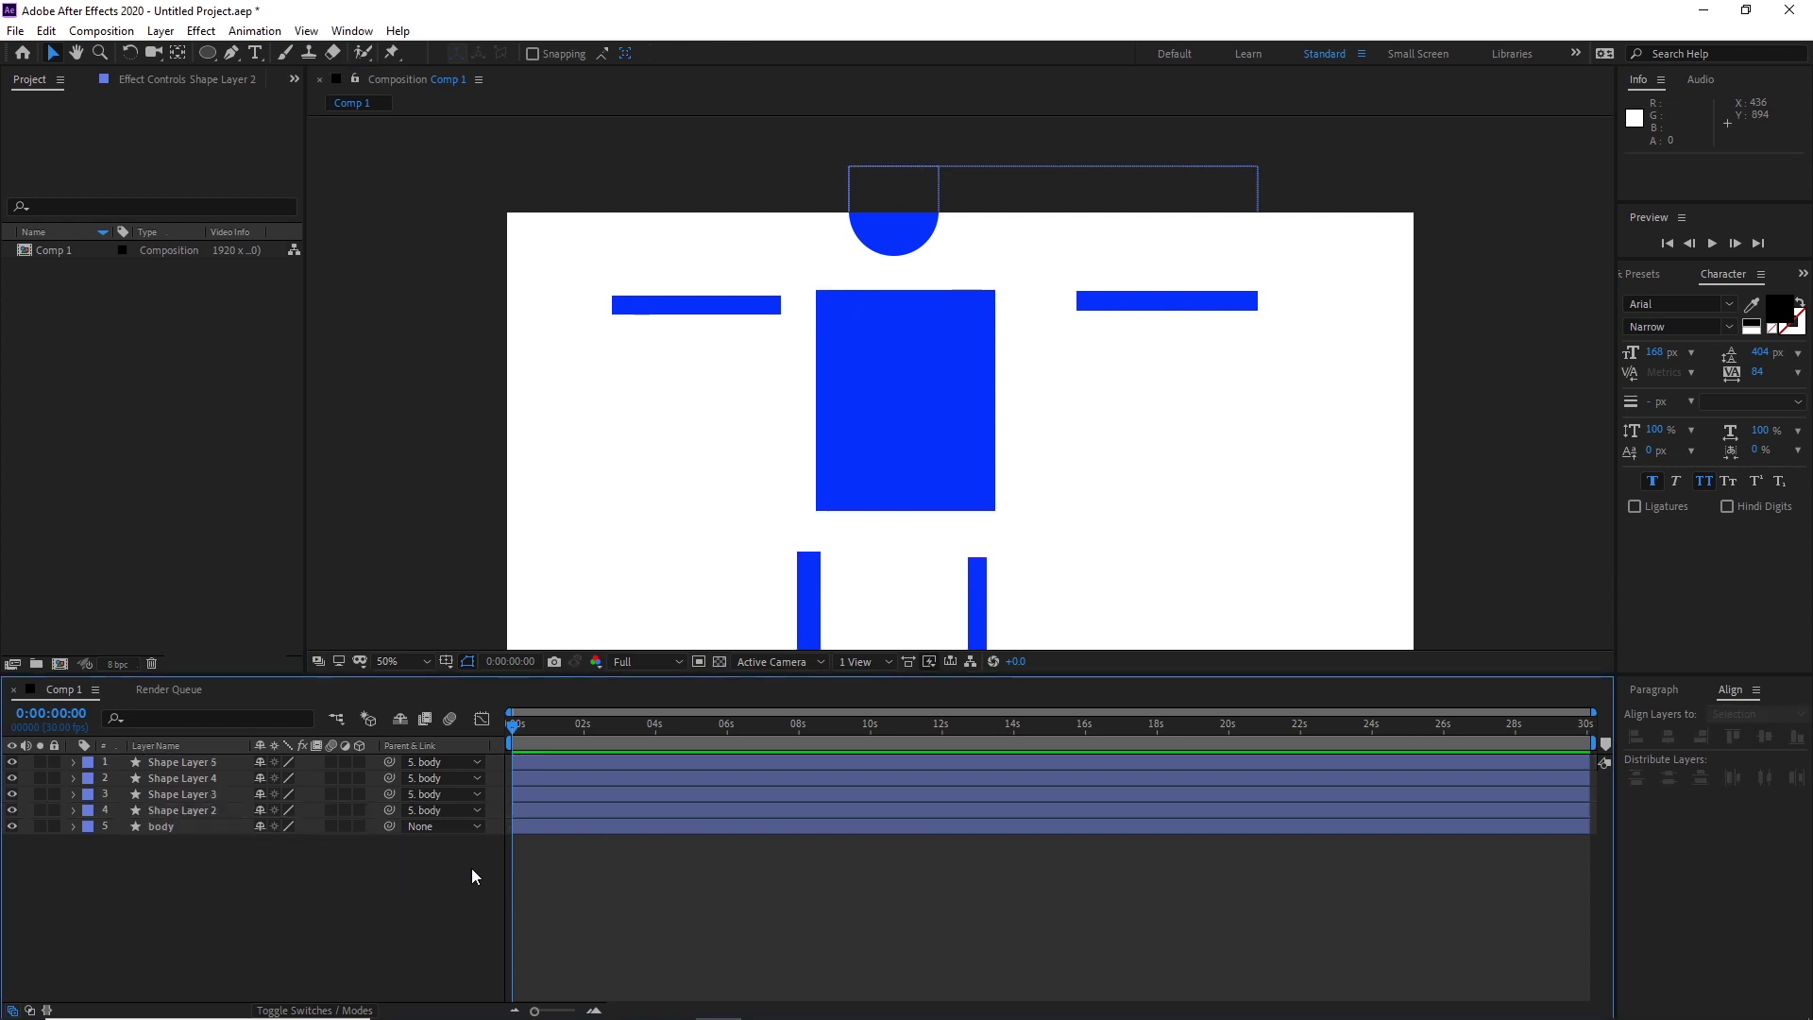
Show the body layer's Position and lower the whole figure to 960, 624, leaving the layer deselected
left_click(162, 829)
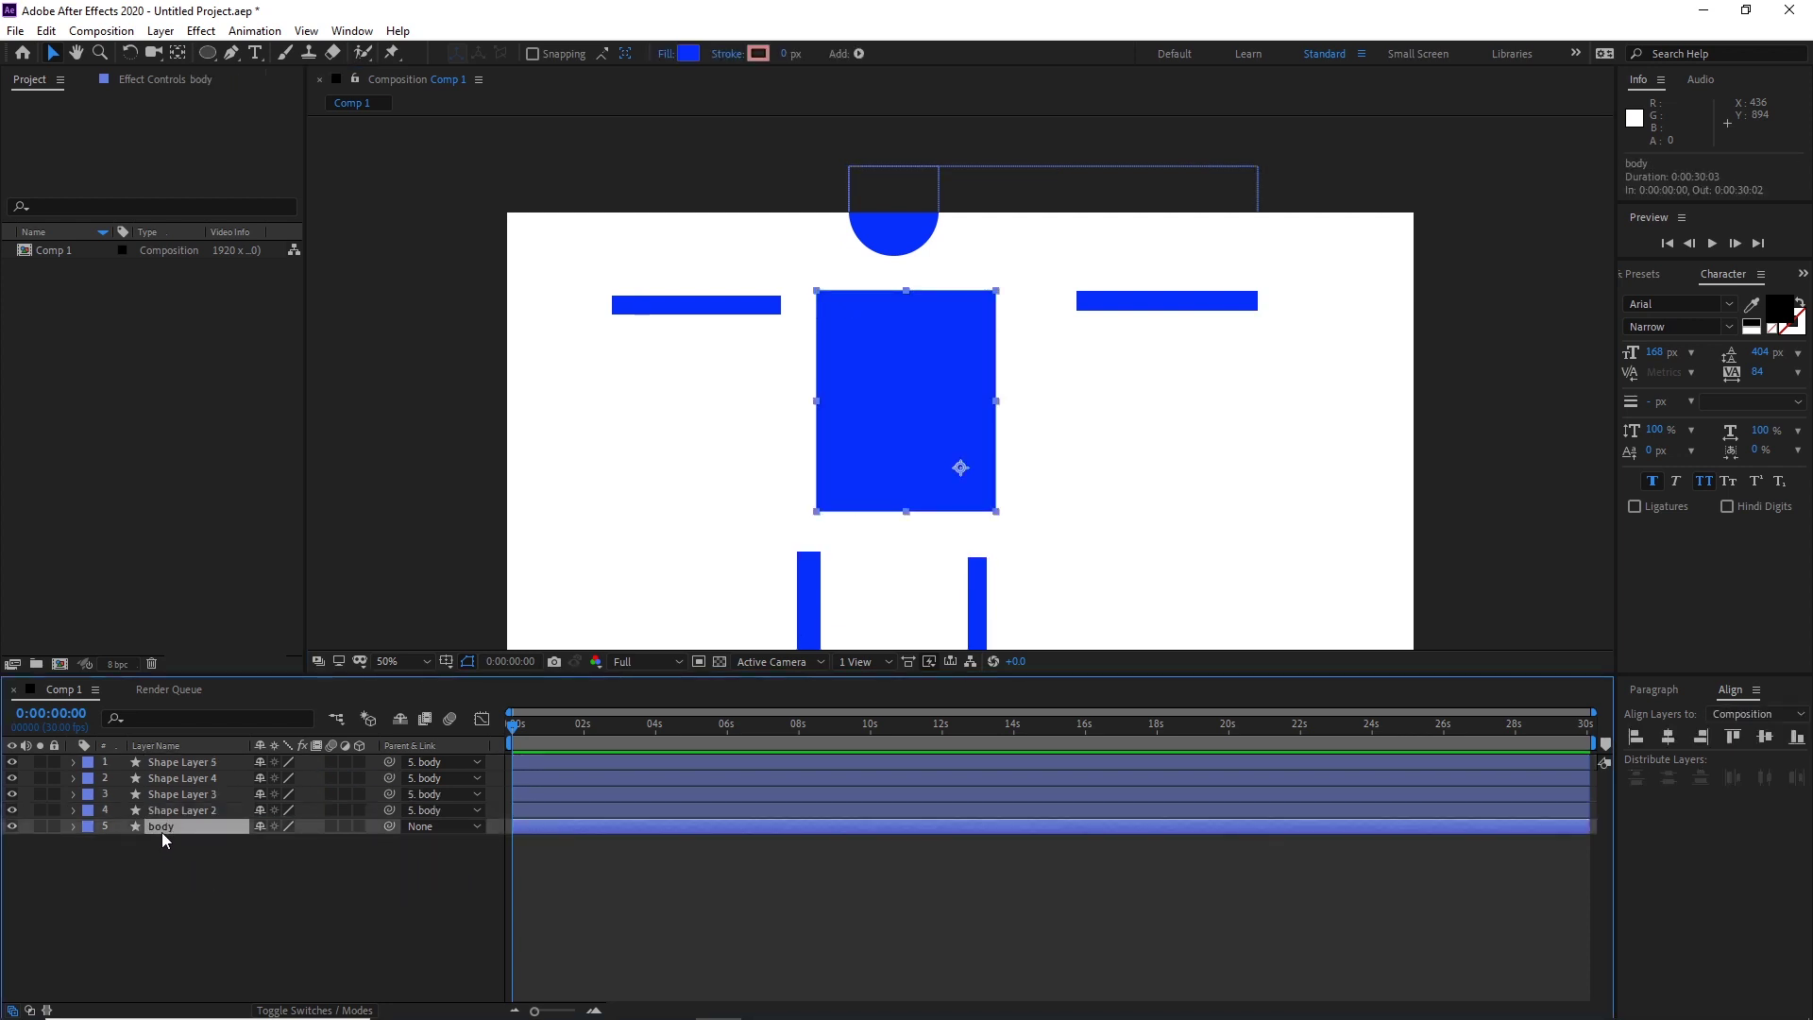
key("p")
left_click_drag(295, 842, 345, 870)
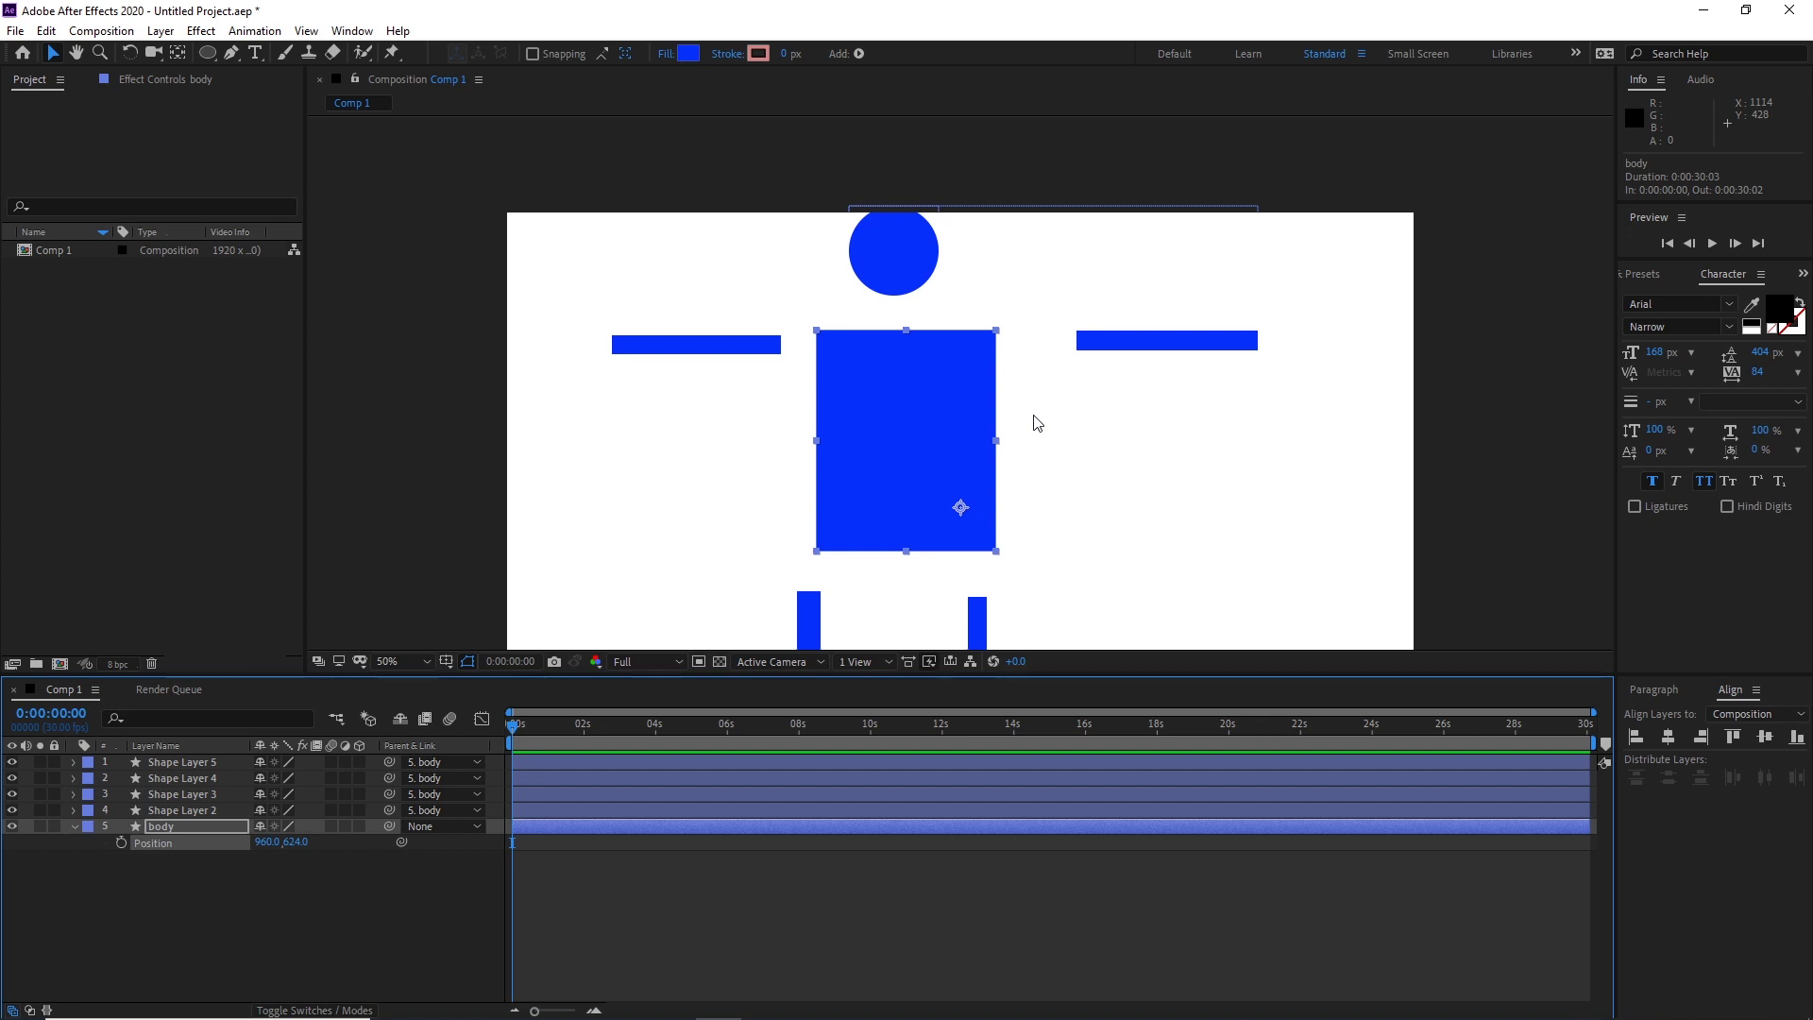
left_click(82, 901)
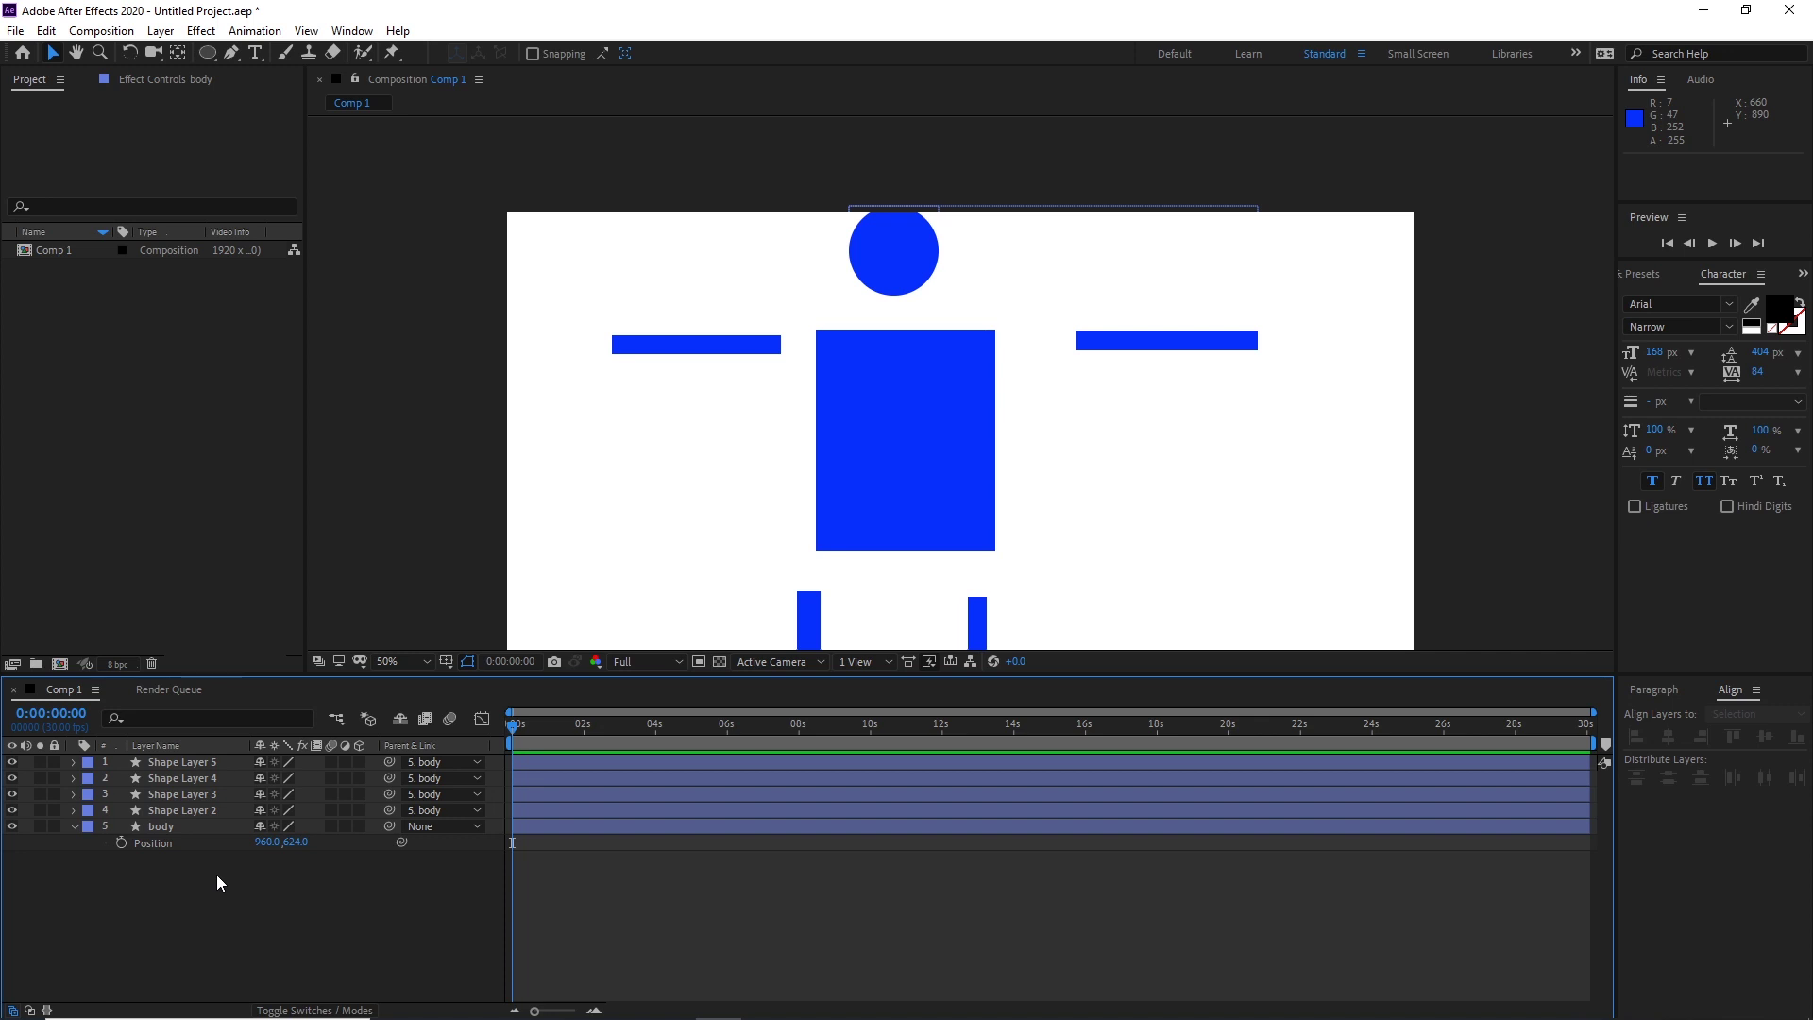
mouse_move(532, 1011)
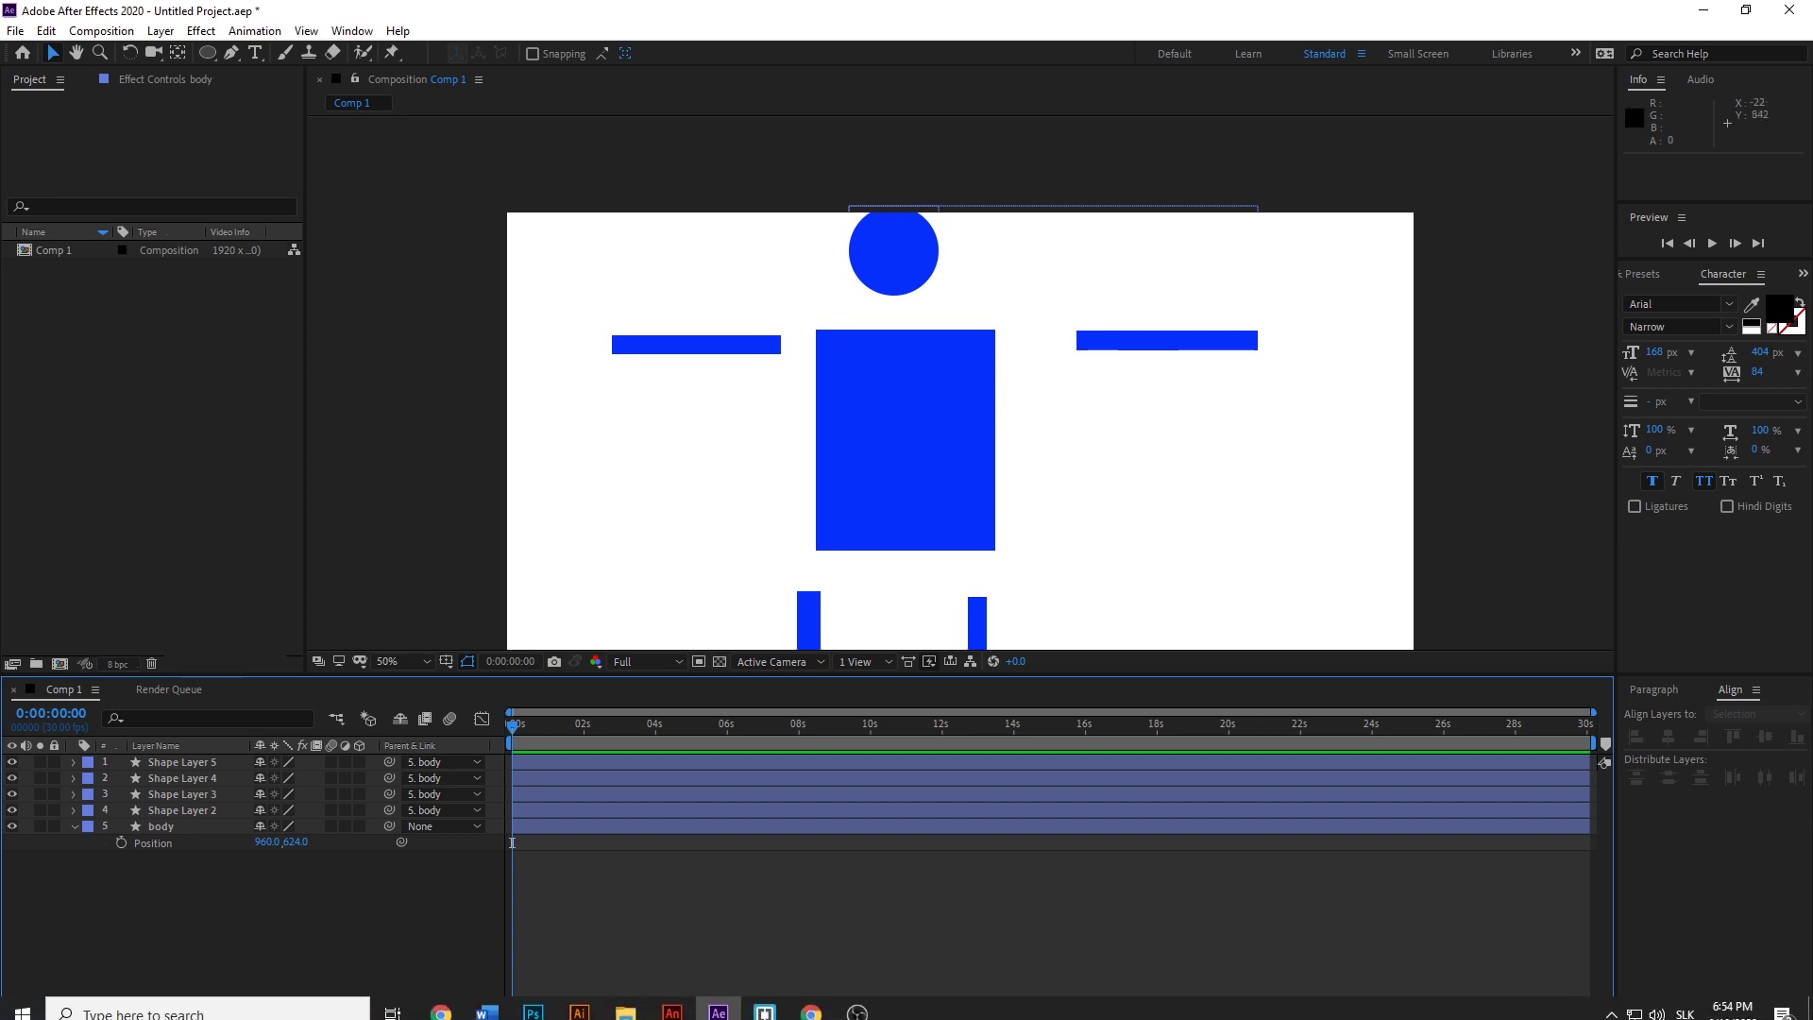